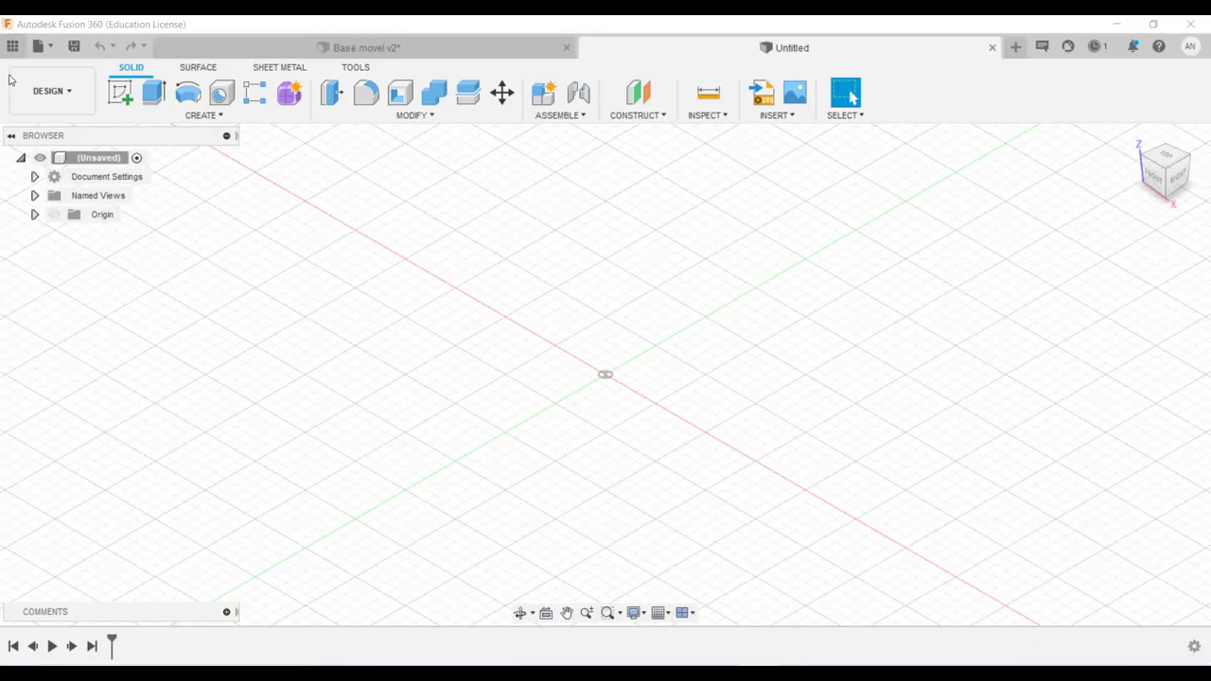
Create a new sketch on the front (XZ) origin plane
{"action": "left_click", "coordinate": [120, 98]}
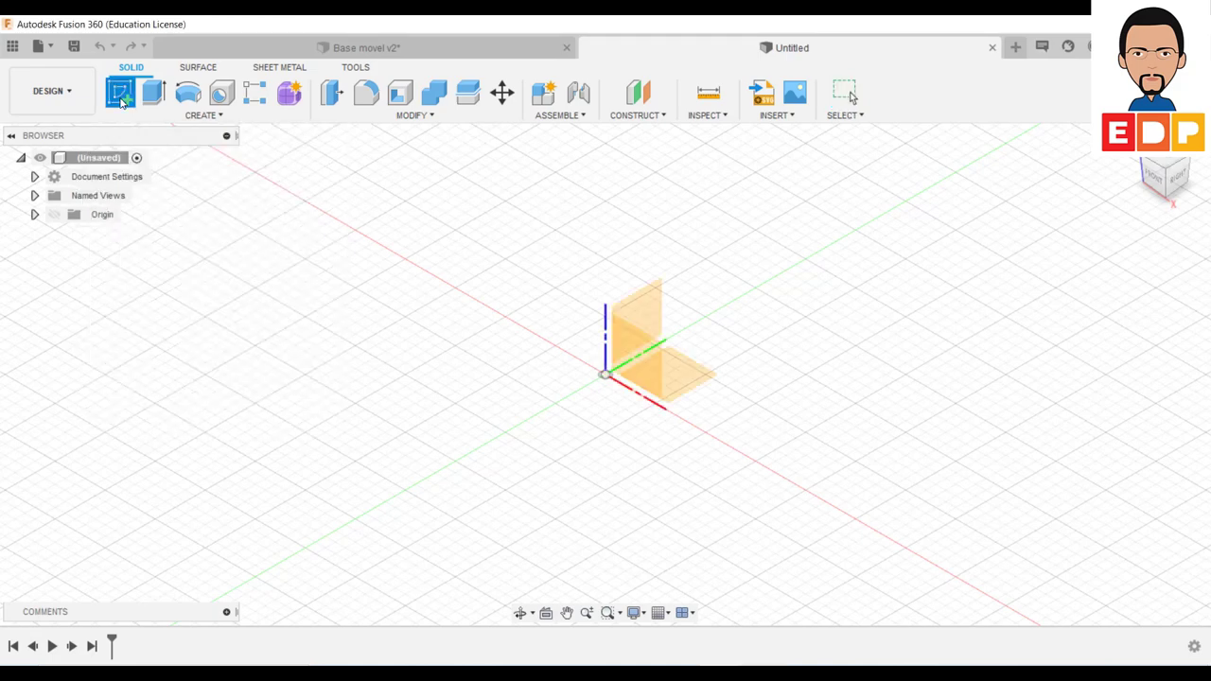
{"action": "left_click", "coordinate": [641, 364]}
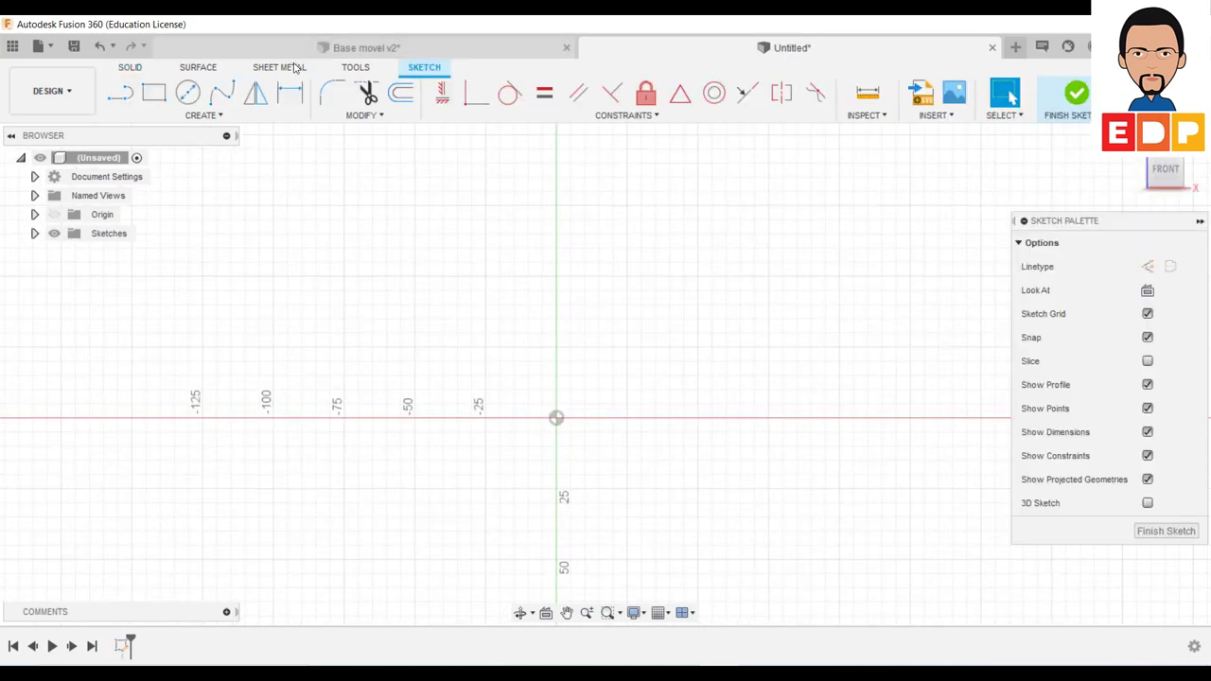
Draw a 110 mm horizontal line across the origin
{"action": "left_click", "coordinate": [120, 92]}
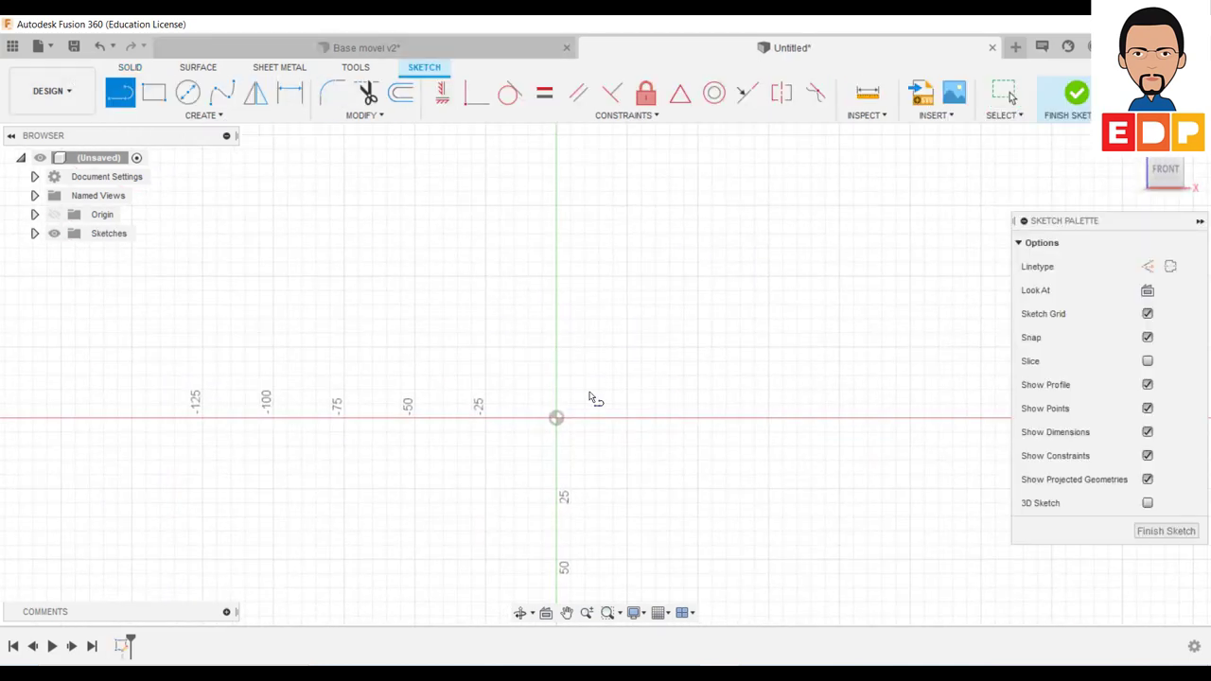
{"action": "left_click", "coordinate": [358, 319]}
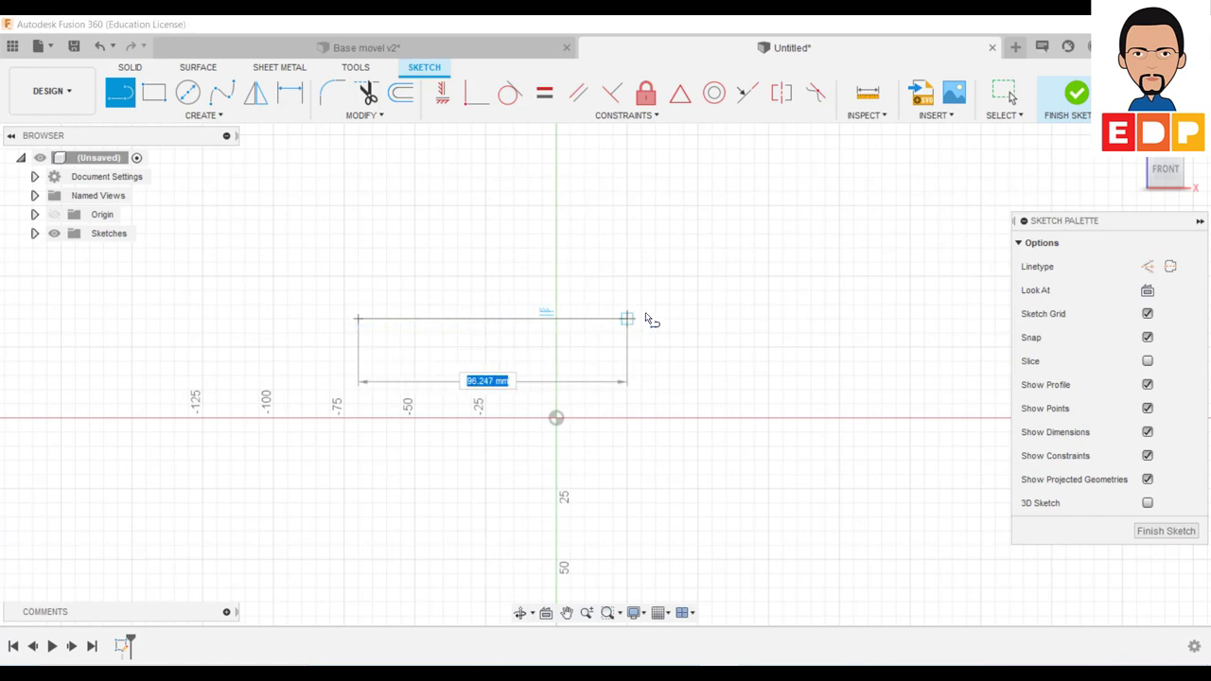
{"action": "left_click", "coordinate": [670, 319]}
{"action": "left_click_drag", "start_coordinate": [670, 319], "coordinate": [944, 366]}
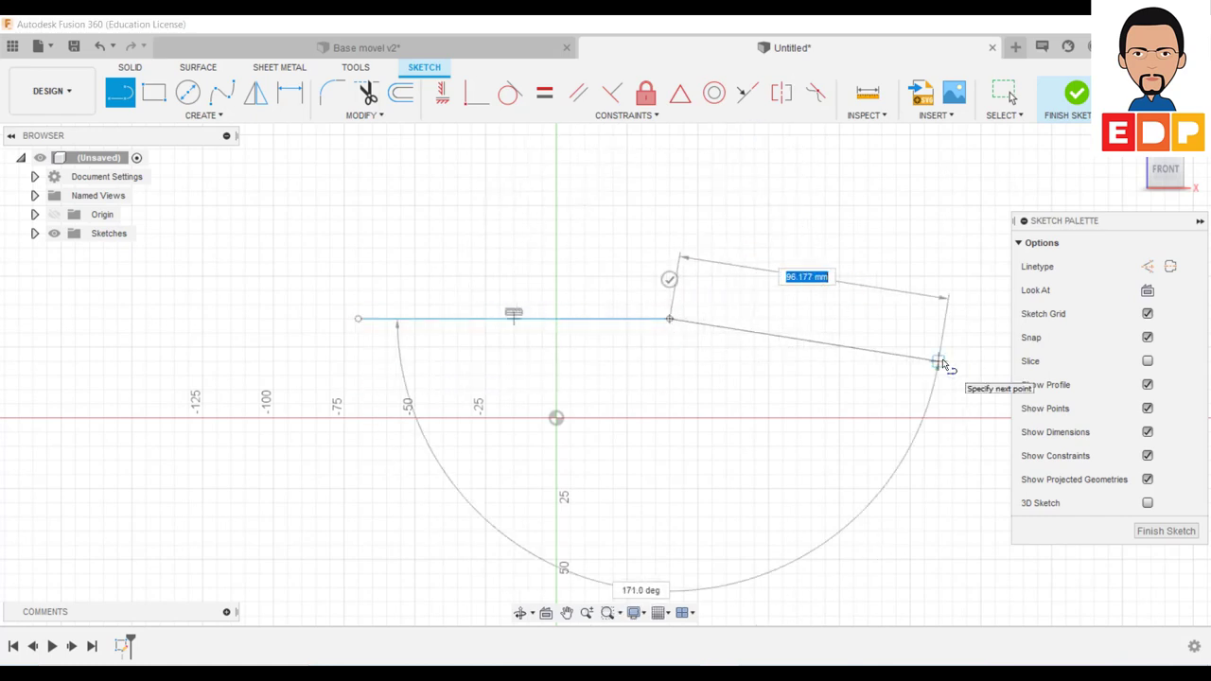
{"action": "key", "text": "Escape"}
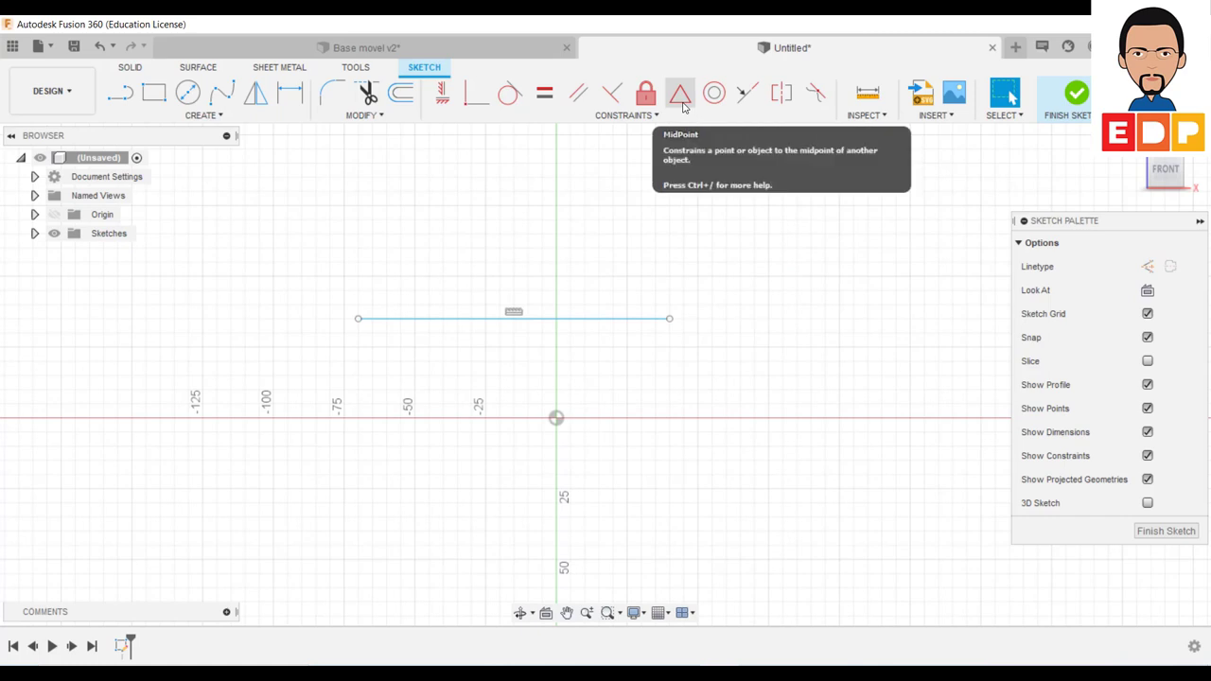
Constrain the line's midpoint to the origin
{"action": "left_click", "coordinate": [682, 102]}
{"action": "left_click", "coordinate": [509, 319]}
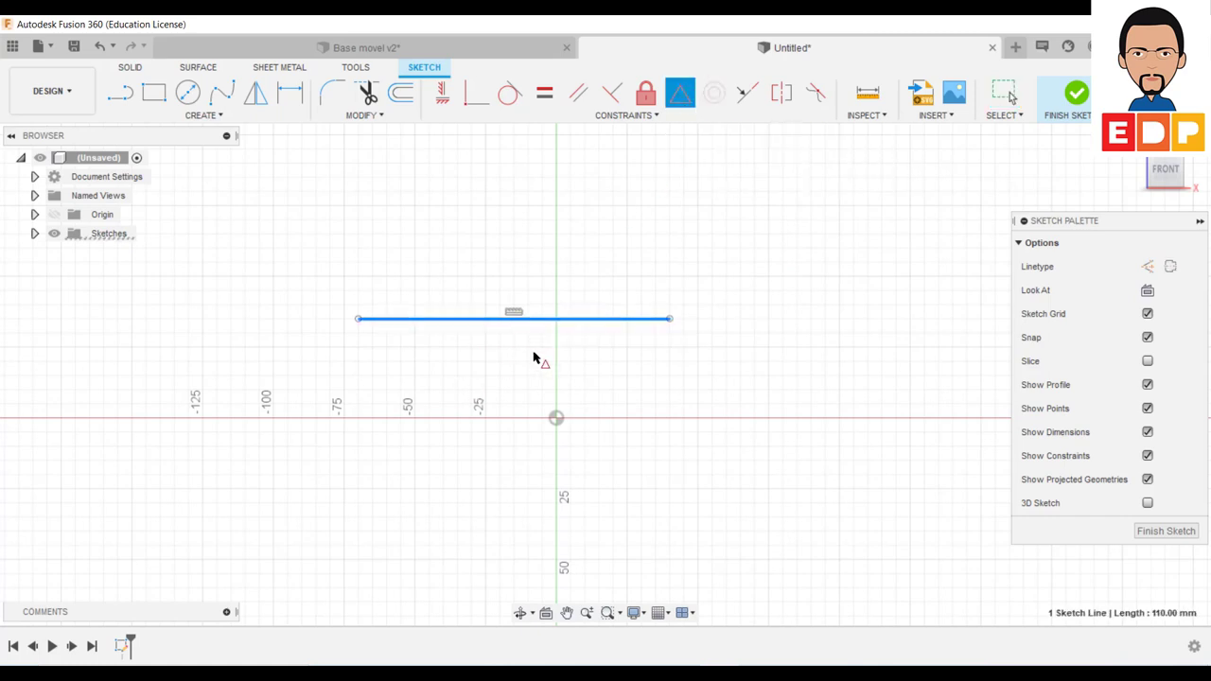
{"action": "left_click", "coordinate": [556, 418]}
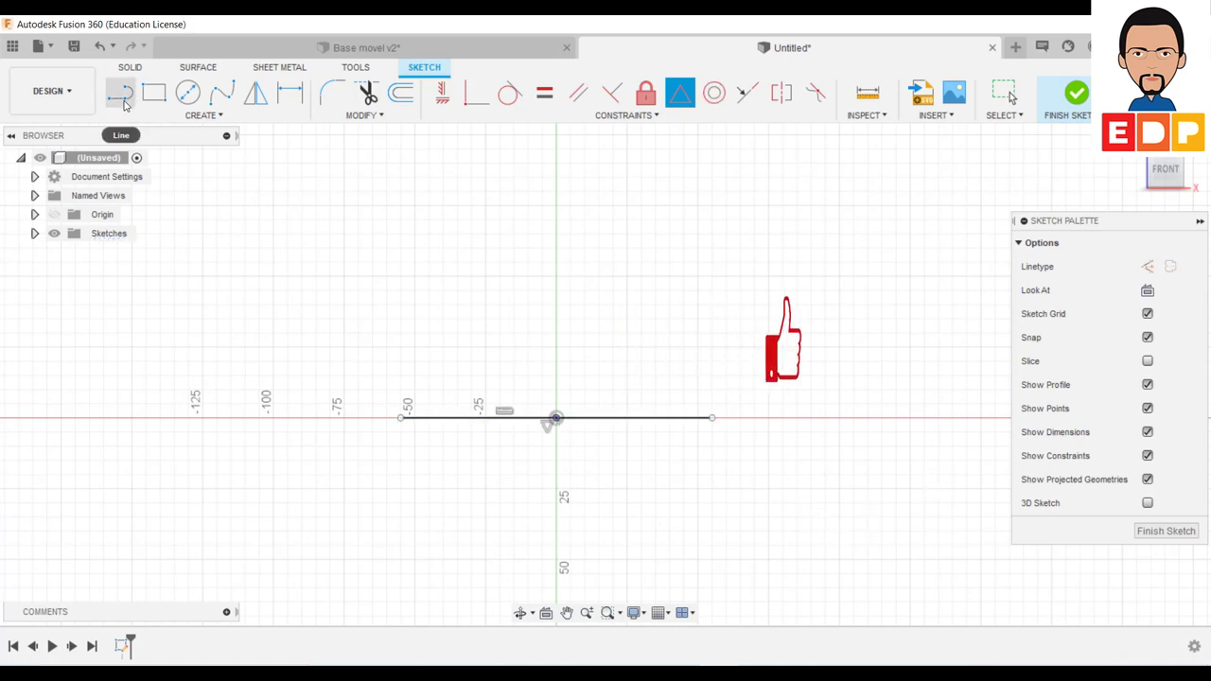
Draw the stepped outline (left step, left rib, middle notch, right rib, right step) closing onto the base line
{"action": "left_click", "coordinate": [120, 95]}
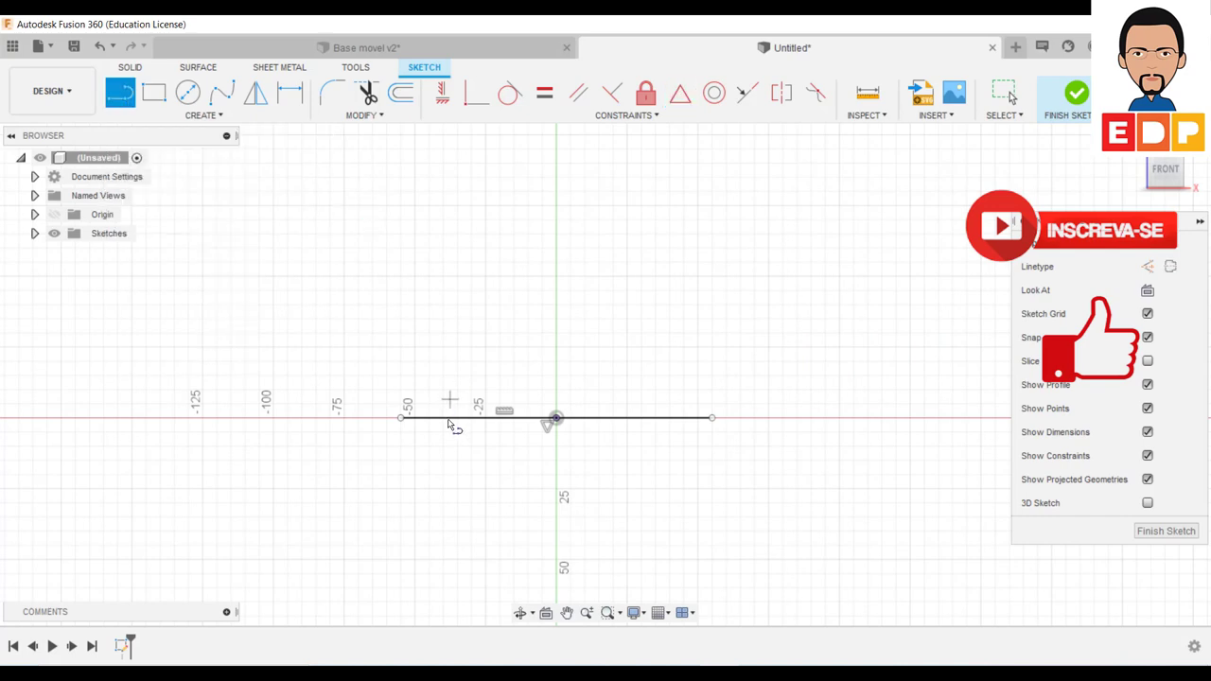
{"action": "left_click", "coordinate": [401, 418]}
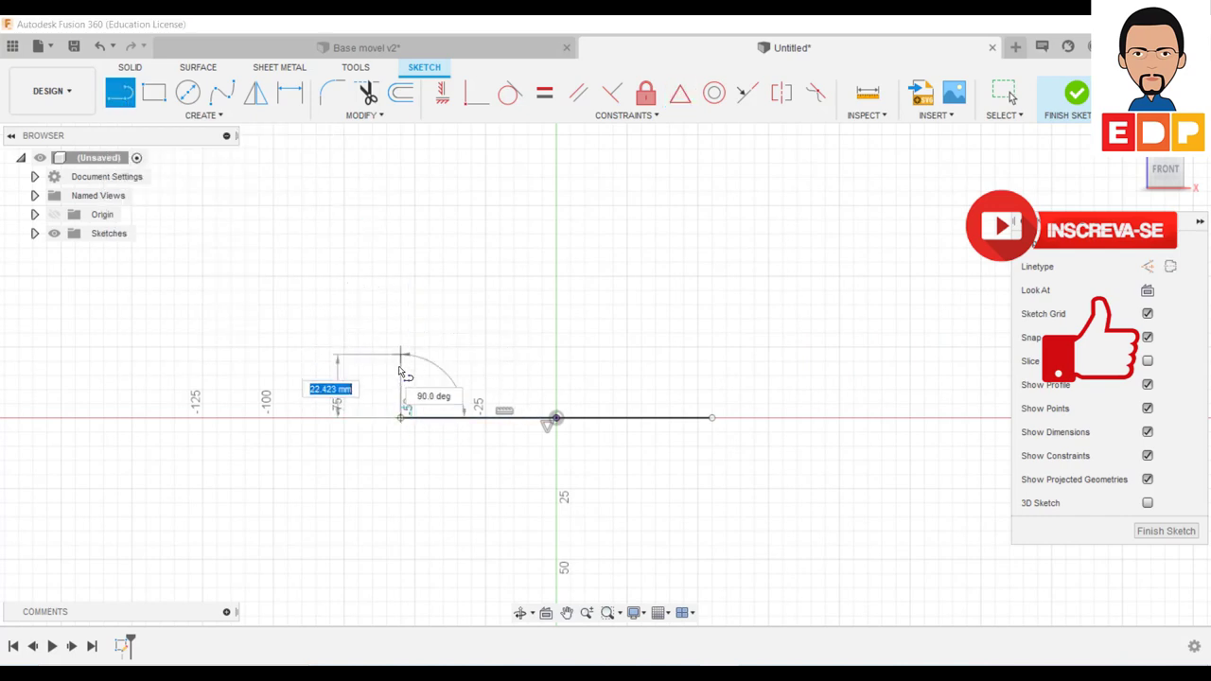
{"action": "left_click", "coordinate": [401, 377]}
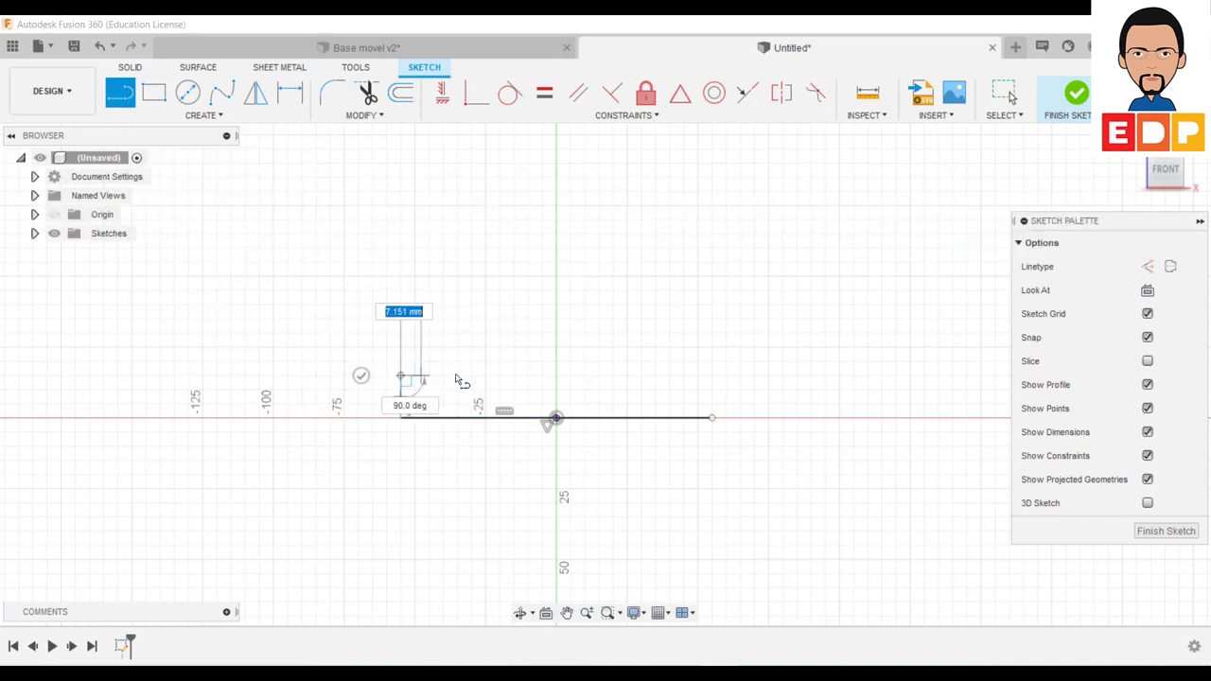
{"action": "left_click", "coordinate": [444, 376]}
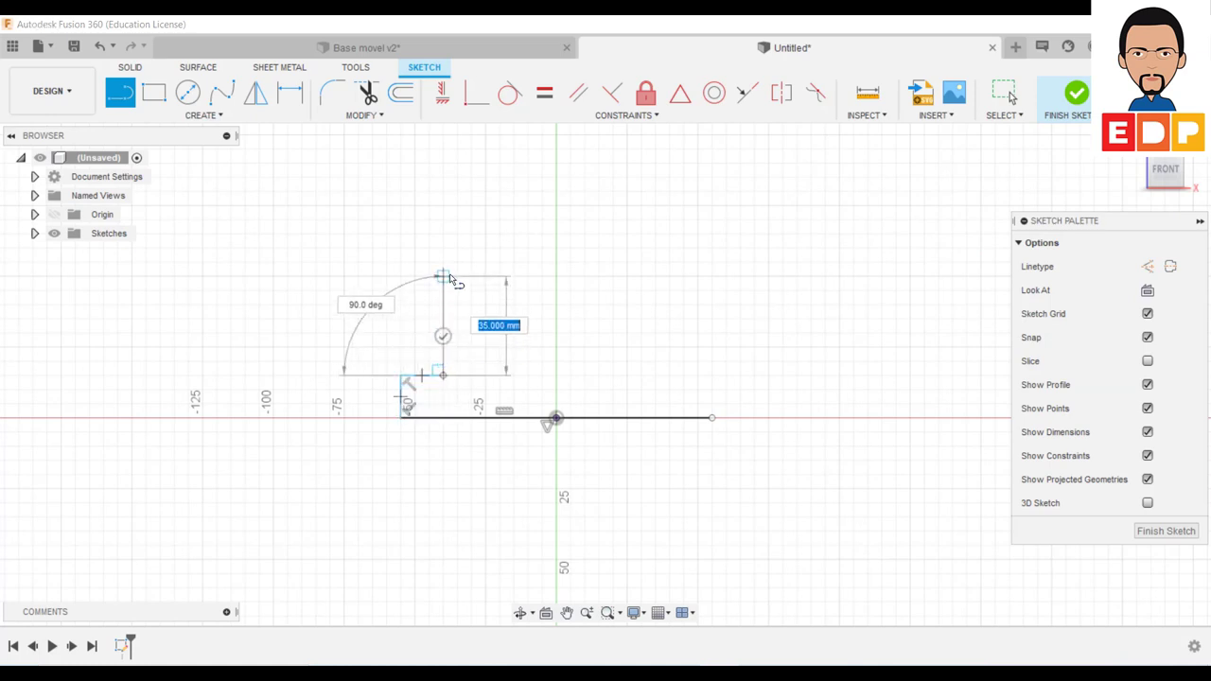
{"action": "left_click", "coordinate": [443, 277]}
{"action": "left_click", "coordinate": [497, 277]}
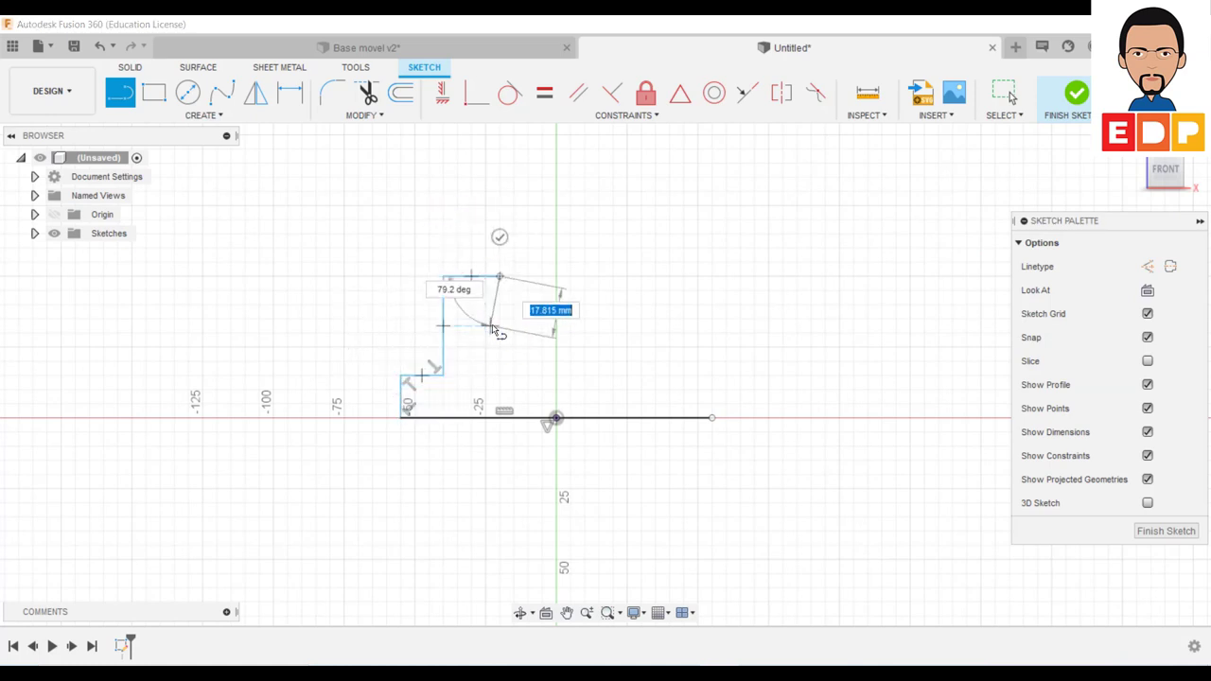
{"action": "left_click", "coordinate": [500, 333]}
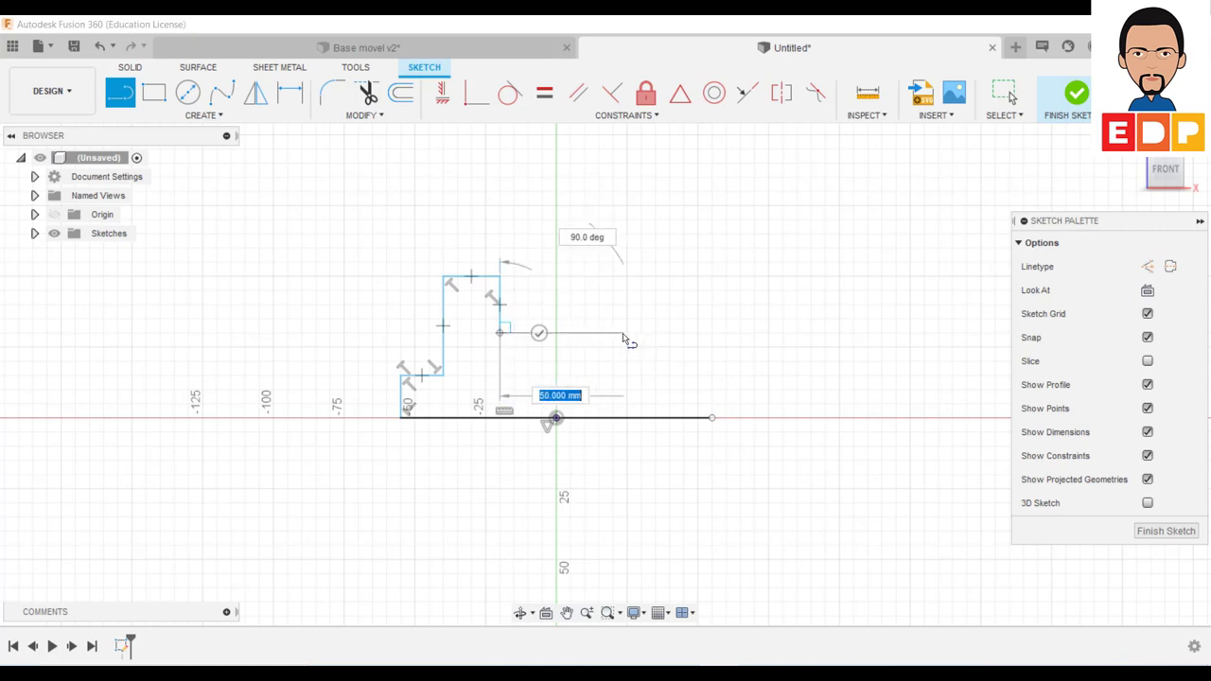
{"action": "left_click", "coordinate": [613, 333]}
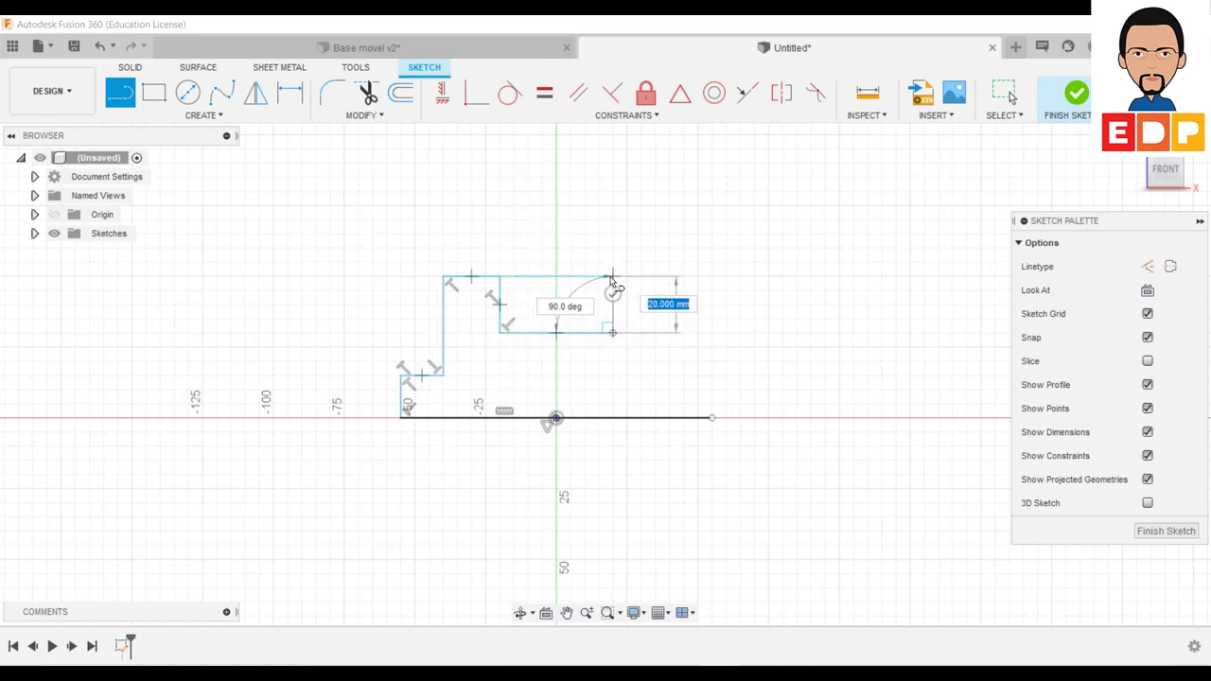
{"action": "left_click", "coordinate": [613, 276]}
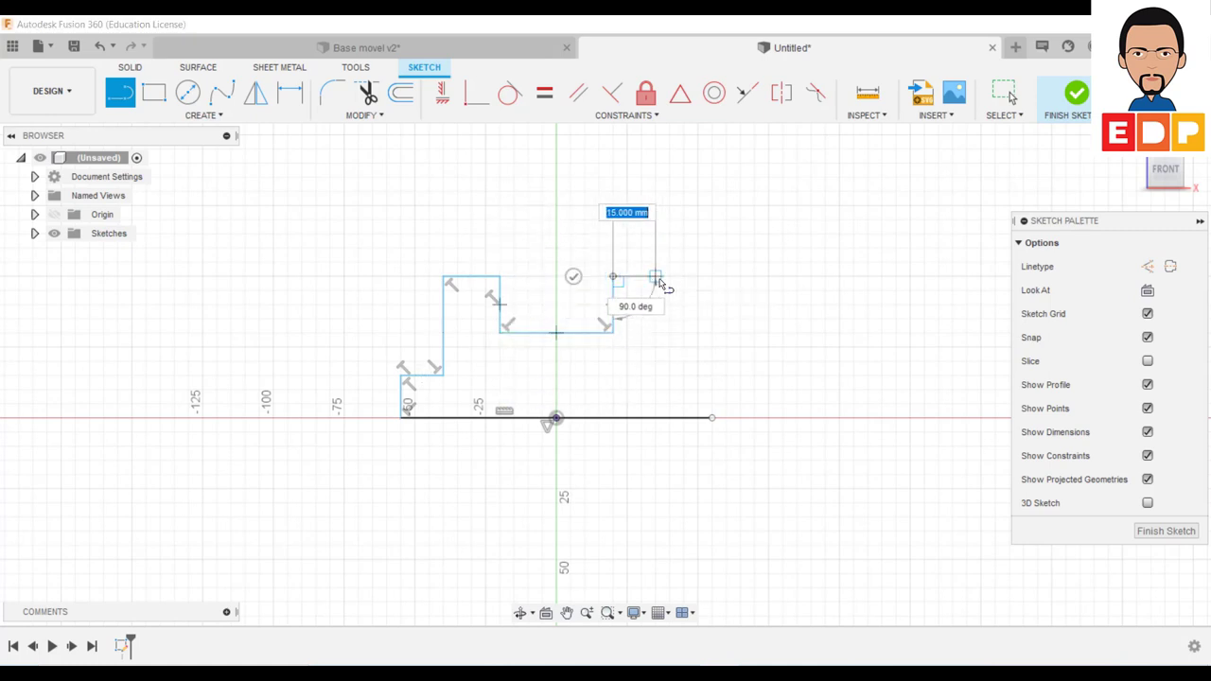
{"action": "mouse_move", "coordinate": [655, 276]}
{"action": "left_mouse_down"}
{"action": "mouse_move", "coordinate": [669, 363]}
{"action": "mouse_move", "coordinate": [655, 361]}
{"action": "left_mouse_up"}
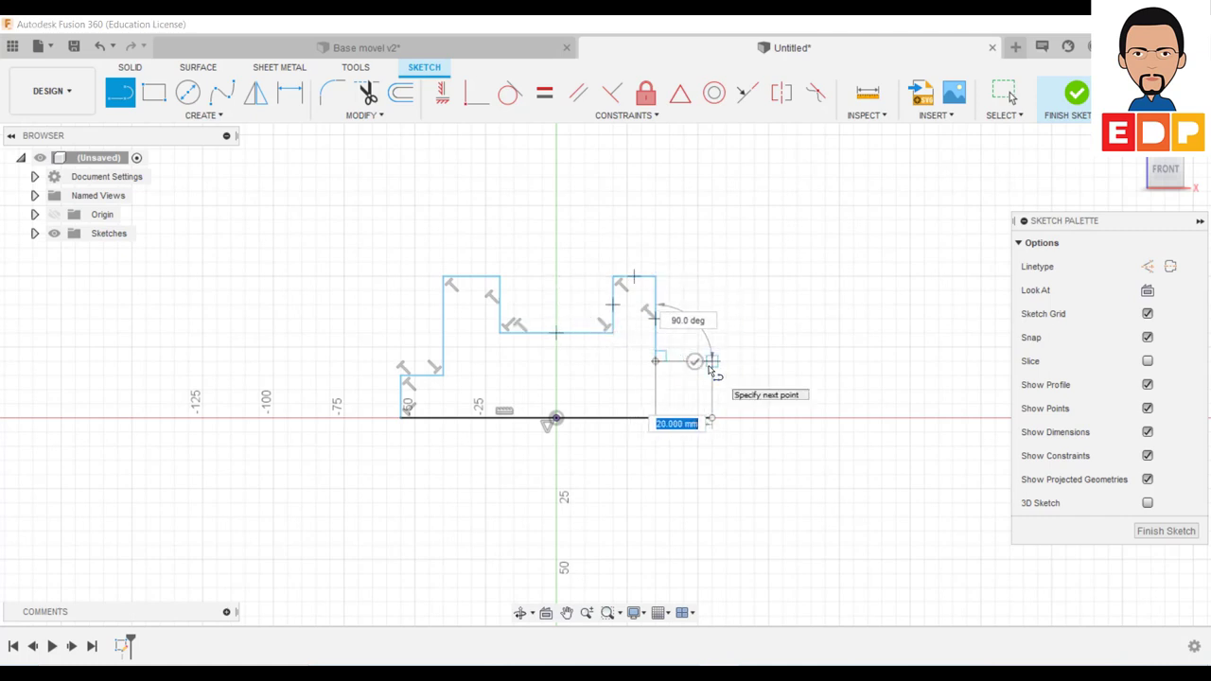
{"action": "left_click", "coordinate": [711, 360]}
{"action": "left_click", "coordinate": [711, 418]}
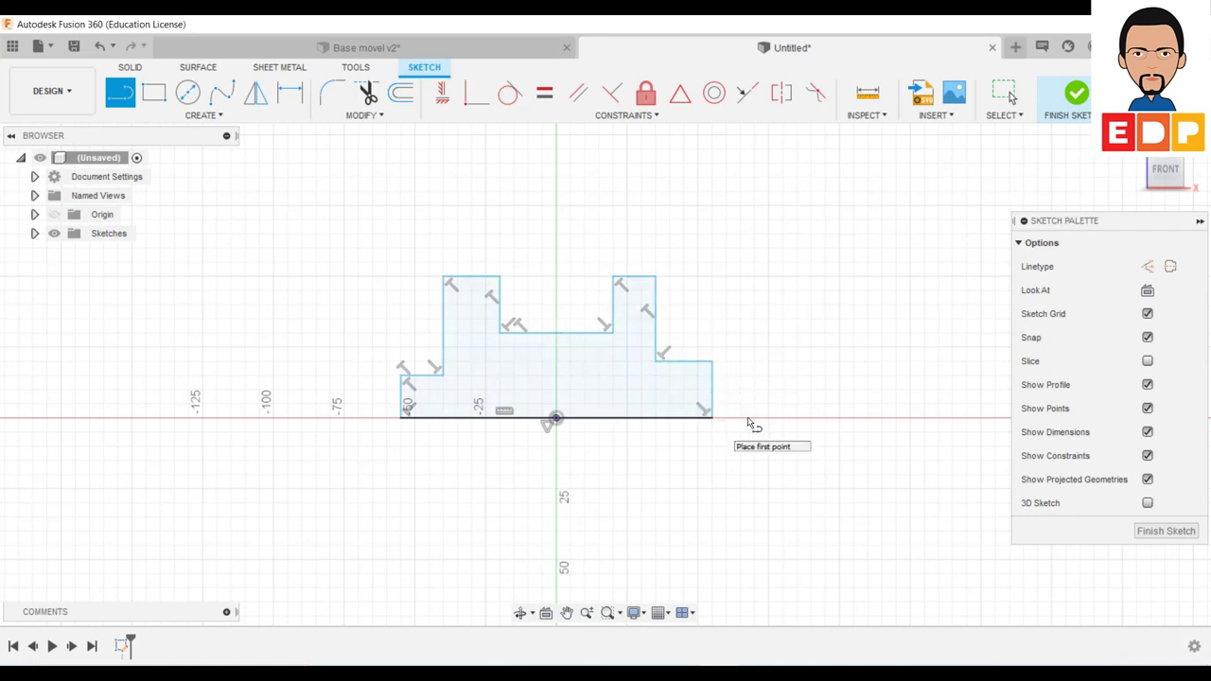
Give the left step's vertical edge a 15 mm height dimension
{"action": "key", "text": "Escape"}
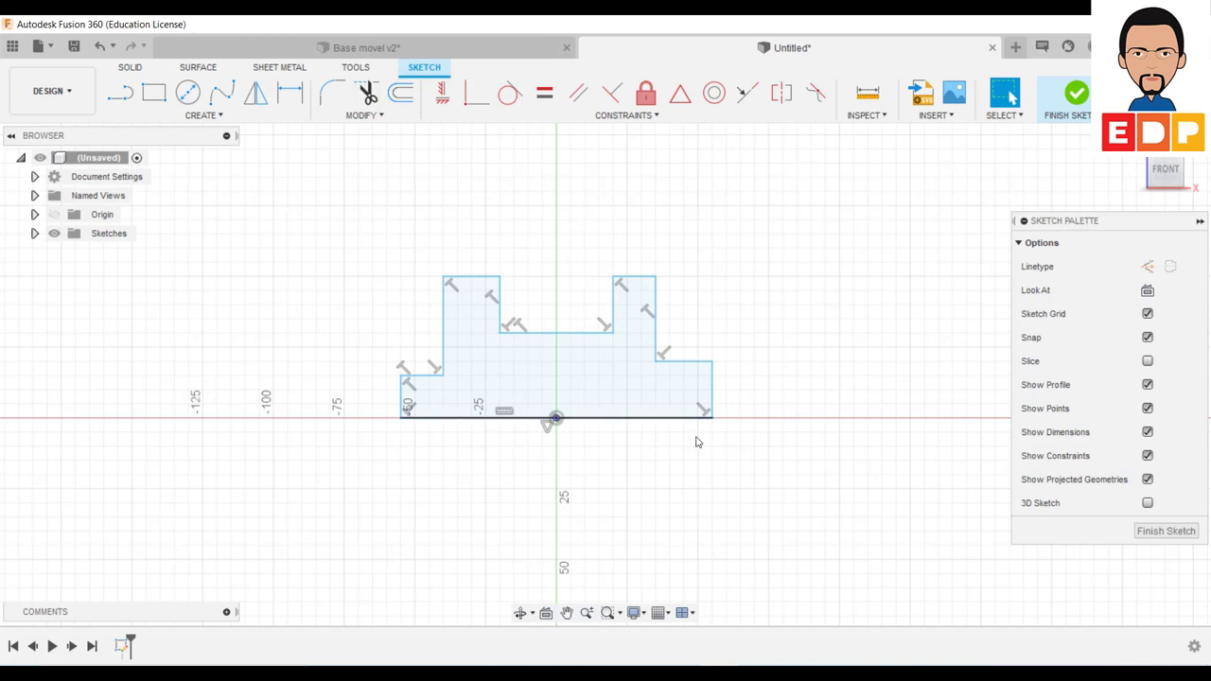
{"action": "left_click", "coordinate": [414, 426]}
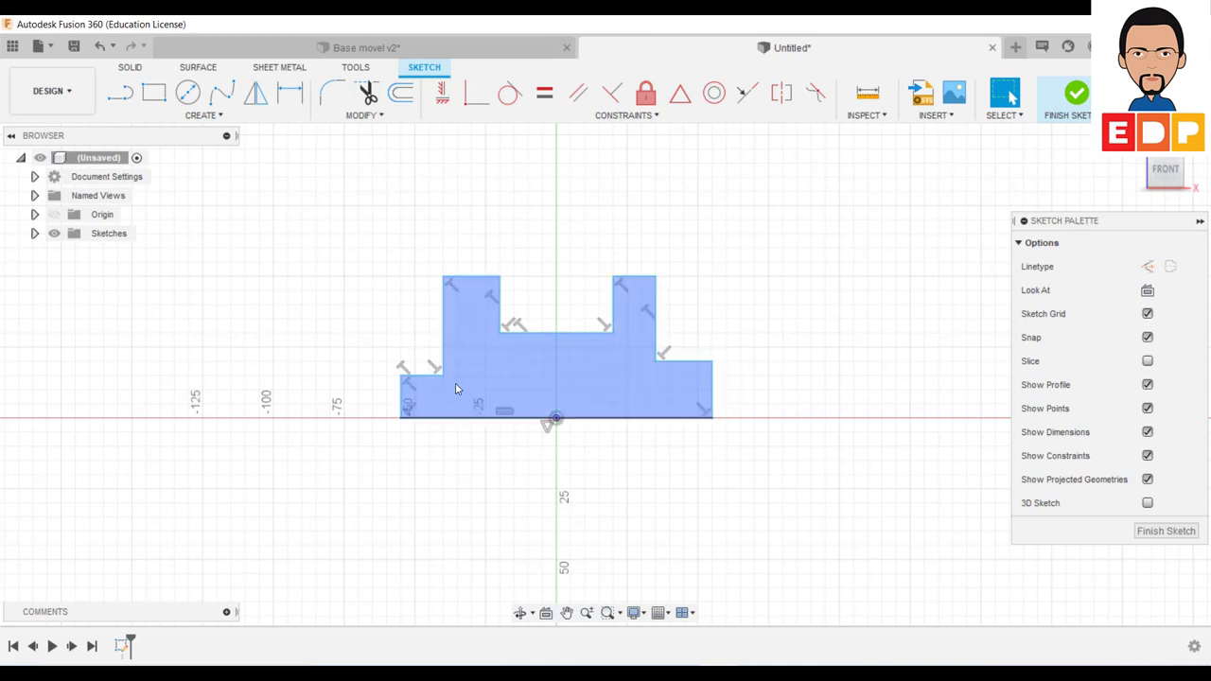
{"action": "left_click", "coordinate": [422, 381]}
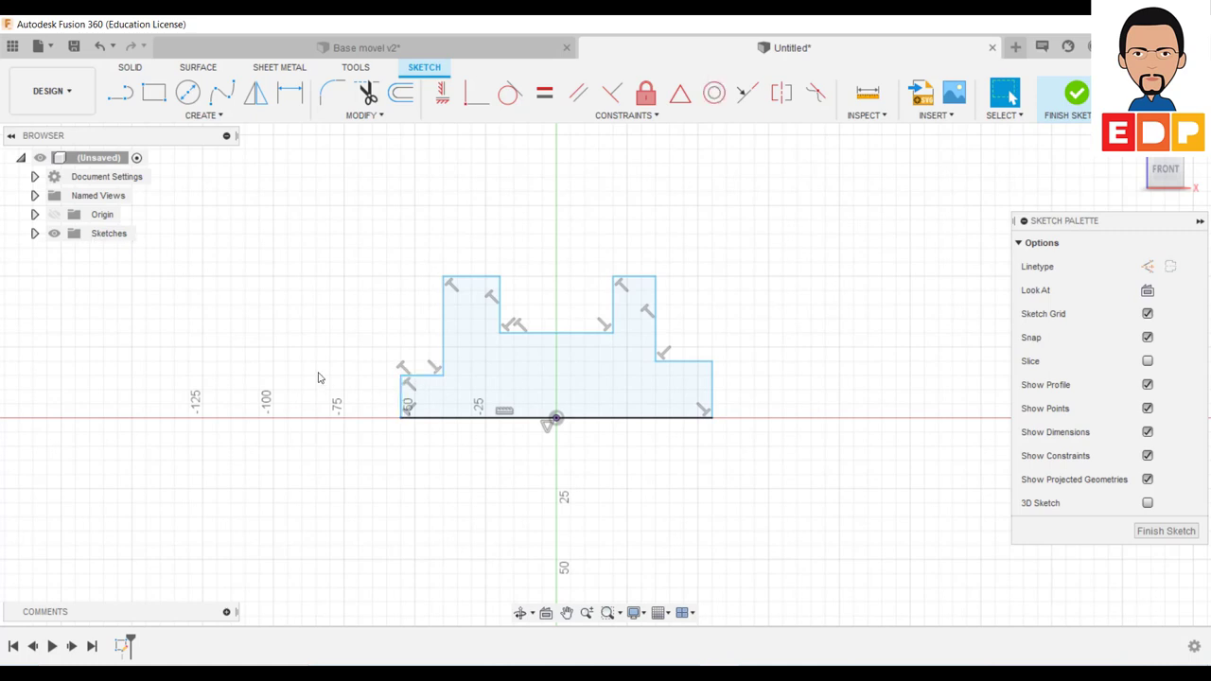
{"action": "key", "text": "d"}
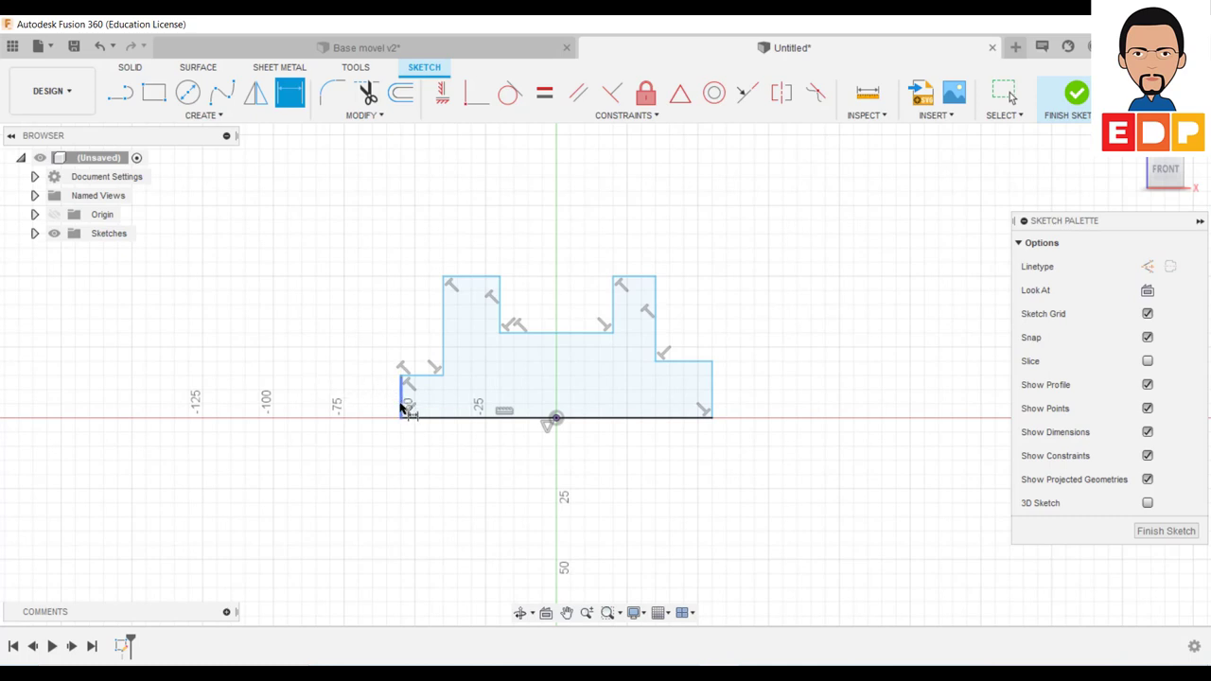
{"action": "left_click", "coordinate": [401, 405]}
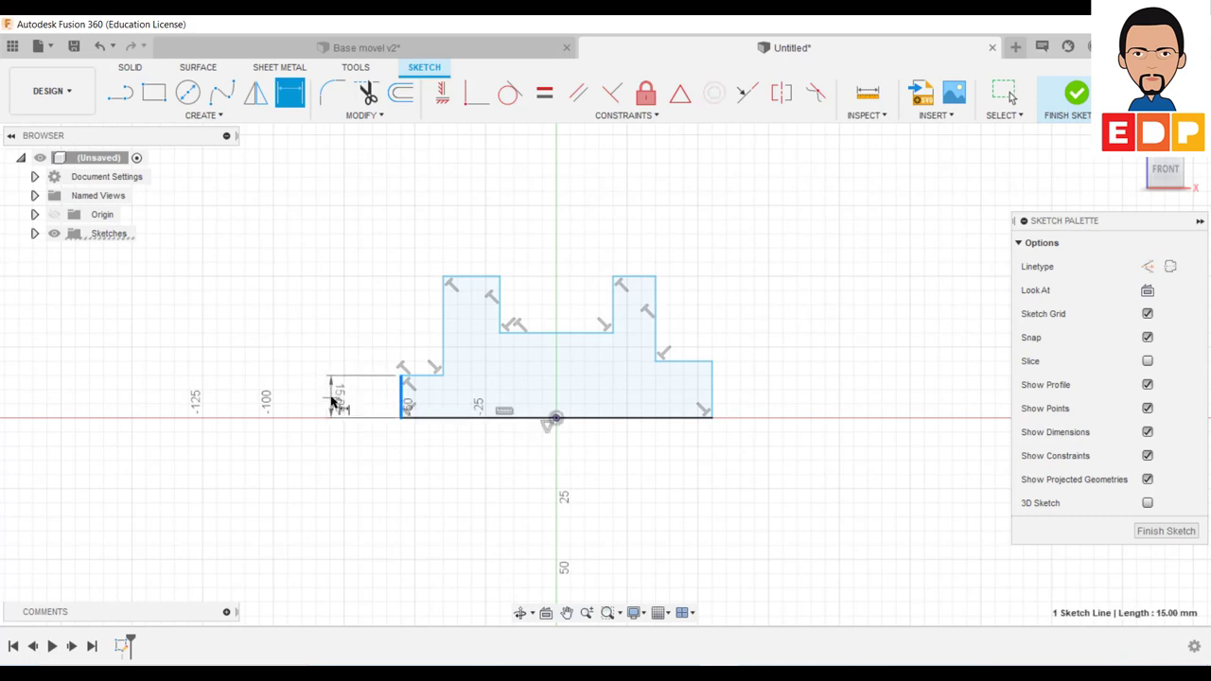
{"action": "left_click", "coordinate": [333, 402]}
{"action": "key", "text": "Return"}
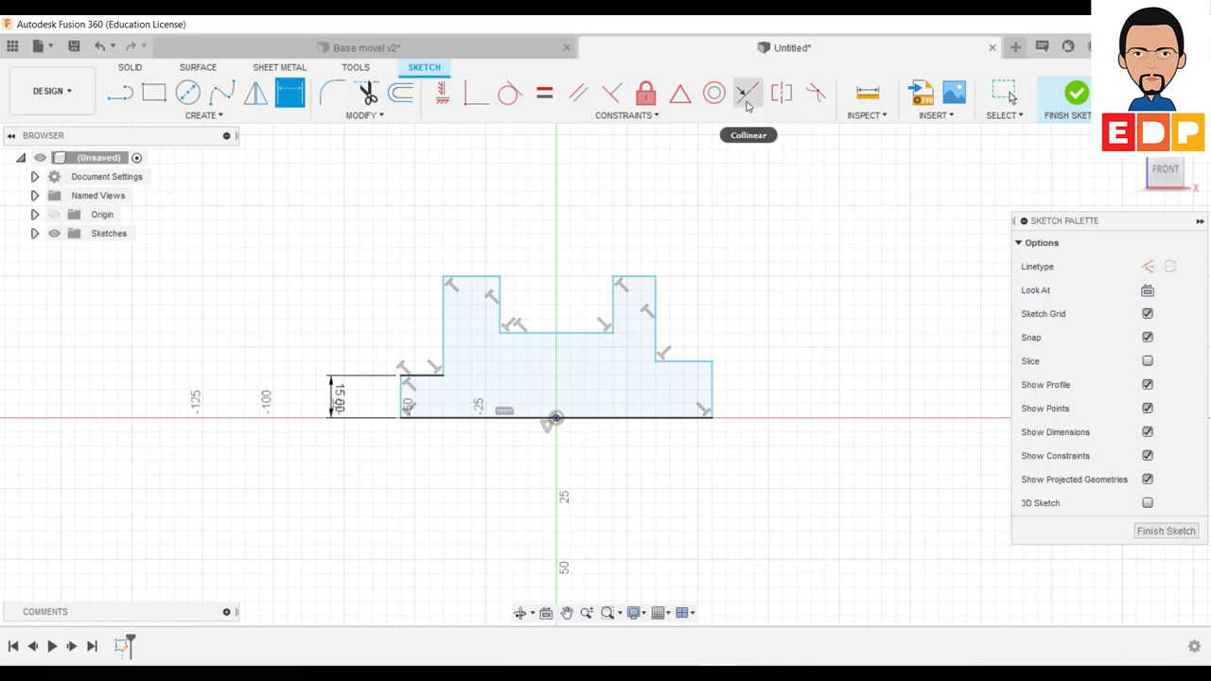
Make the right step's top edge collinear with the left step's top edge
{"action": "left_click", "coordinate": [746, 99]}
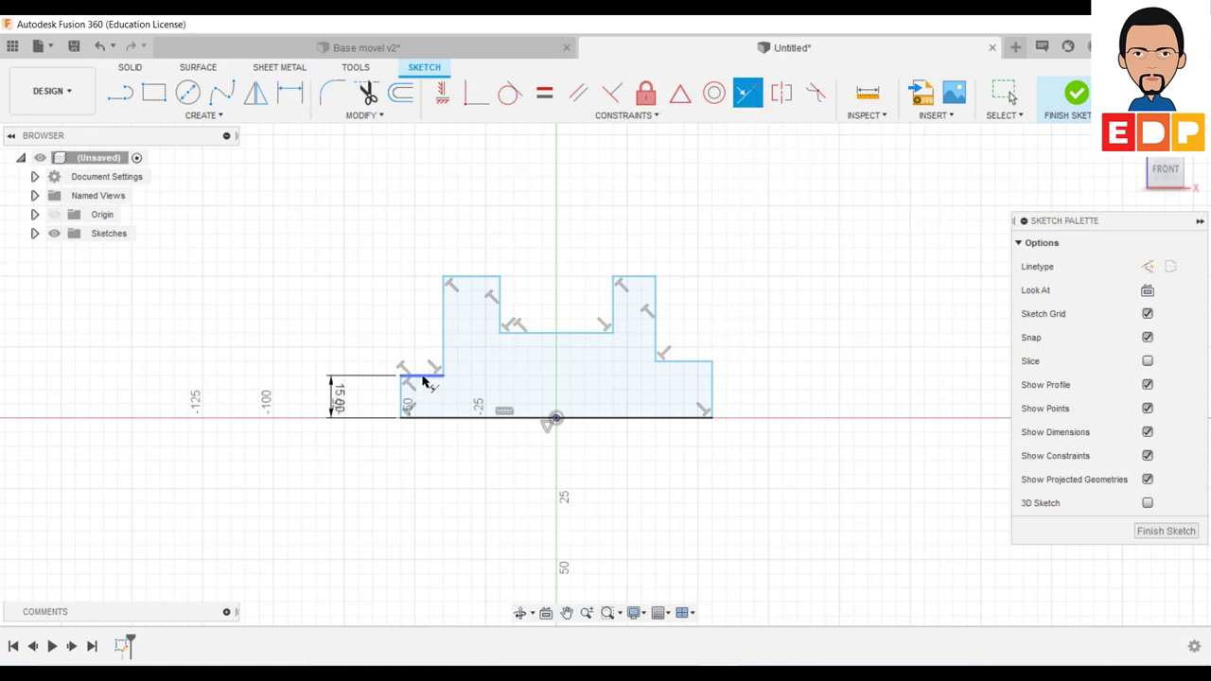
{"action": "left_click", "coordinate": [423, 381]}
{"action": "left_click", "coordinate": [688, 362]}
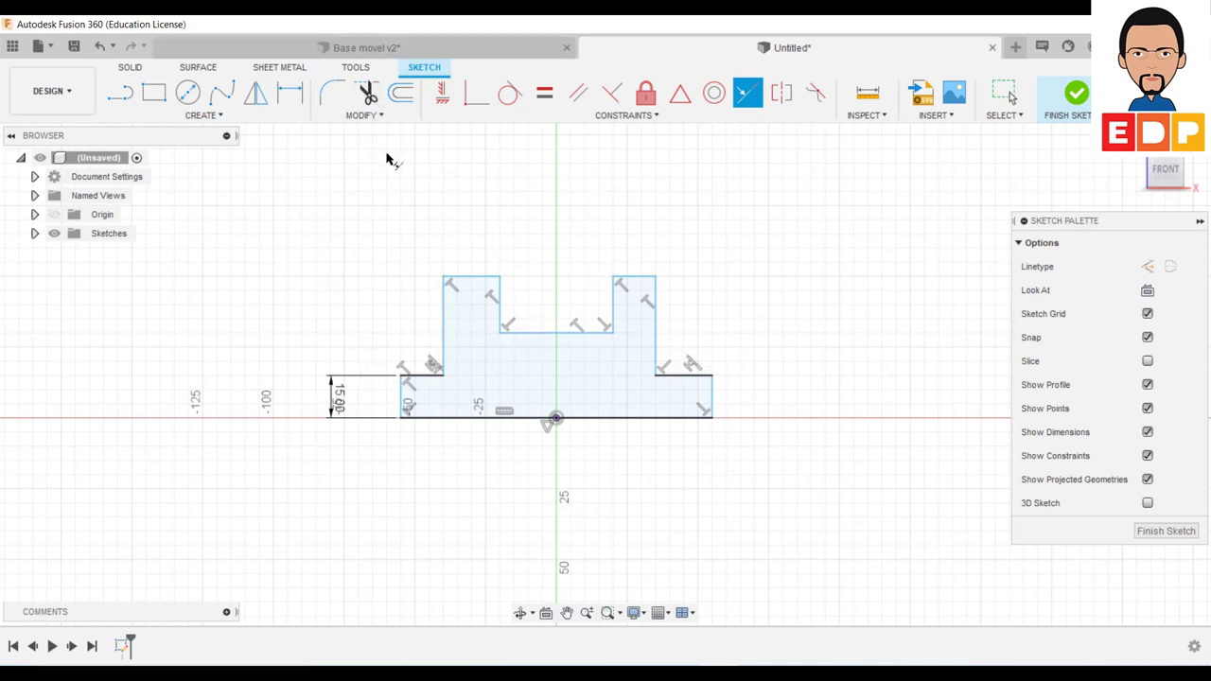
Dimension the left step width to 20 mm and the base length to 120 mm
{"action": "key", "text": "d"}
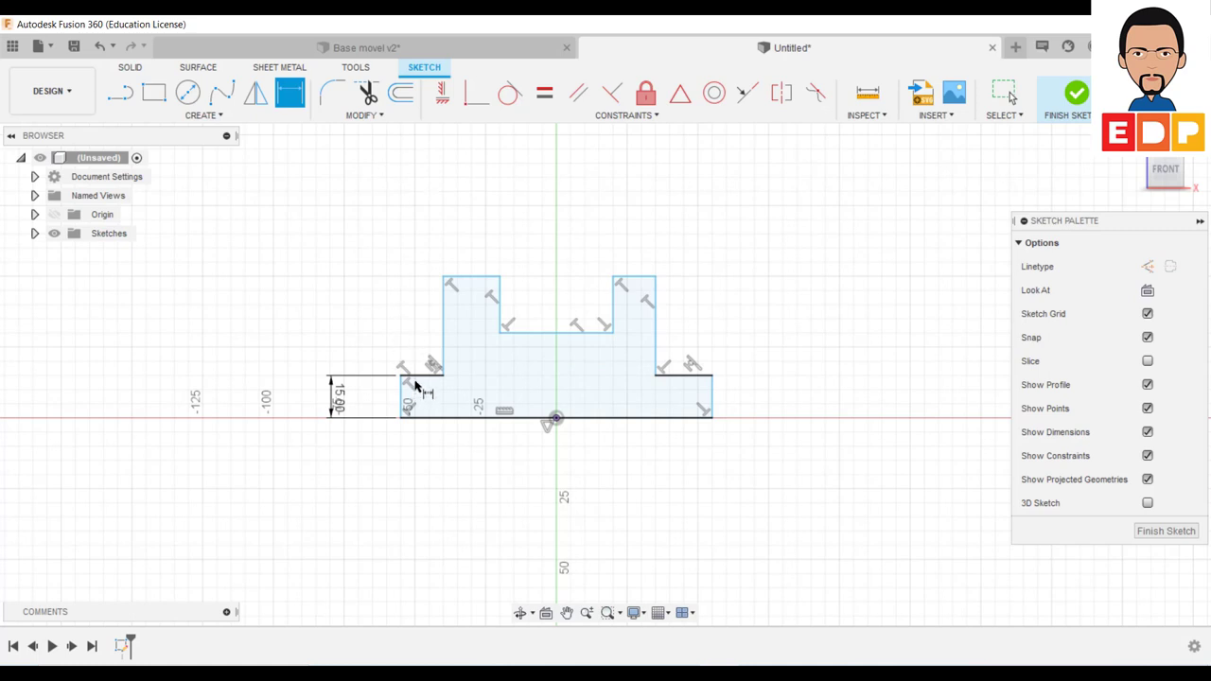
{"action": "left_click", "coordinate": [417, 377]}
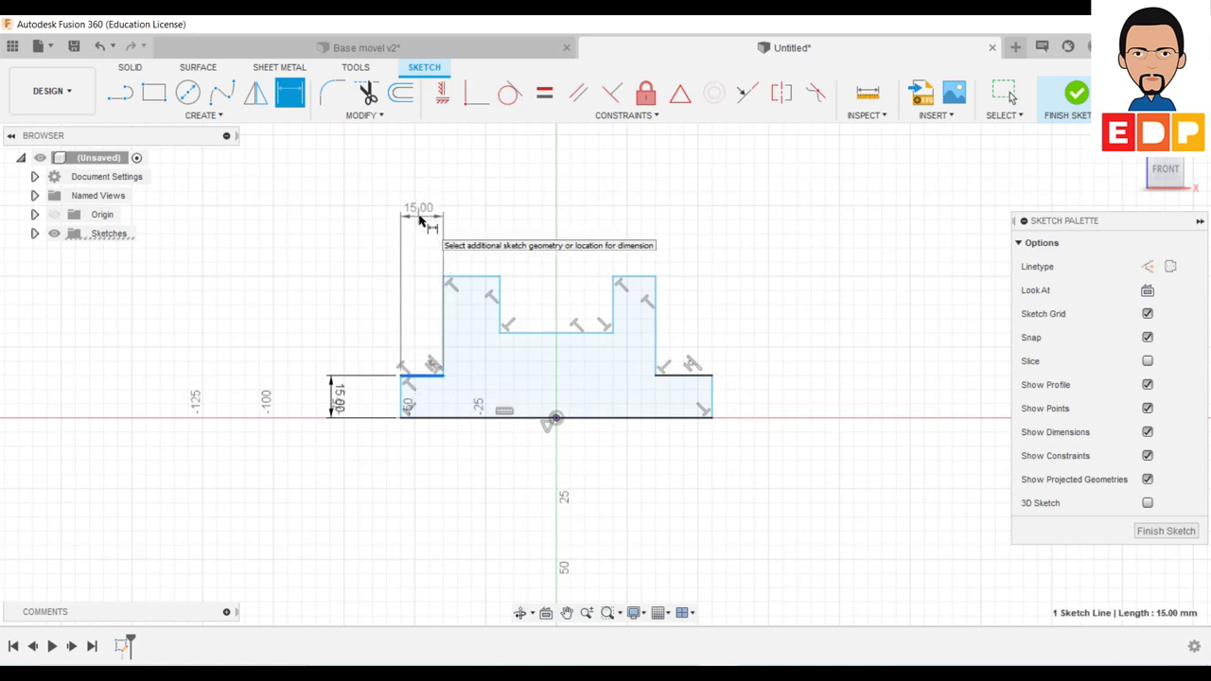
{"action": "left_click", "coordinate": [421, 218]}
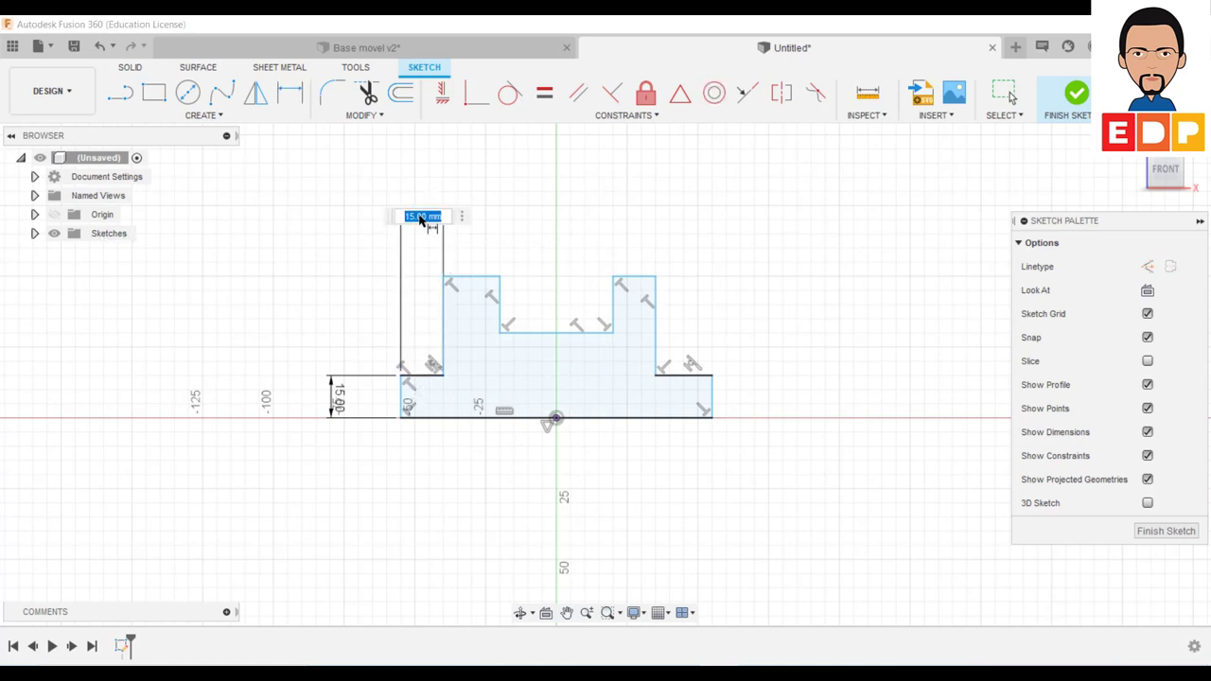
{"action": "type", "text": "20"}
{"action": "key", "text": "Return"}
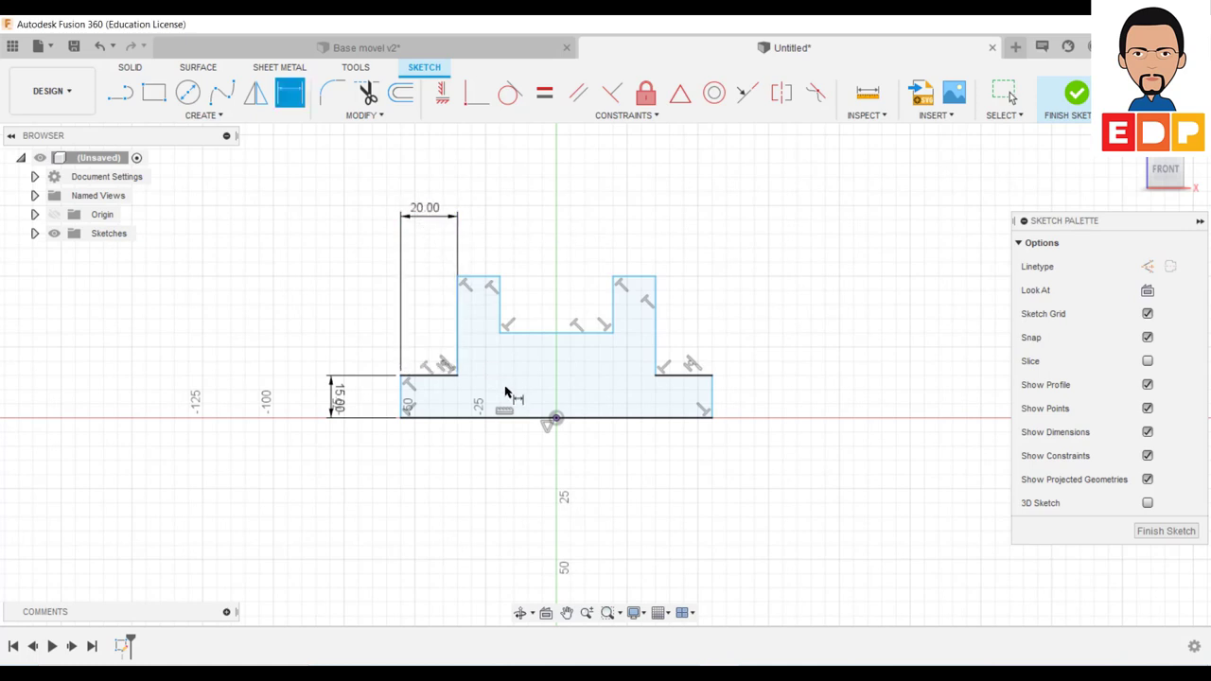
{"action": "left_click", "coordinate": [502, 419]}
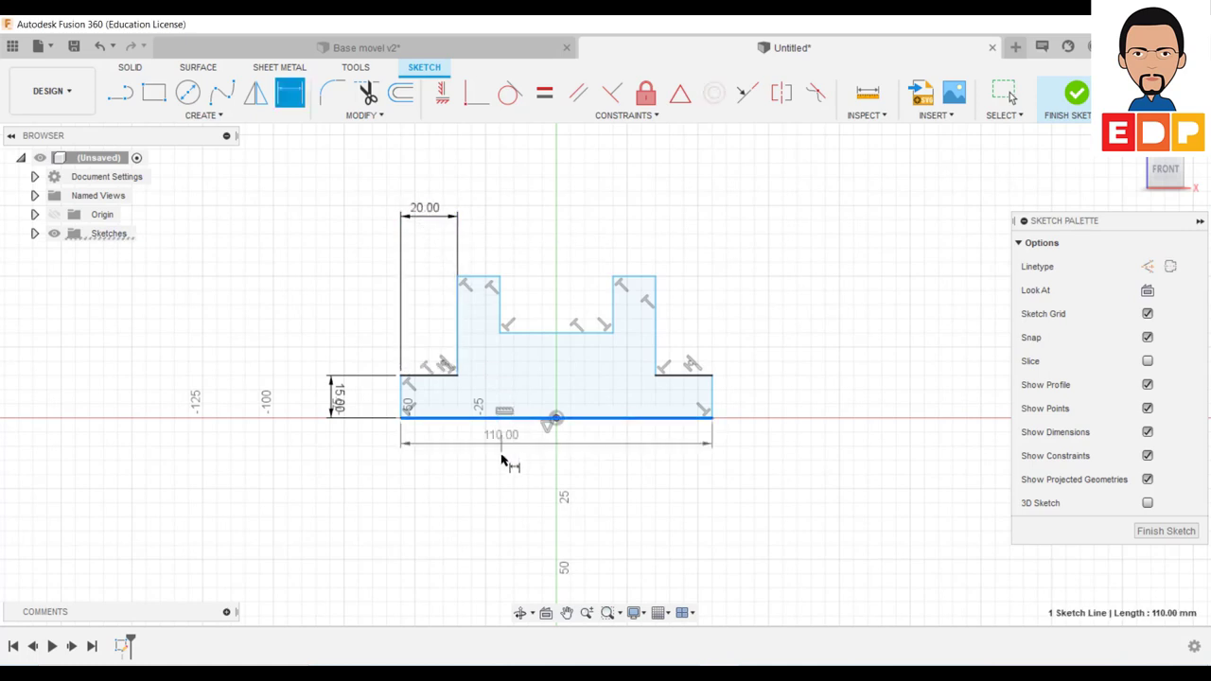
{"action": "left_click", "coordinate": [516, 493]}
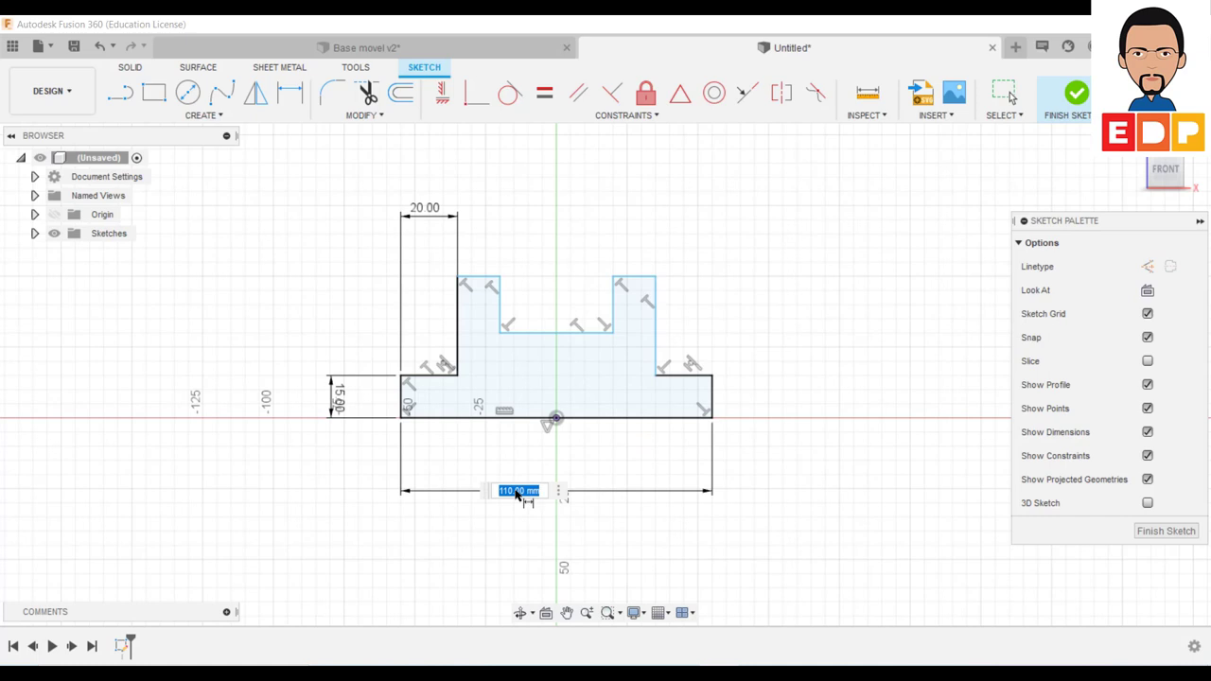
{"action": "type", "text": "120"}
{"action": "key", "text": "Return"}
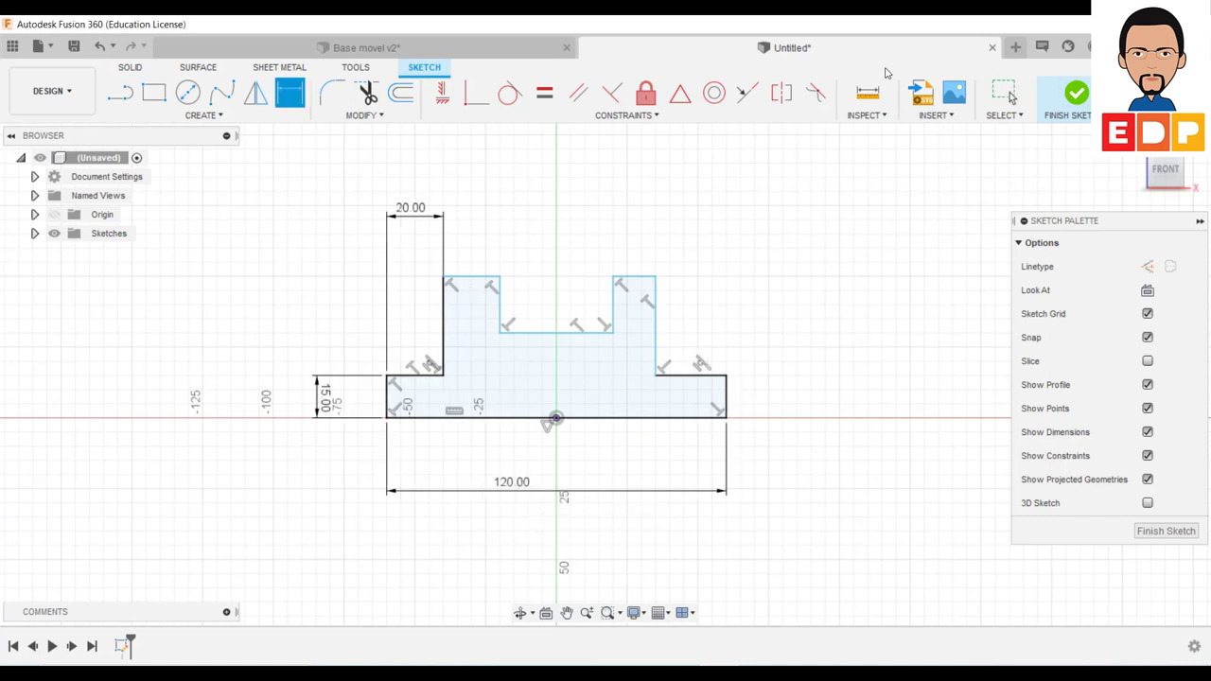
Dimension both rib widths at 15 mm and the right step width at 20 mm
{"action": "left_click", "coordinate": [470, 281]}
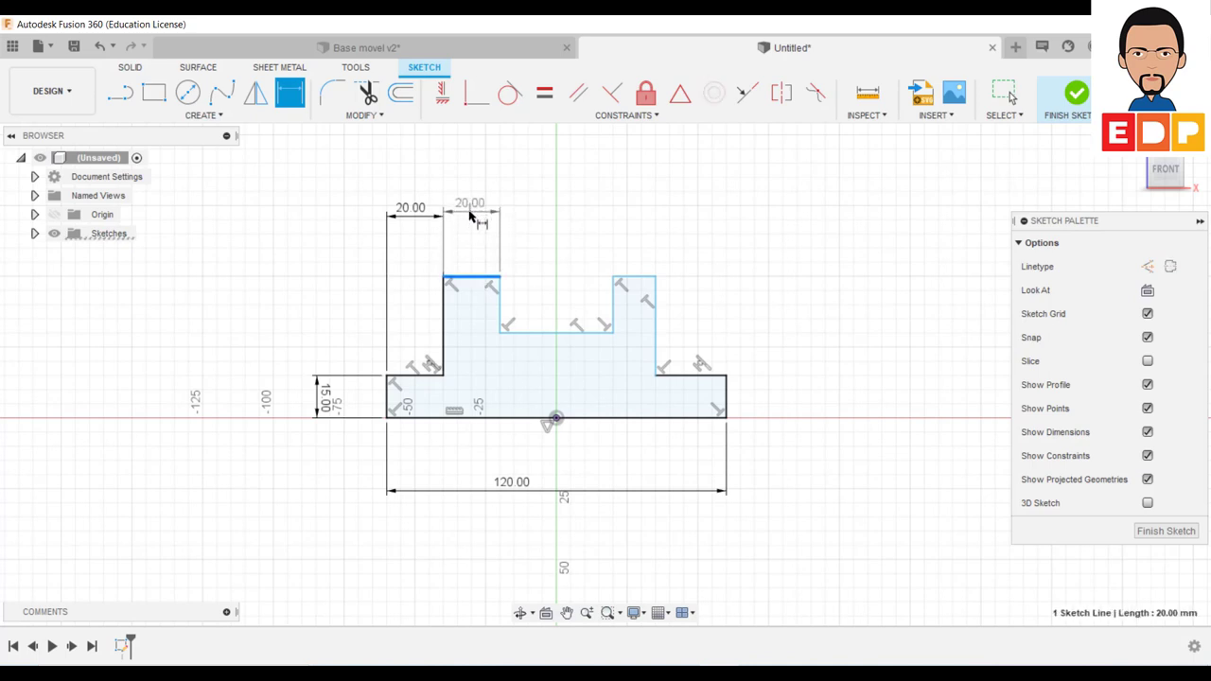
{"action": "left_click", "coordinate": [470, 216]}
{"action": "type", "text": "15"}
{"action": "key", "text": "Return"}
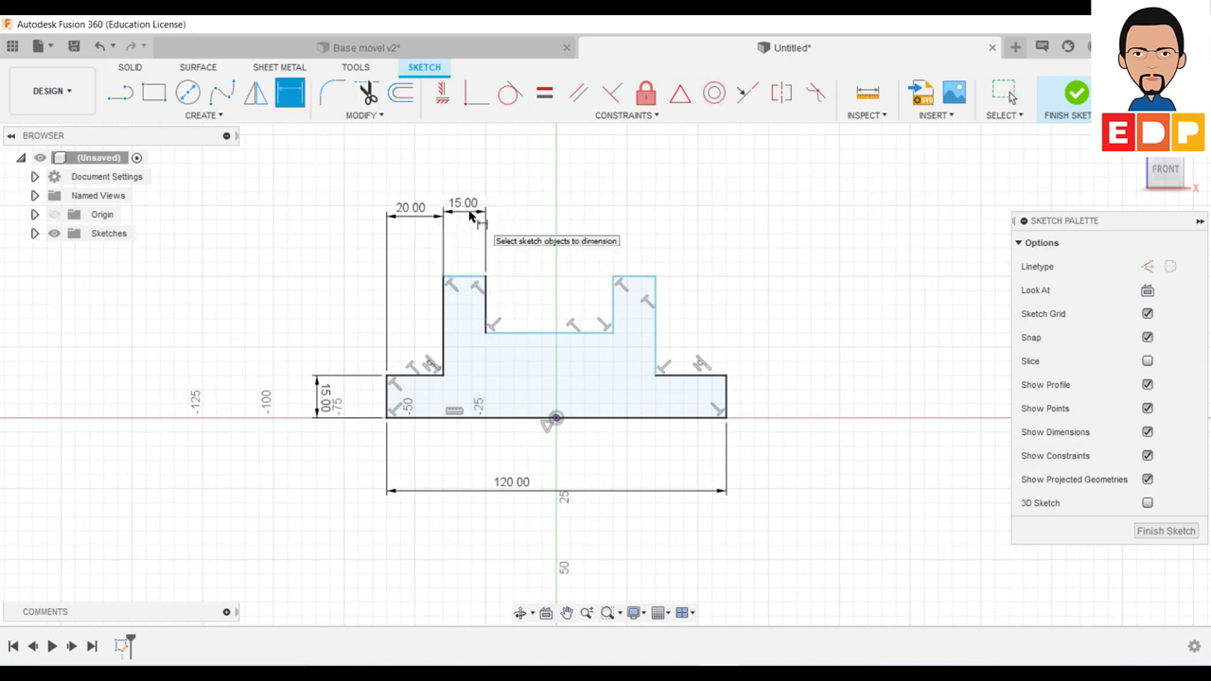
{"action": "left_click", "coordinate": [633, 279]}
{"action": "left_click", "coordinate": [637, 205]}
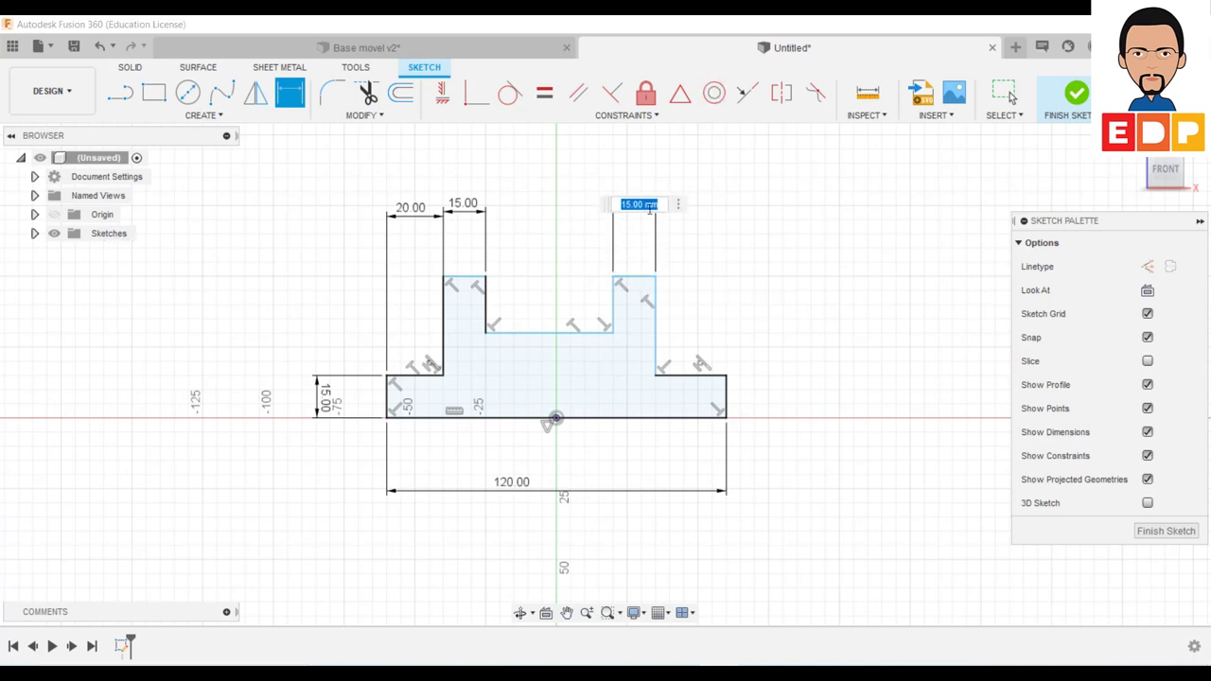
{"action": "key", "text": "Return"}
{"action": "left_click", "coordinate": [695, 376]}
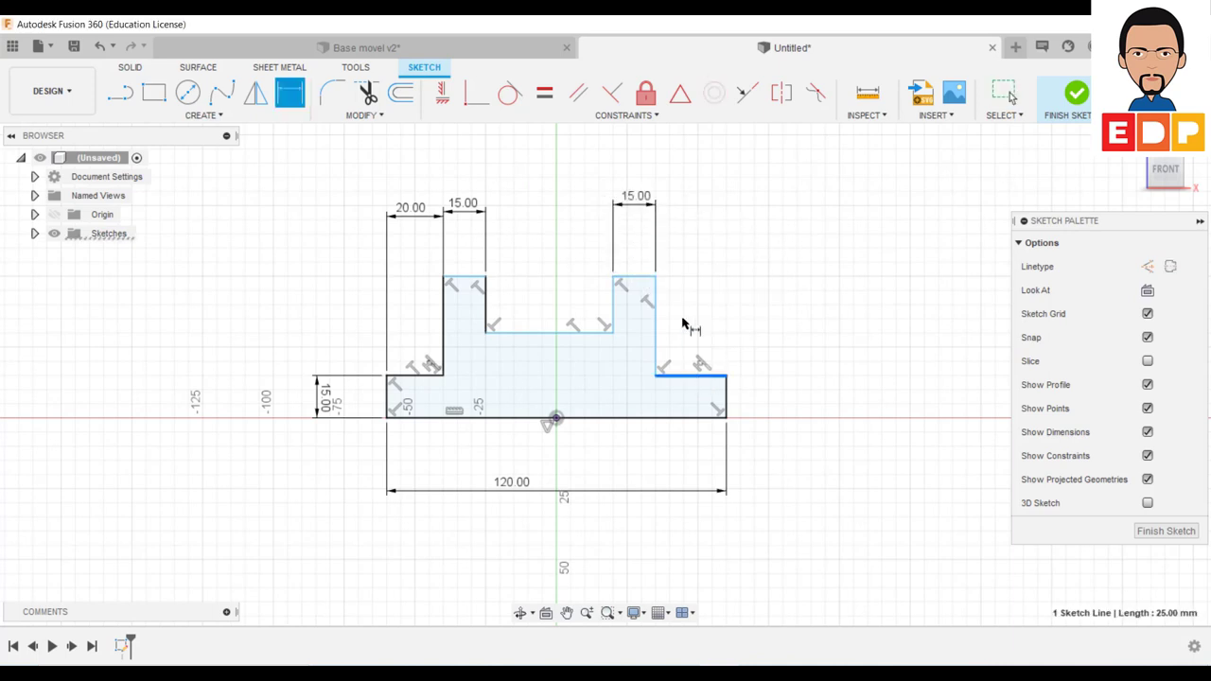
{"action": "left_click", "coordinate": [703, 217]}
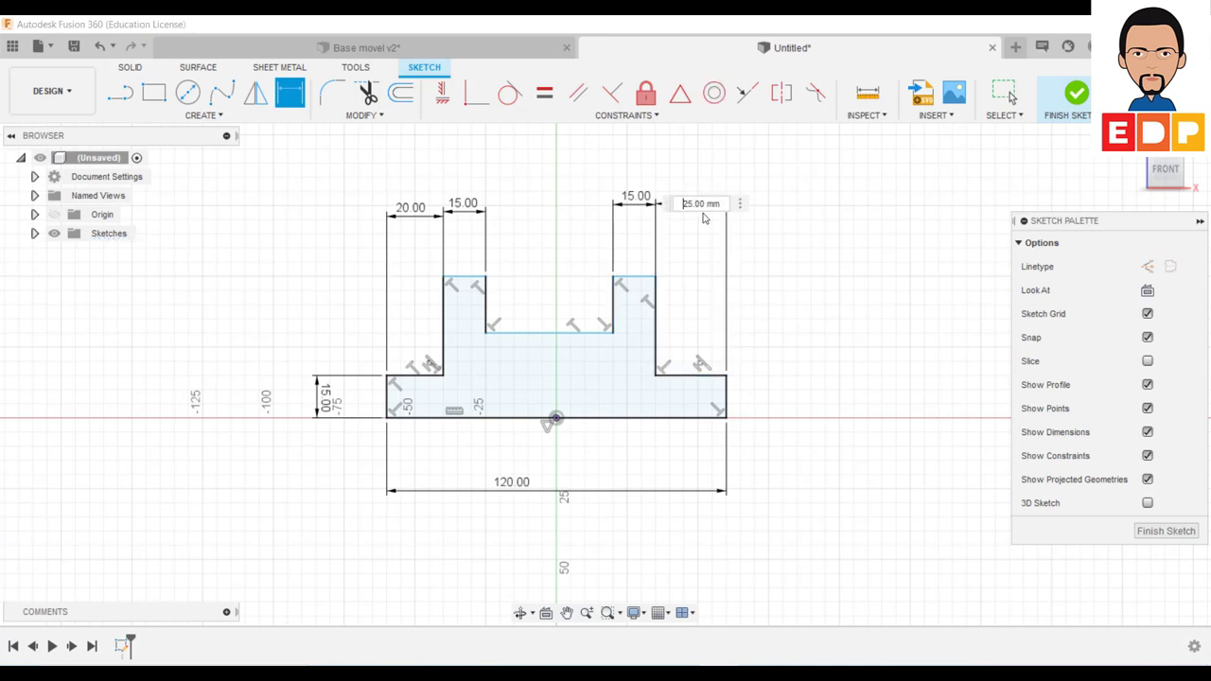
{"action": "type", "text": "20"}
{"action": "key", "text": "Return"}
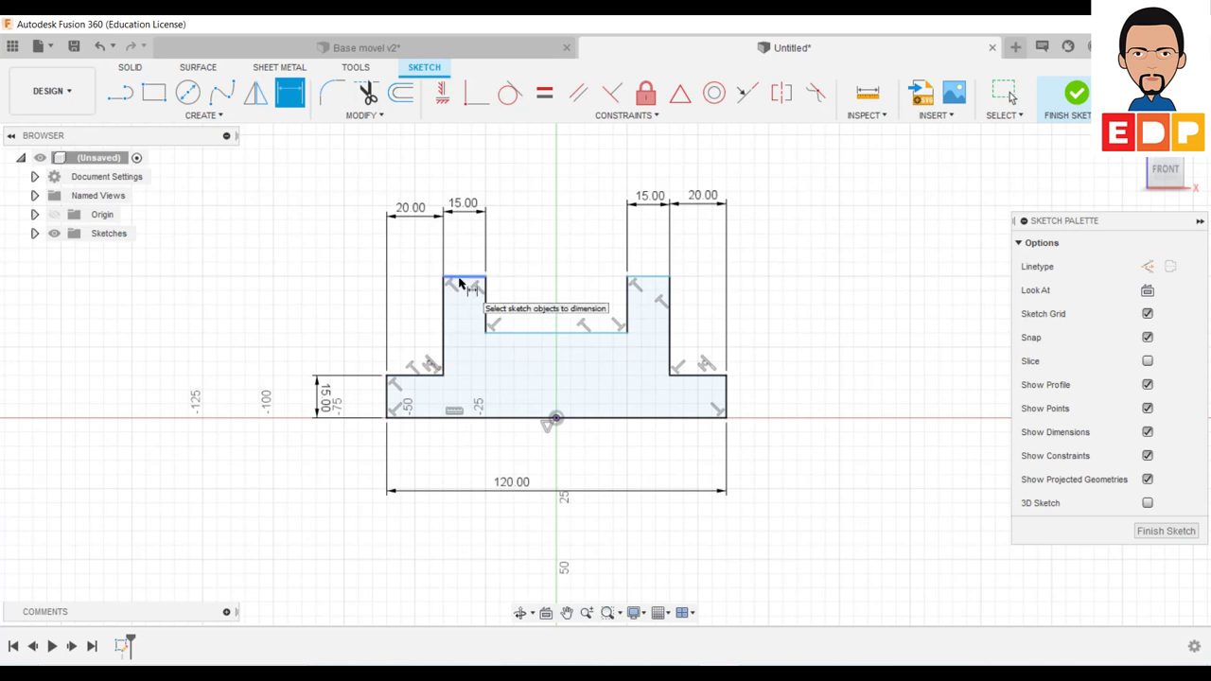
Set the left rib height to 25 mm above the step
{"action": "left_click", "coordinate": [461, 282]}
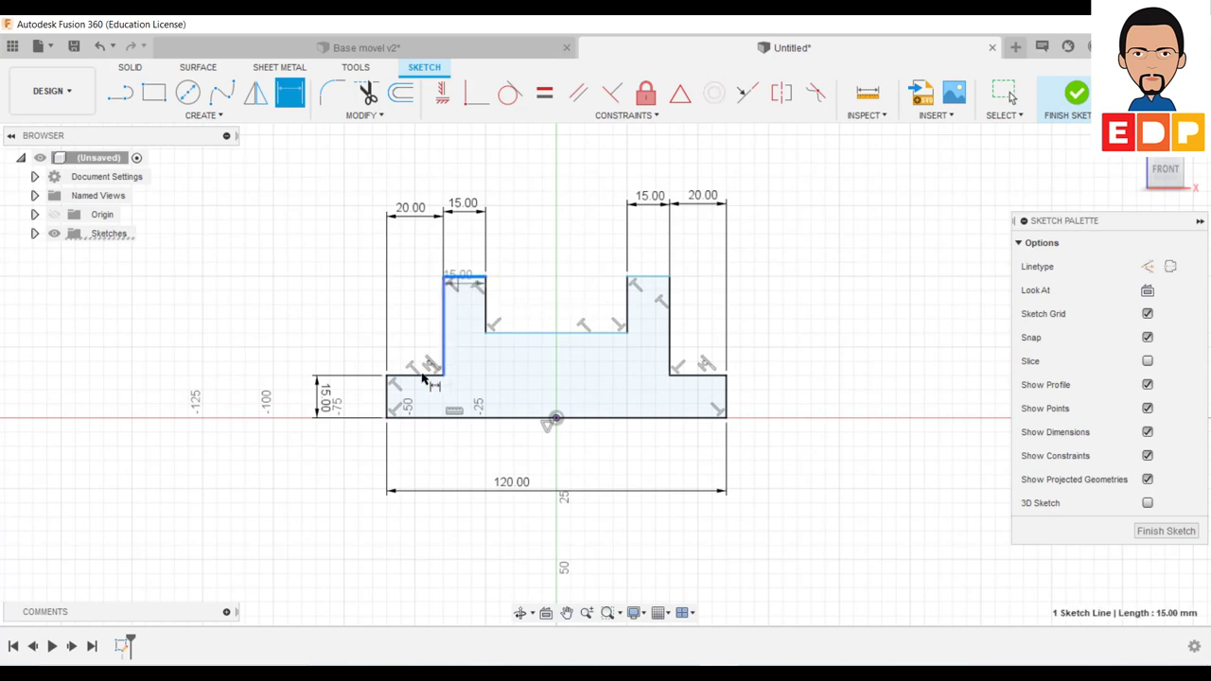
{"action": "left_click", "coordinate": [419, 374]}
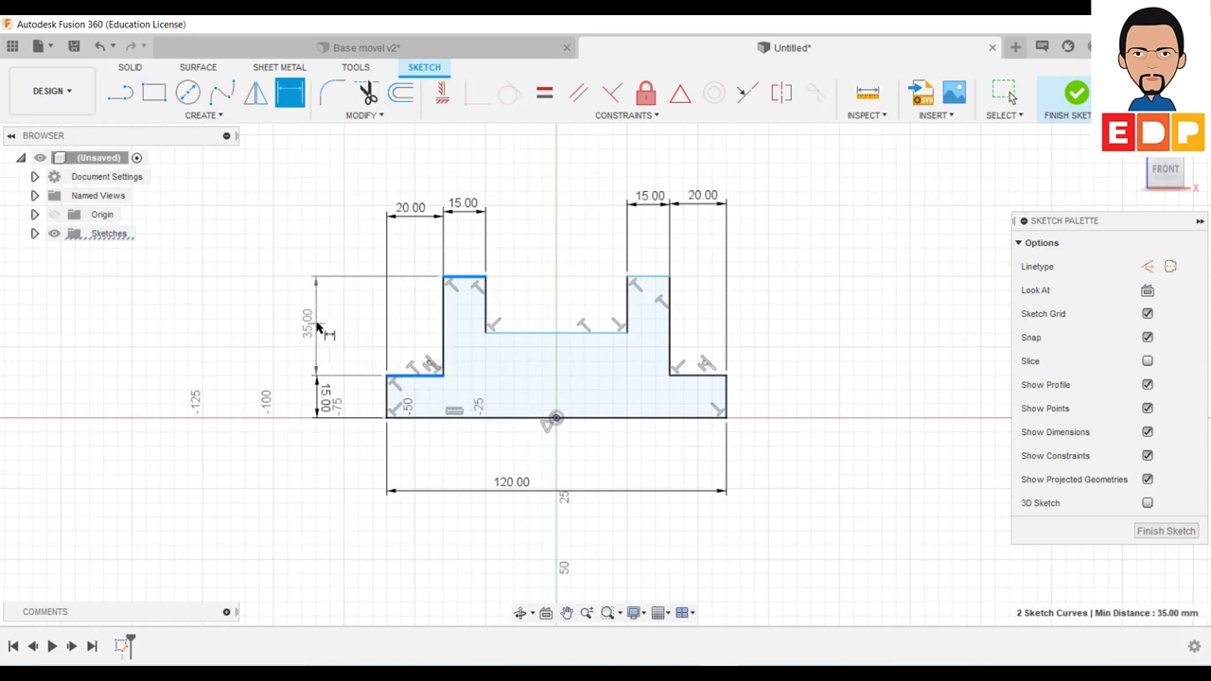
{"action": "left_click", "coordinate": [319, 327]}
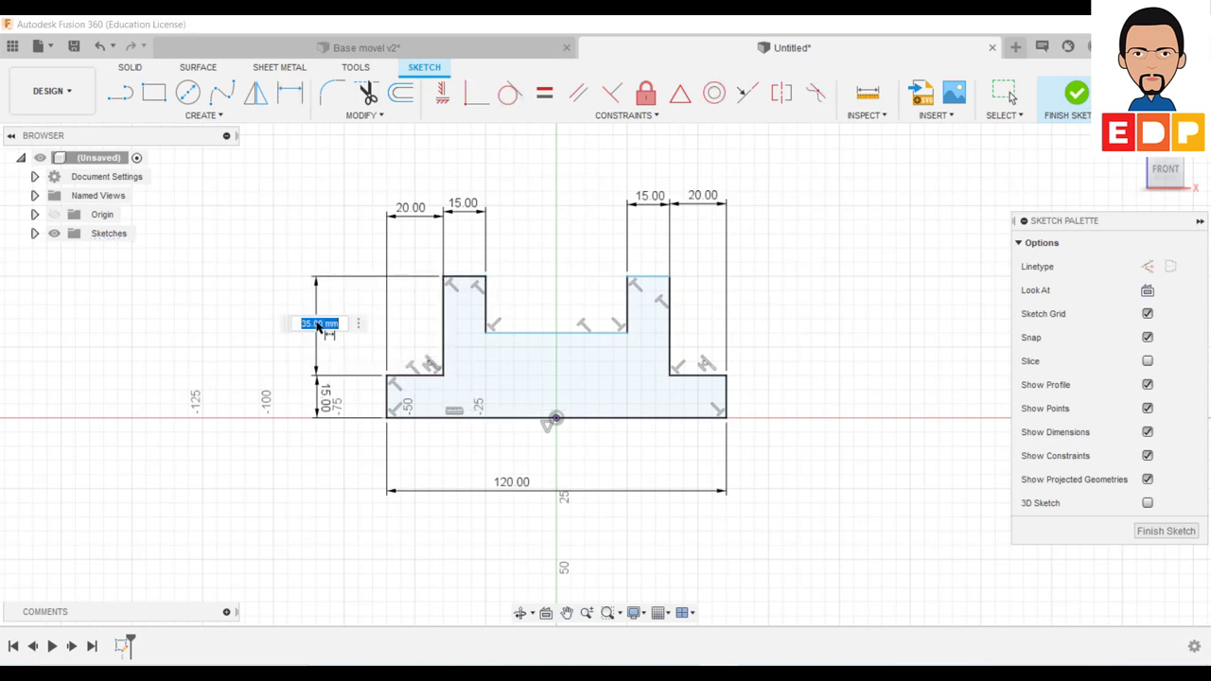
{"action": "key", "text": "BackSpace"}
{"action": "type", "text": "25"}
{"action": "key", "text": "Return"}
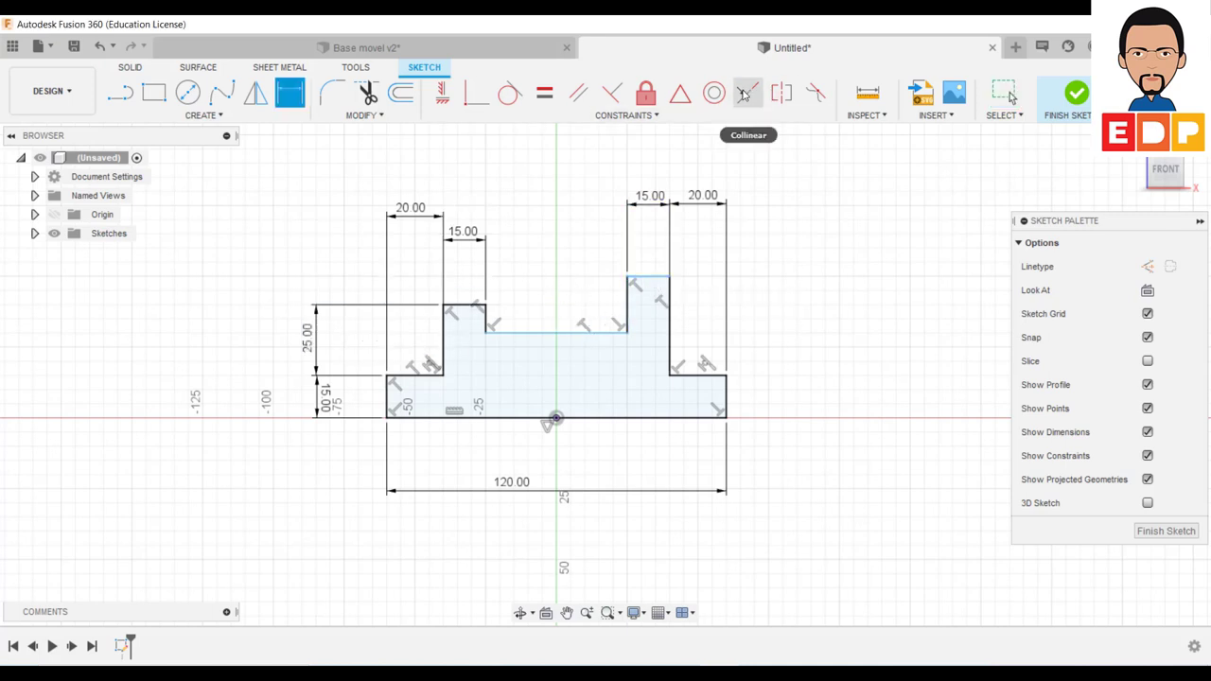
Make the rib tops collinear, lower the notch floor to step level, and finish the sketch
{"action": "left_click", "coordinate": [745, 94]}
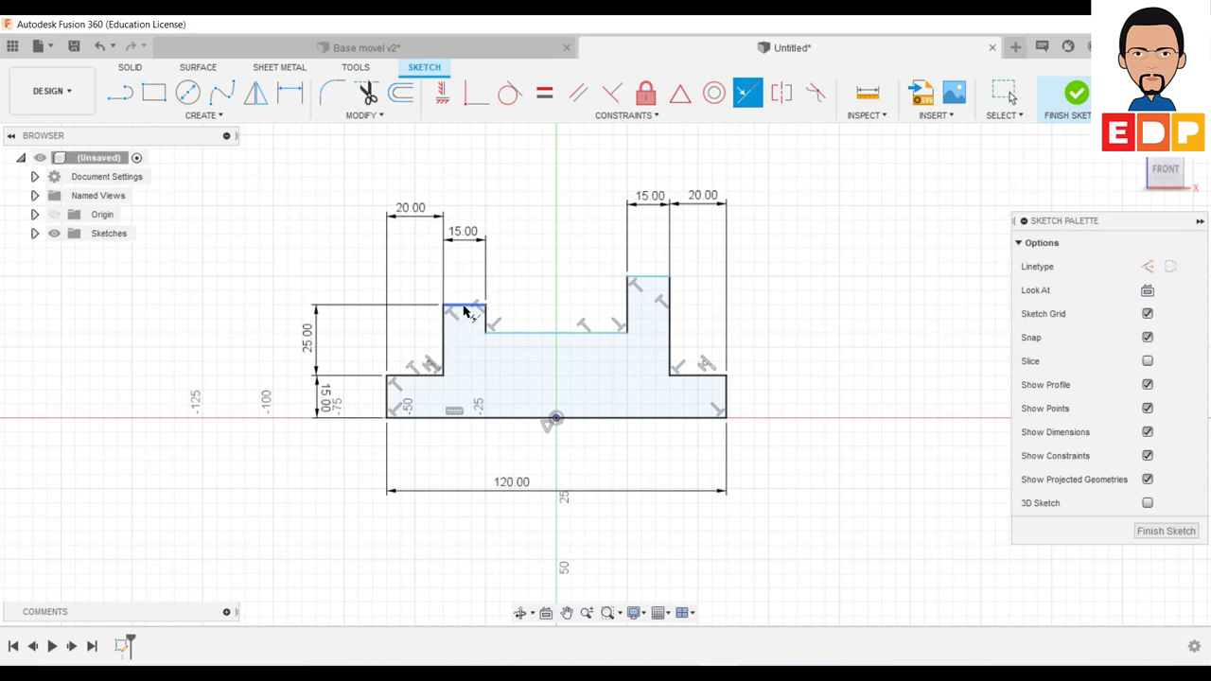
{"action": "left_click", "coordinate": [464, 307]}
{"action": "left_click", "coordinate": [651, 278]}
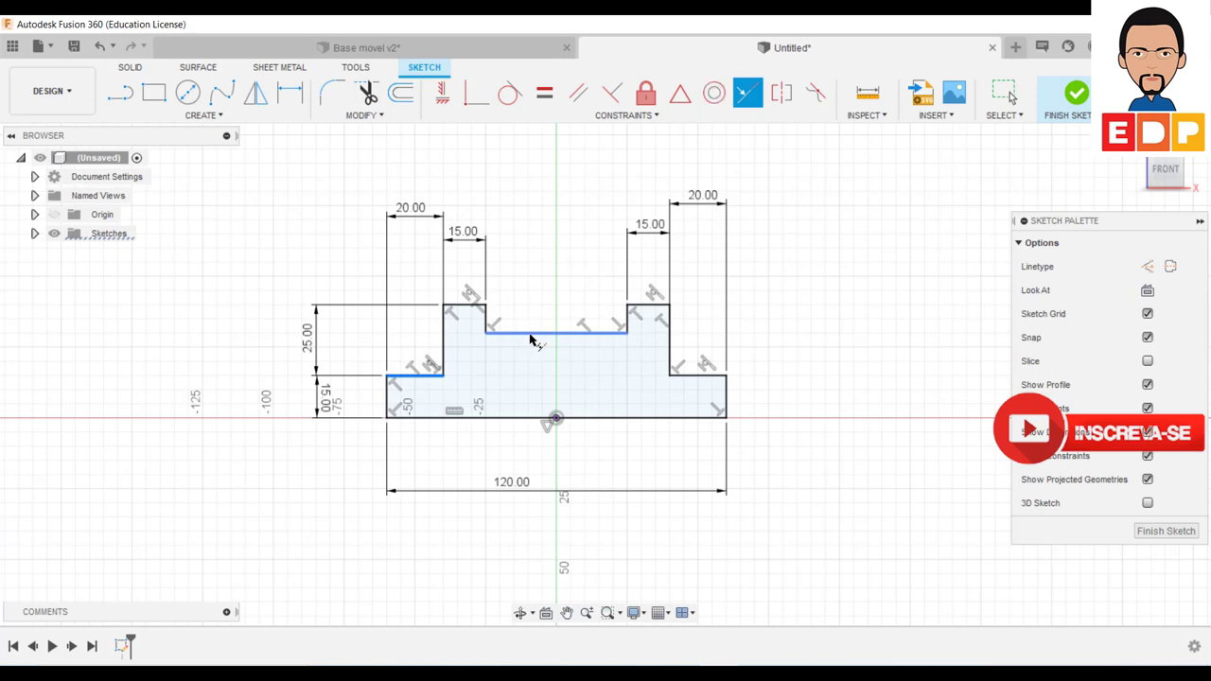
{"action": "left_click_drag", "start_coordinate": [532, 333], "coordinate": [885, 374]}
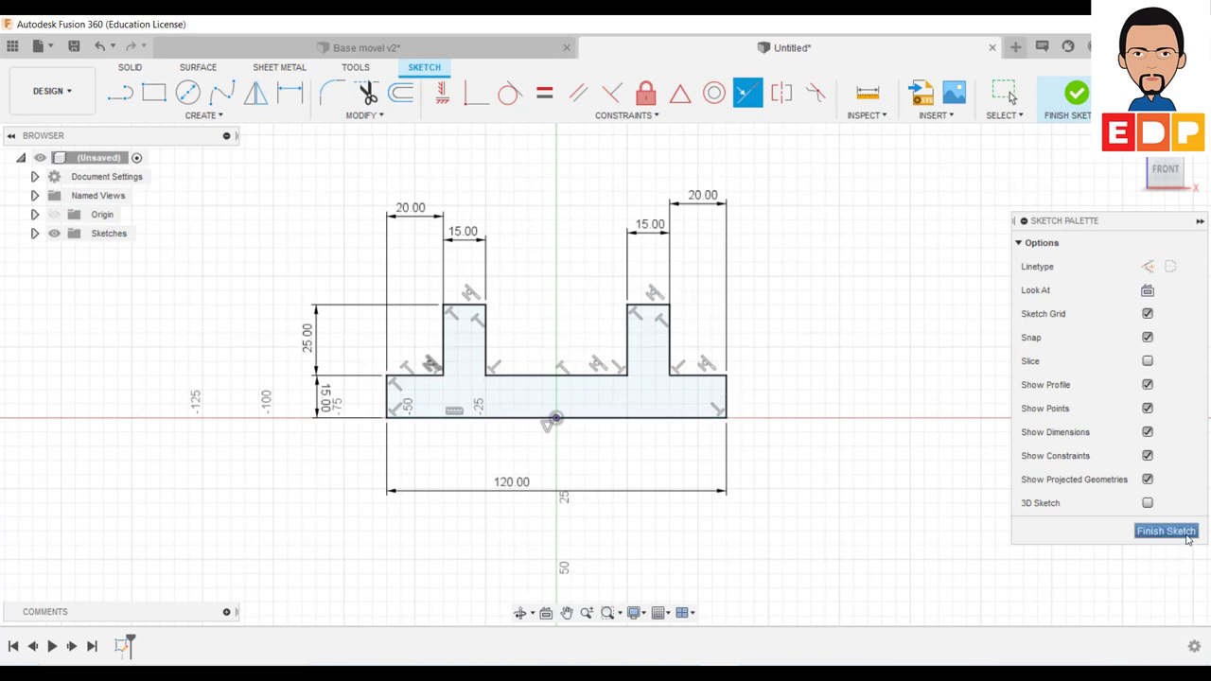
{"action": "left_click", "coordinate": [1187, 536]}
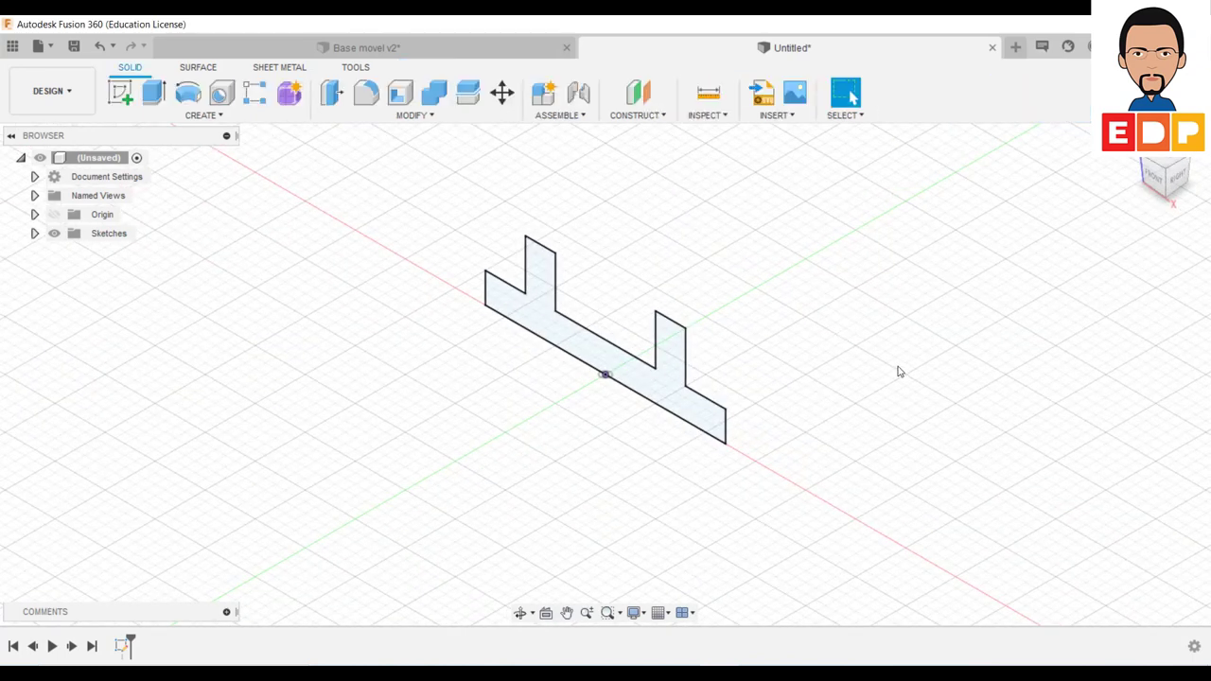
Extrude the profile symmetrically by 50 mm into a new ribbed solid body
{"action": "key", "text": "e"}
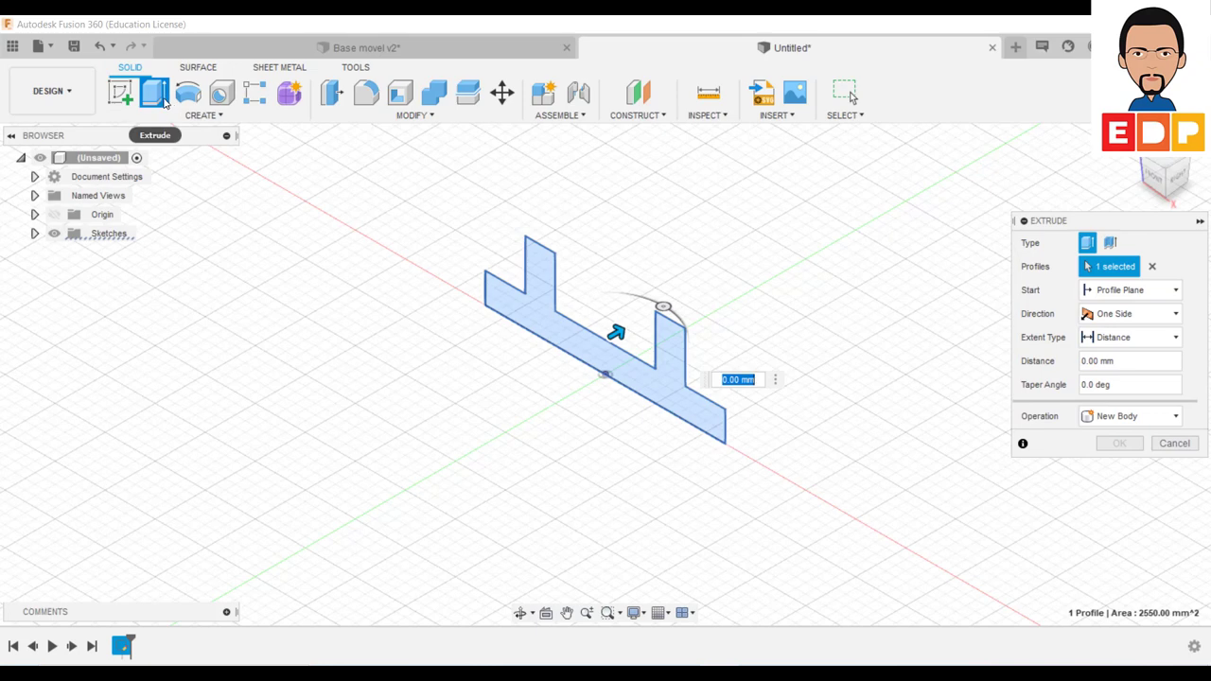
{"action": "left_click", "coordinate": [1141, 339]}
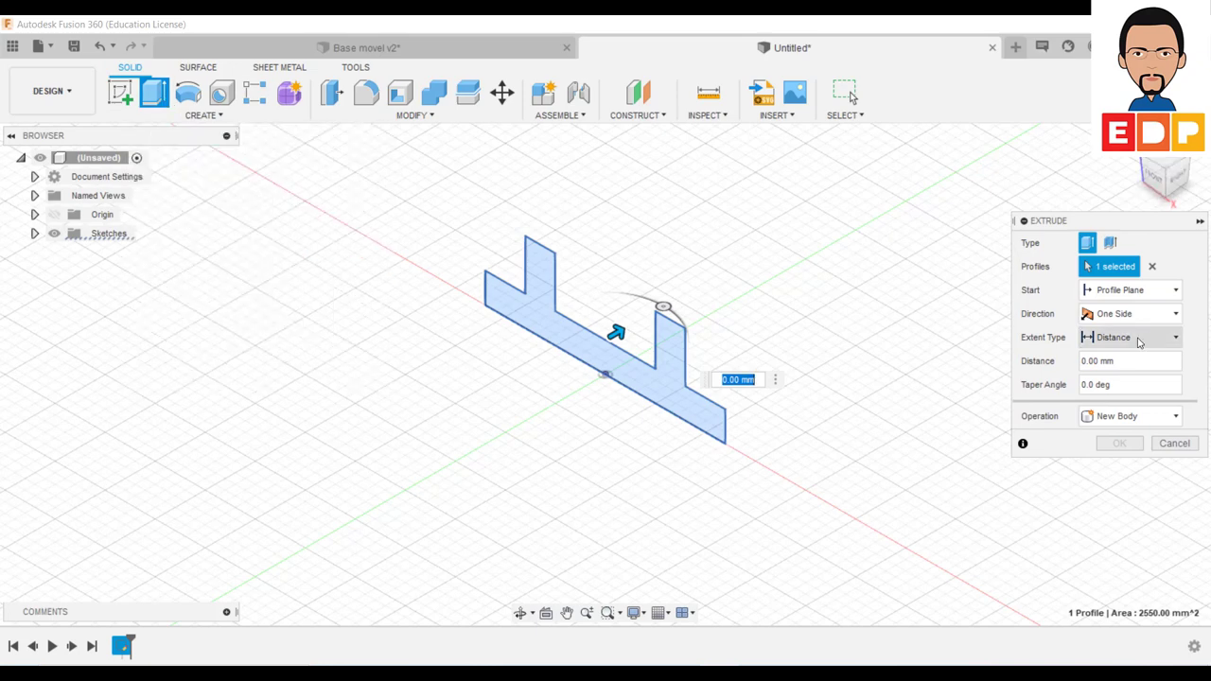
{"action": "left_click", "coordinate": [1130, 394]}
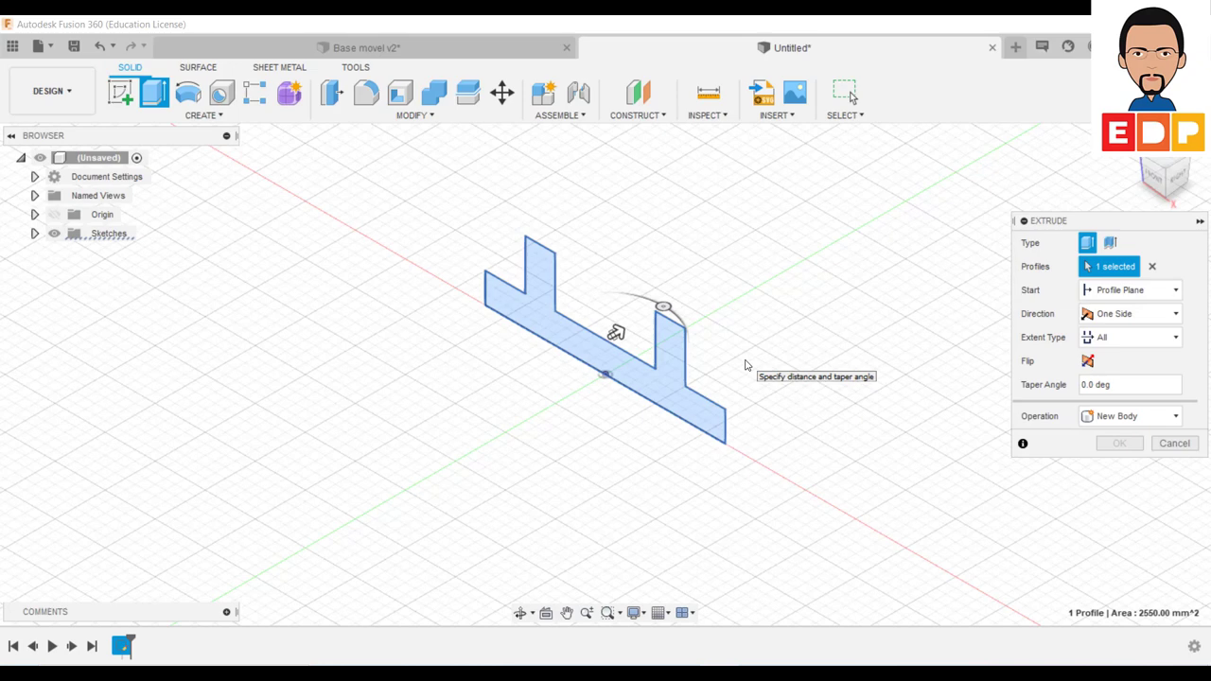
{"action": "left_click", "coordinate": [1147, 317]}
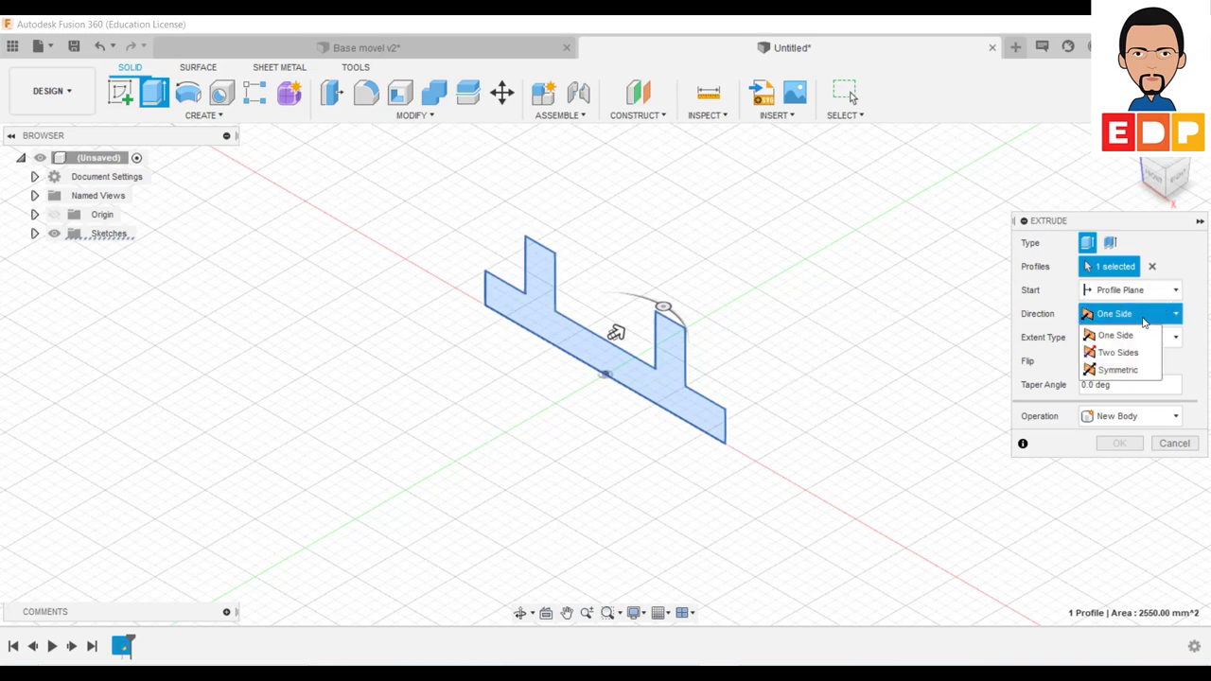
{"action": "left_click", "coordinate": [1115, 368]}
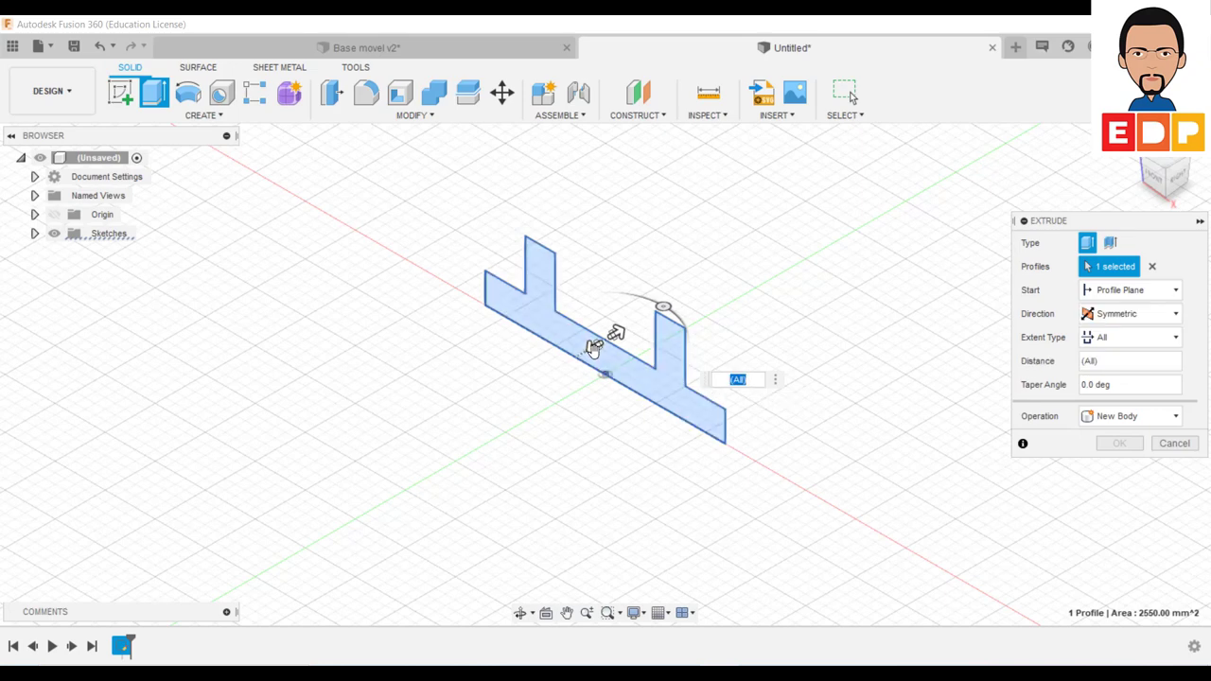
{"action": "left_click_drag", "start_coordinate": [600, 346], "coordinate": [572, 360]}
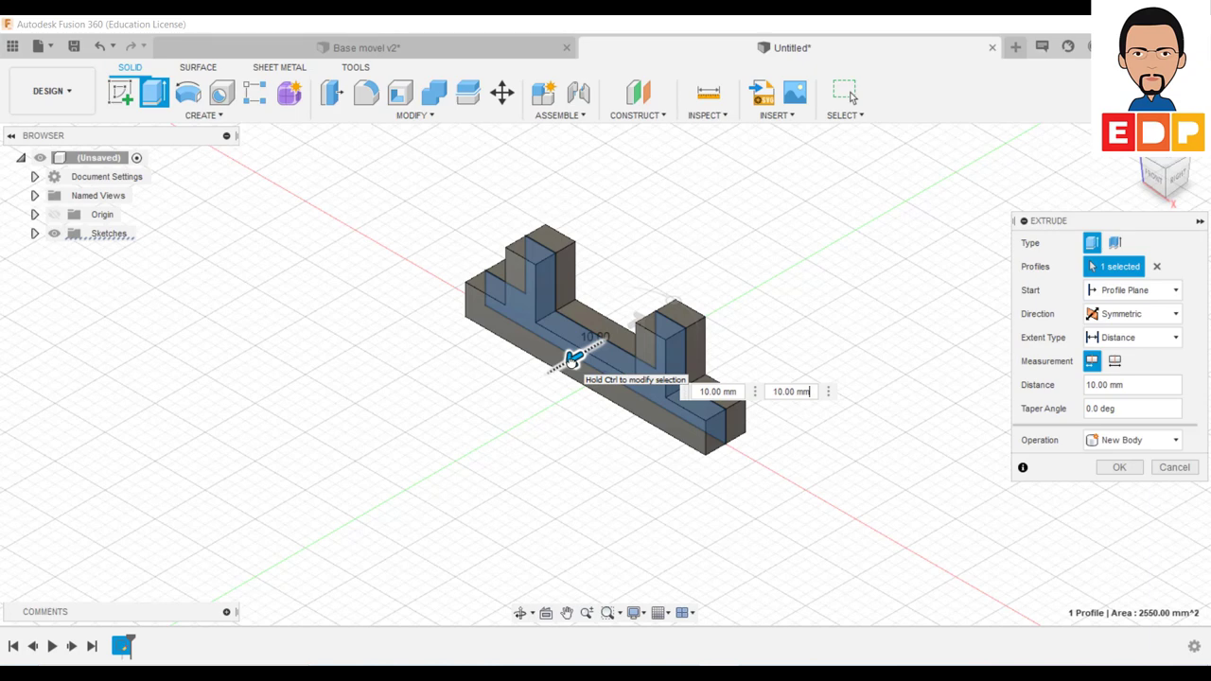
{"action": "left_click_drag", "start_coordinate": [572, 359], "coordinate": [493, 405]}
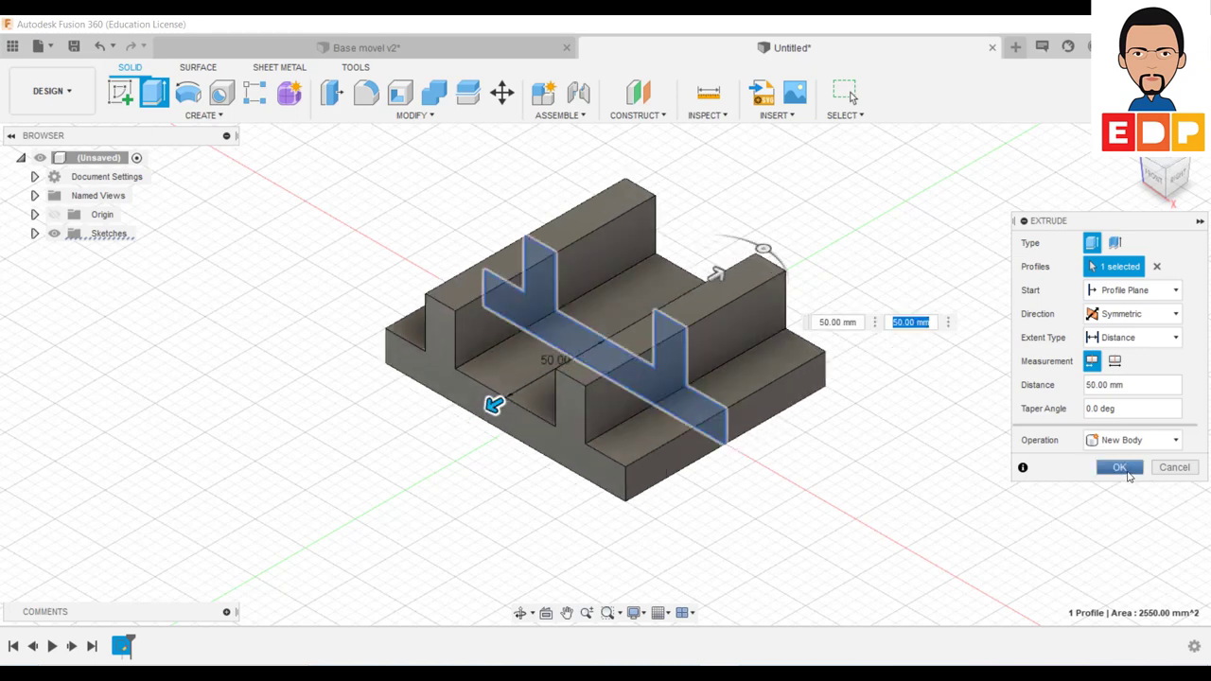
{"action": "left_click", "coordinate": [1120, 467]}
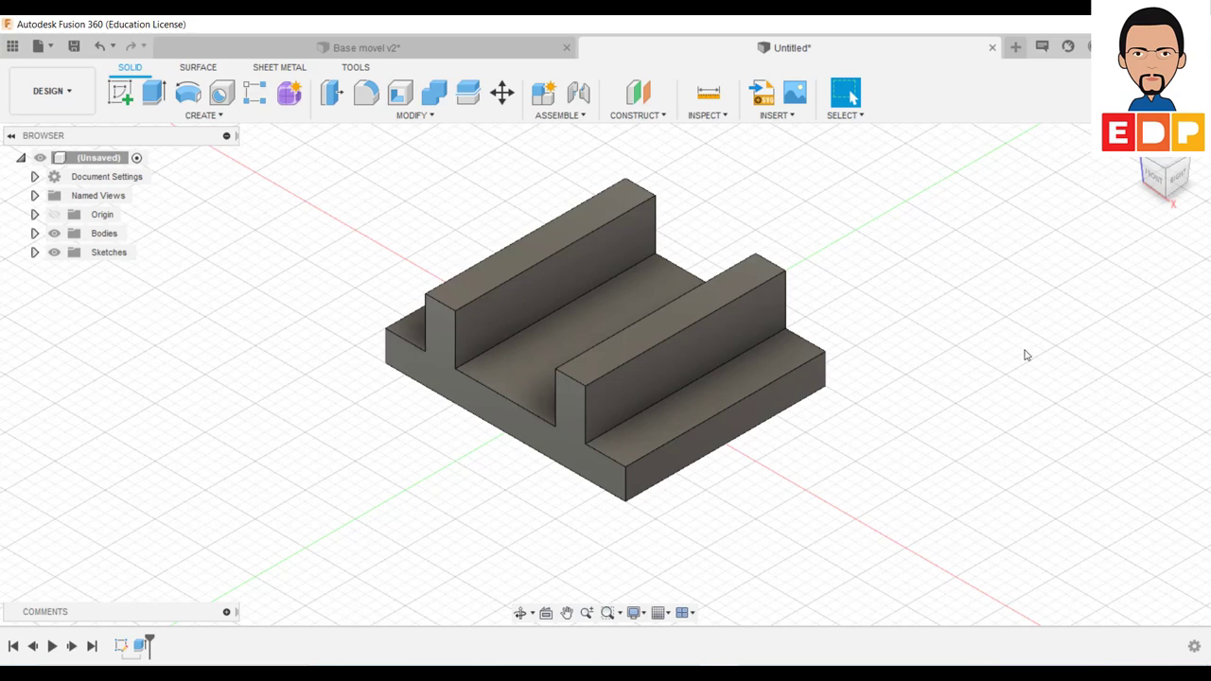
Start a new sketch on the front origin plane and zoom to frame the base and both ribs
{"action": "left_click", "coordinate": [124, 98]}
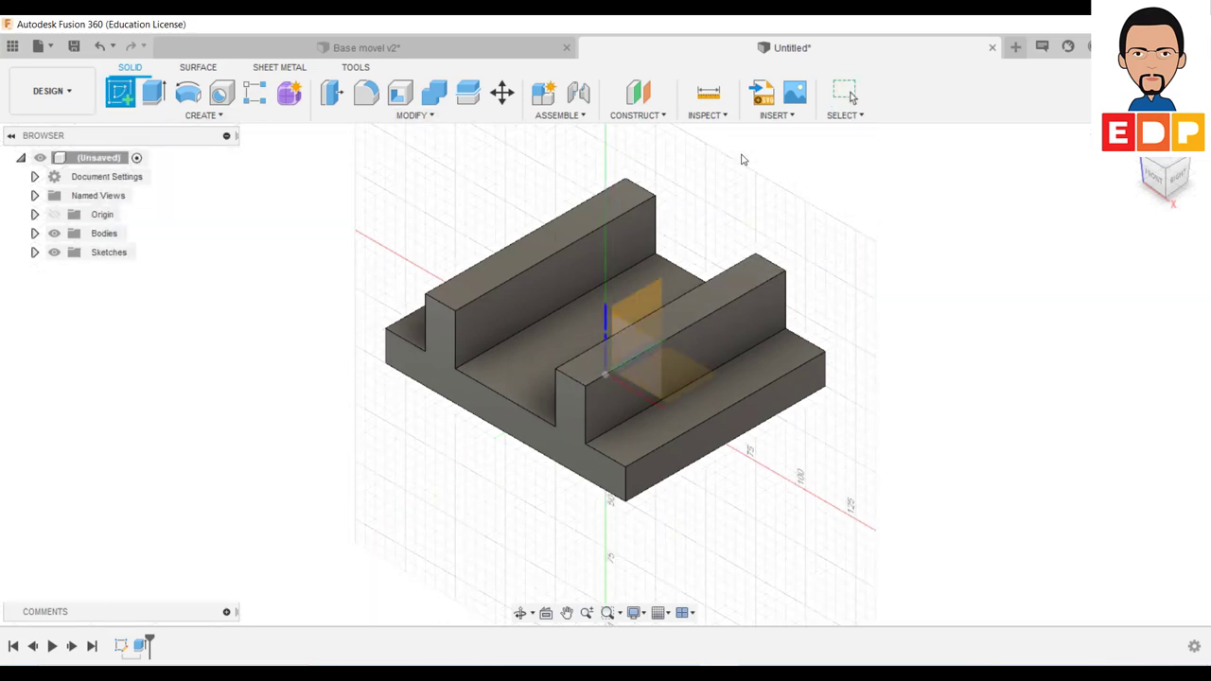
{"action": "left_click", "coordinate": [622, 335]}
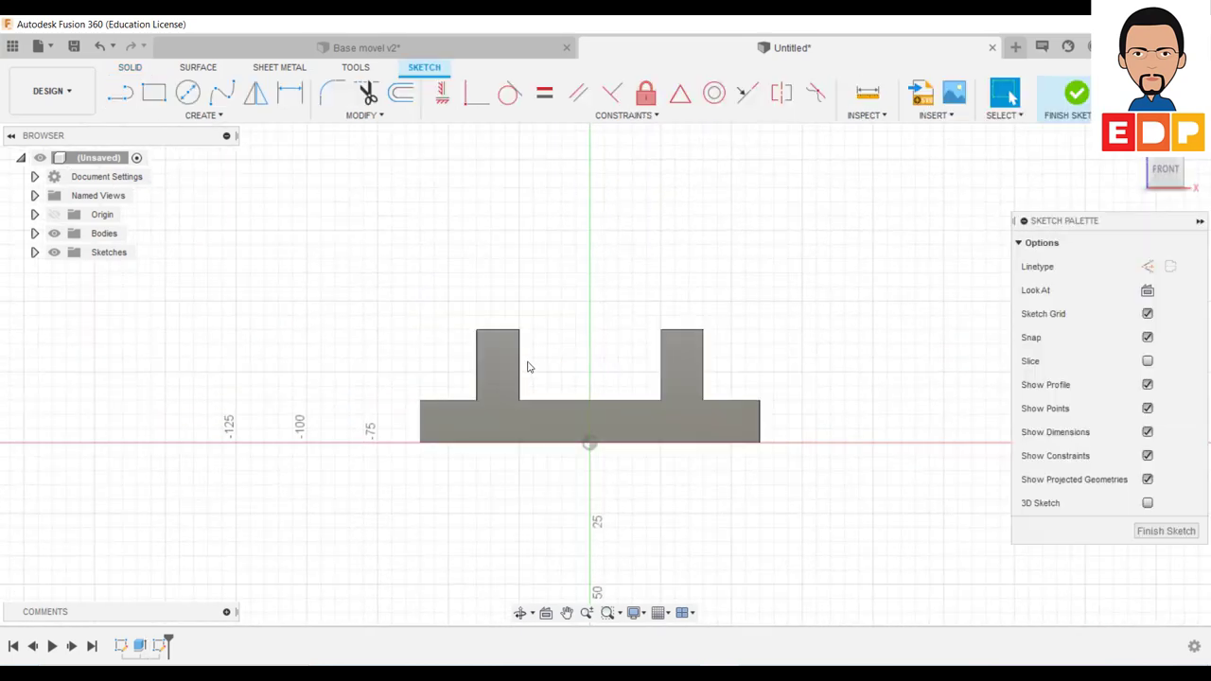
{"action": "left_click", "coordinate": [127, 102]}
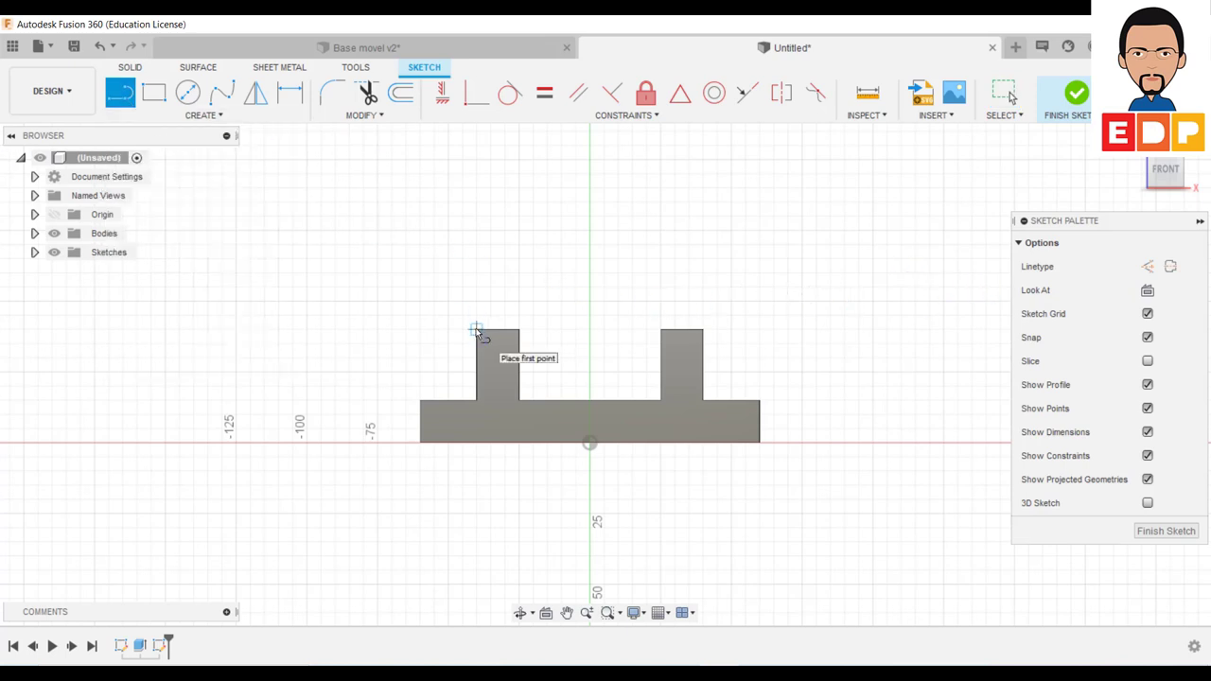
{"action": "scroll", "coordinate": [473, 330], "scroll_direction": "down", "scroll_amount": 1}
{"action": "scroll", "coordinate": [470, 331], "scroll_direction": "up", "scroll_amount": 2}
{"action": "scroll", "coordinate": [467, 329], "scroll_direction": "up", "scroll_amount": 3}
{"action": "scroll", "coordinate": [467, 329], "scroll_direction": "up", "scroll_amount": 2}
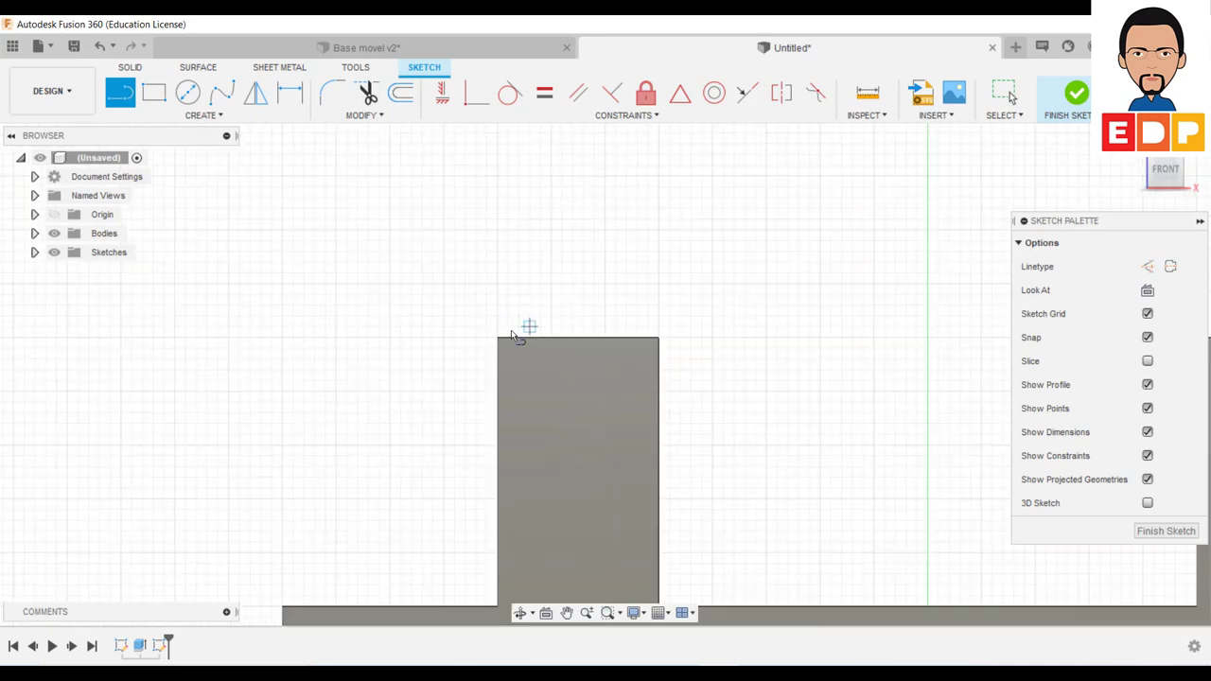
{"action": "scroll", "coordinate": [527, 327], "scroll_direction": "down", "scroll_amount": 1}
{"action": "scroll", "coordinate": [505, 330], "scroll_direction": "up", "scroll_amount": 1}
{"action": "scroll", "coordinate": [508, 327], "scroll_direction": "up", "scroll_amount": 2}
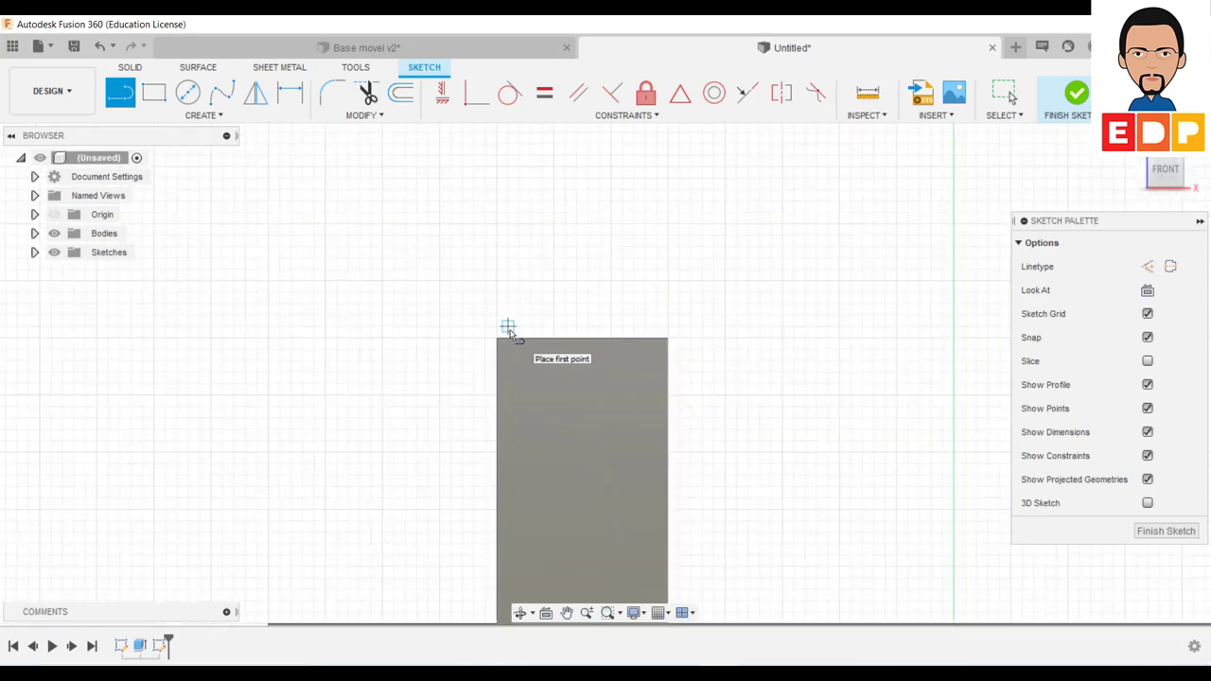
{"action": "scroll", "coordinate": [506, 332], "scroll_direction": "down", "scroll_amount": 3}
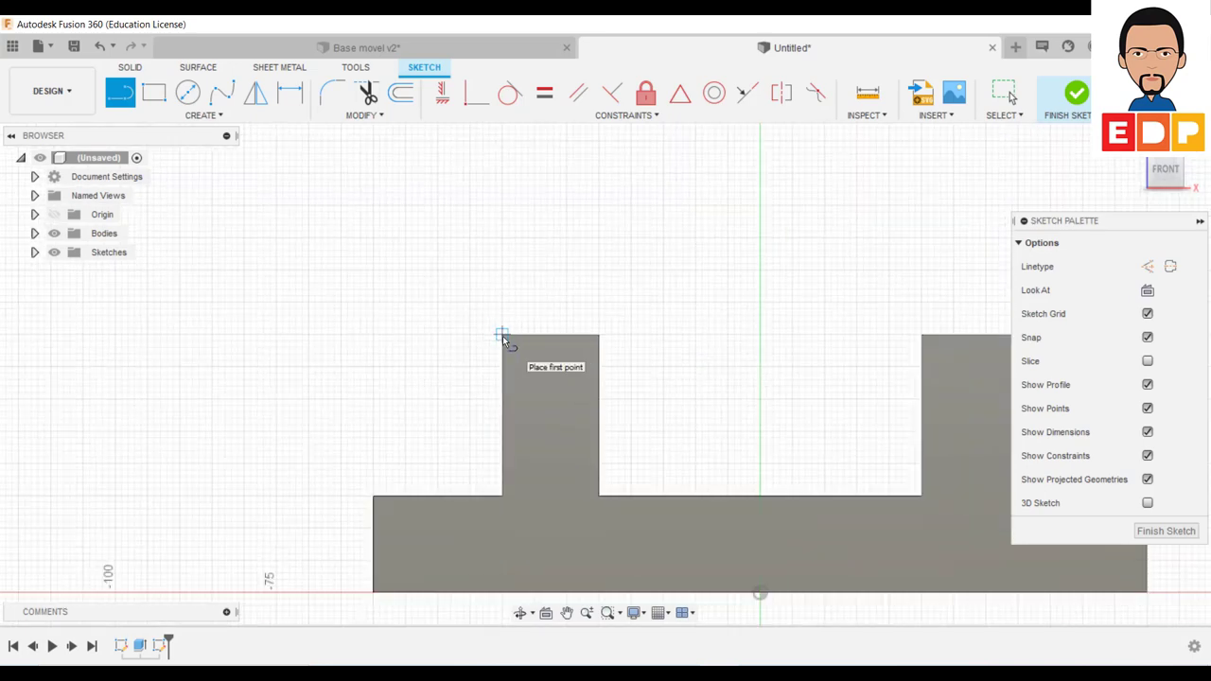
Draw a closed T-shaped outline capping both ribs, 80 mm across with a 50 mm stem between them
{"action": "left_click", "coordinate": [502, 335]}
{"action": "left_click", "coordinate": [502, 239]}
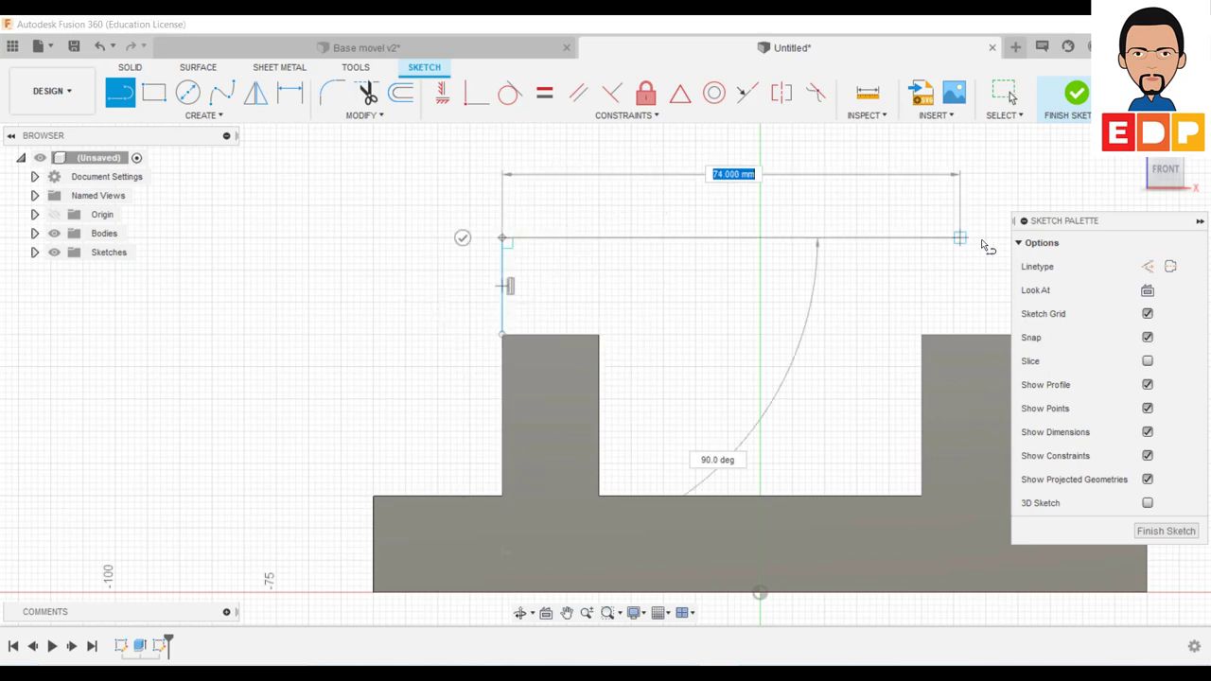
{"action": "middle_click_drag", "start_coordinate": [981, 244], "coordinate": [654, 233]}
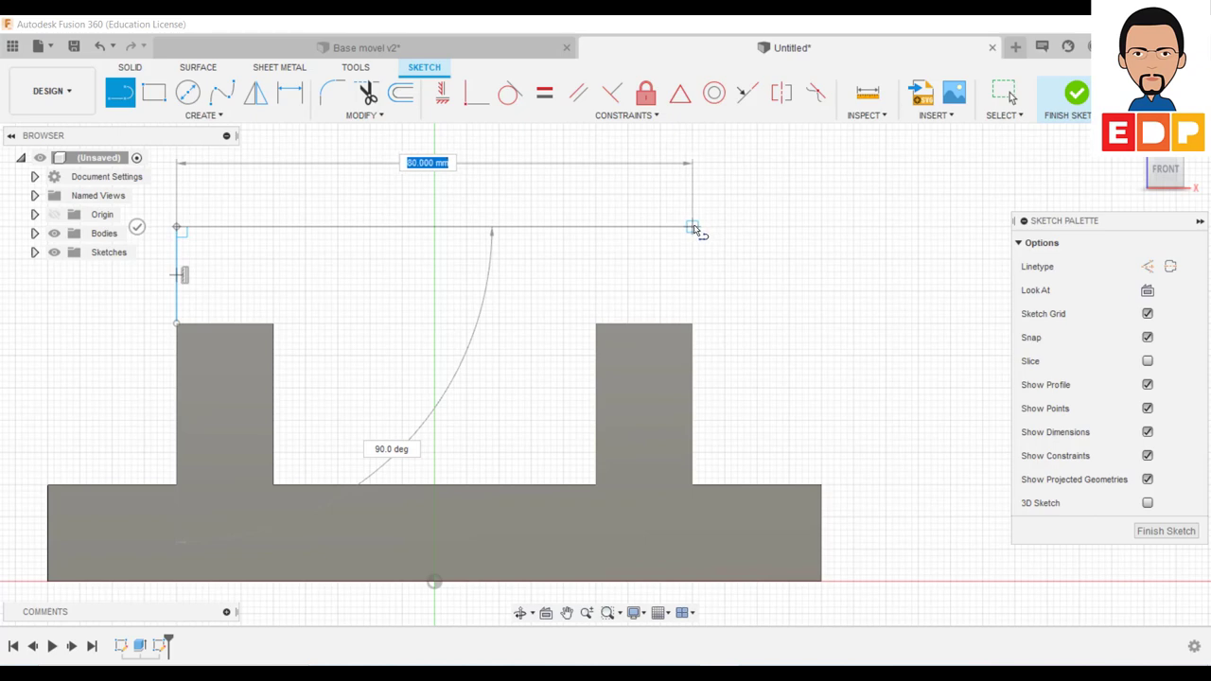
{"action": "left_click", "coordinate": [699, 227]}
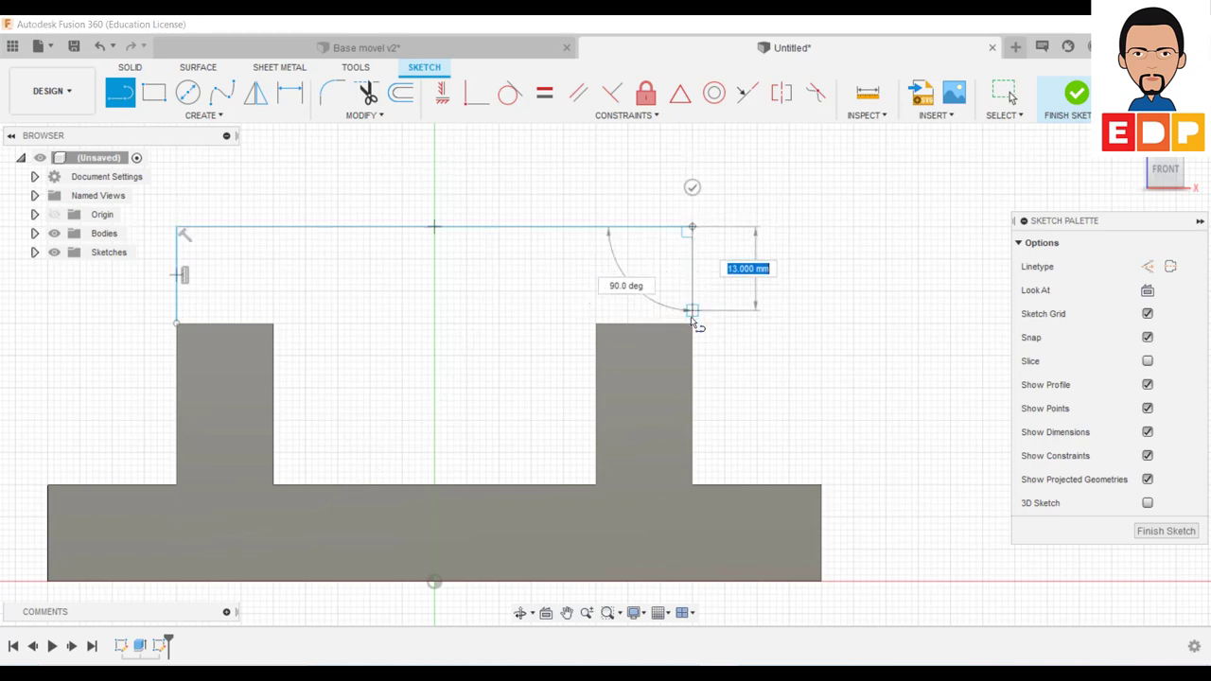
{"action": "left_click", "coordinate": [694, 327]}
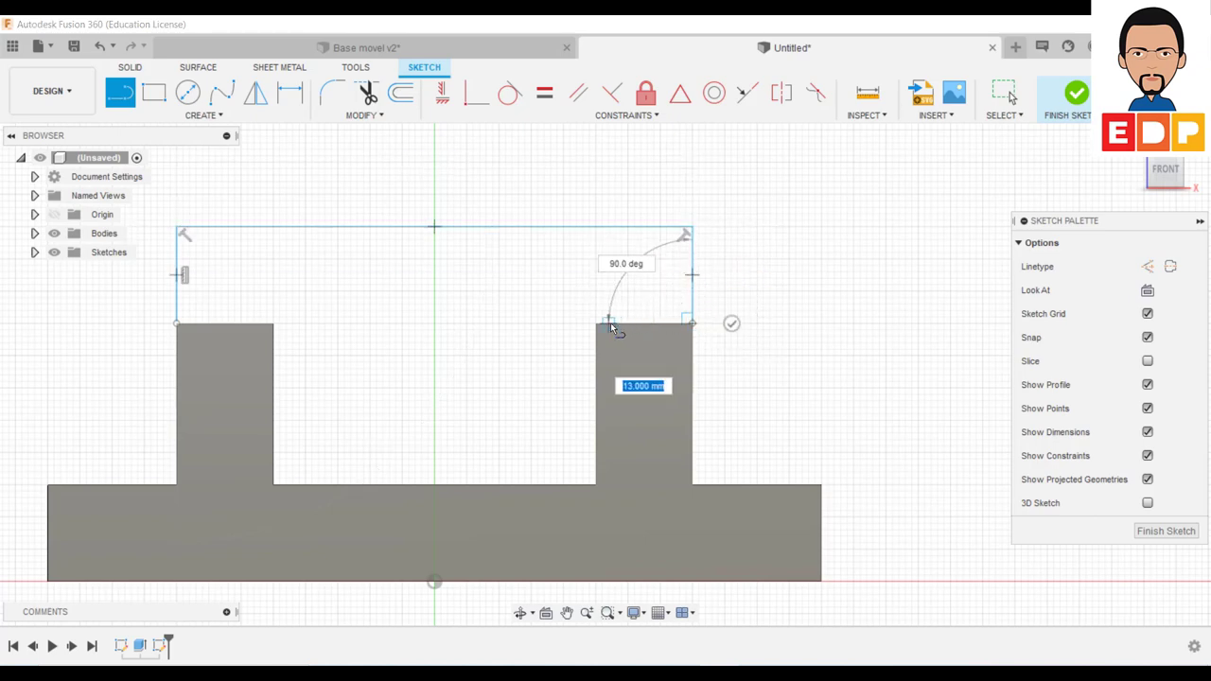
{"action": "left_click", "coordinate": [596, 325]}
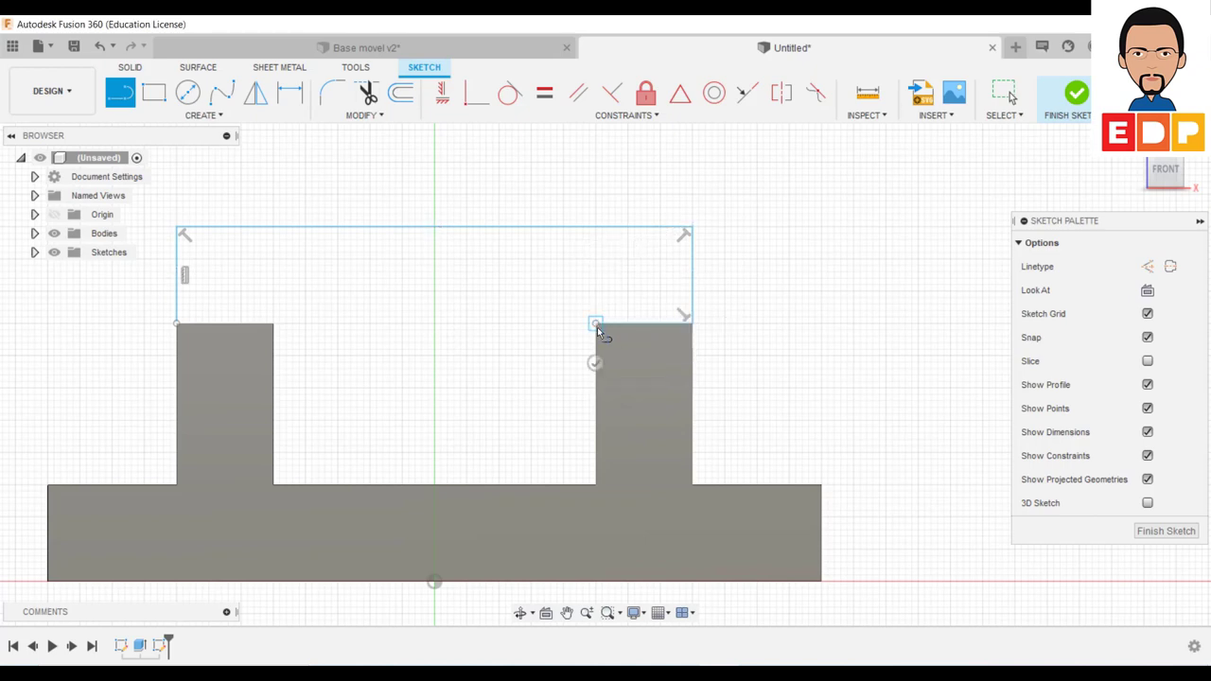
{"action": "left_click", "coordinate": [596, 430]}
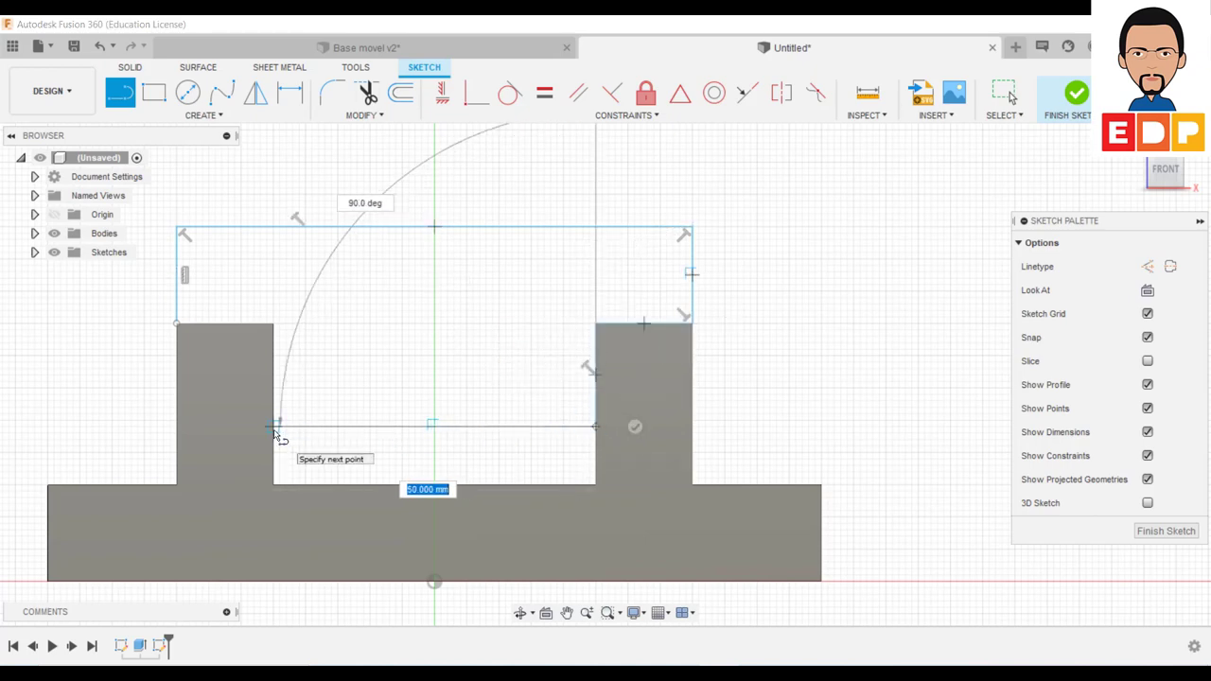
{"action": "left_click", "coordinate": [275, 430]}
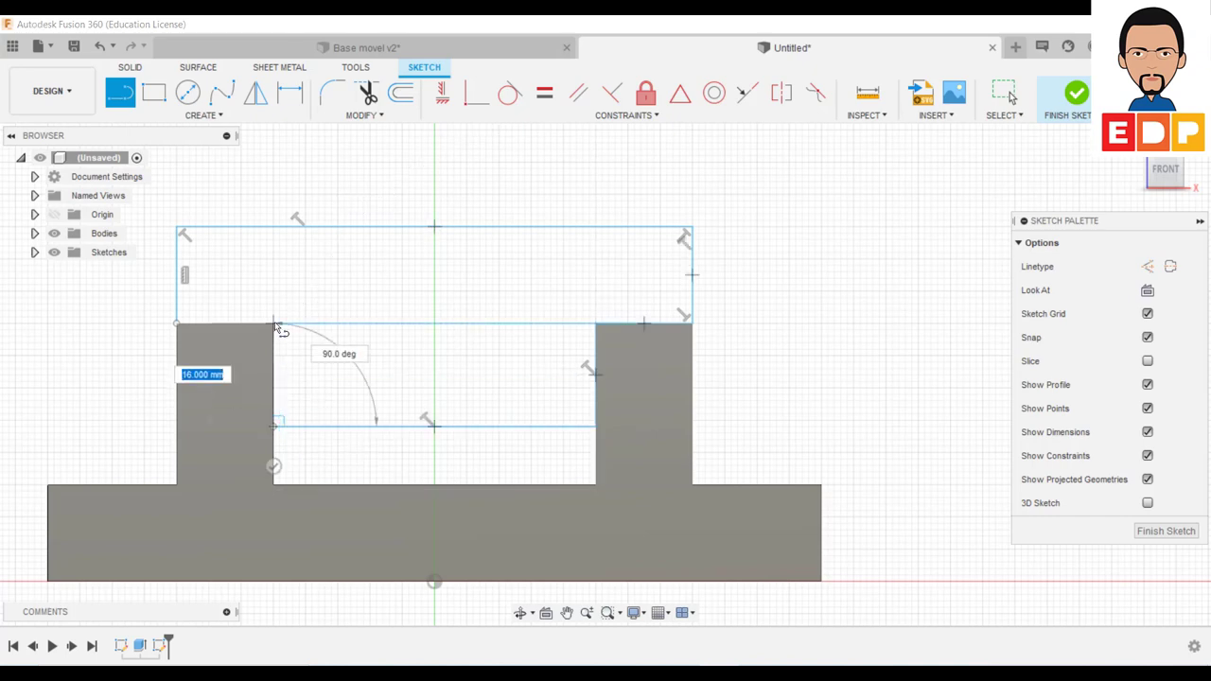
{"action": "left_click", "coordinate": [274, 324]}
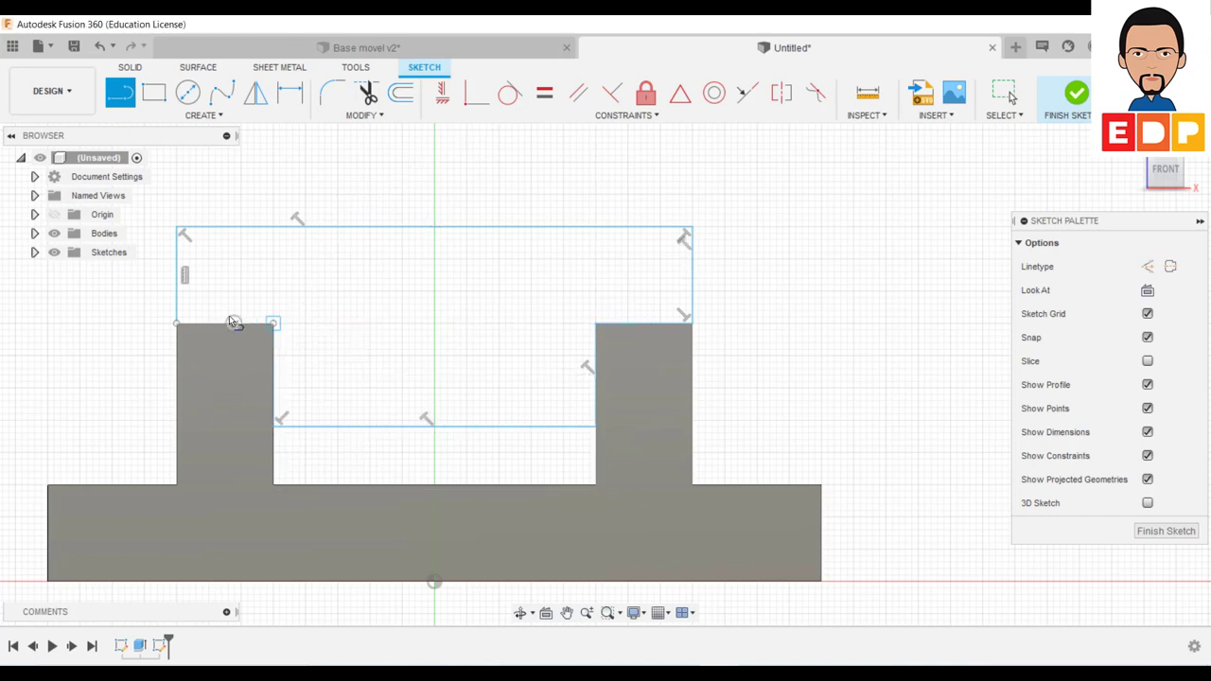
{"action": "left_click", "coordinate": [177, 324]}
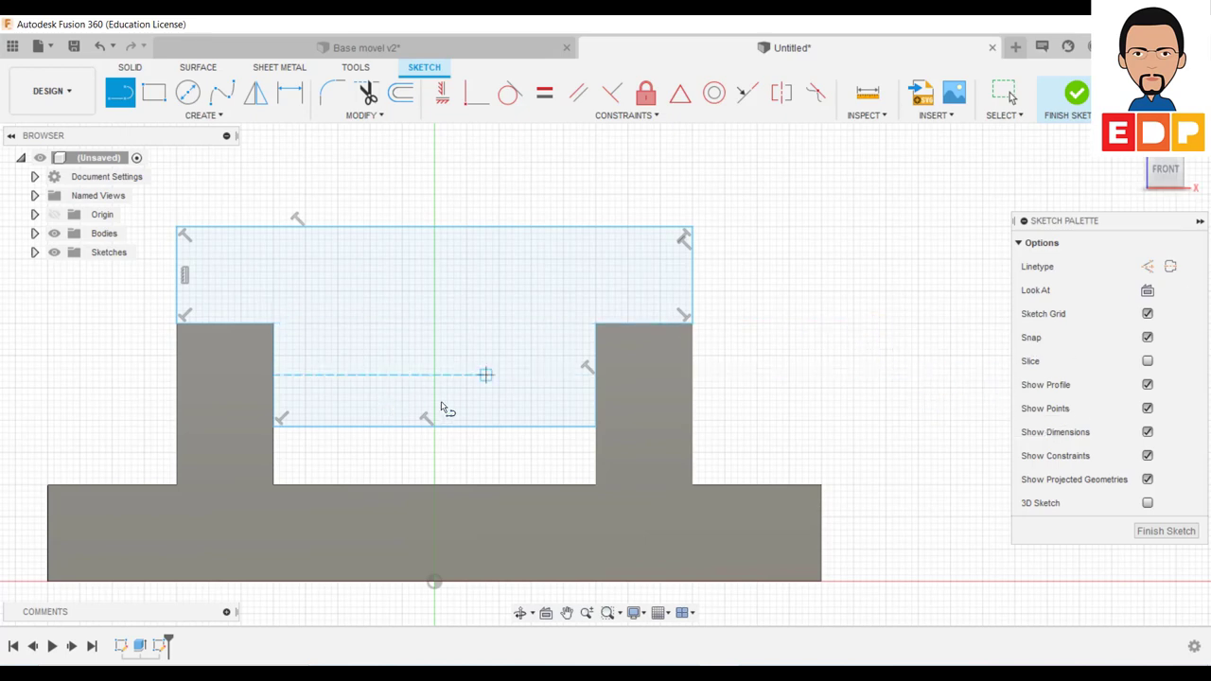
{"action": "key", "text": "Escape"}
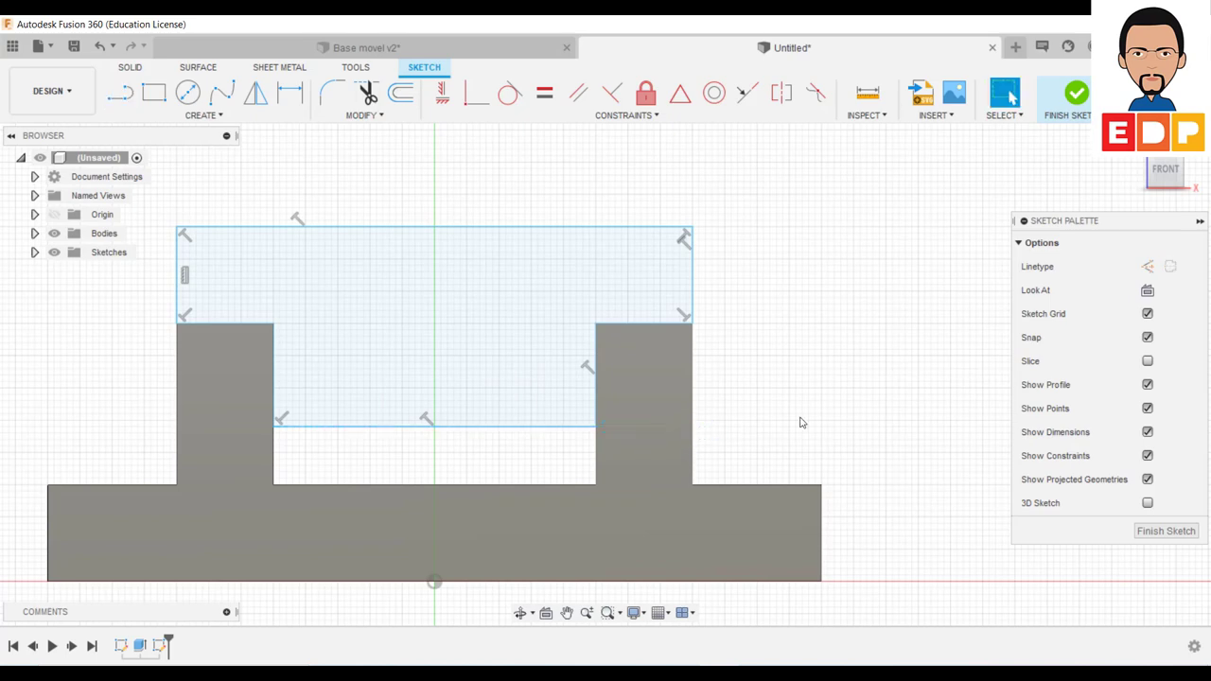
{"action": "left_click", "coordinate": [559, 306]}
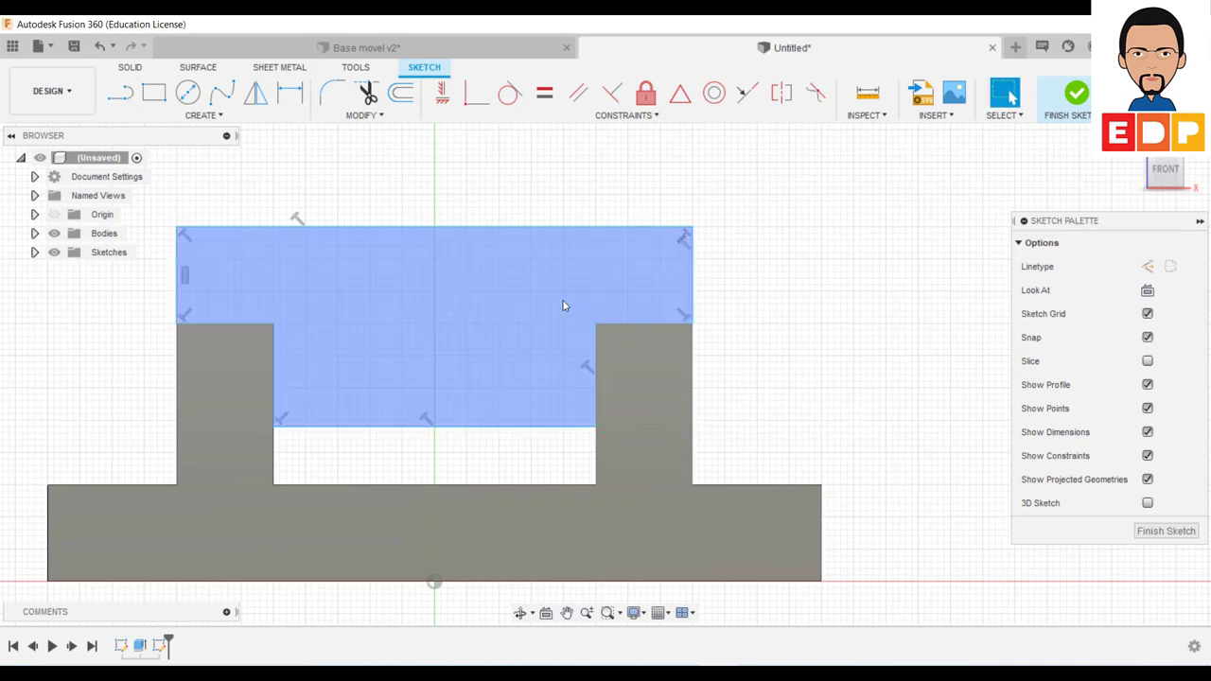
{"action": "key", "text": "Escape"}
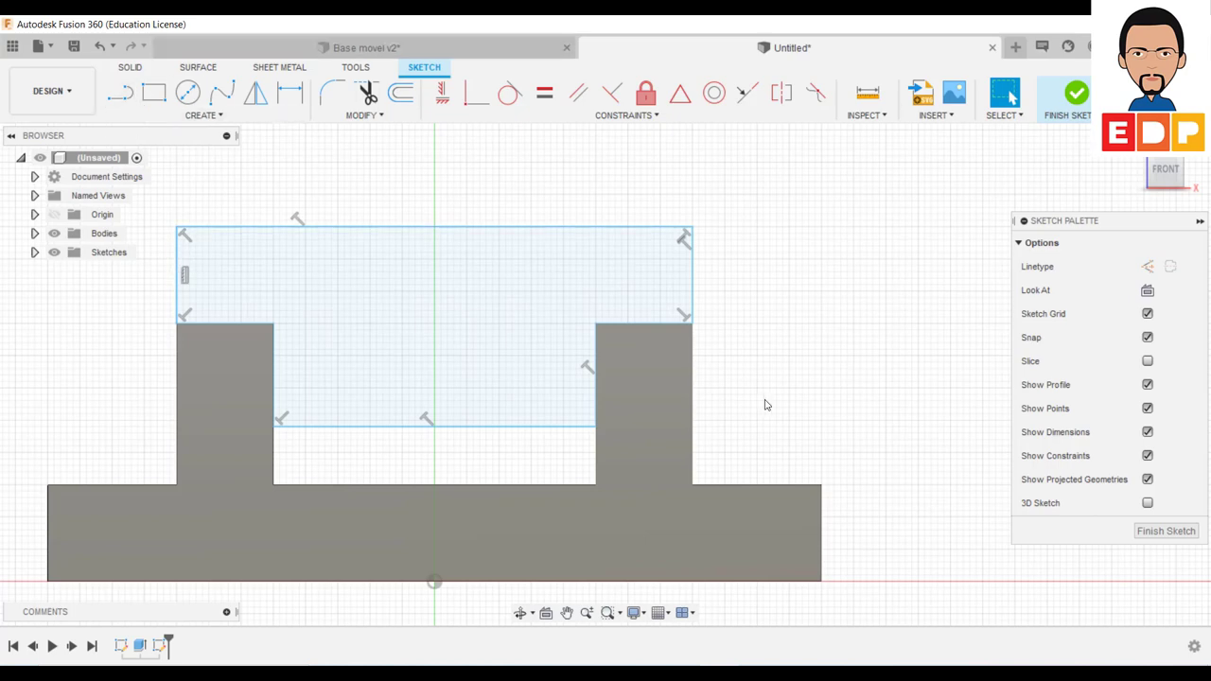
Dimension the outline's left edge at 15 mm and its overall height at 35 mm
{"action": "key", "text": "d"}
{"action": "left_click", "coordinate": [179, 284]}
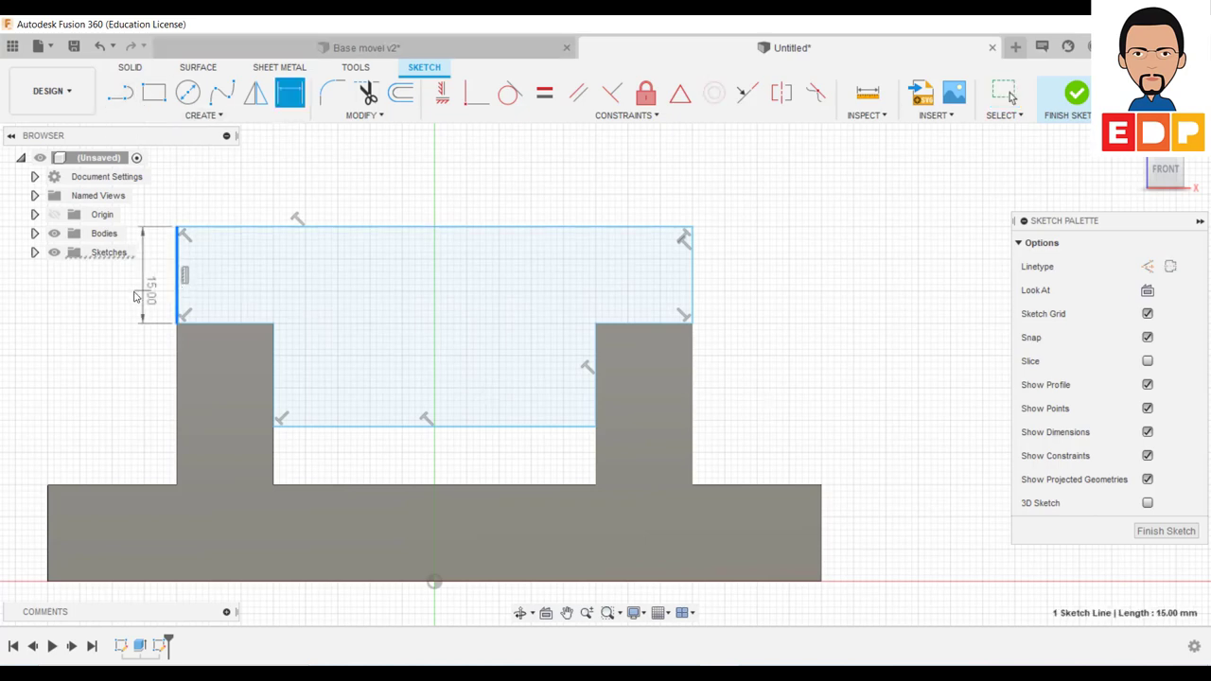
{"action": "left_click", "coordinate": [130, 295]}
{"action": "key", "text": "Return"}
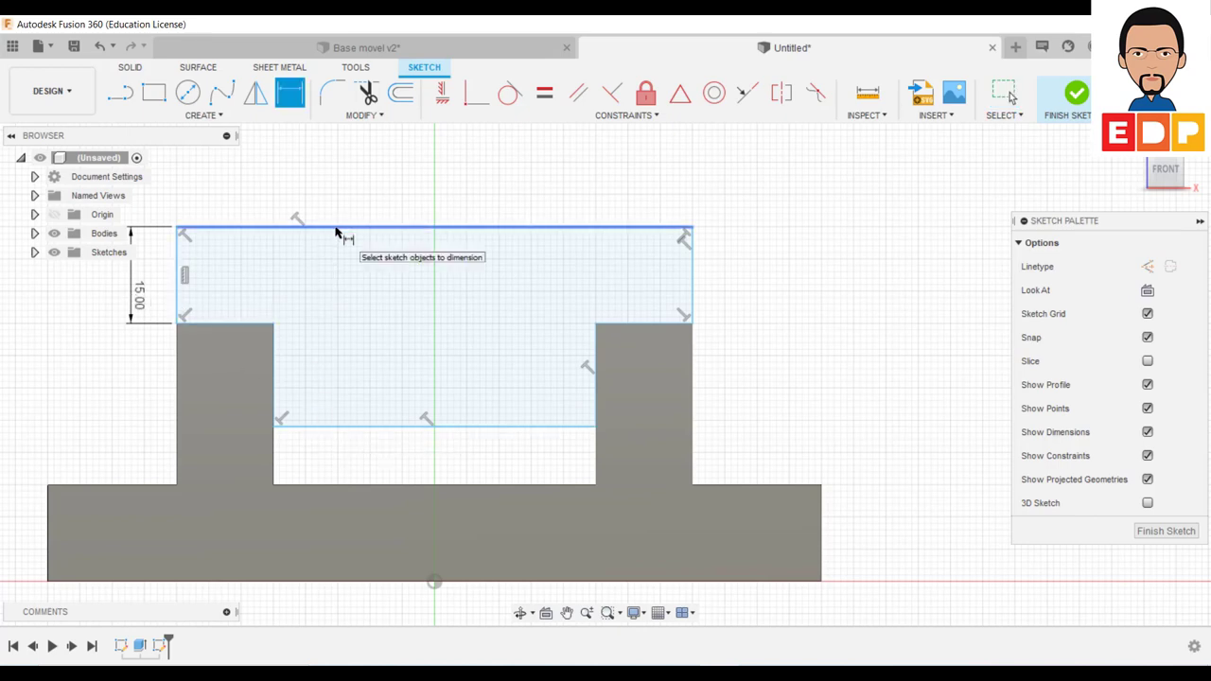
{"action": "left_click", "coordinate": [338, 227]}
{"action": "left_click", "coordinate": [384, 425]}
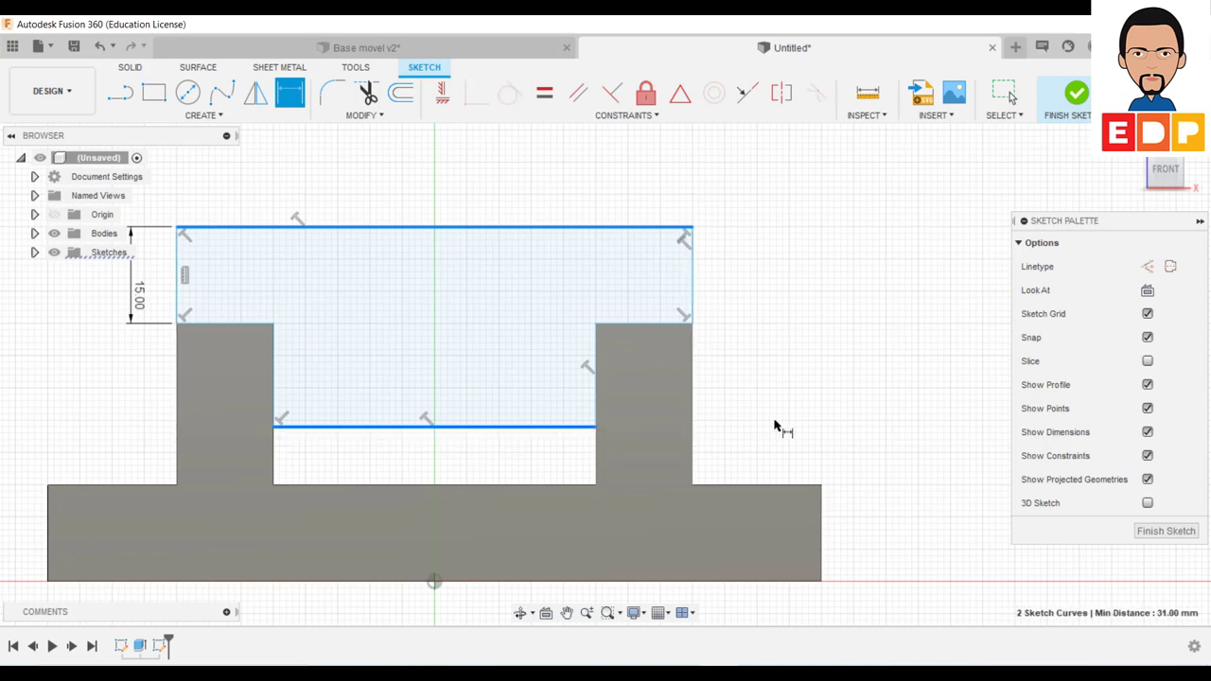
{"action": "left_click", "coordinate": [827, 326]}
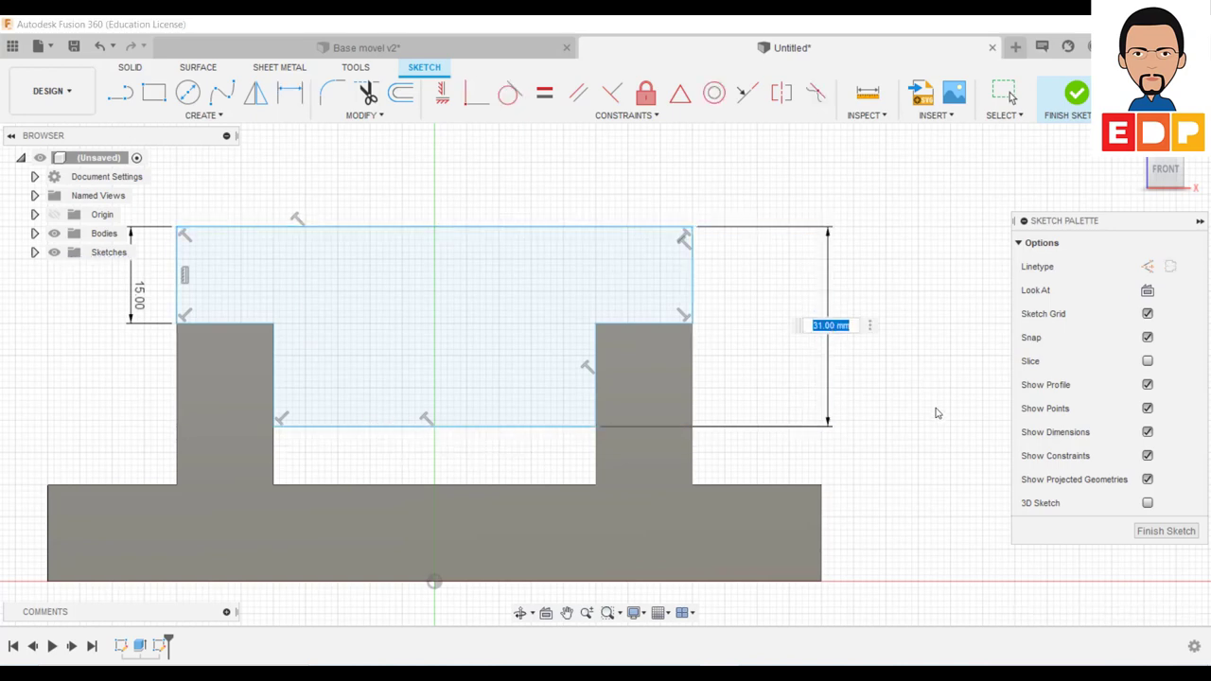
{"action": "type", "text": "35"}
{"action": "key", "text": "Return"}
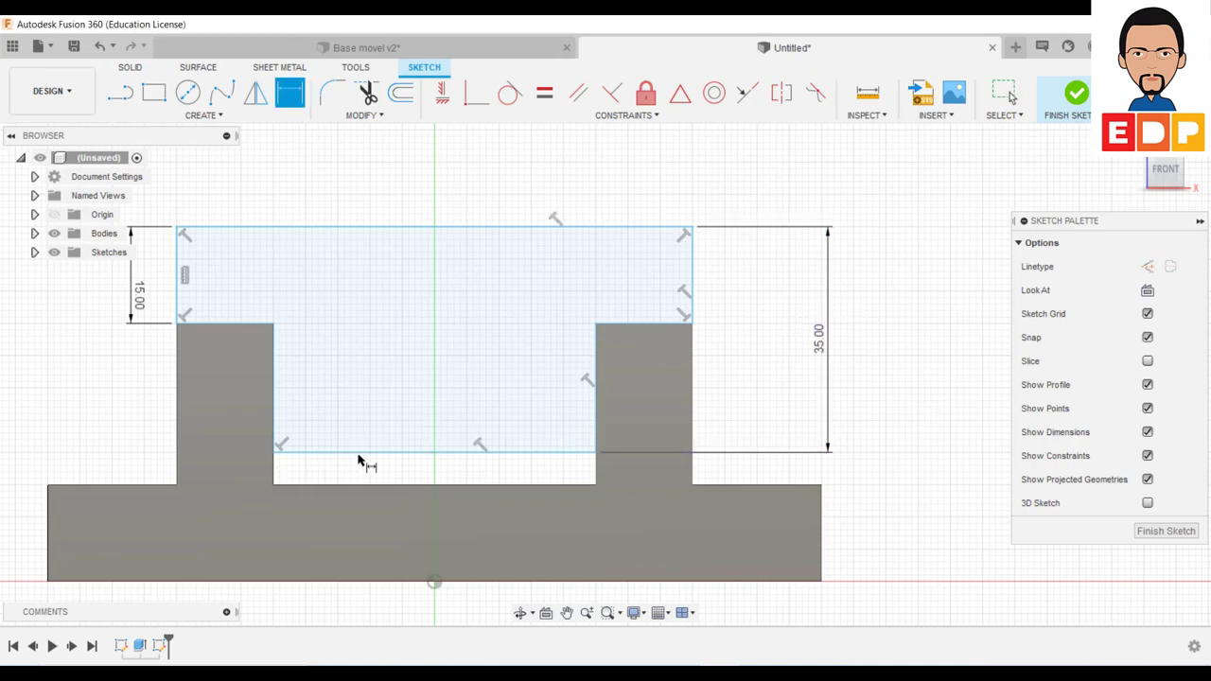
Set a 5 mm gap between the stem's bottom and the base
{"action": "left_click", "coordinate": [359, 453]}
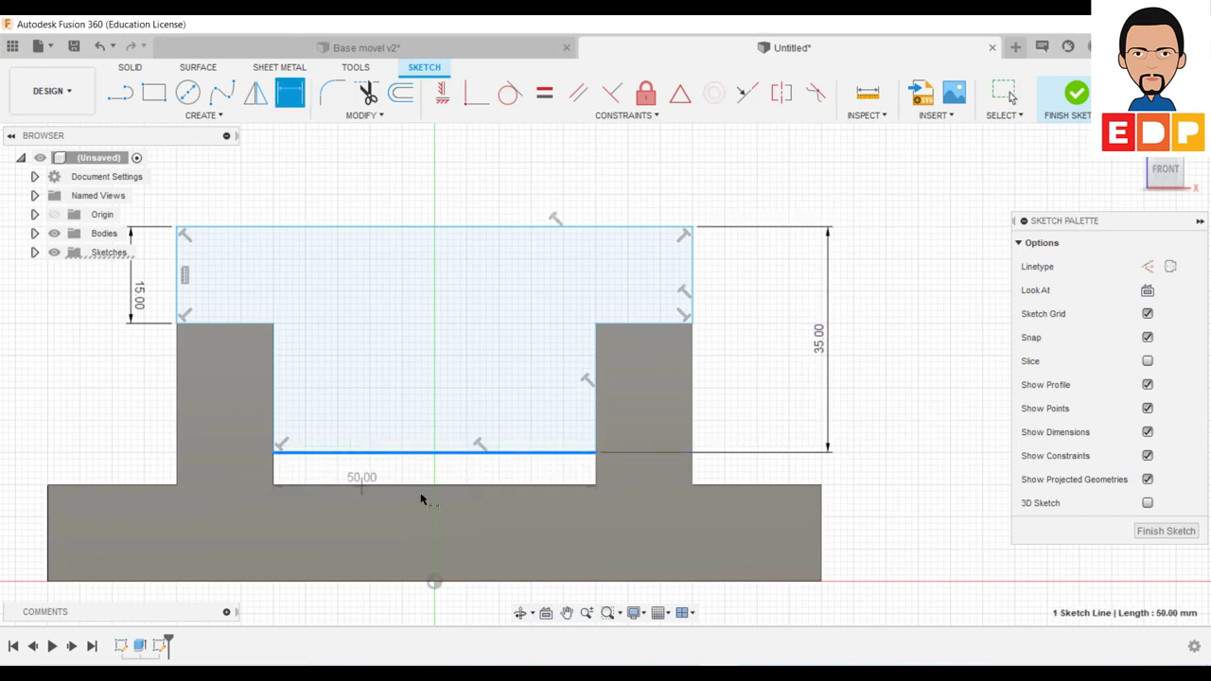
{"action": "key", "text": "Escape"}
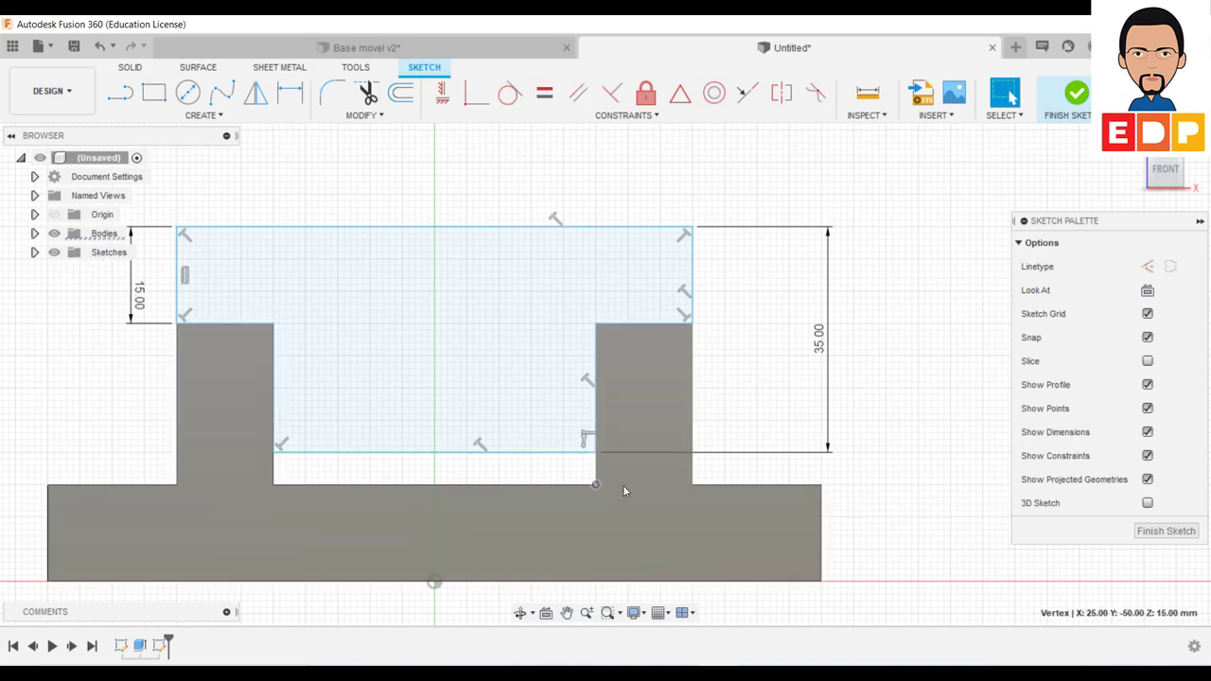
{"action": "left_click", "coordinate": [287, 98]}
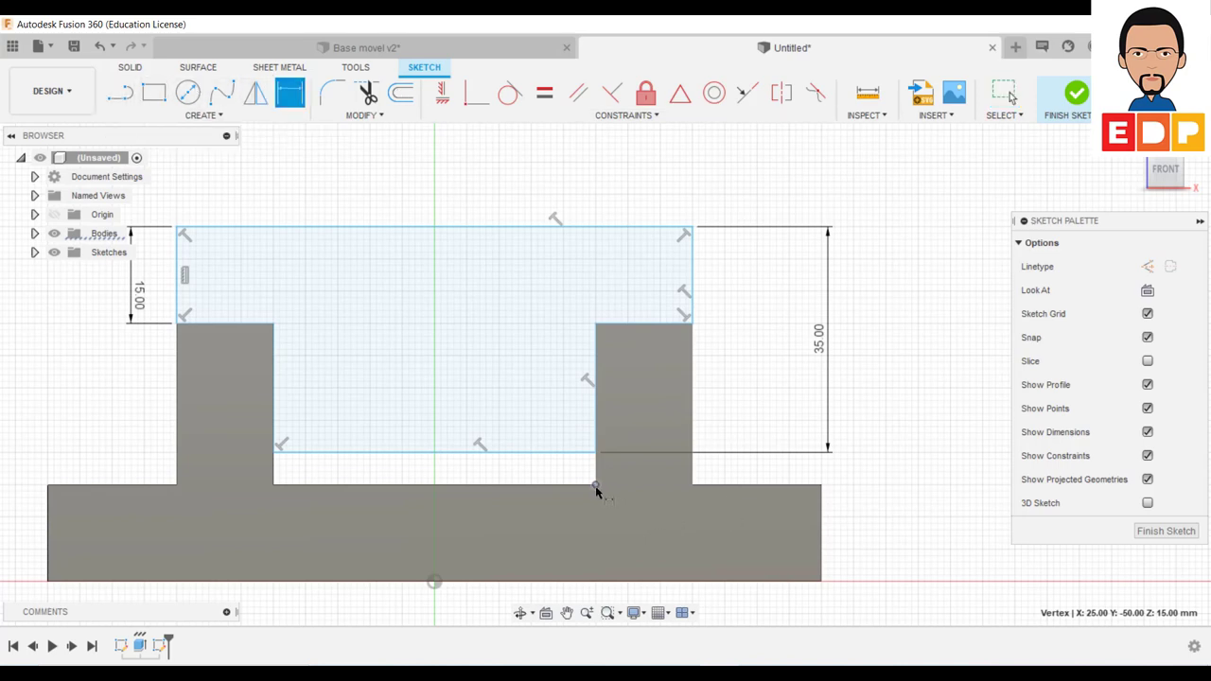
{"action": "left_click", "coordinate": [595, 452]}
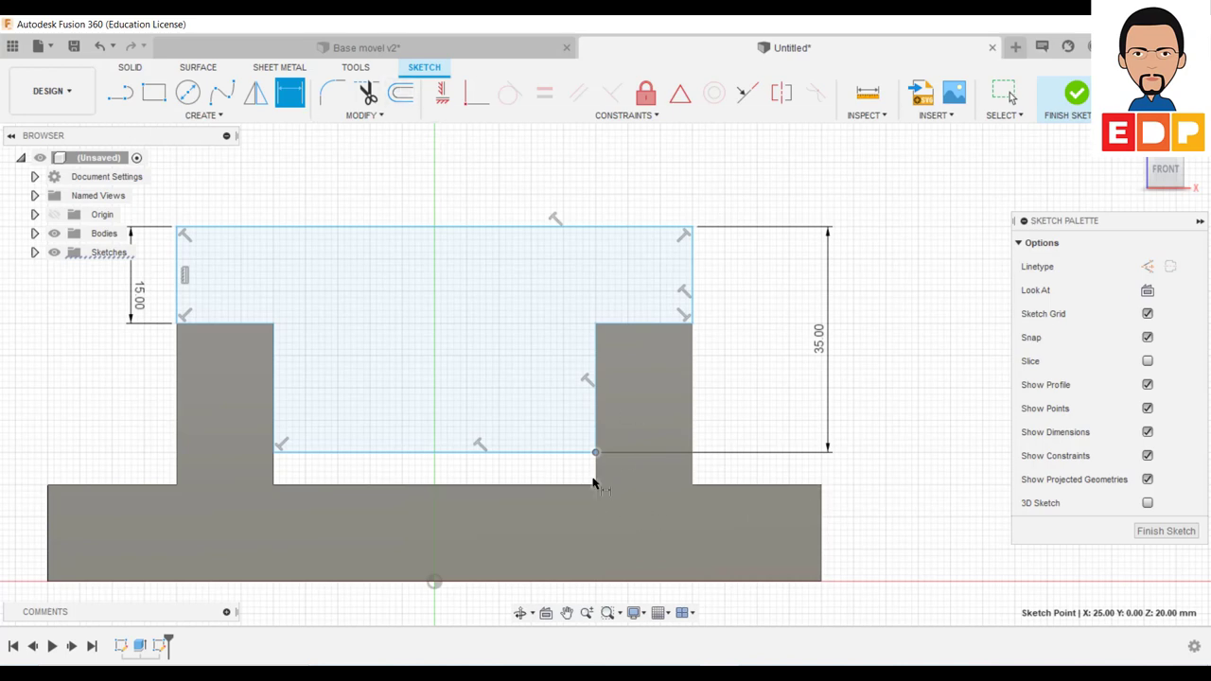
{"action": "left_click", "coordinate": [595, 485]}
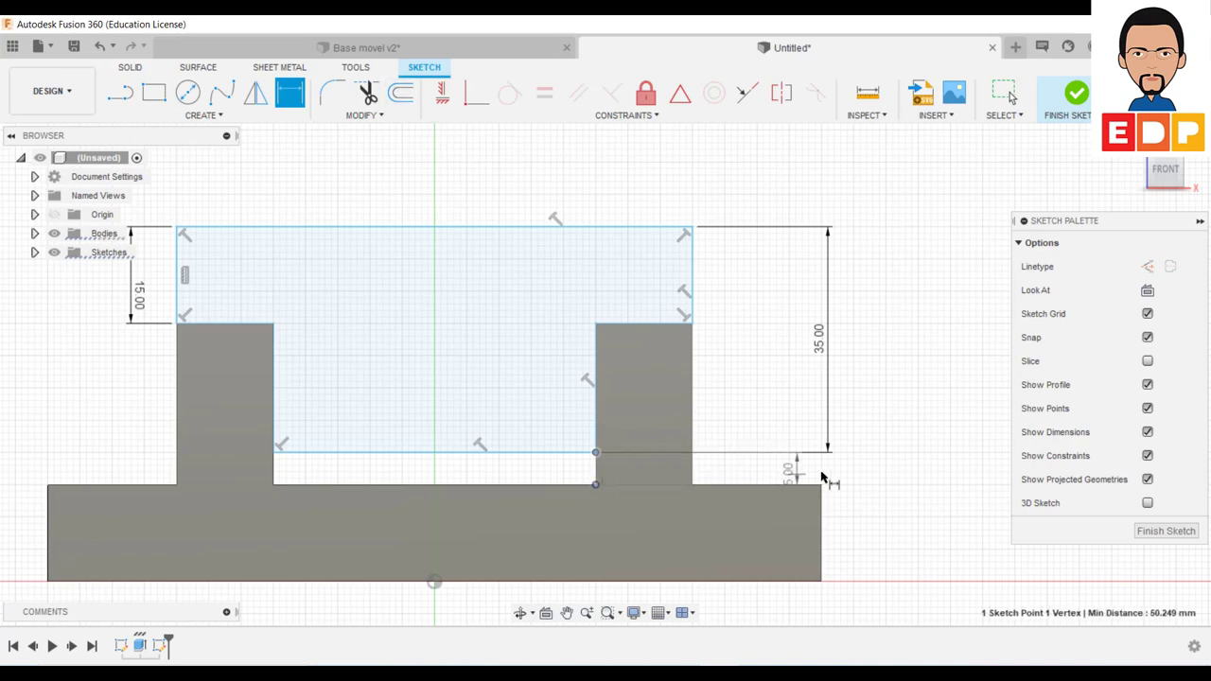
{"action": "left_click", "coordinate": [837, 473]}
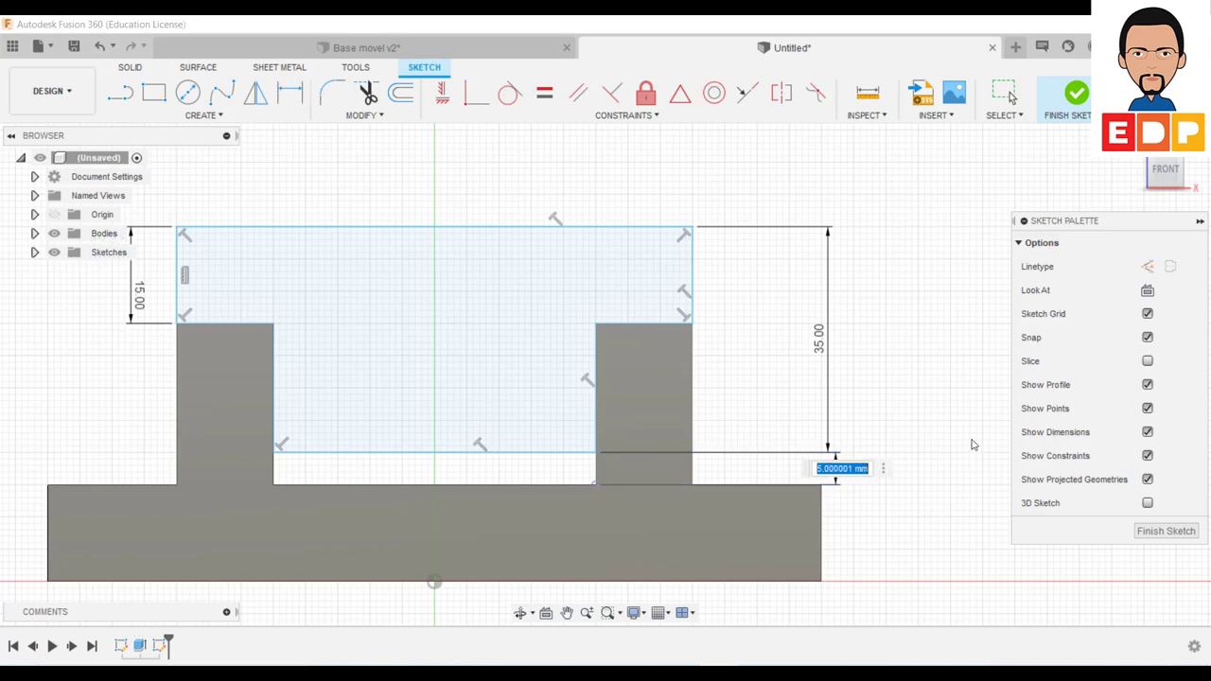
{"action": "key", "text": "Return"}
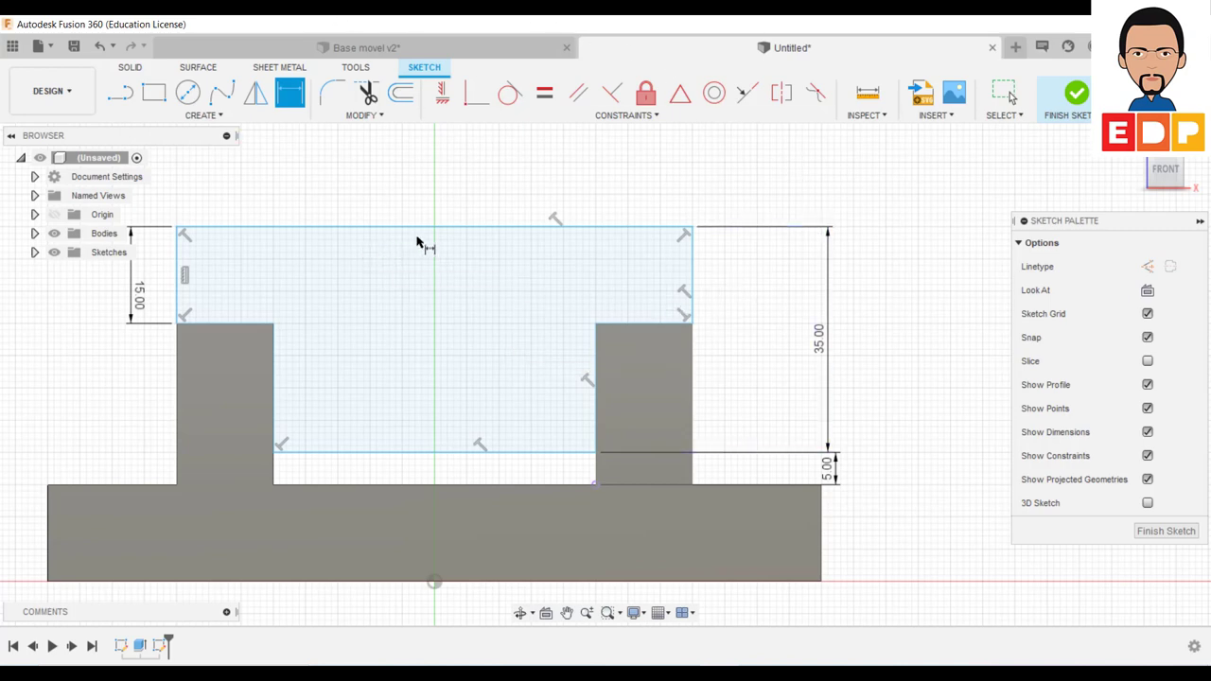
Set the top width to 80 mm and make the right edge collinear with the tower side
{"action": "left_click", "coordinate": [425, 228]}
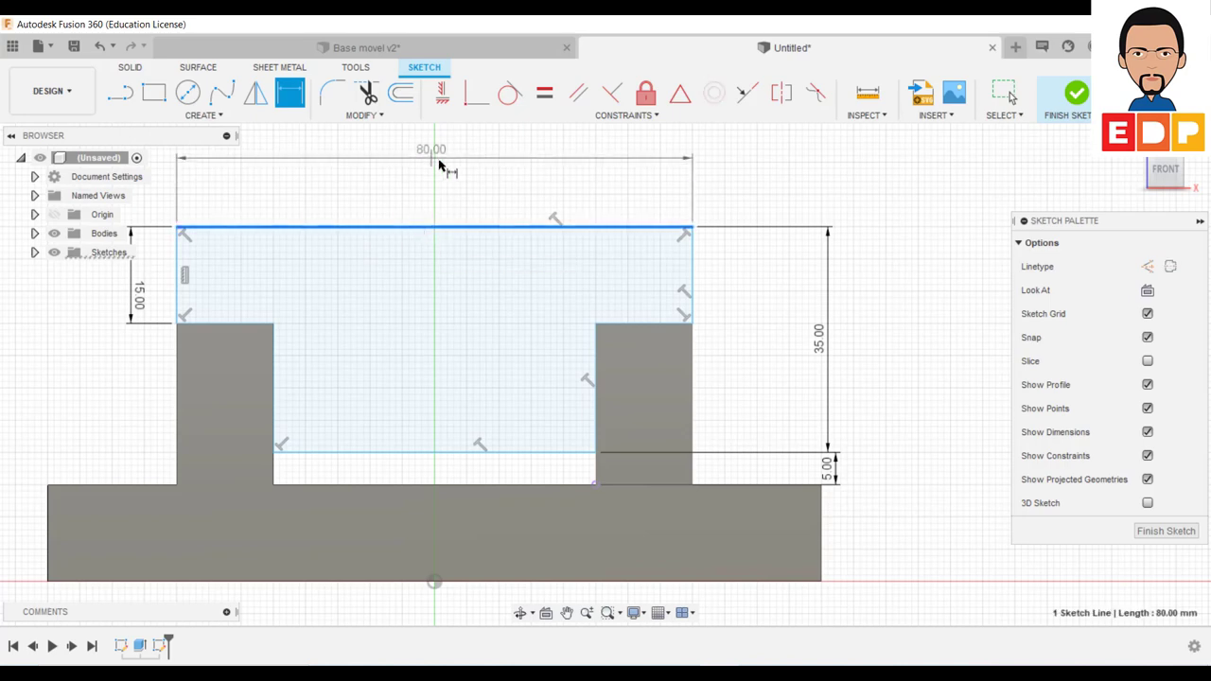
{"action": "left_click", "coordinate": [437, 166]}
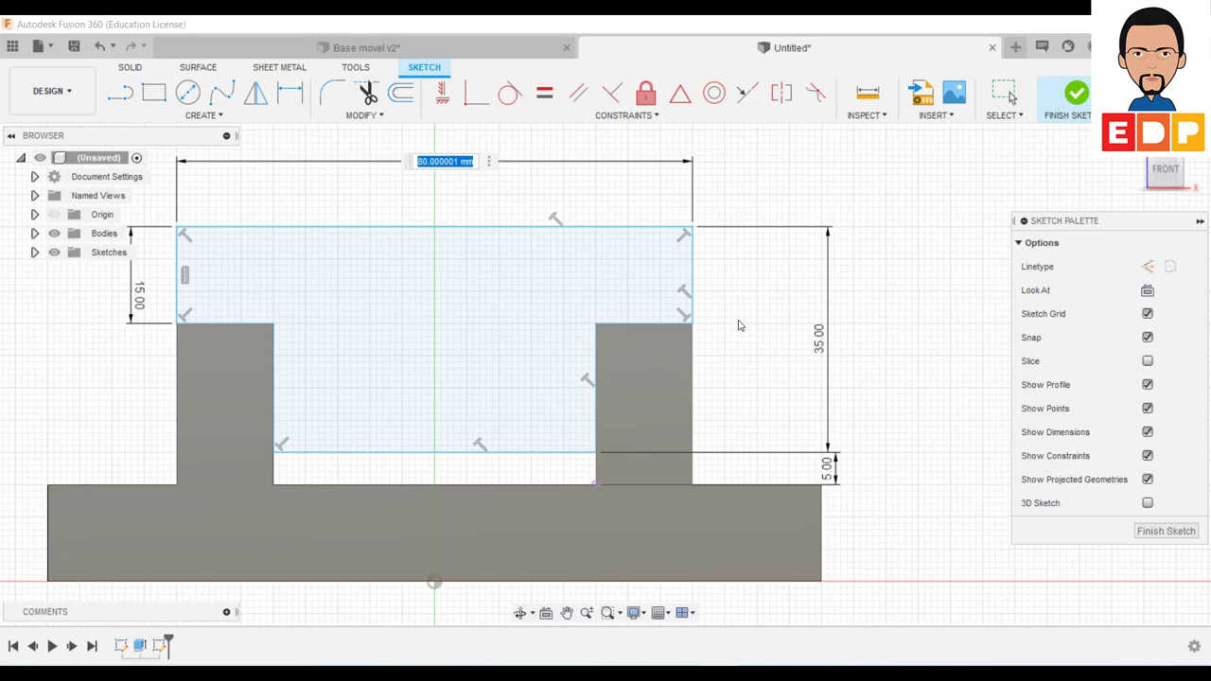
{"action": "type", "text": "80"}
{"action": "key", "text": "Return"}
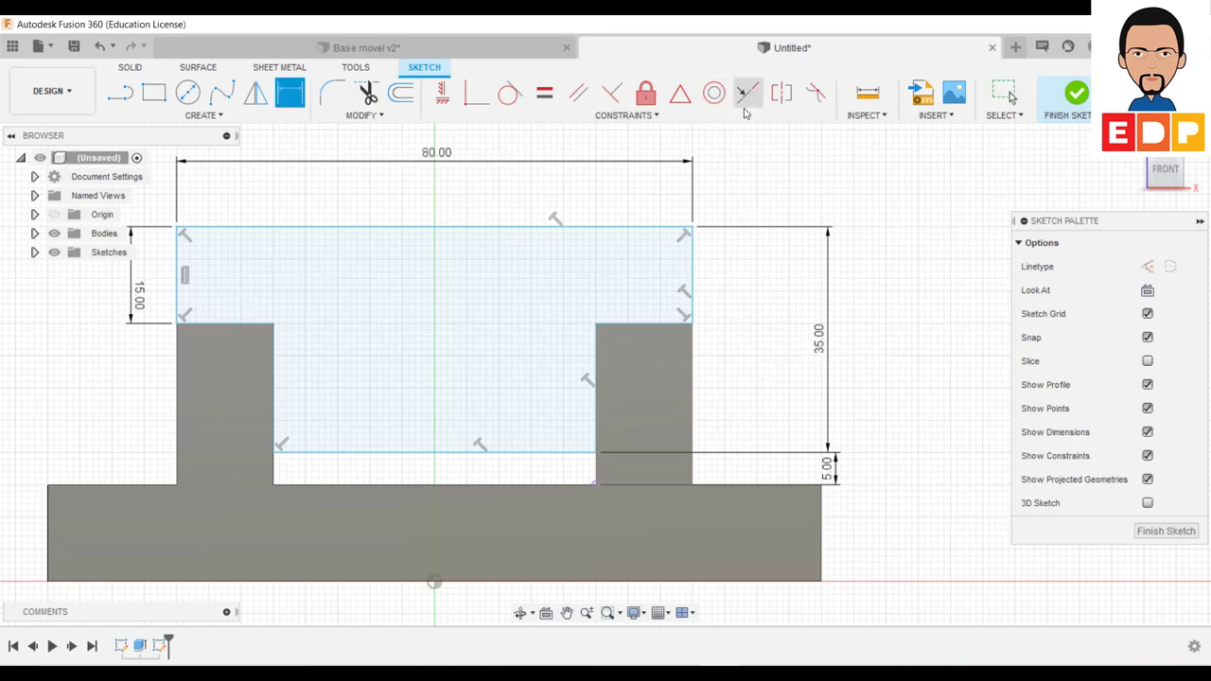
{"action": "left_click", "coordinate": [746, 92]}
{"action": "left_click", "coordinate": [693, 298]}
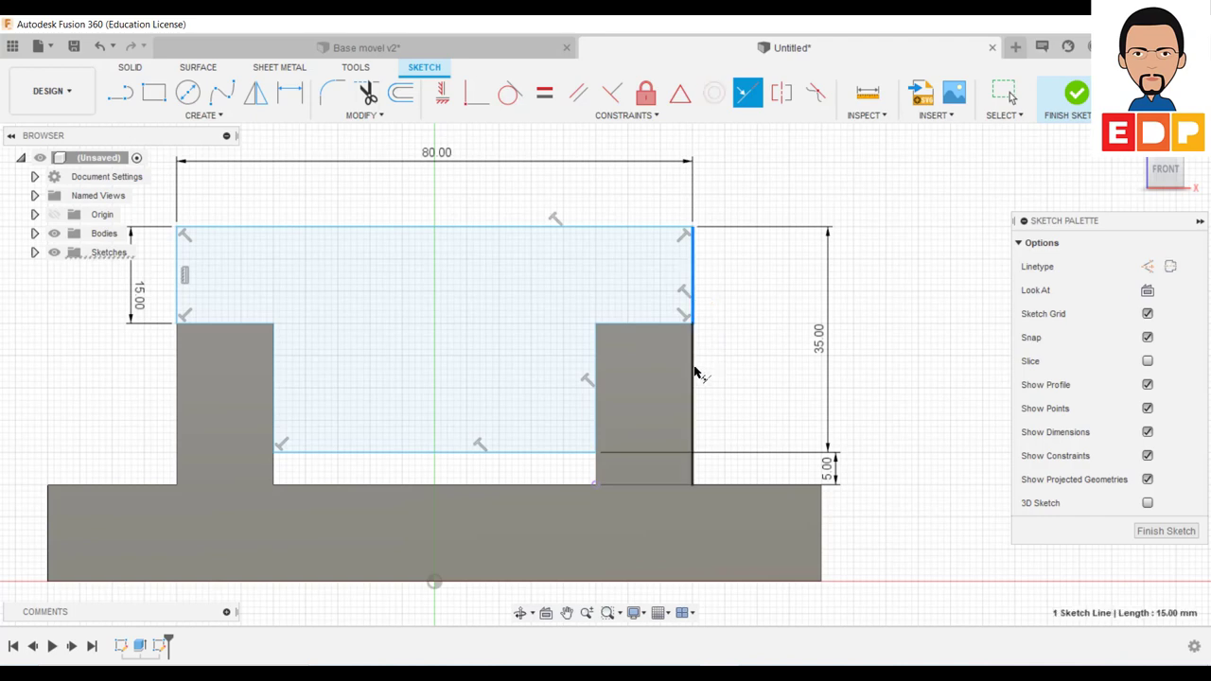
{"action": "left_click", "coordinate": [695, 373]}
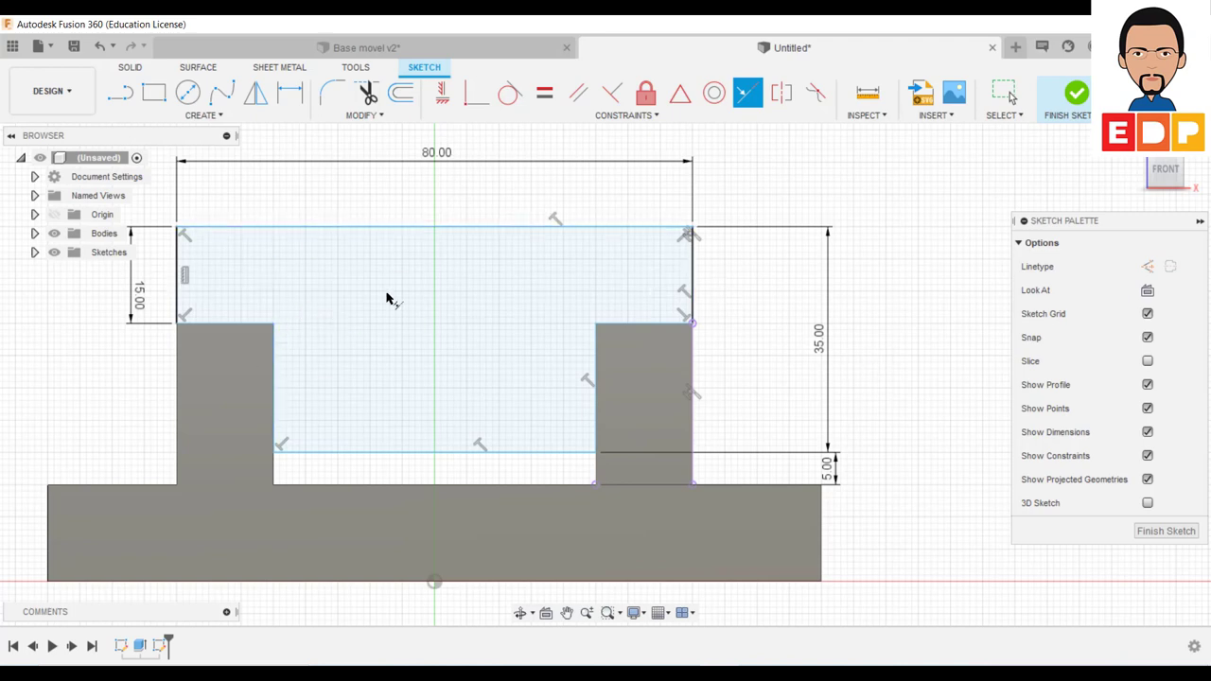
Finish the sketch and frame the model in an isometric view
{"action": "left_click", "coordinate": [1162, 530]}
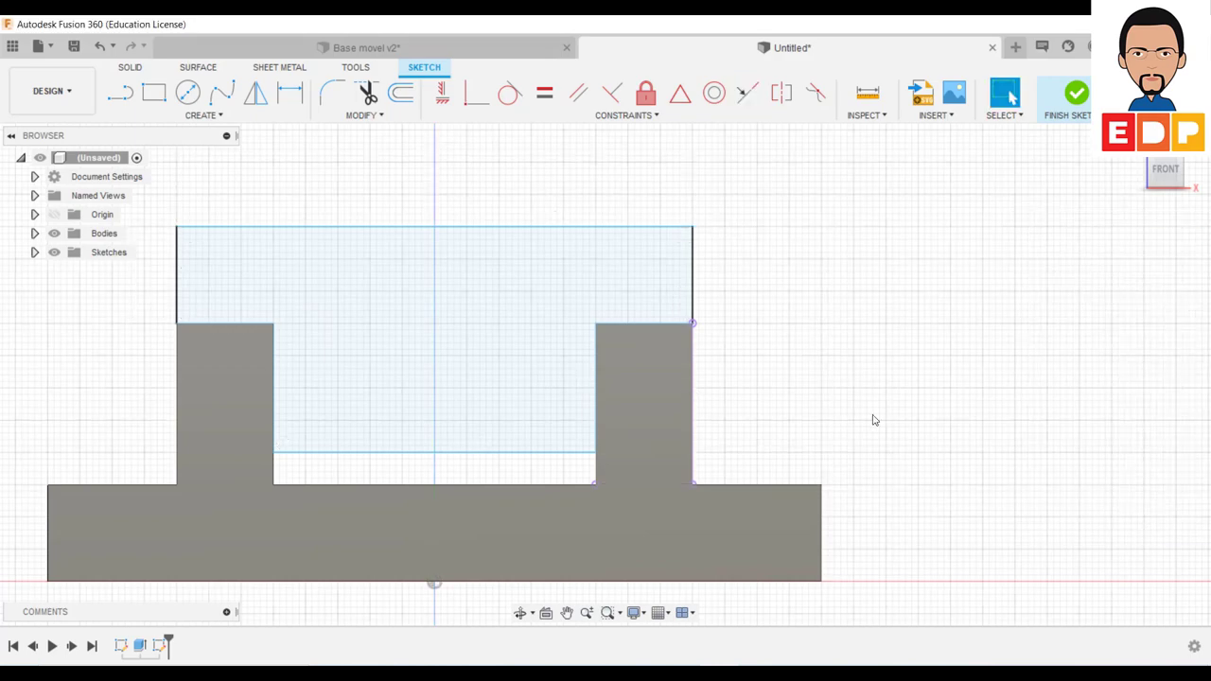
{"action": "left_click", "coordinate": [1179, 161]}
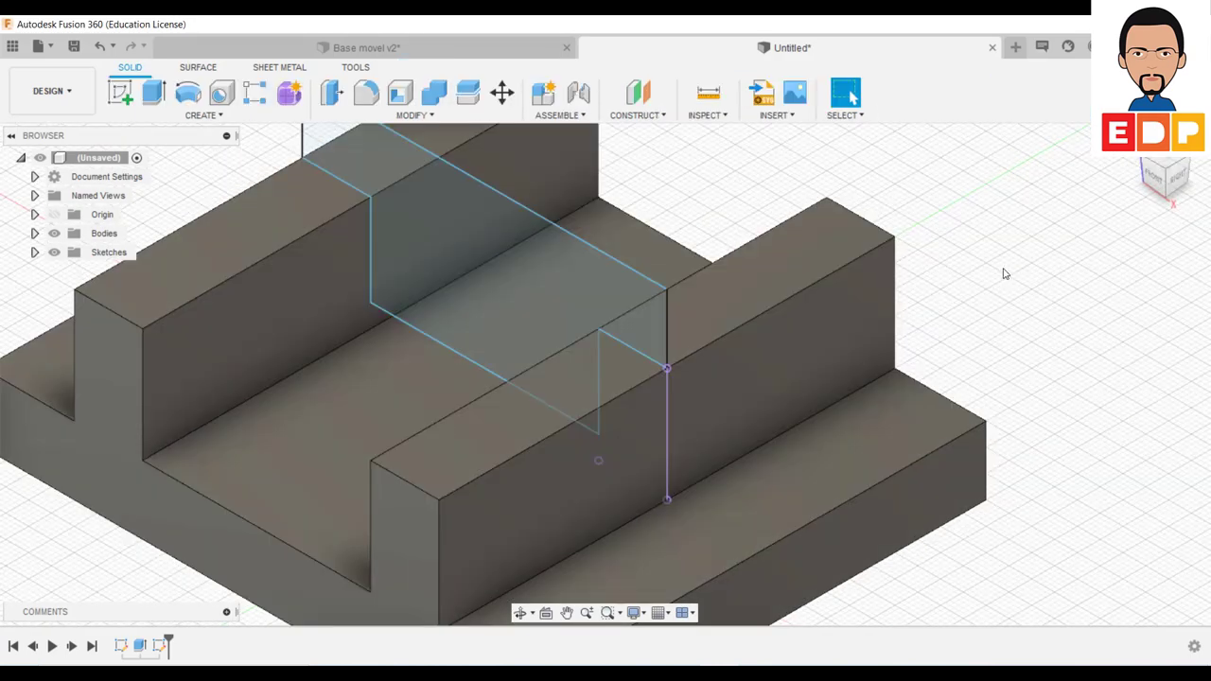
{"action": "scroll", "coordinate": [1004, 274], "scroll_direction": "down", "scroll_amount": 3}
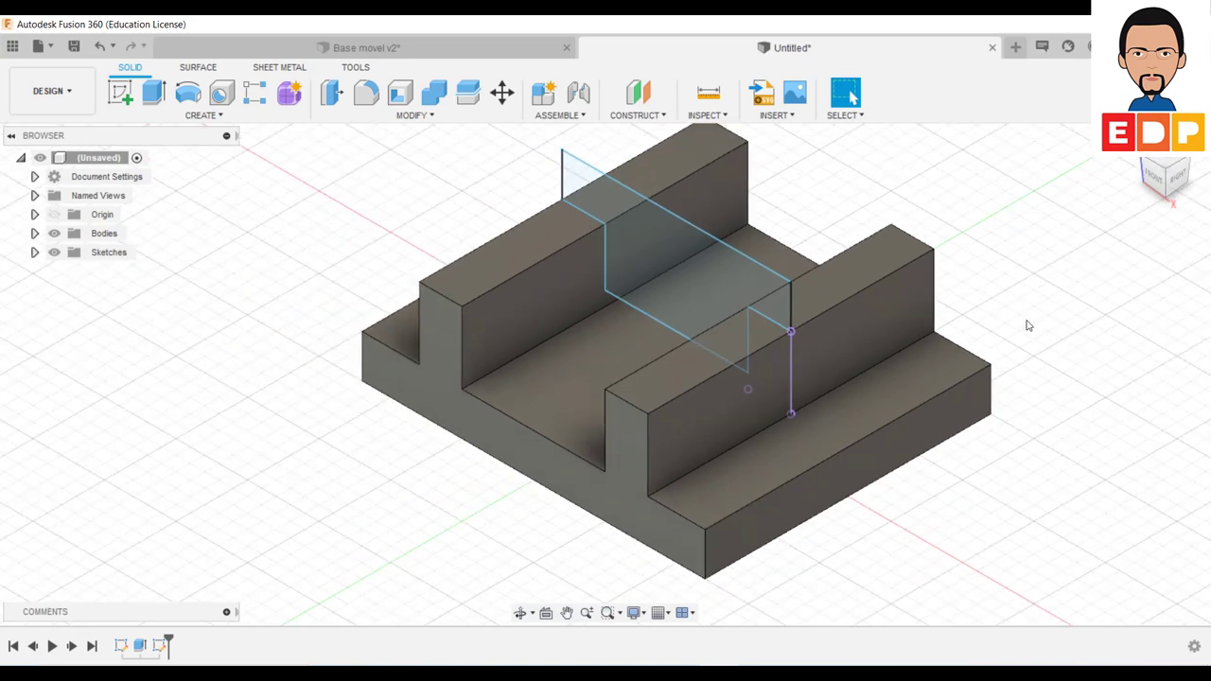
{"action": "mouse_move", "coordinate": [1016, 397]}
{"action": "middle_mouse_down"}
{"action": "mouse_move", "coordinate": [1003, 414]}
{"action": "mouse_move", "coordinate": [979, 368]}
{"action": "middle_mouse_up"}
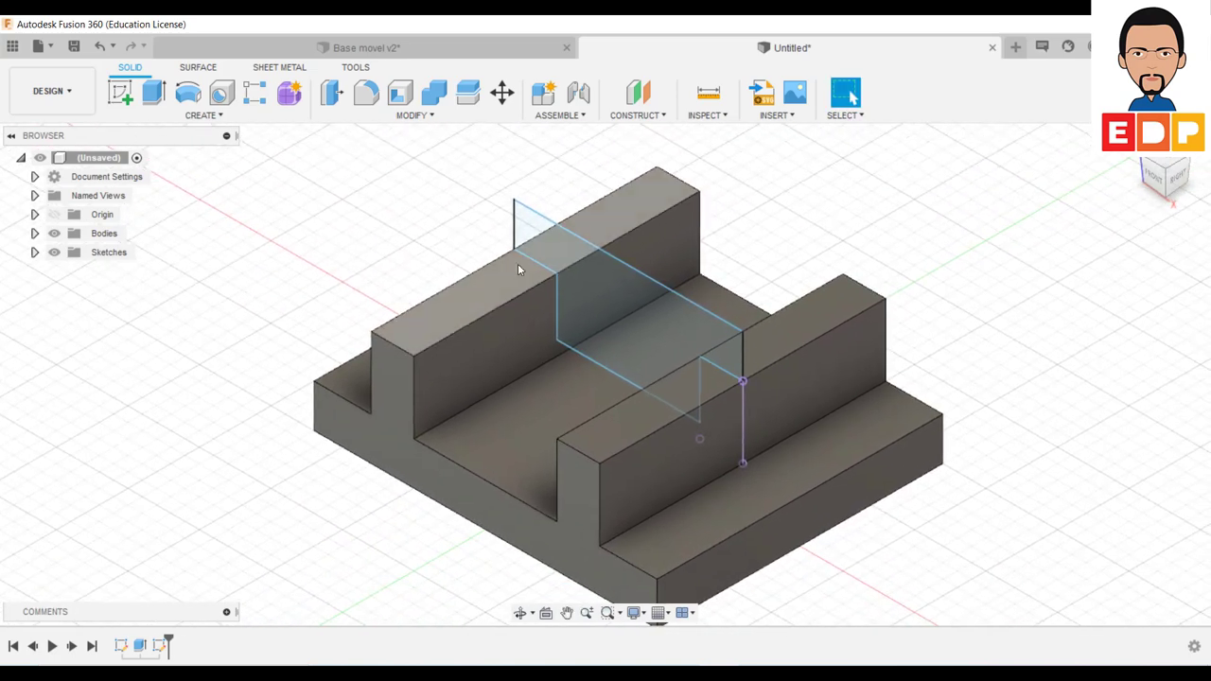
Extrude the T-shaped slider profile symmetrically 20 mm as a new body
{"action": "key", "text": "e"}
{"action": "left_click", "coordinate": [1151, 338]}
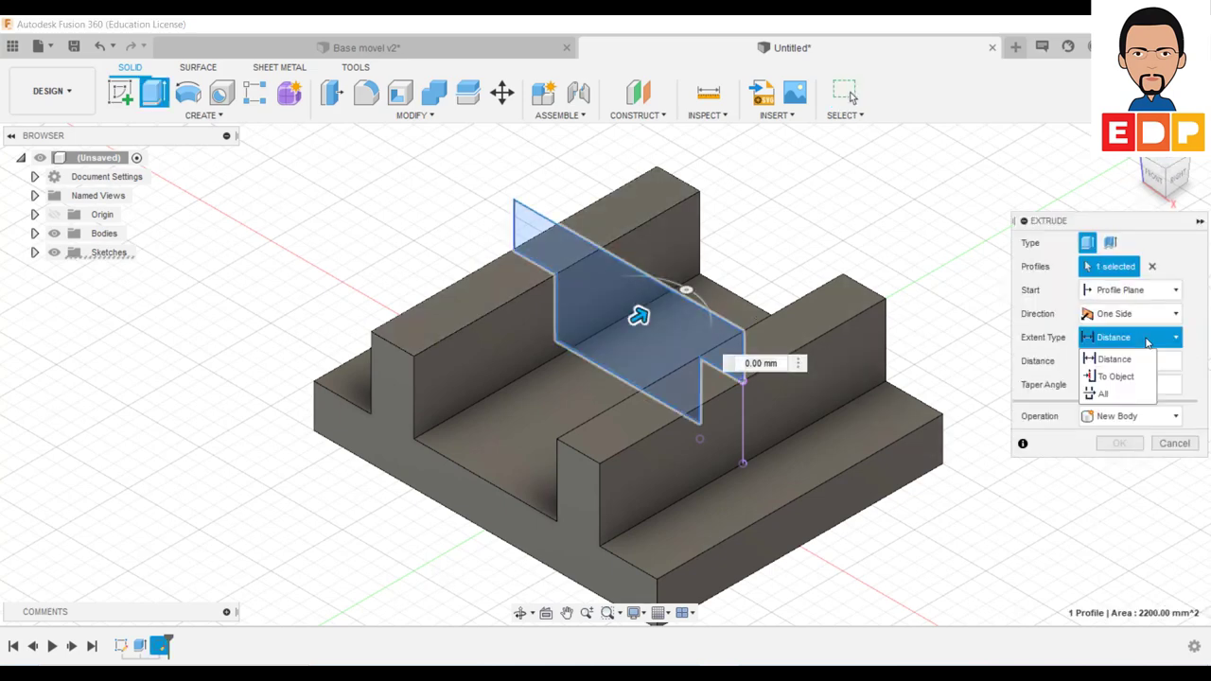
{"action": "left_click", "coordinate": [1102, 395]}
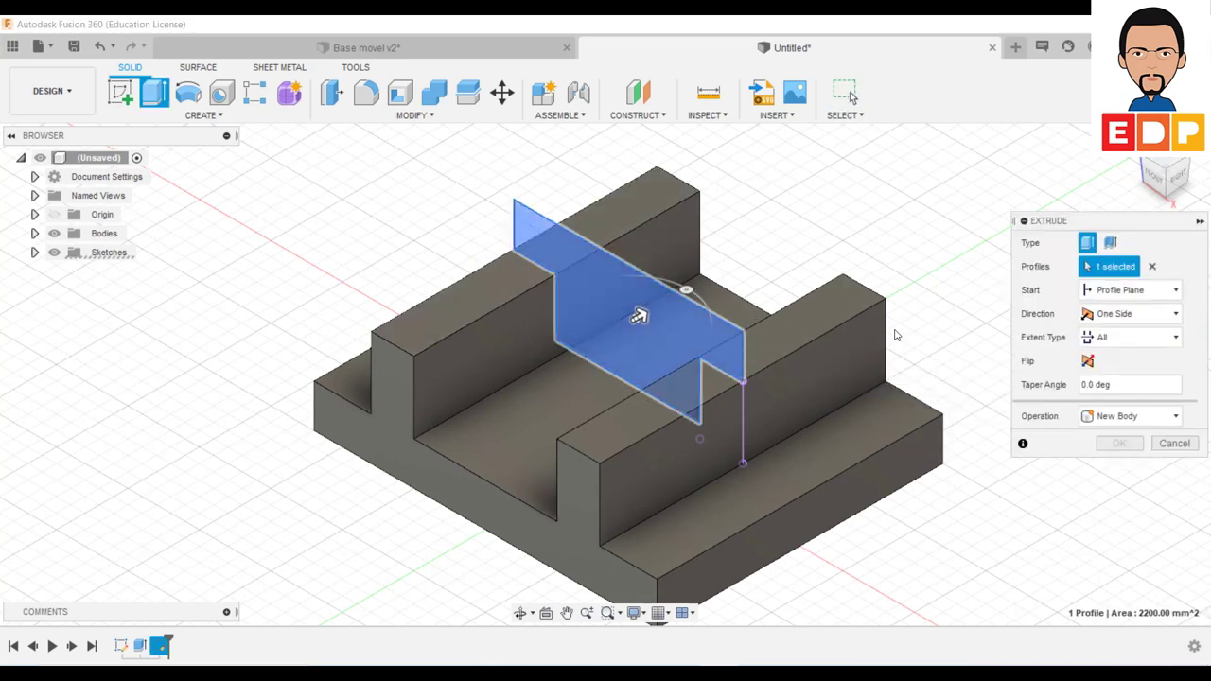
{"action": "left_click", "coordinate": [1135, 314]}
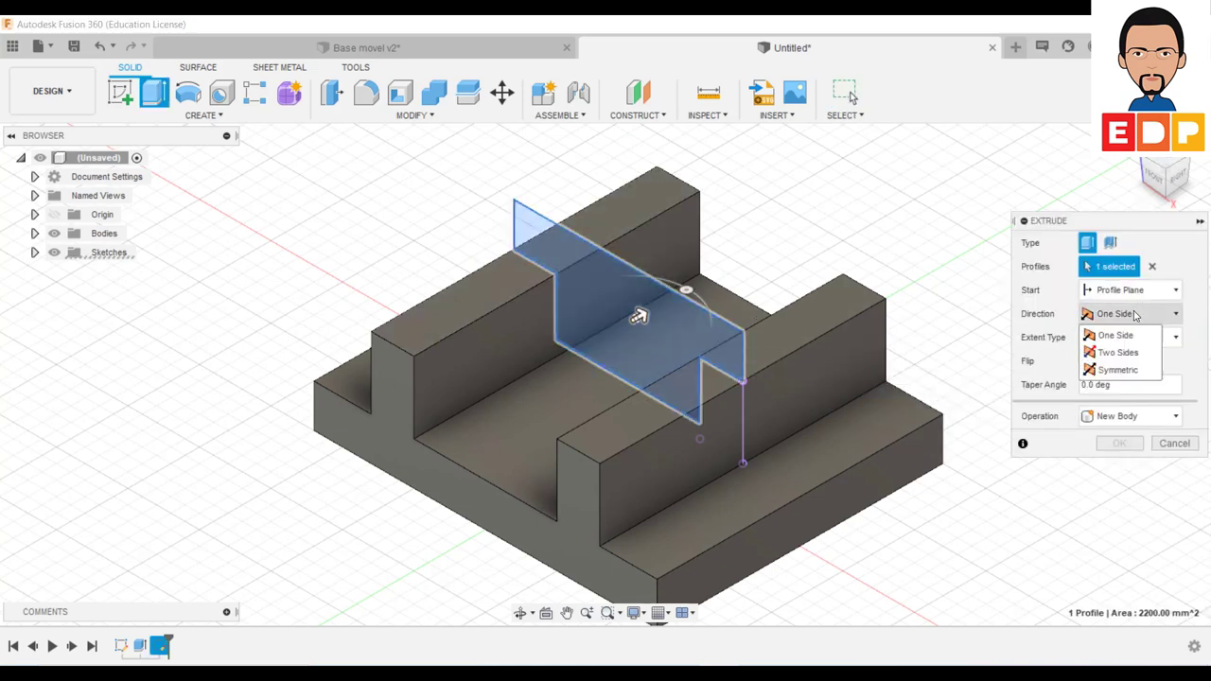
{"action": "left_click", "coordinate": [1118, 370]}
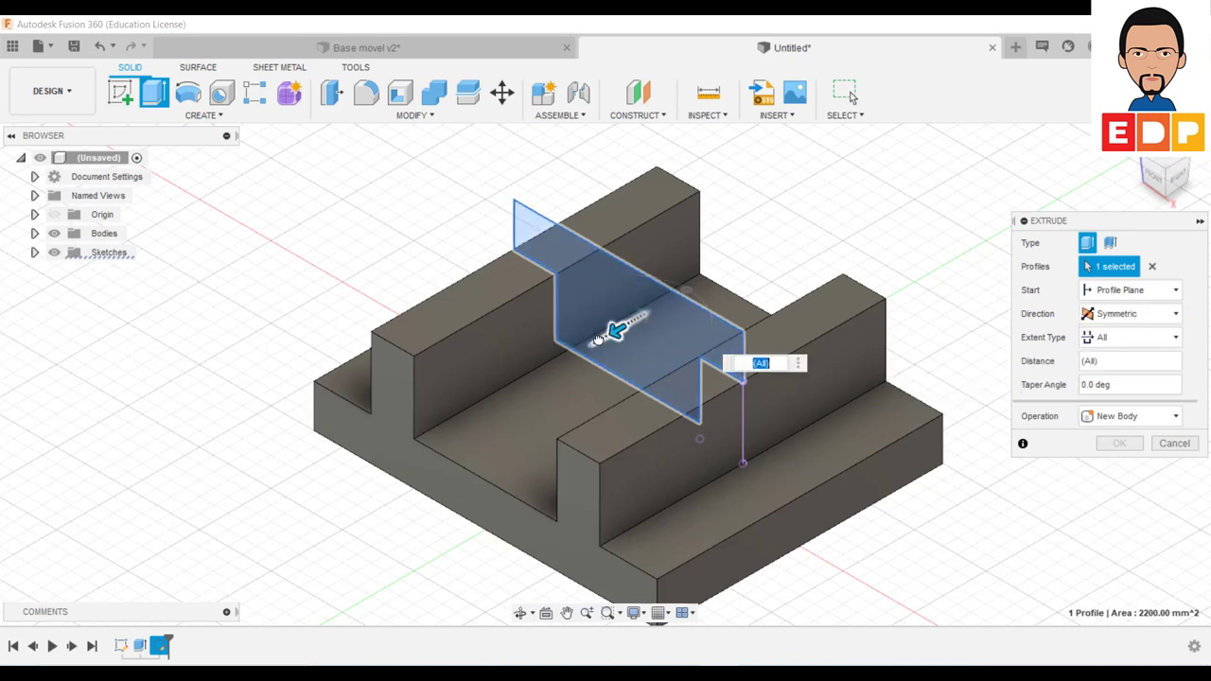
{"action": "left_click_drag", "start_coordinate": [617, 328], "coordinate": [578, 349]}
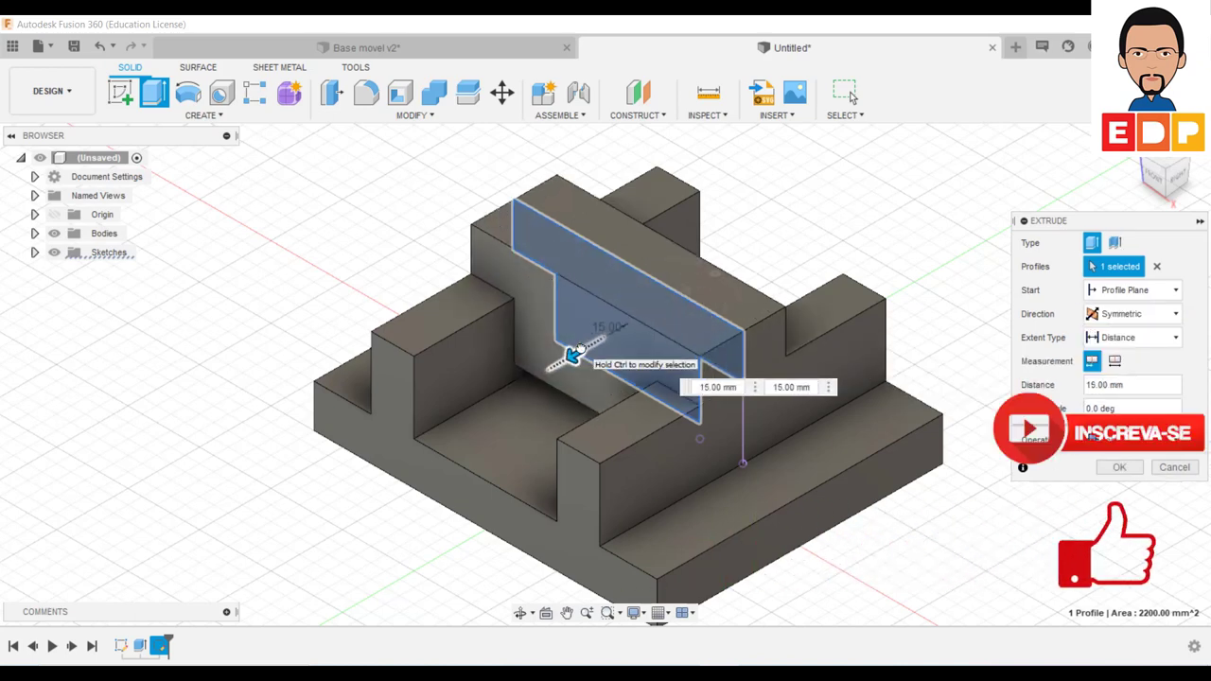
{"action": "left_click_drag", "start_coordinate": [574, 354], "coordinate": [560, 365]}
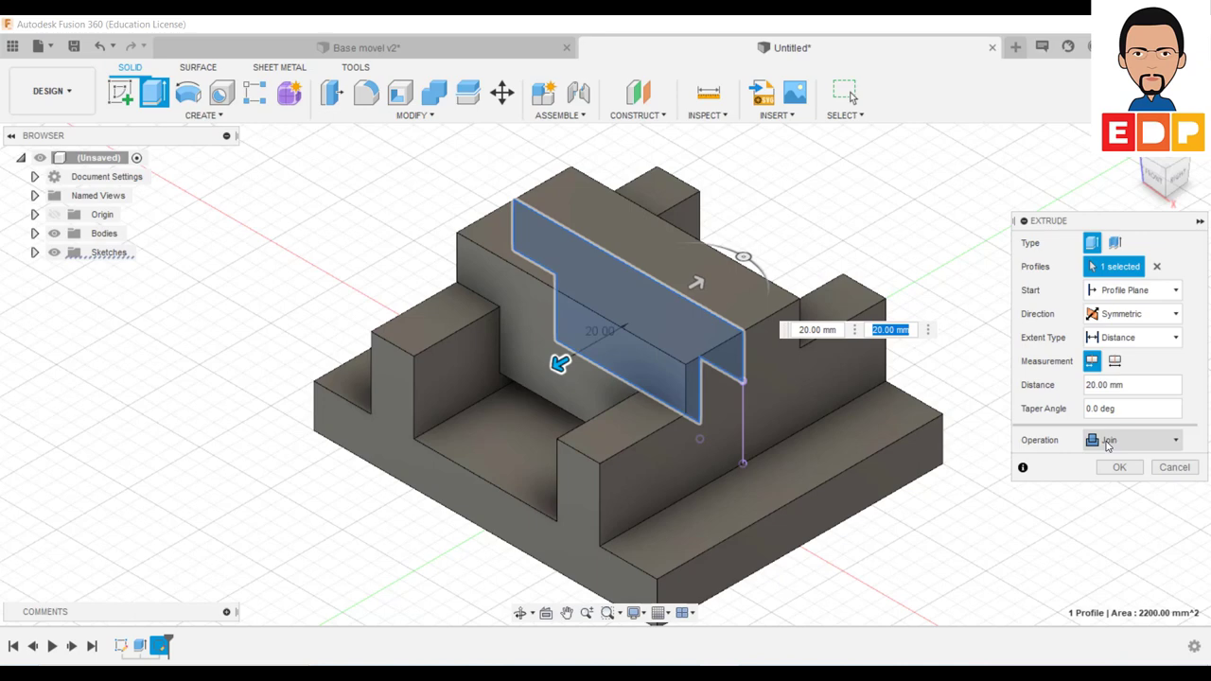
{"action": "left_click", "coordinate": [1116, 445]}
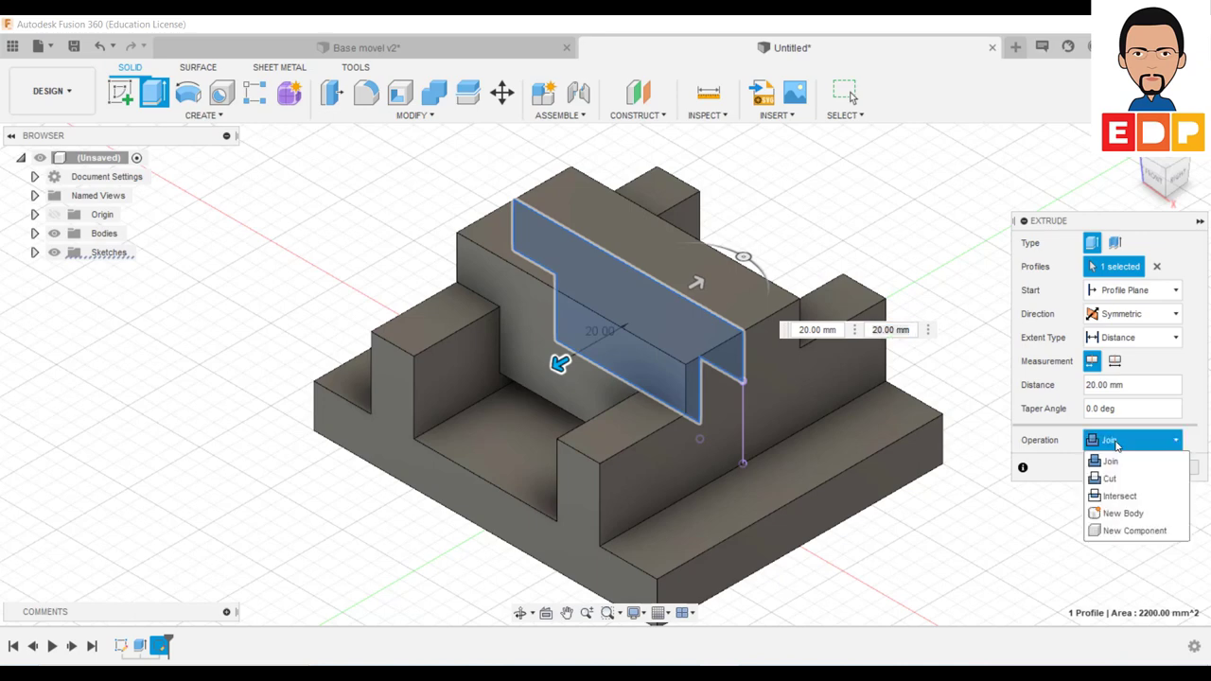
{"action": "left_click", "coordinate": [1130, 518]}
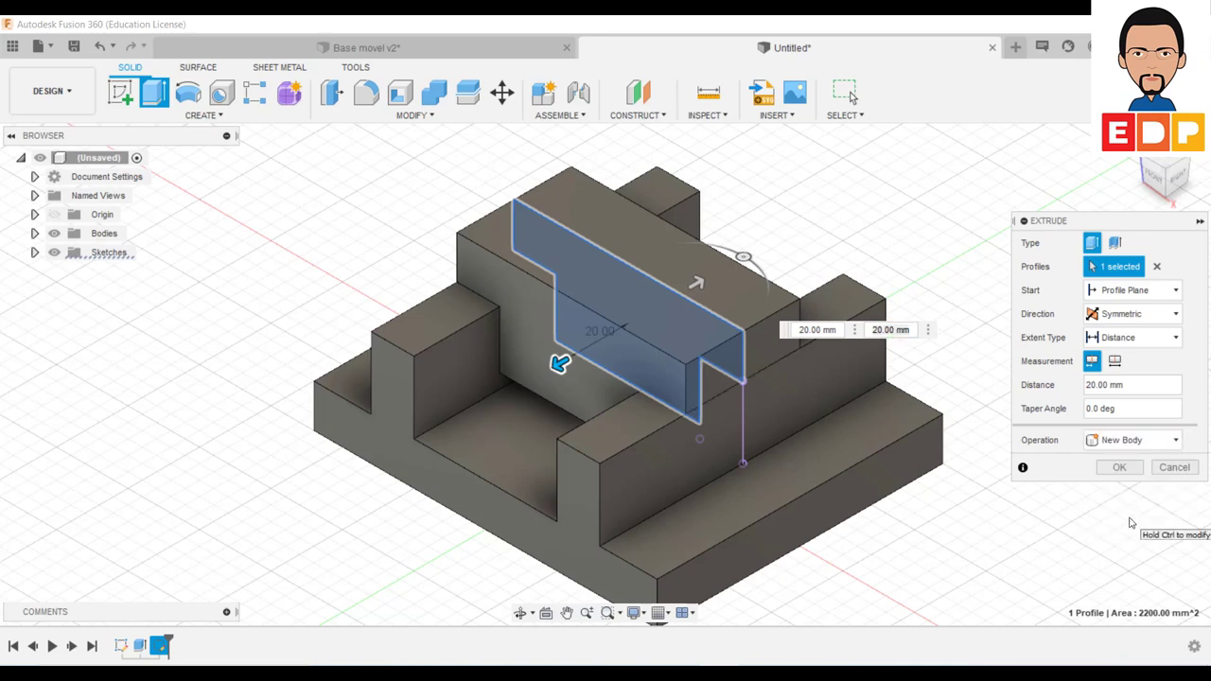
{"action": "left_click", "coordinate": [1119, 467]}
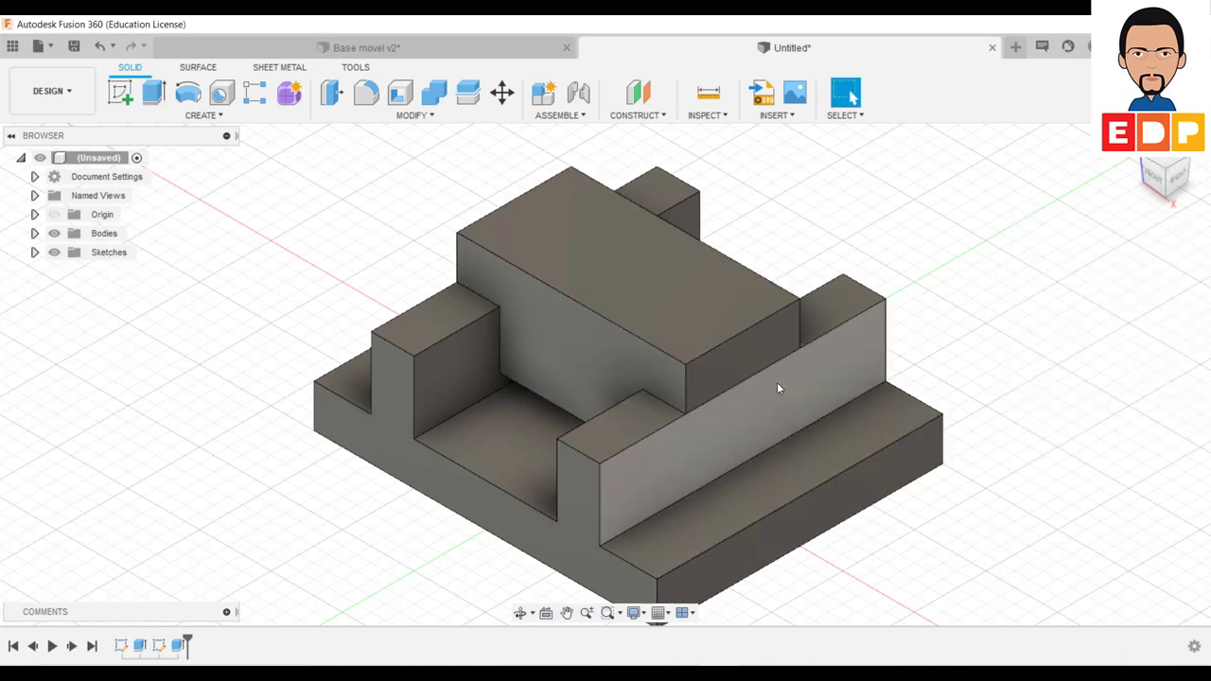
Turn Body1, the base, into its own component, Component1:1
{"action": "left_click", "coordinate": [35, 234]}
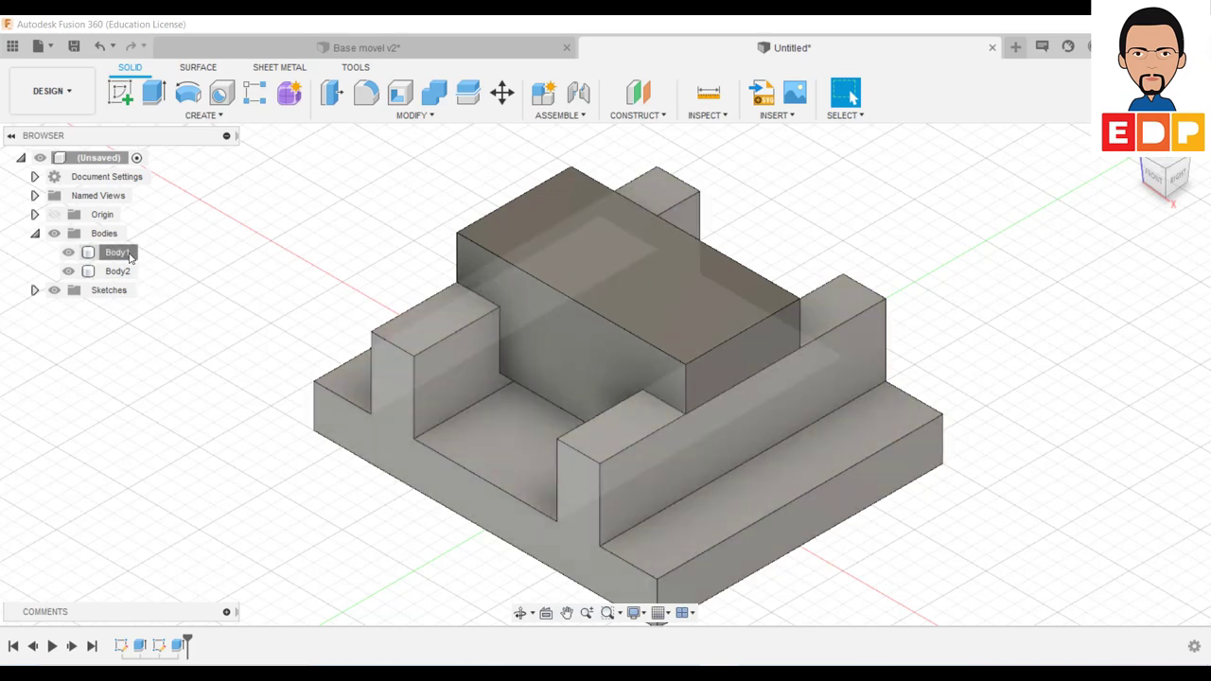
{"action": "left_click", "coordinate": [117, 252]}
{"action": "right_click", "coordinate": [129, 256]}
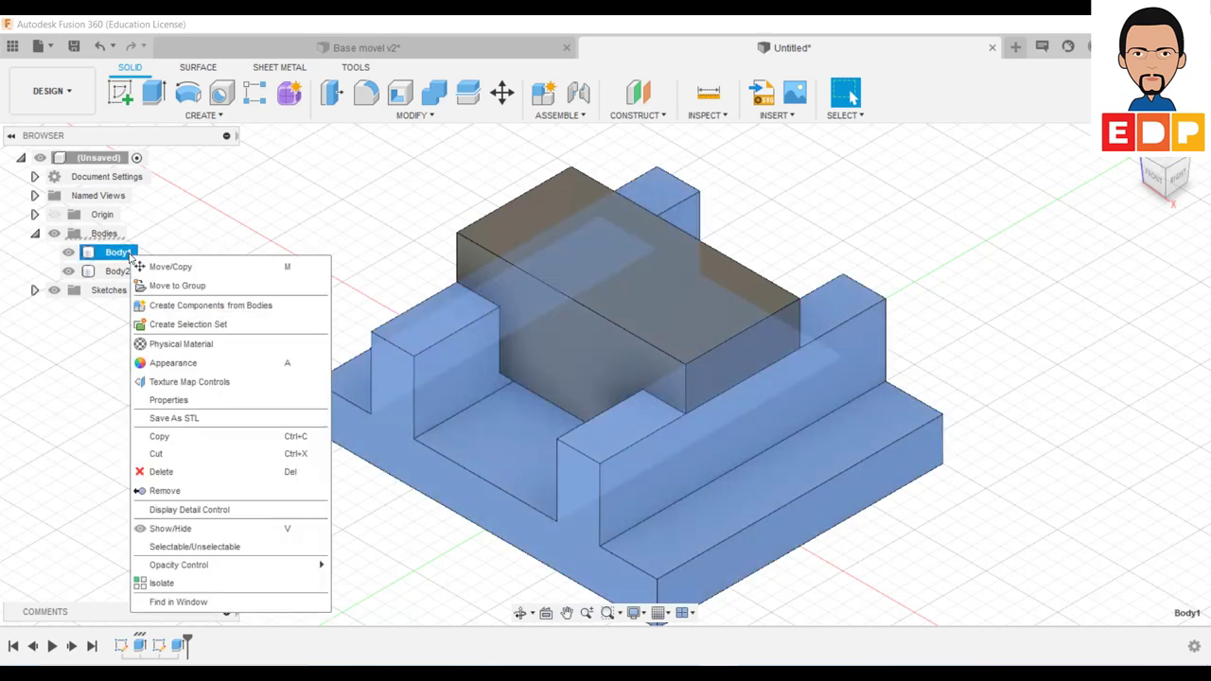
{"action": "left_click", "coordinate": [167, 306]}
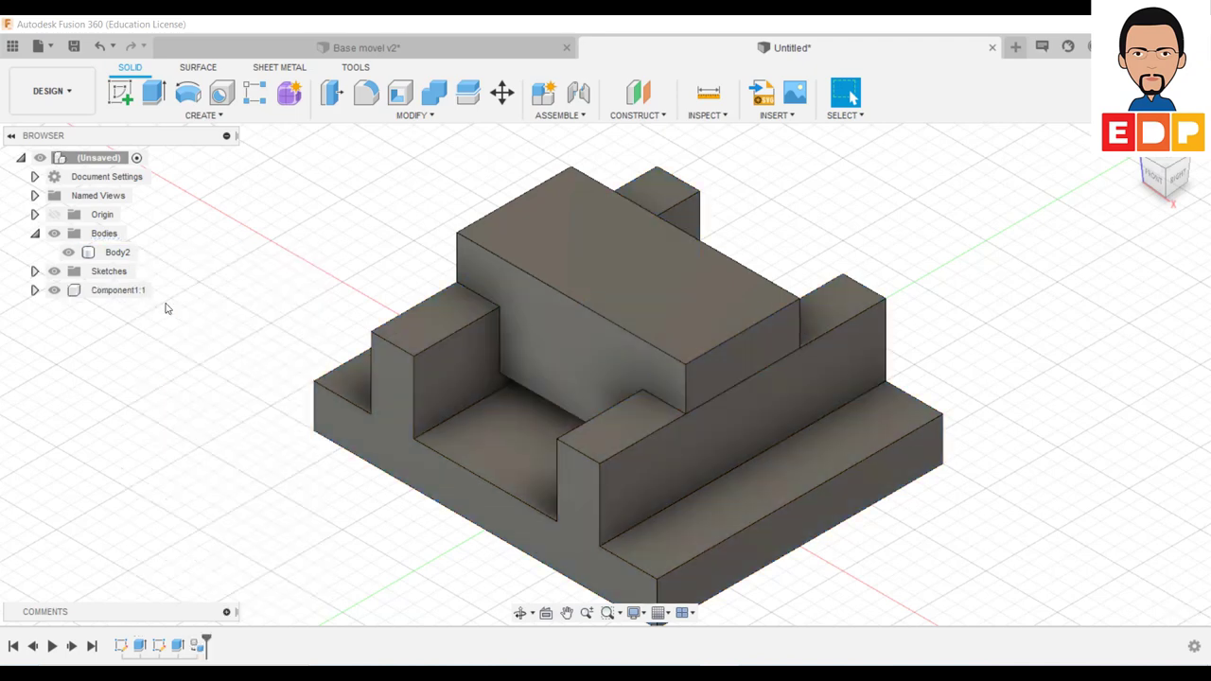
{"action": "middle_click_drag", "start_coordinate": [448, 395], "coordinate": [219, 428], "text": "shift"}
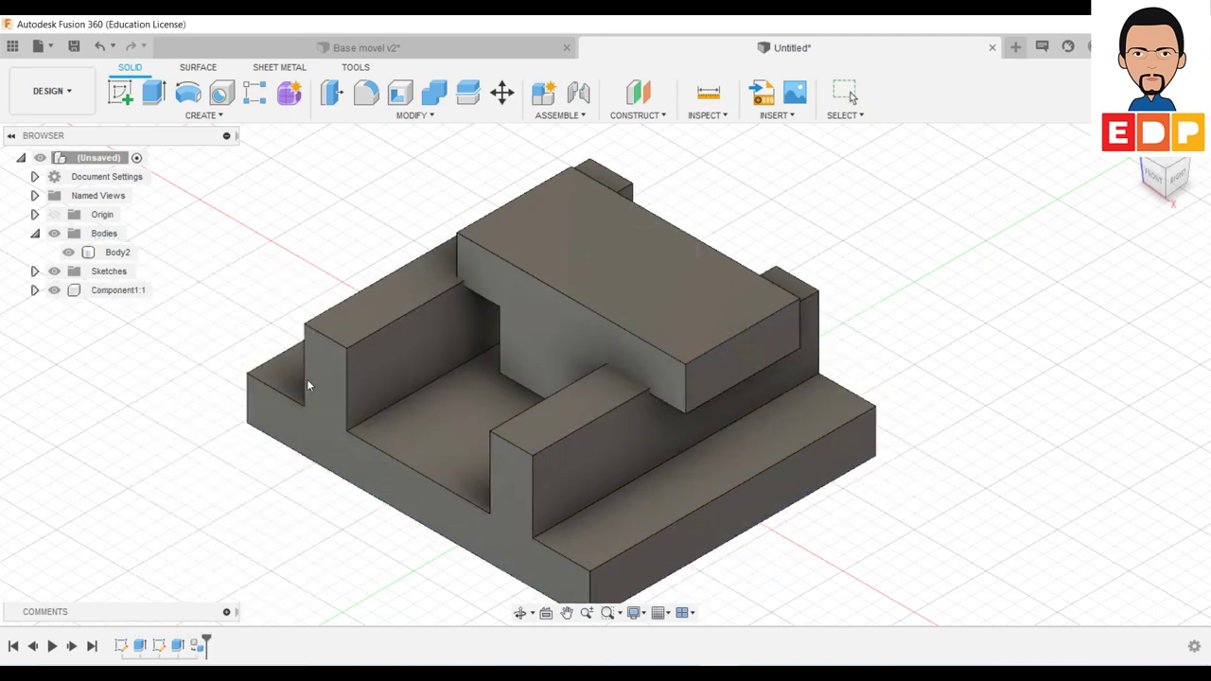
{"action": "left_click_drag", "start_coordinate": [218, 421], "coordinate": [363, 474]}
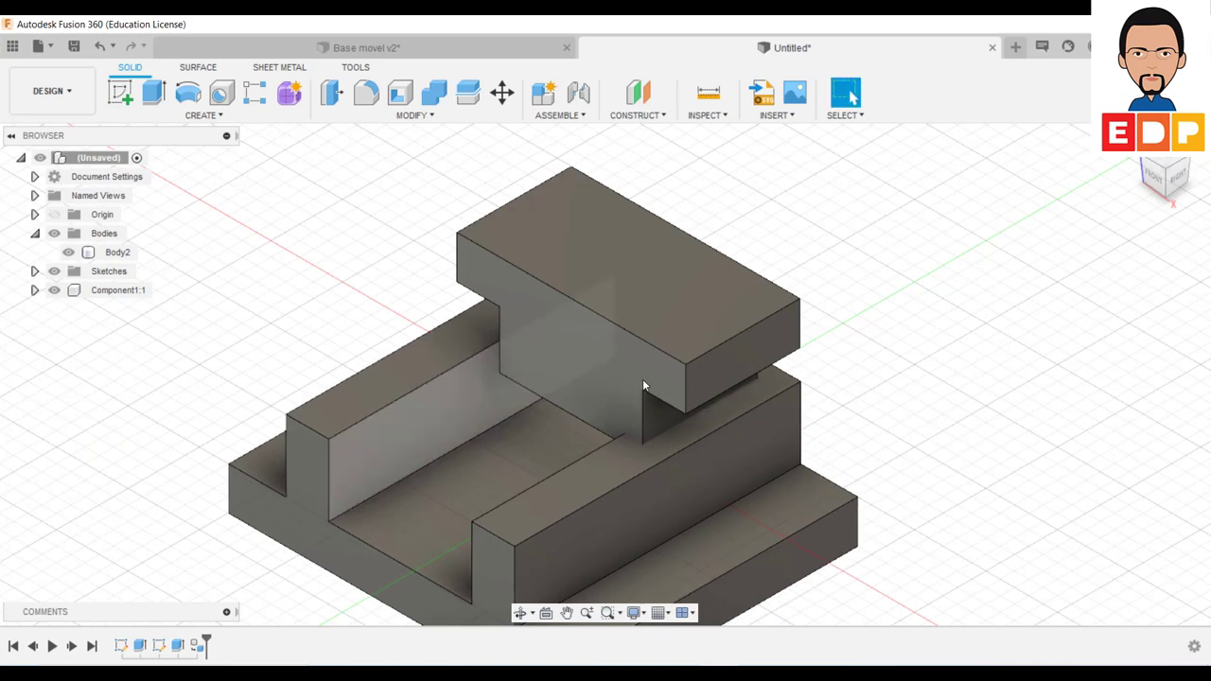
Make Body2 into Component2:1 and drag the slider block to test its movement
{"action": "left_click", "coordinate": [555, 317]}
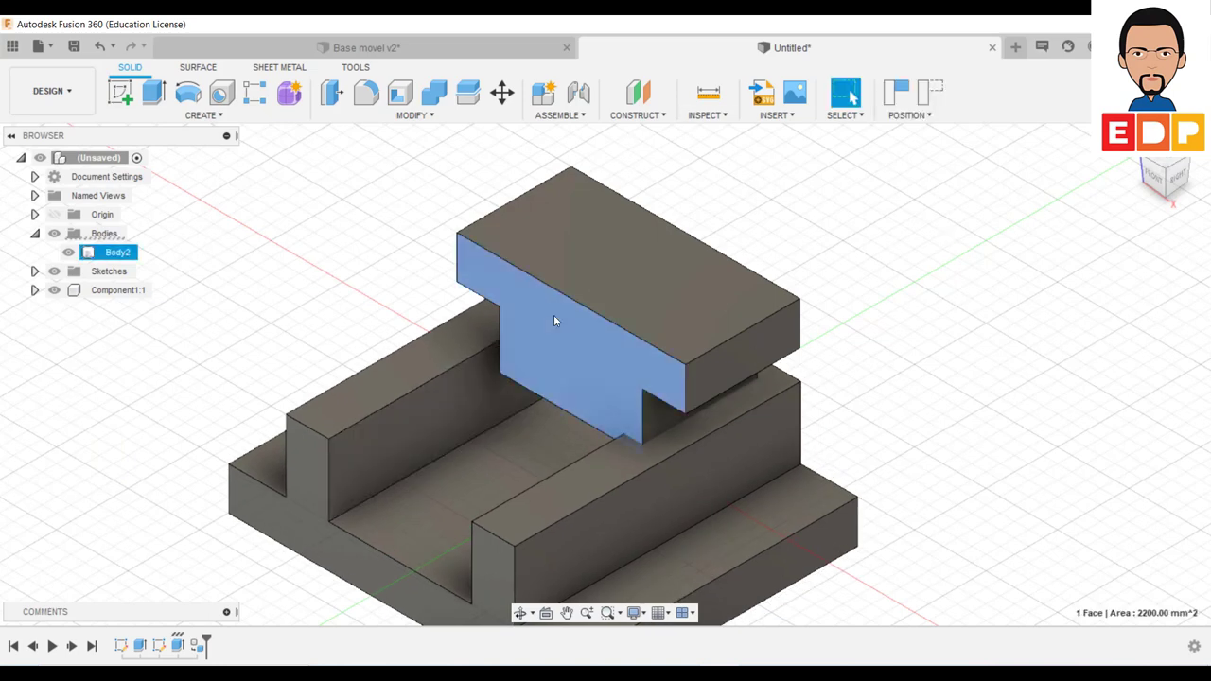
{"action": "right_click", "coordinate": [122, 252]}
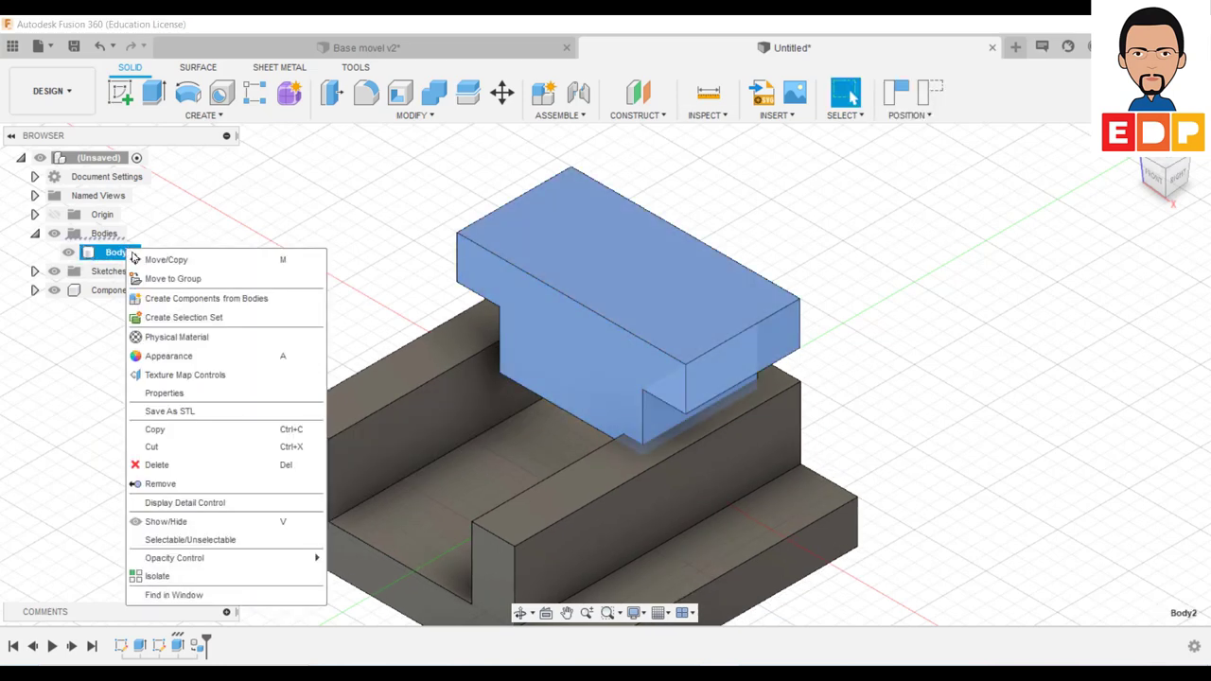
{"action": "left_click", "coordinate": [171, 298]}
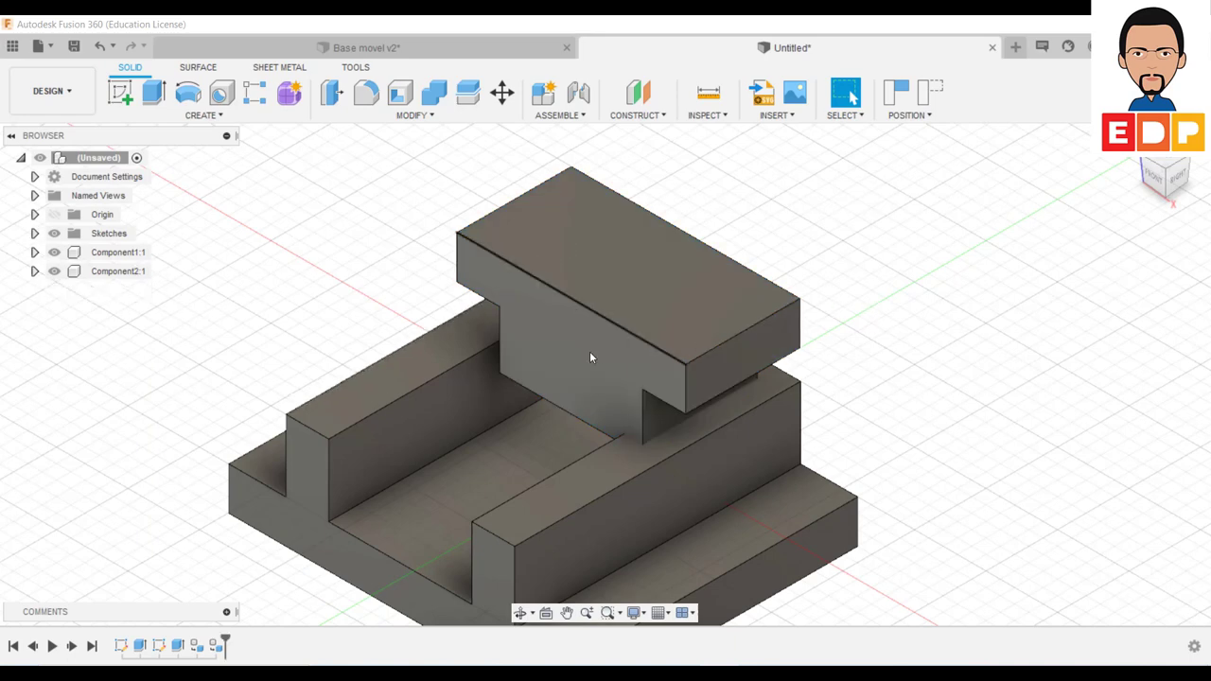
{"action": "mouse_move", "coordinate": [591, 351]}
{"action": "left_mouse_down"}
{"action": "mouse_move", "coordinate": [987, 292]}
{"action": "mouse_move", "coordinate": [874, 279]}
{"action": "left_mouse_up"}
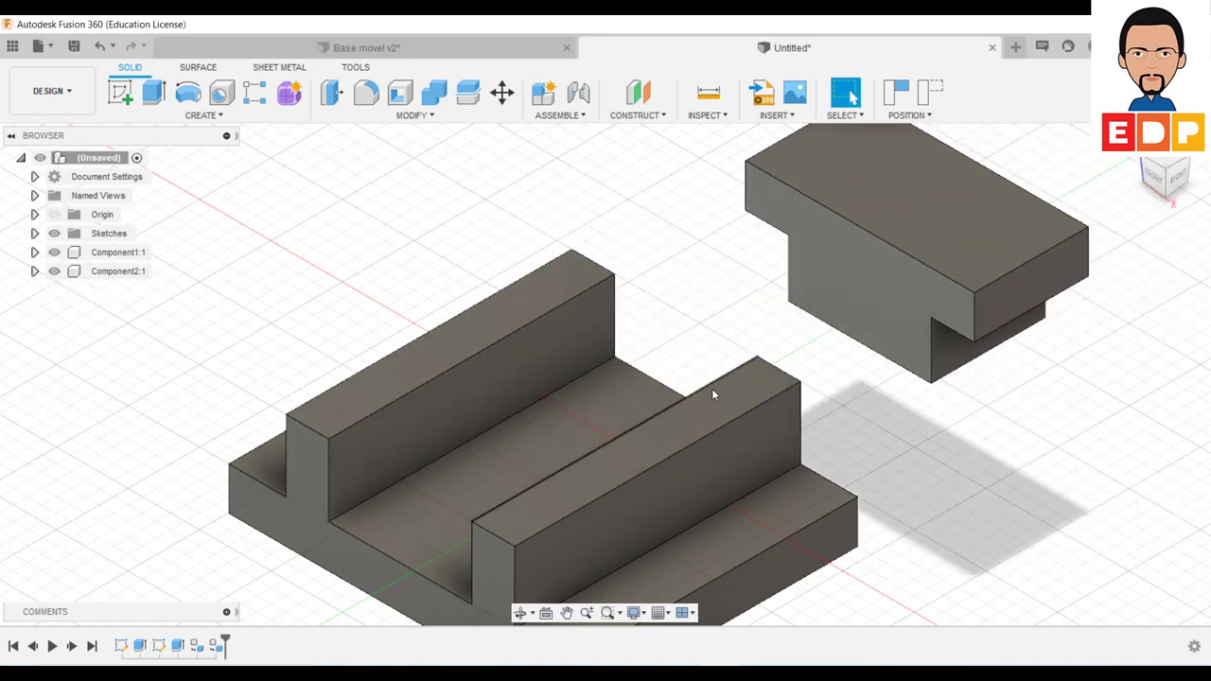
{"action": "left_click_drag", "start_coordinate": [842, 292], "coordinate": [730, 280]}
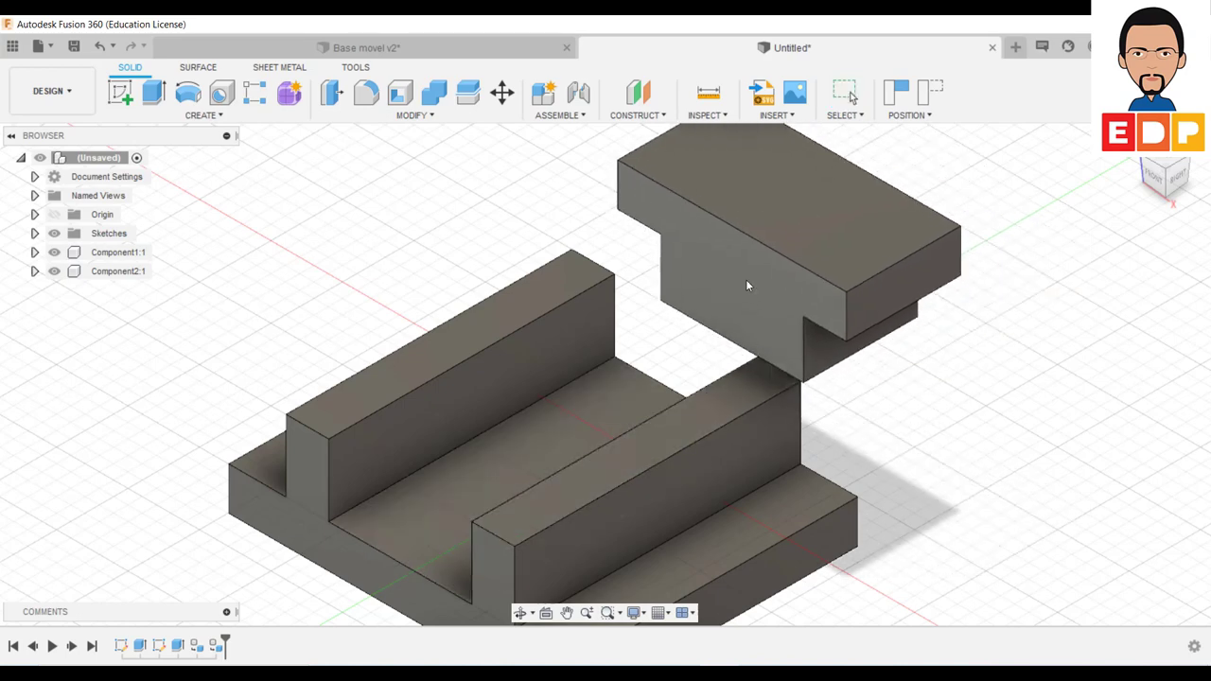
{"action": "scroll", "coordinate": [695, 478], "scroll_direction": "up", "scroll_amount": 1}
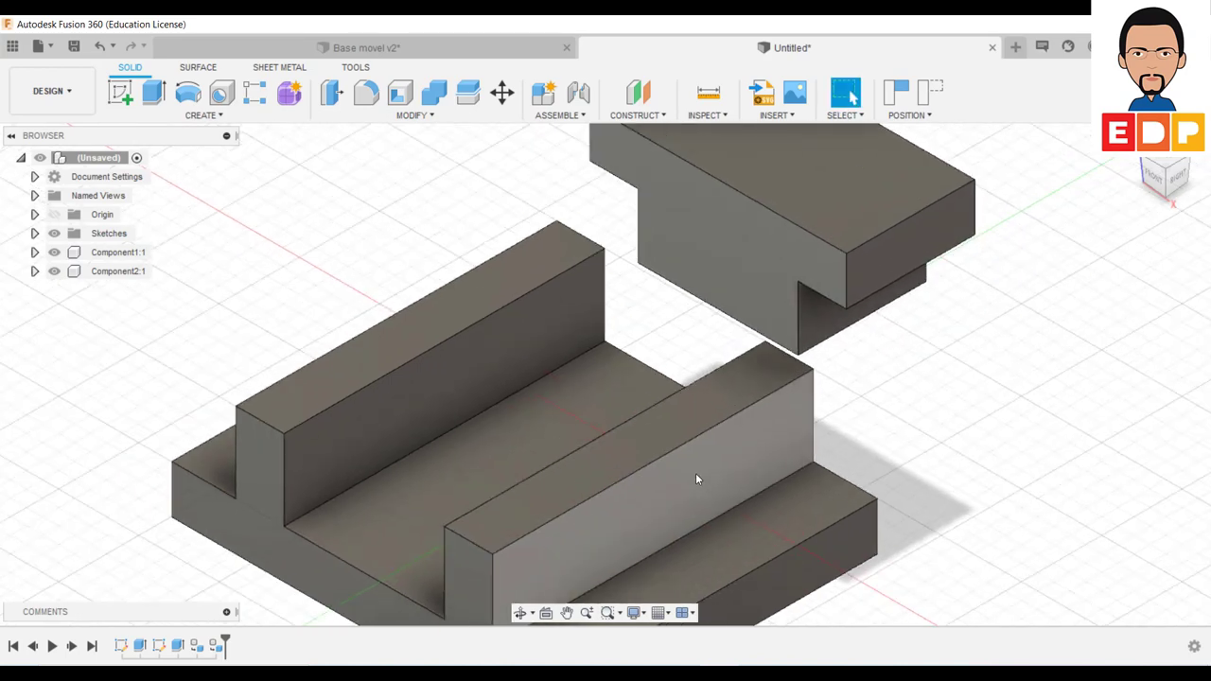
{"action": "scroll", "coordinate": [695, 473], "scroll_direction": "down", "scroll_amount": 3}
{"action": "mouse_move", "coordinate": [696, 479]}
{"action": "middle_mouse_down", "text": "shift"}
{"action": "mouse_move", "coordinate": [505, 499]}
{"action": "mouse_move", "coordinate": [411, 406]}
{"action": "mouse_move", "coordinate": [462, 381]}
{"action": "mouse_move", "coordinate": [542, 248]}
{"action": "mouse_move", "coordinate": [420, 371]}
{"action": "mouse_move", "coordinate": [521, 478]}
{"action": "mouse_move", "coordinate": [585, 434]}
{"action": "mouse_move", "coordinate": [521, 502]}
{"action": "middle_mouse_up", "text": "shift"}
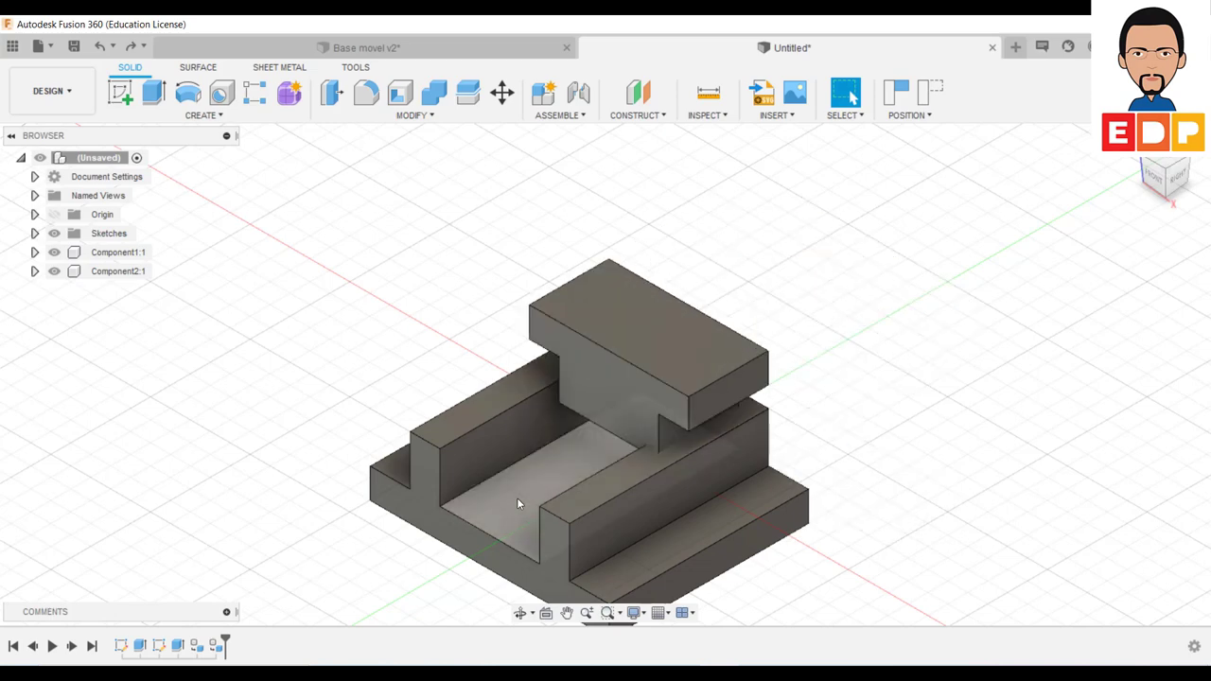
Redo converting Body2, the slider block, into its own component
{"action": "key", "text": "ctrl+z"}
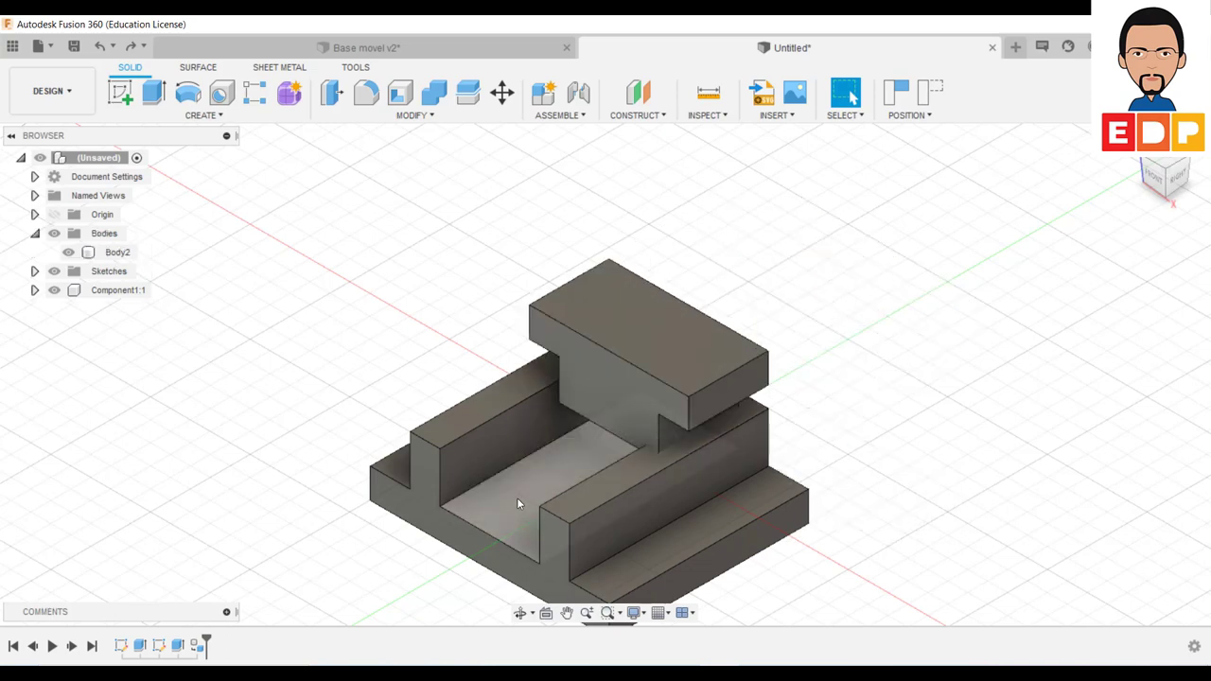
{"action": "left_click", "coordinate": [123, 257]}
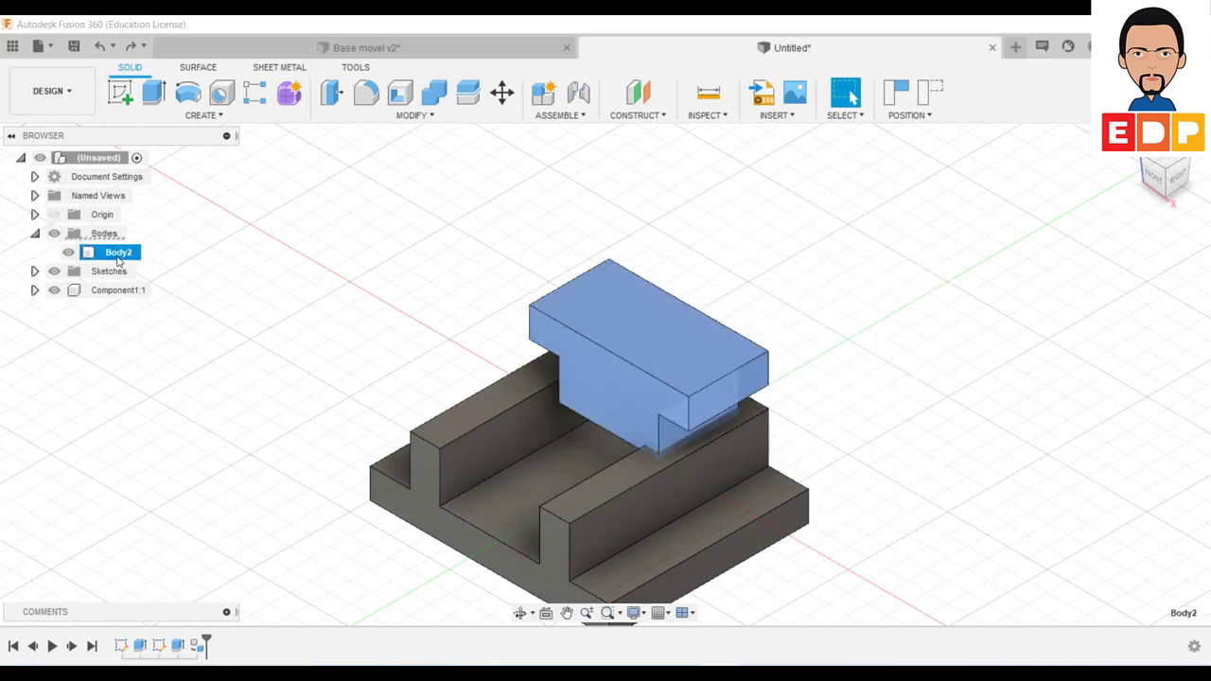
{"action": "right_click", "coordinate": [120, 256]}
{"action": "left_click", "coordinate": [203, 313]}
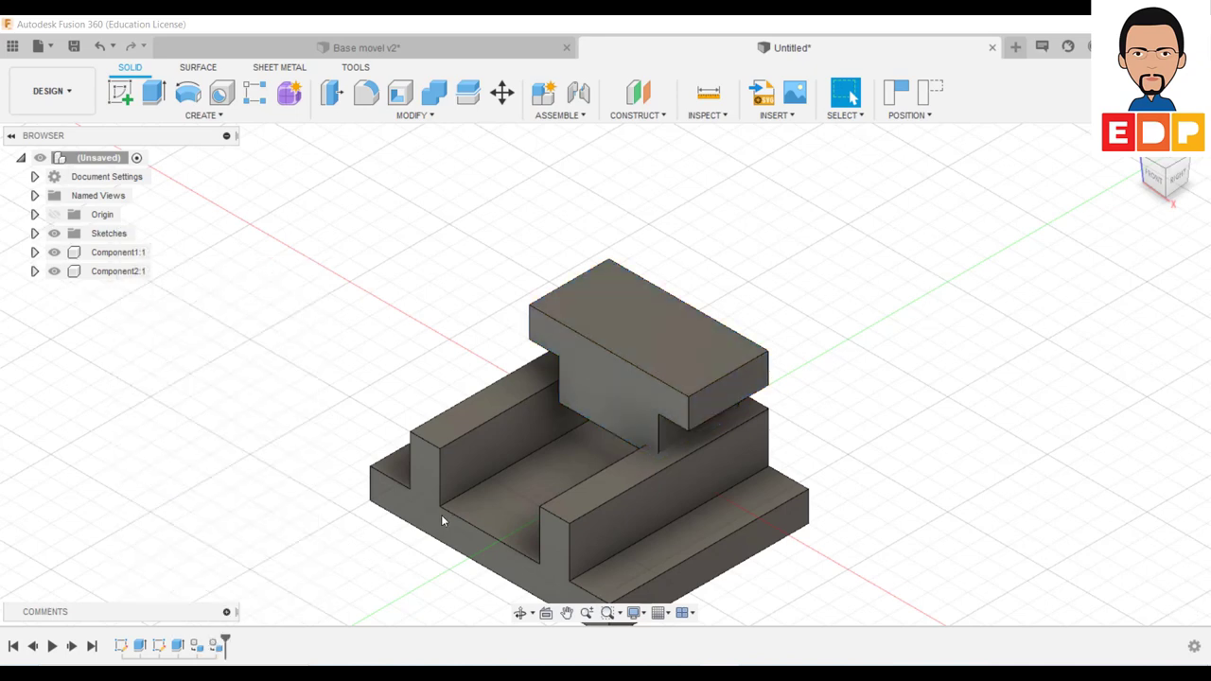
{"action": "left_click", "coordinate": [518, 515]}
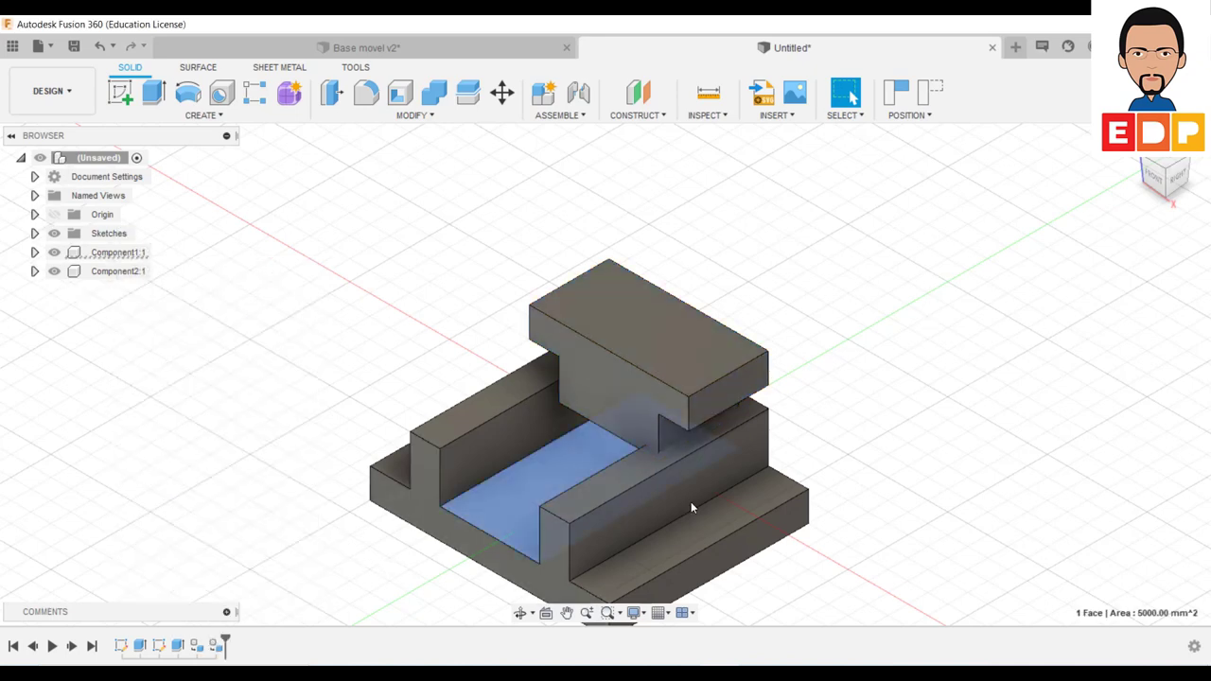
{"action": "left_click", "coordinate": [1075, 451]}
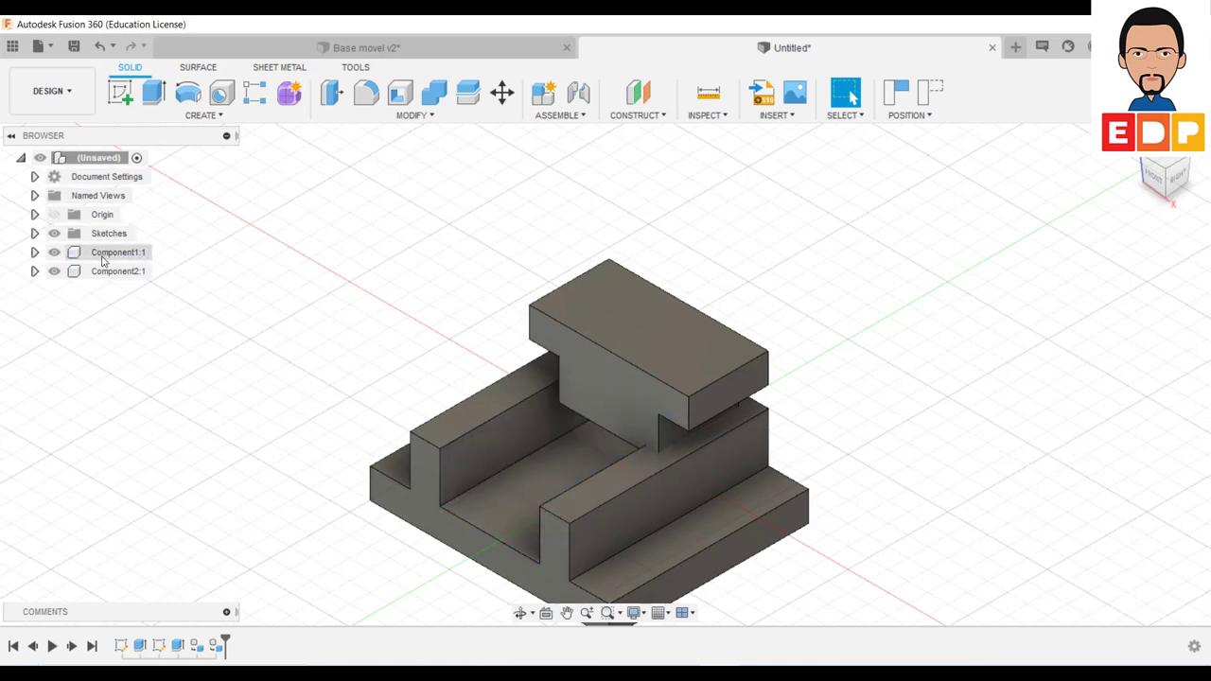
Ground the base component Component1:1 and dismiss the moved-components notice
{"action": "left_click", "coordinate": [34, 252]}
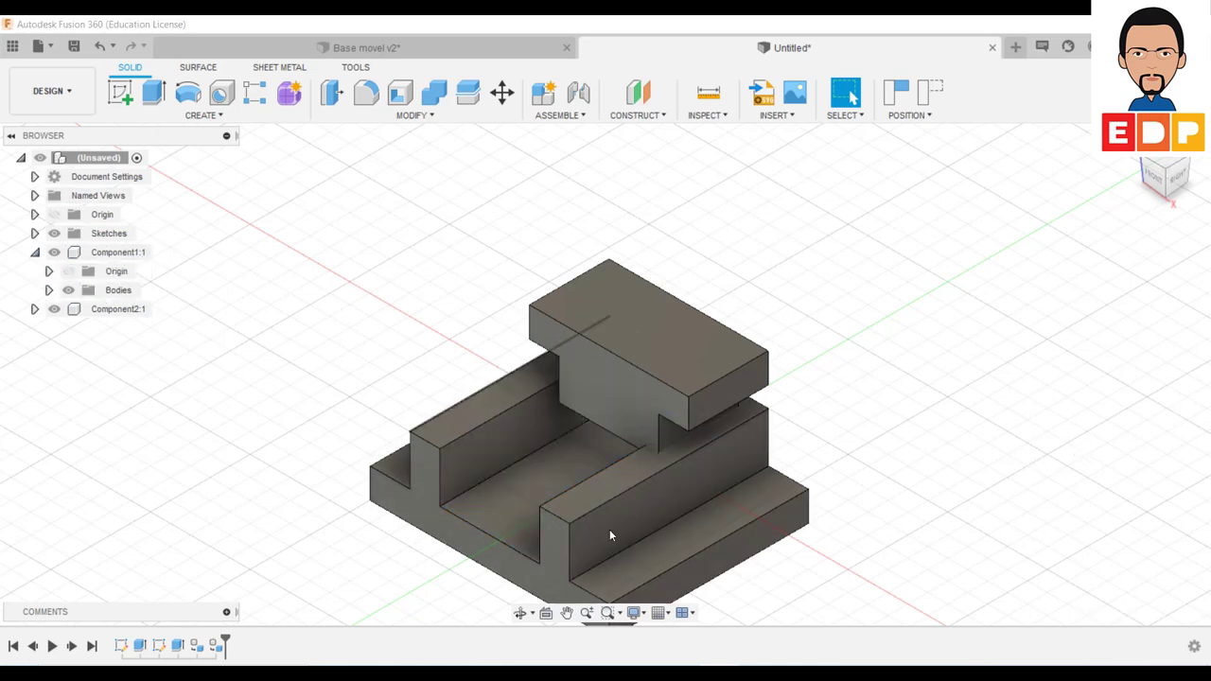
{"action": "right_click", "coordinate": [133, 255]}
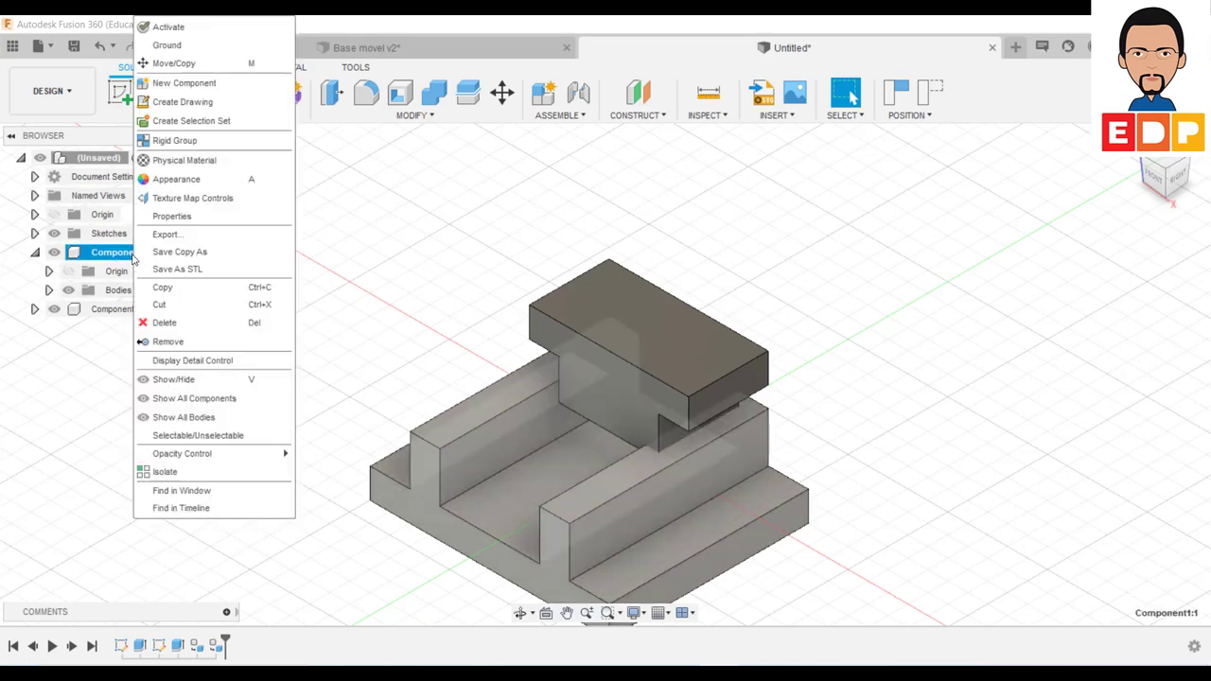
{"action": "left_click", "coordinate": [188, 48]}
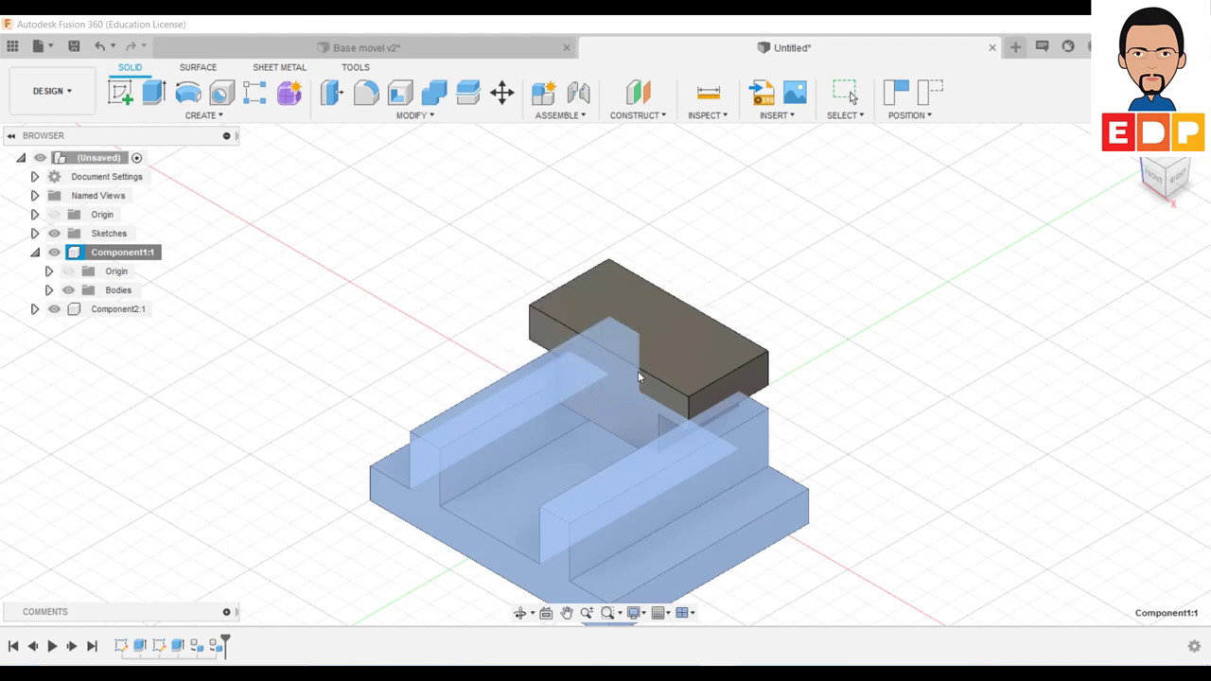
{"action": "left_click", "coordinate": [637, 372]}
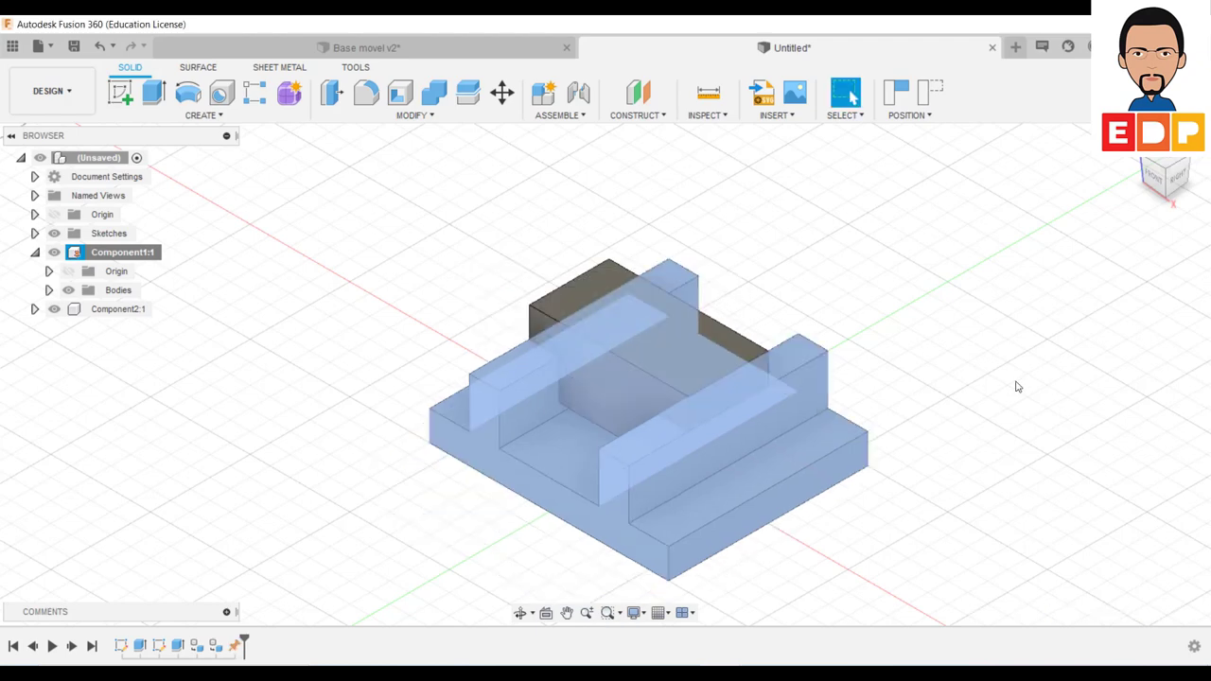
{"action": "left_click", "coordinate": [1081, 322]}
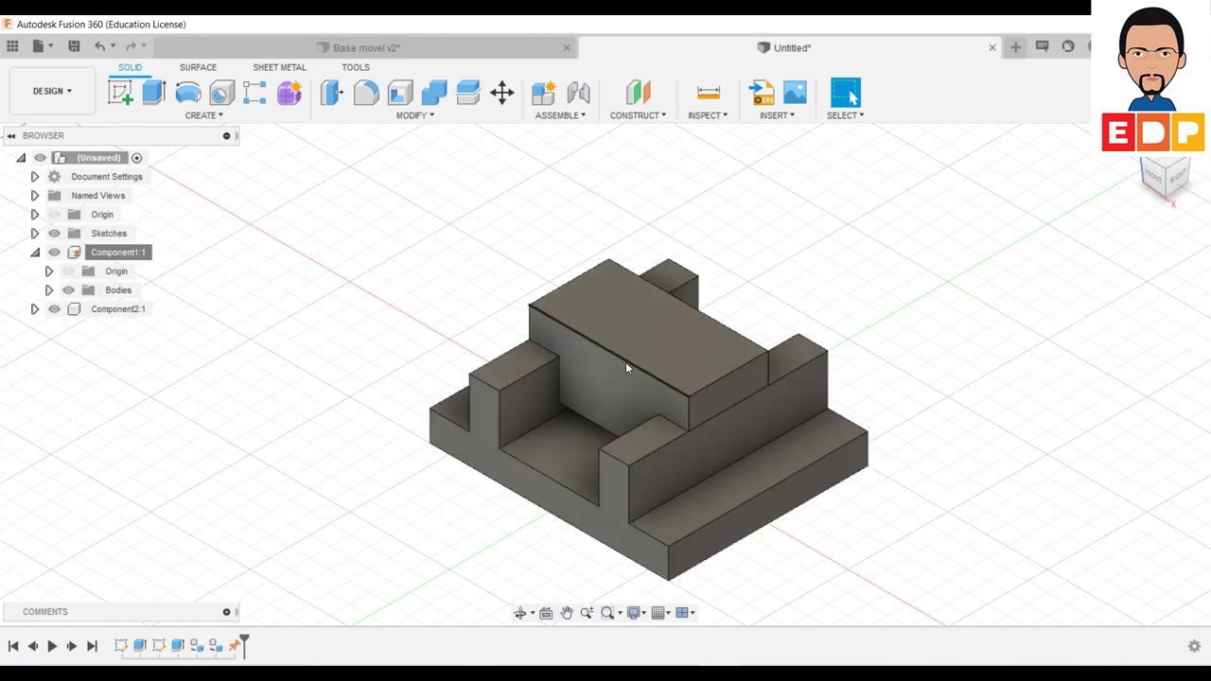
Drag the top block out of the groove, off to the left of the base
{"action": "mouse_move", "coordinate": [627, 288]}
{"action": "left_mouse_down"}
{"action": "mouse_move", "coordinate": [839, 229]}
{"action": "mouse_move", "coordinate": [689, 274]}
{"action": "left_mouse_up"}
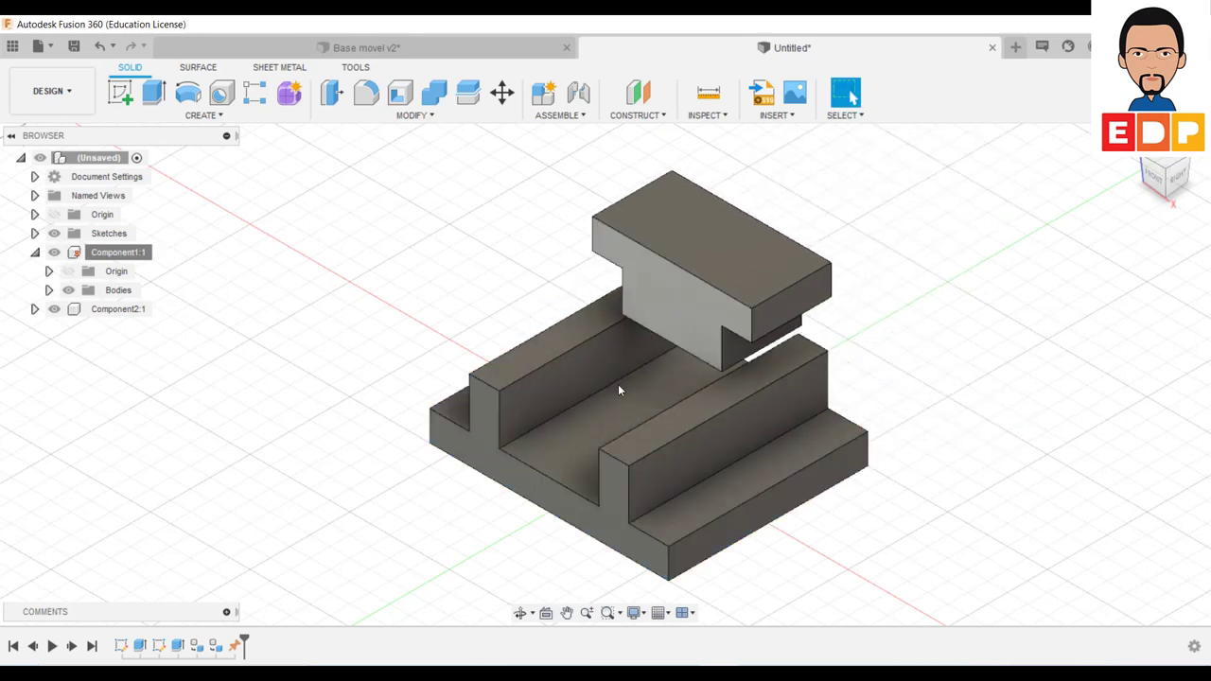
{"action": "left_click", "coordinate": [609, 408]}
{"action": "left_click", "coordinate": [811, 318]}
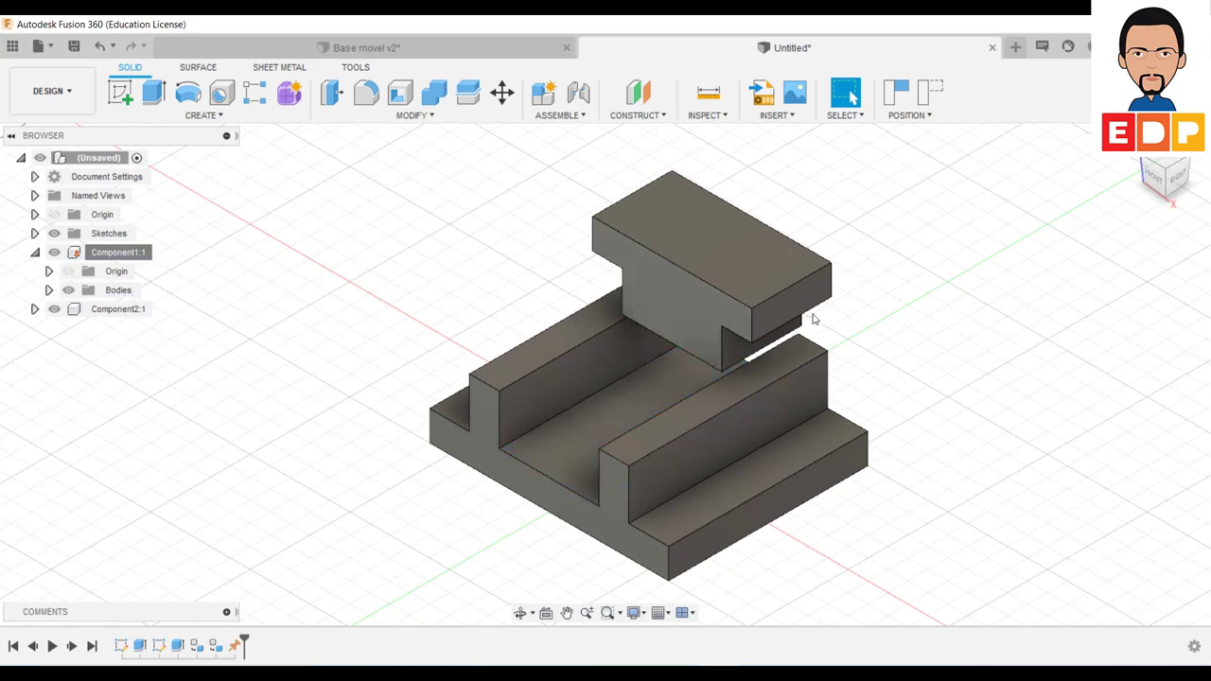
{"action": "left_click", "coordinate": [136, 157]}
{"action": "left_click_drag", "start_coordinate": [799, 319], "coordinate": [464, 324]}
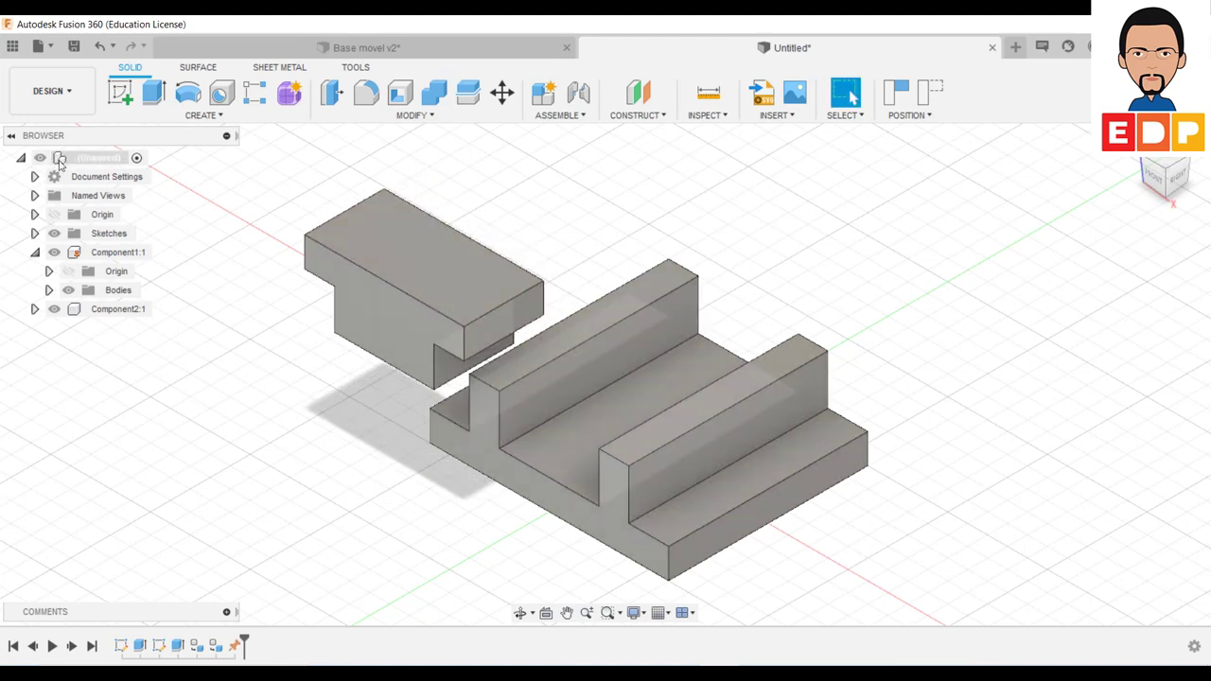
Start a joint linking a snap point on the top block to one on the base
{"action": "left_click", "coordinate": [567, 116]}
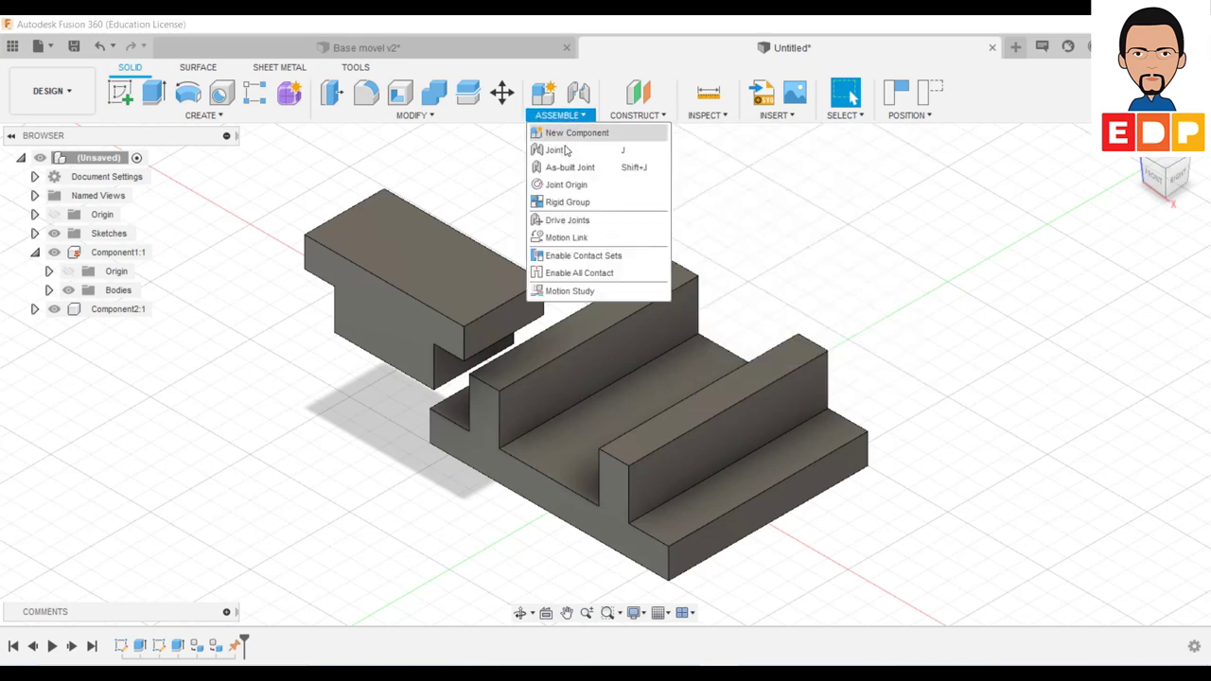
{"action": "left_click", "coordinate": [565, 151]}
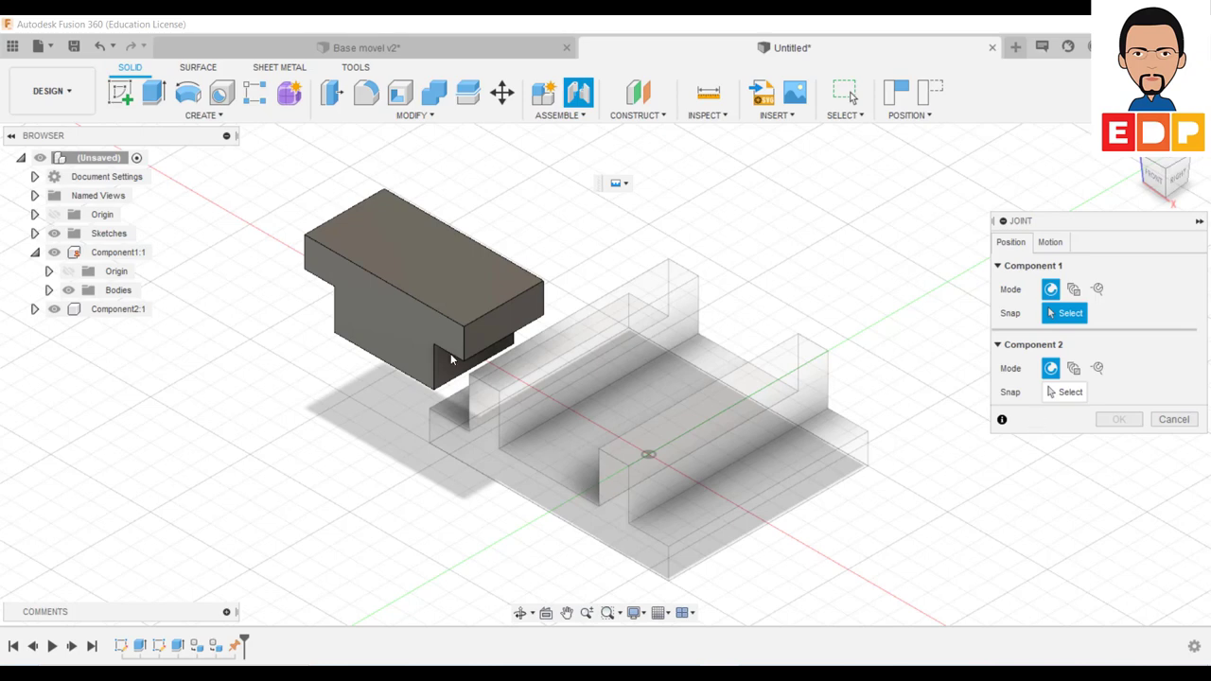
{"action": "left_click", "coordinate": [385, 370]}
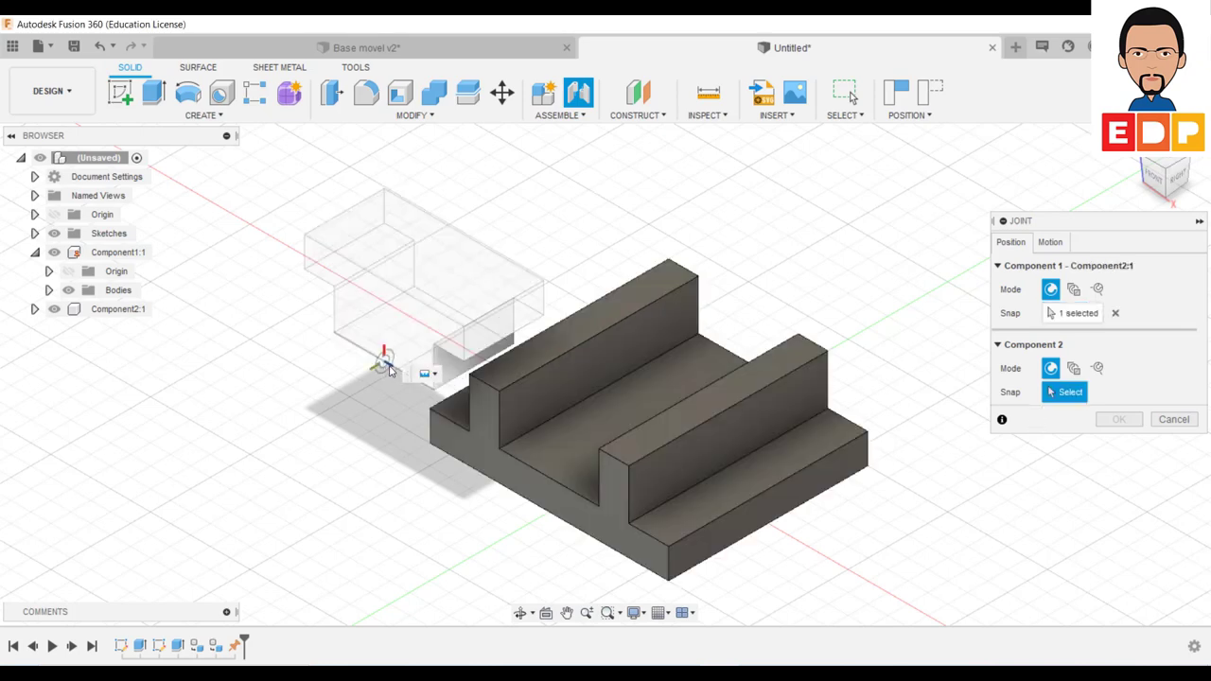
{"action": "left_click", "coordinate": [554, 486]}
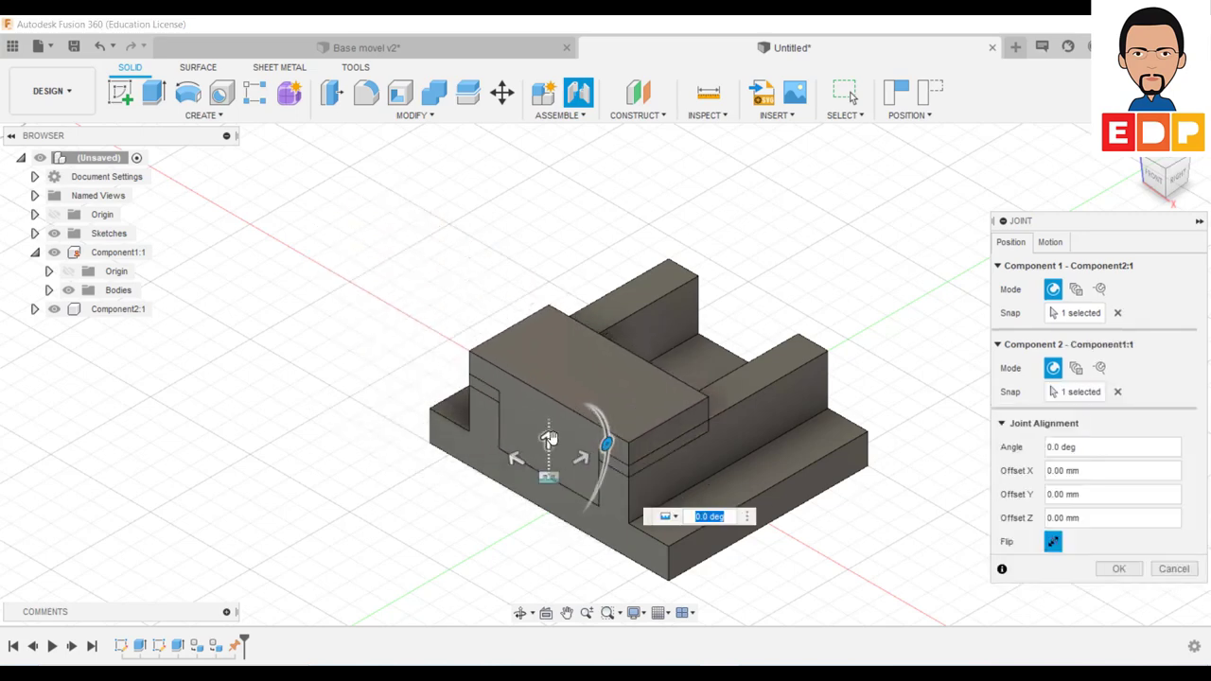
Set the joint's Offset X to 5 mm and confirm the joint
{"action": "left_click", "coordinate": [548, 437]}
{"action": "left_click_drag", "start_coordinate": [548, 438], "coordinate": [549, 426]}
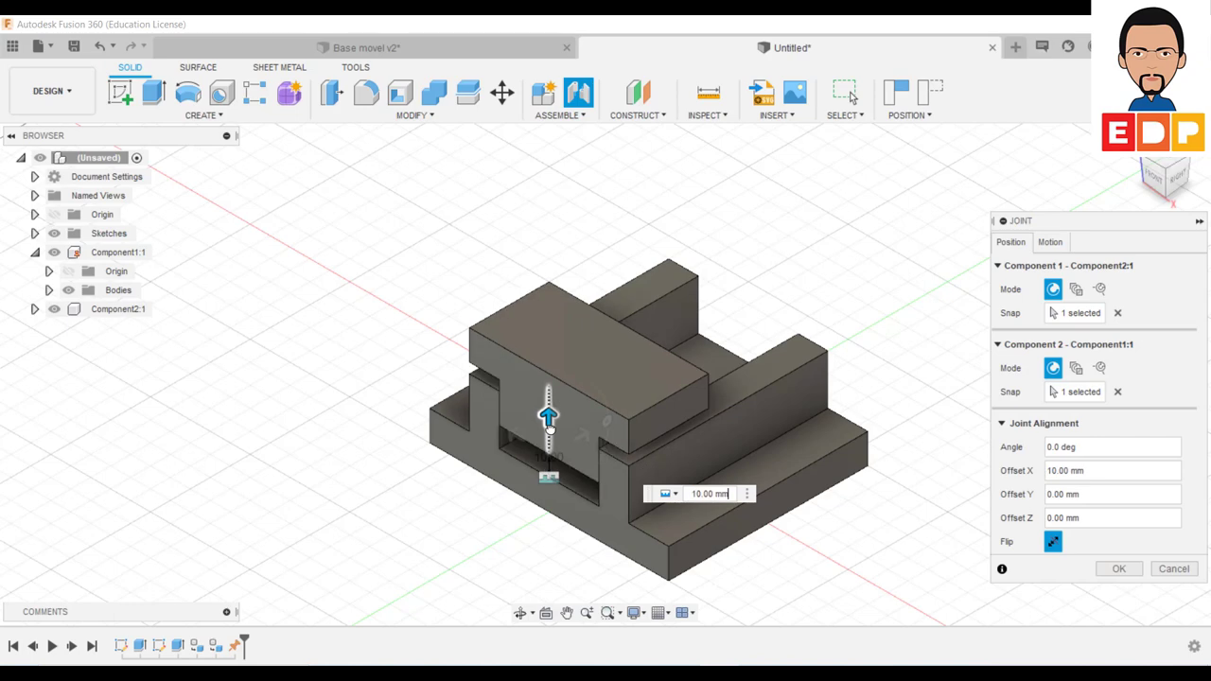
{"action": "left_click", "coordinate": [1156, 180]}
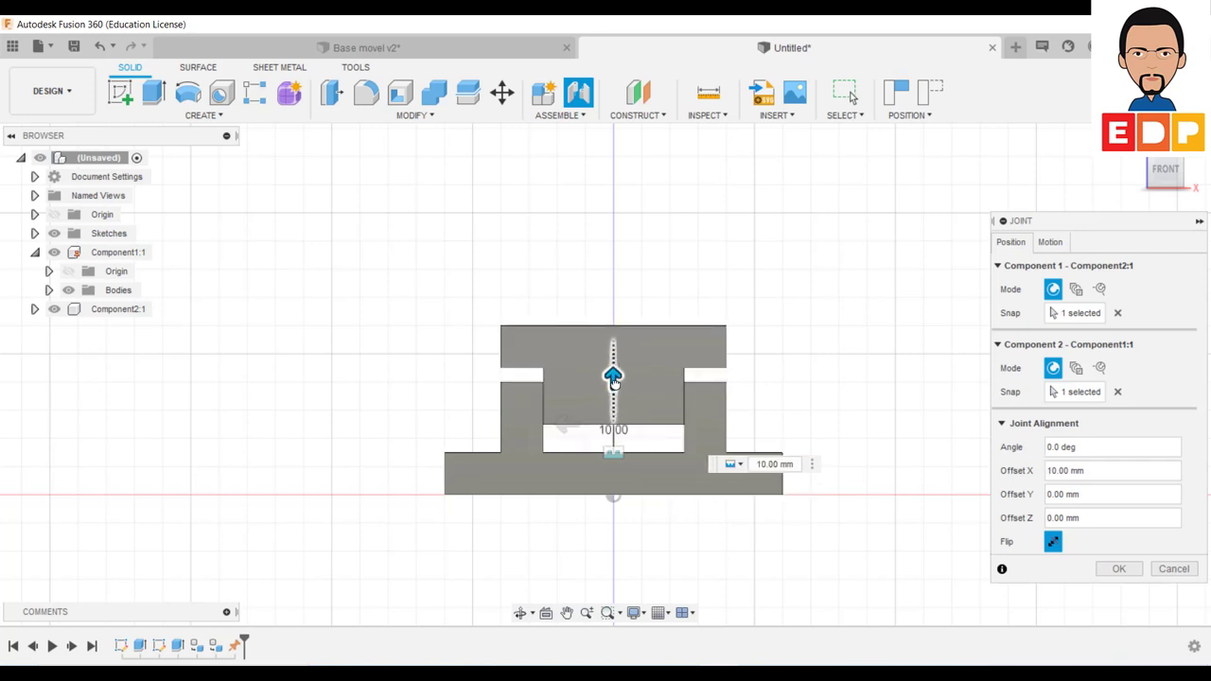
{"action": "left_click", "coordinate": [1071, 470]}
{"action": "mouse_move", "coordinate": [1111, 470]}
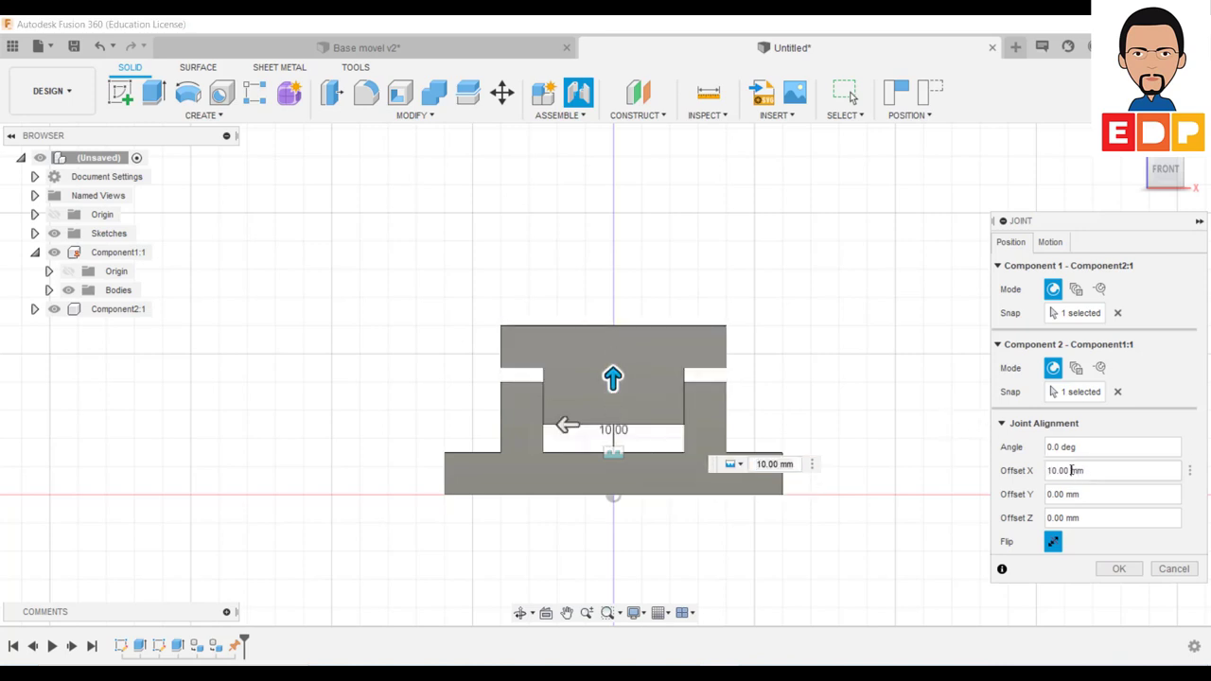
{"action": "double_click", "coordinate": [1051, 470]}
{"action": "type", "text": "0"}
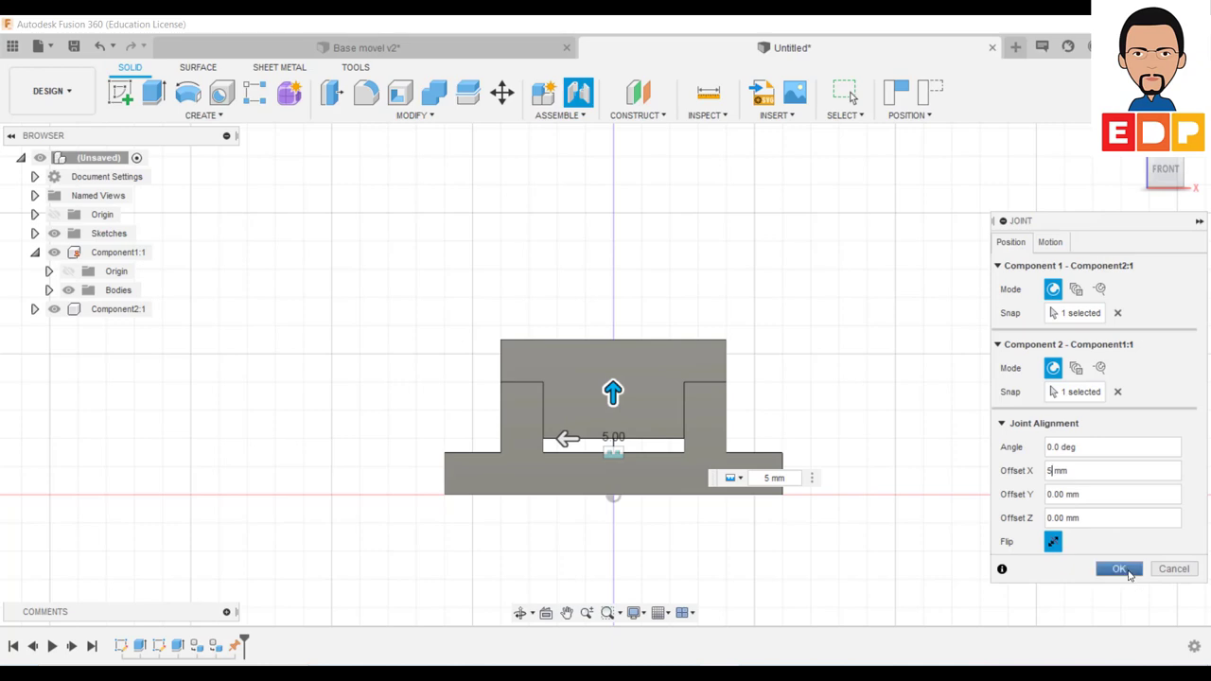
{"action": "left_click", "coordinate": [1121, 571]}
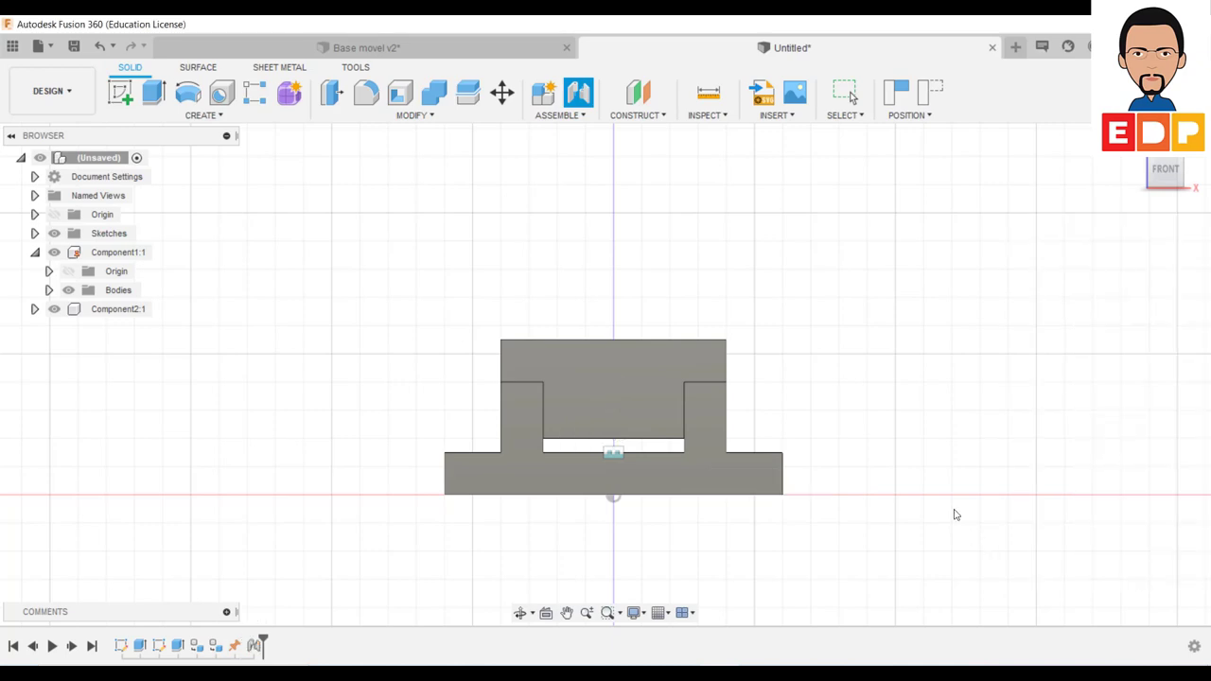
Edit the Rigid1 joint and show its Motion settings
{"action": "left_click", "coordinate": [1178, 163]}
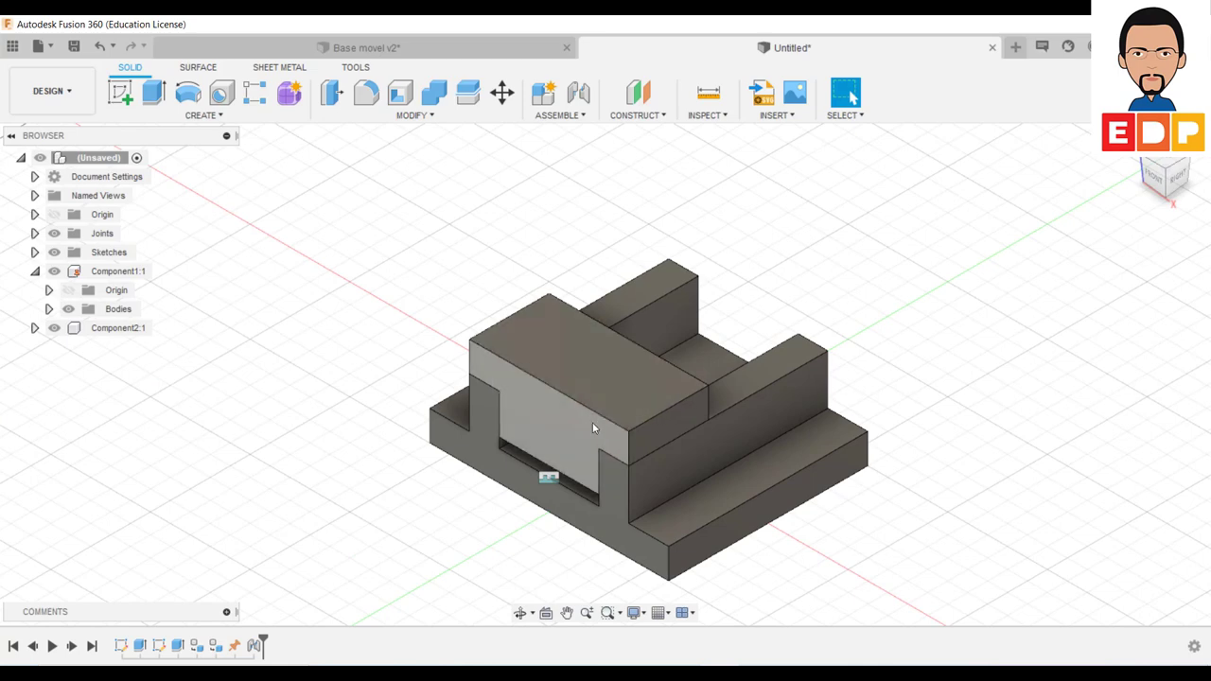
{"action": "left_click", "coordinate": [34, 234]}
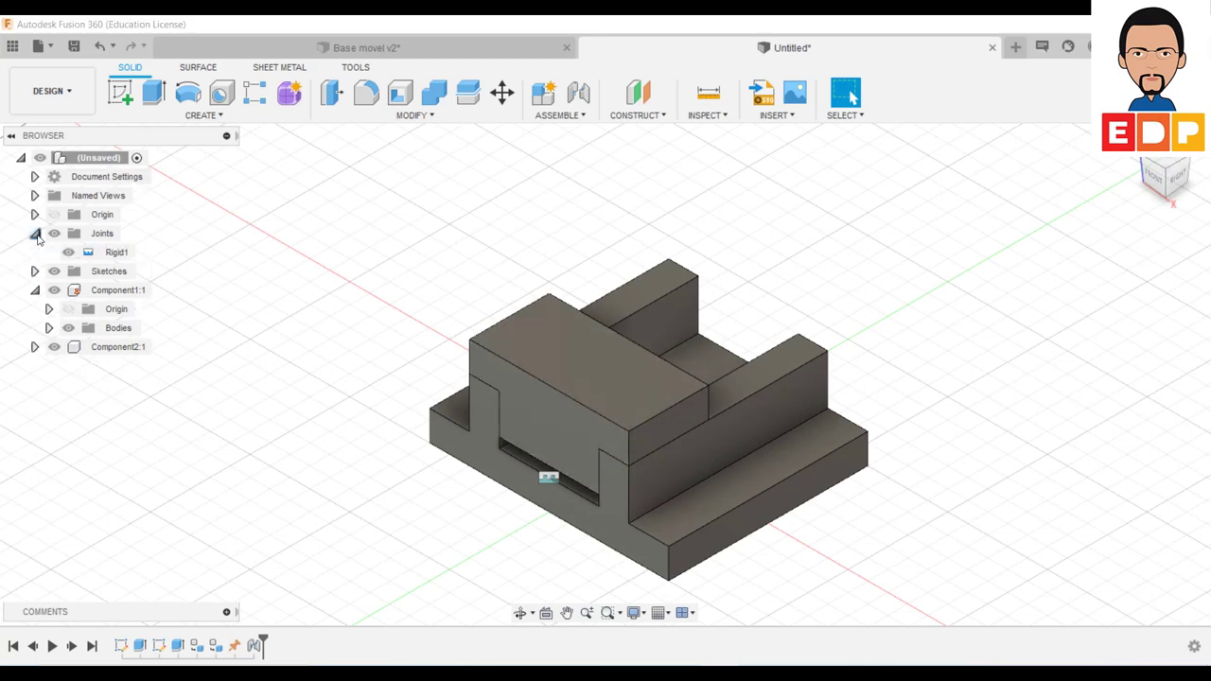
{"action": "right_click", "coordinate": [120, 255]}
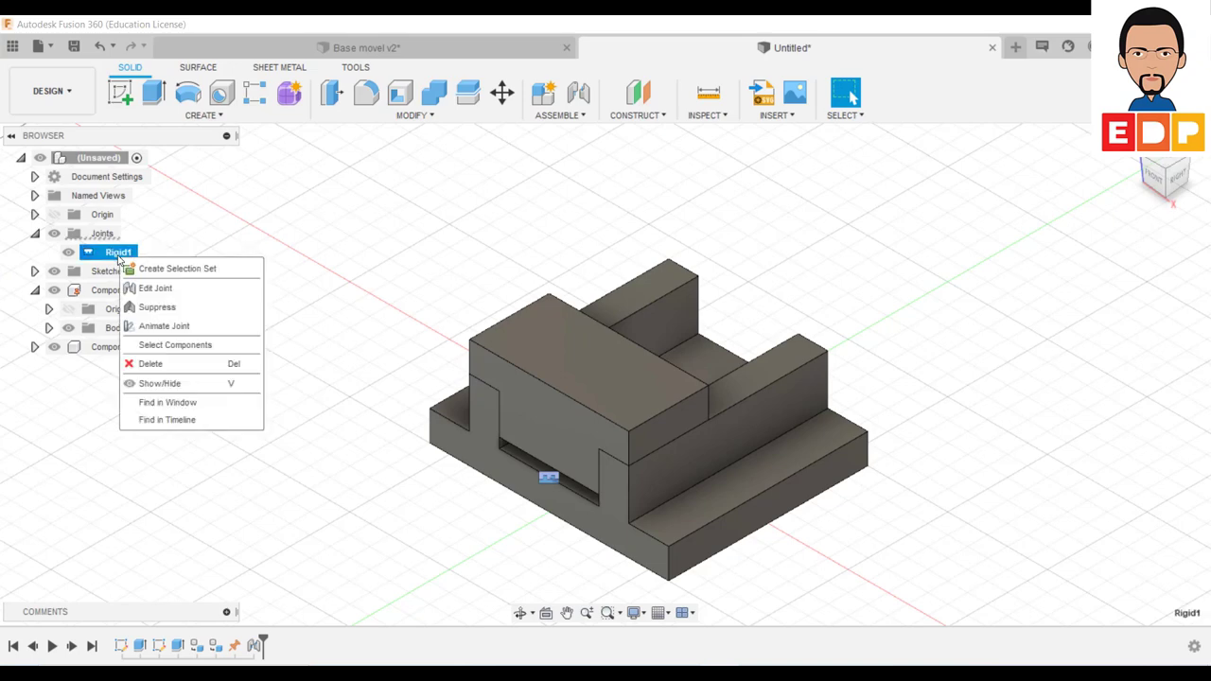
{"action": "left_click", "coordinate": [136, 290]}
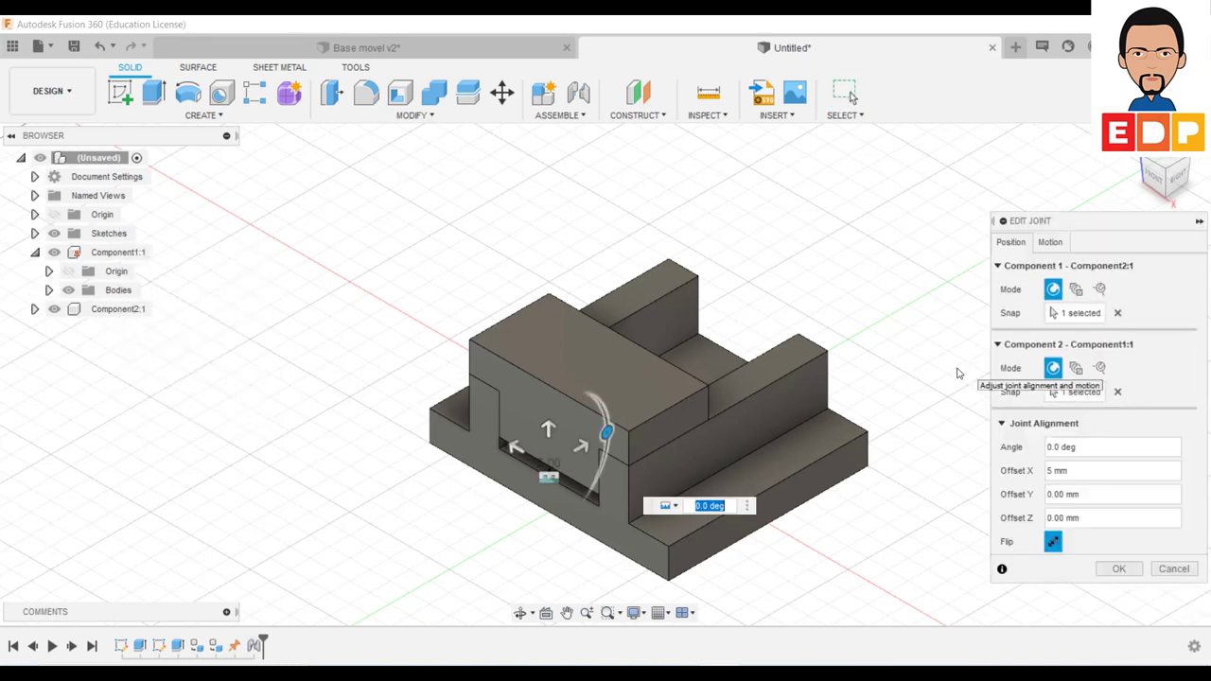
{"action": "left_click", "coordinate": [1052, 242]}
{"action": "left_click", "coordinate": [1012, 243]}
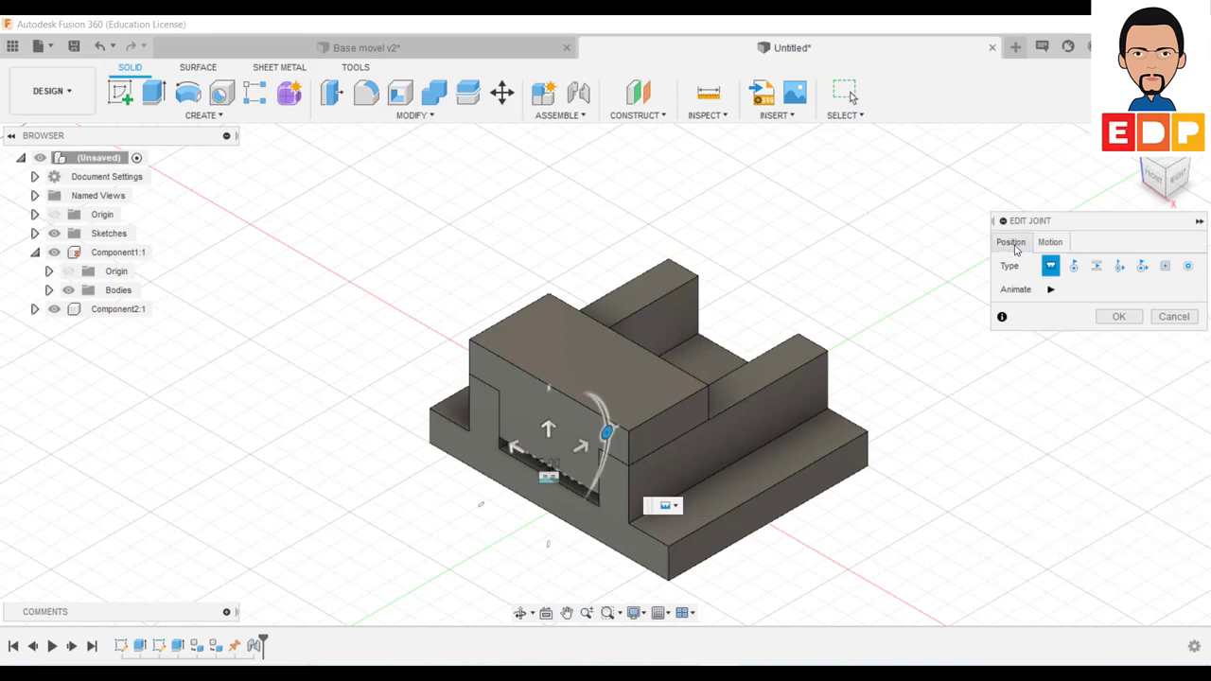
{"action": "left_click", "coordinate": [1048, 244]}
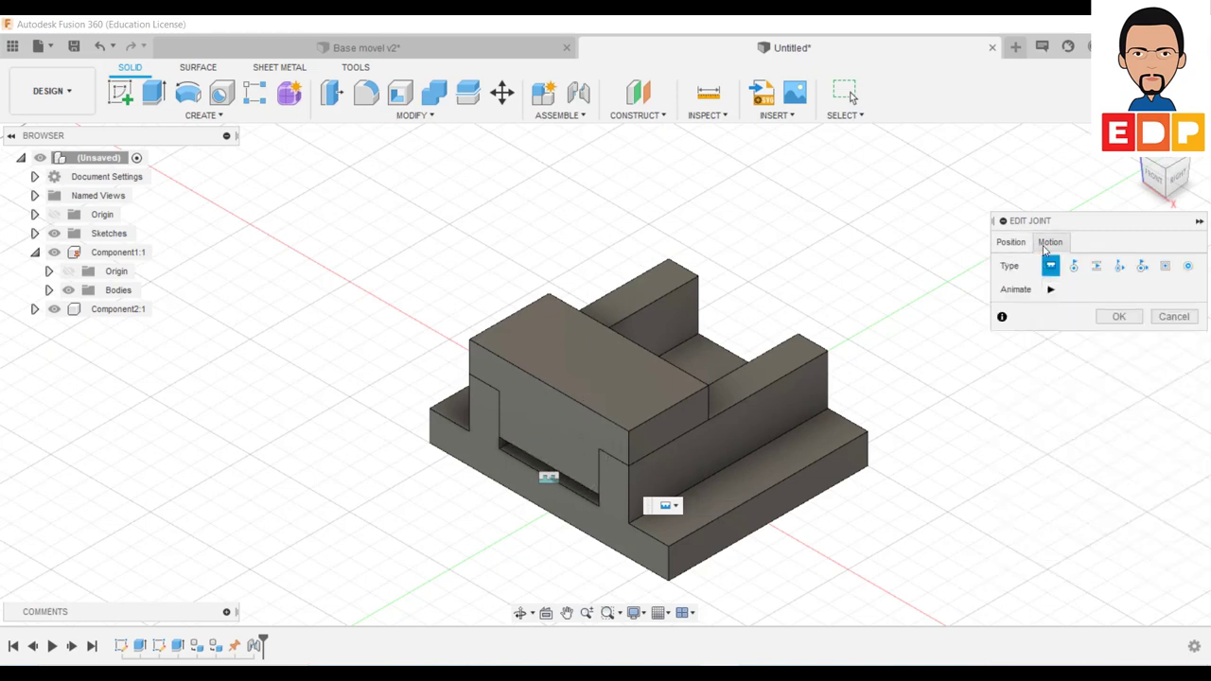
Change the joint type to Slider along the Y axis, preview the motion and confirm
{"action": "left_click", "coordinate": [1096, 268]}
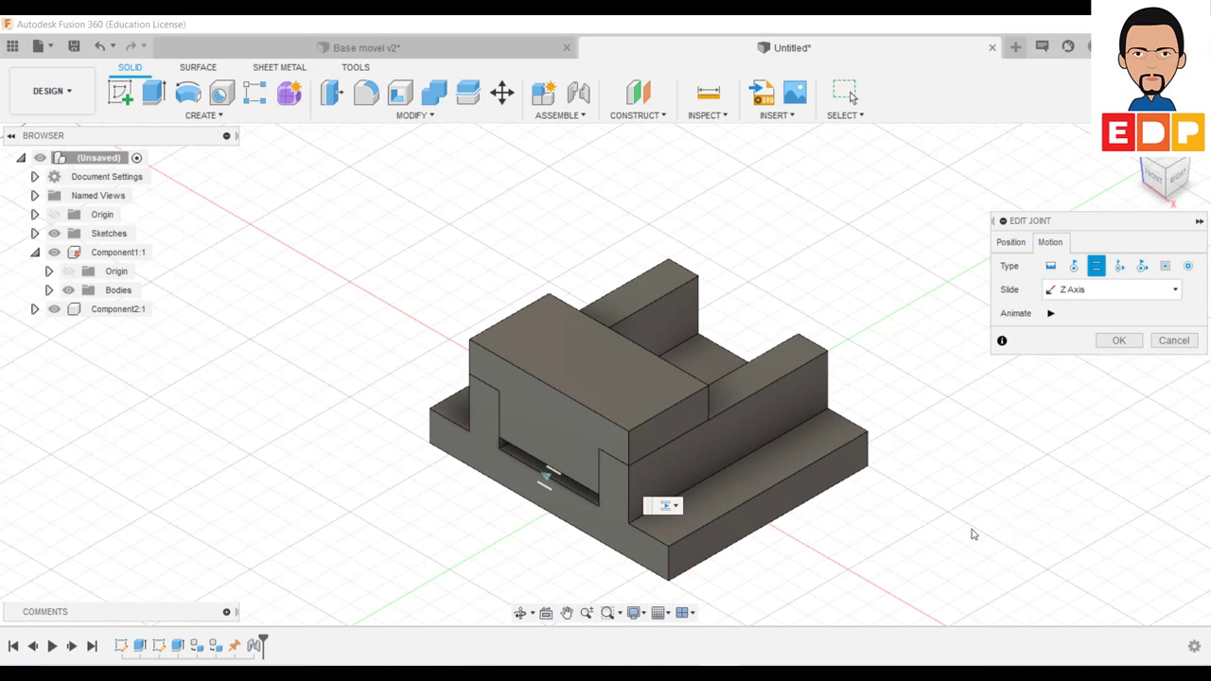
{"action": "left_click", "coordinate": [1076, 296]}
{"action": "left_click", "coordinate": [1073, 328]}
{"action": "left_click", "coordinate": [1050, 314]}
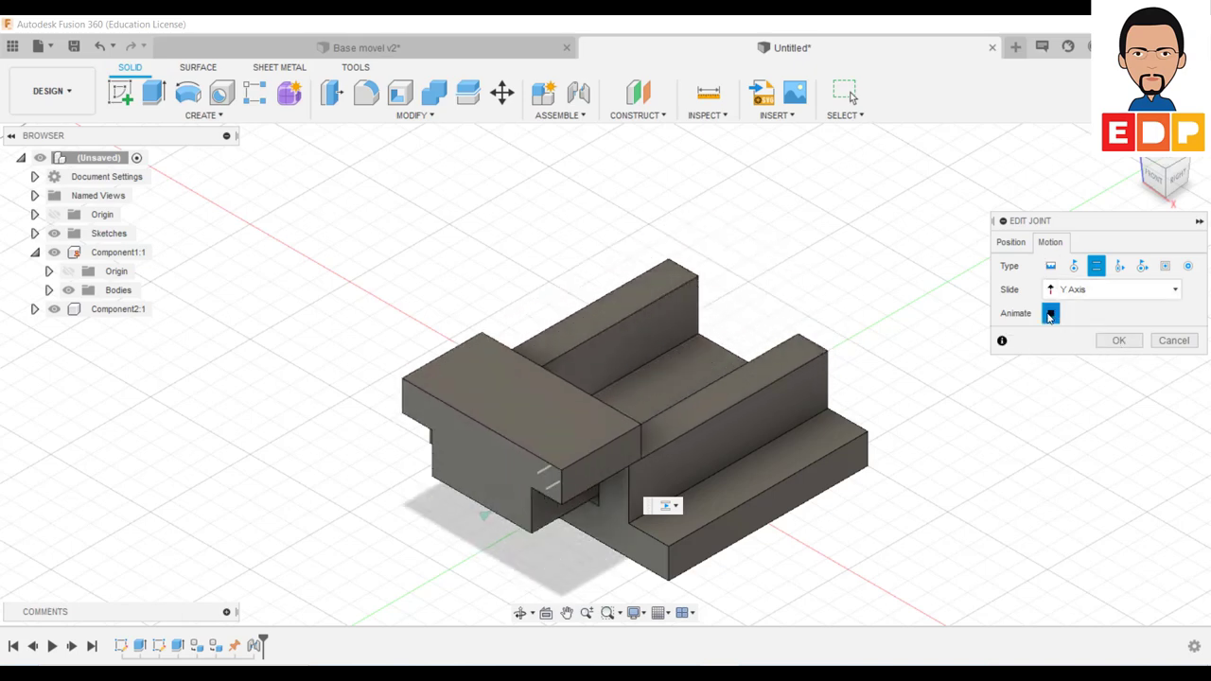
{"action": "left_click", "coordinate": [1118, 340]}
{"action": "left_click", "coordinate": [34, 233]}
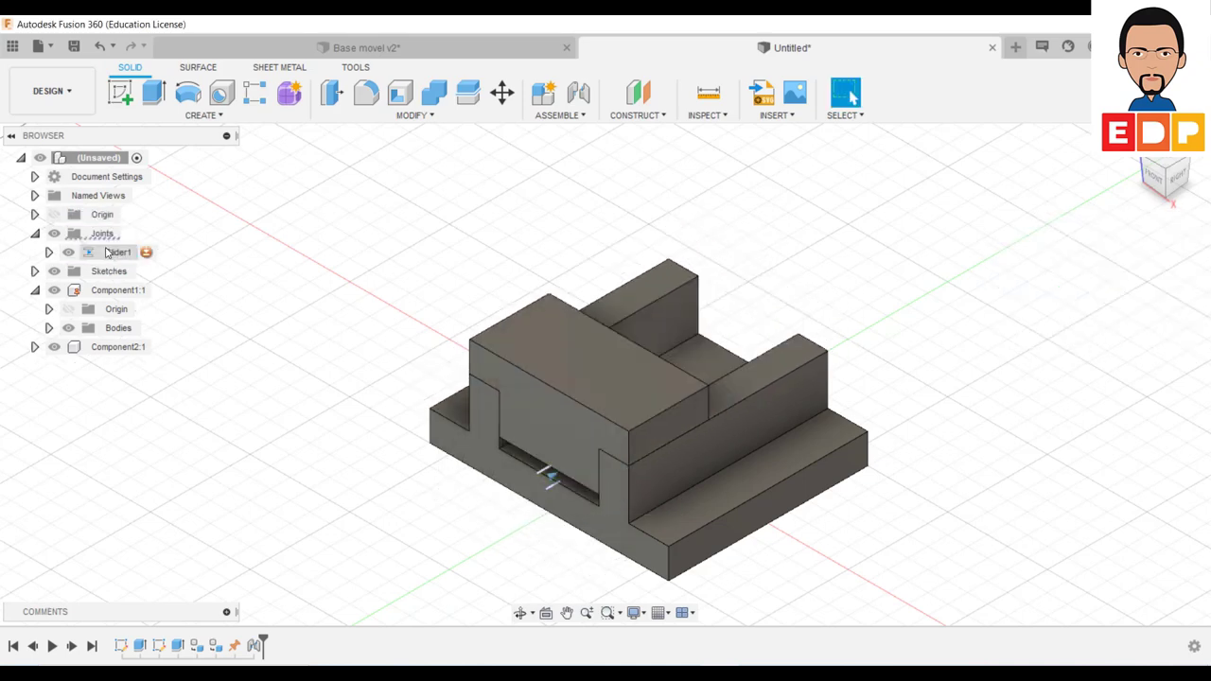
Turn on minimum and maximum travel limits for Slider1 and enter initial limit values
{"action": "mouse_move", "coordinate": [118, 252]}
{"action": "left_click", "coordinate": [145, 257]}
{"action": "left_click", "coordinate": [147, 253]}
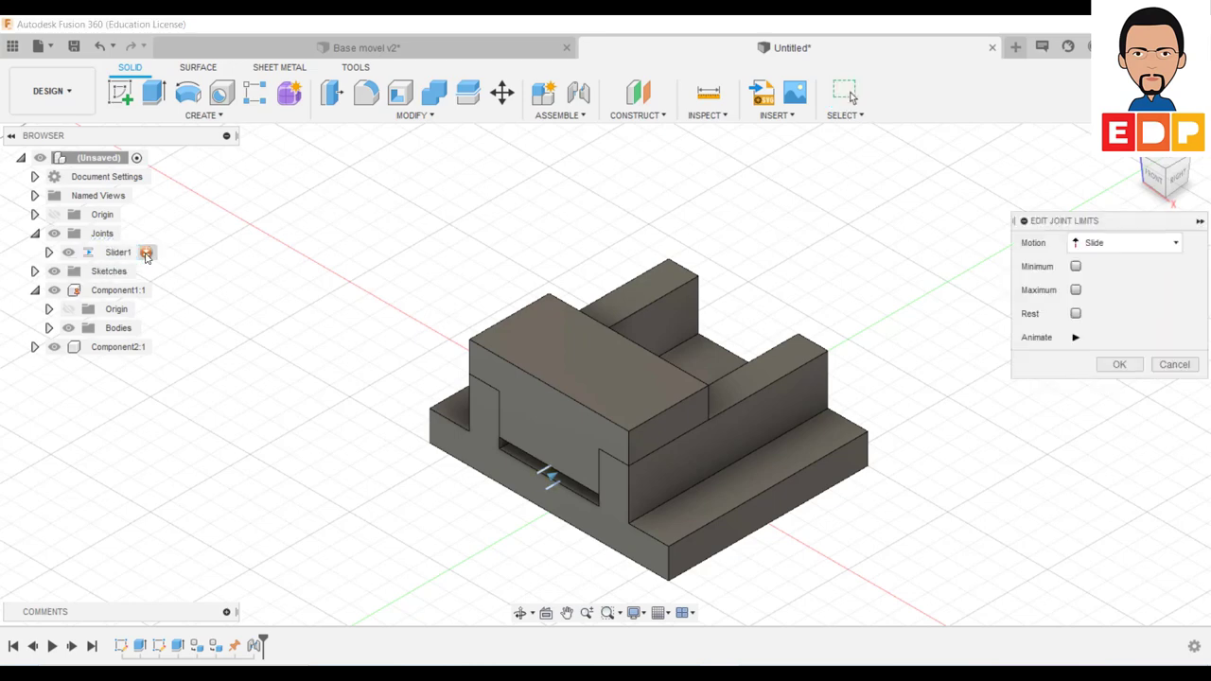
{"action": "left_click", "coordinate": [1076, 266]}
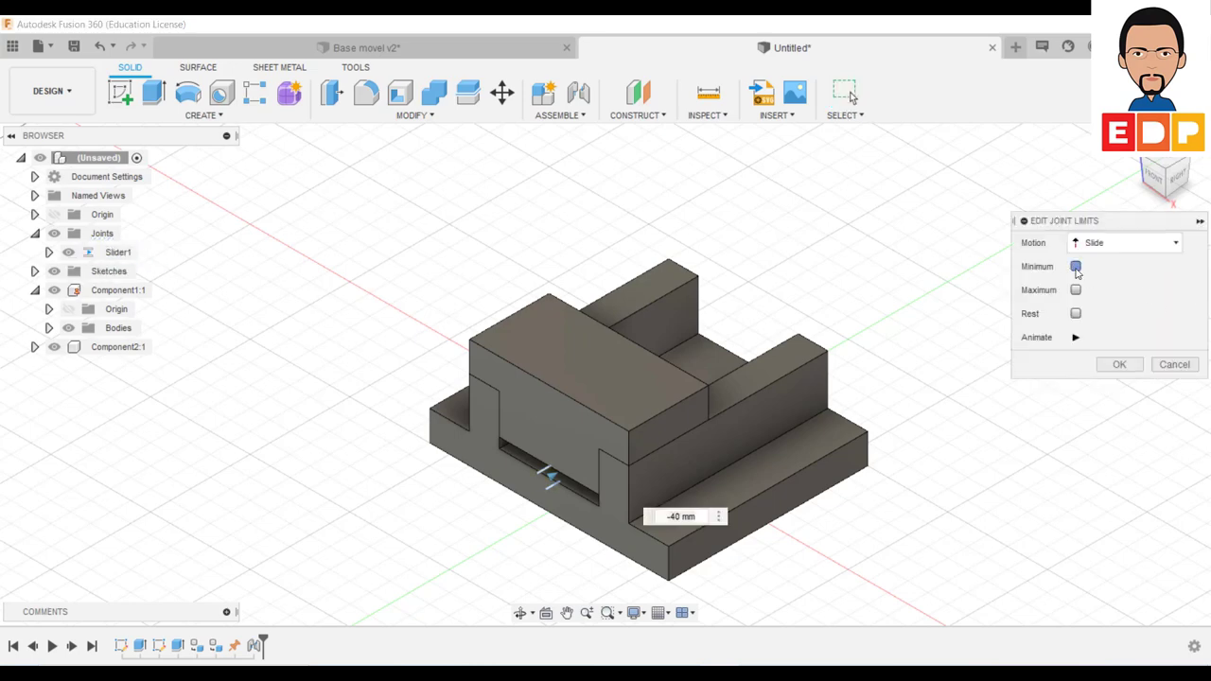
{"action": "left_click", "coordinate": [1076, 314]}
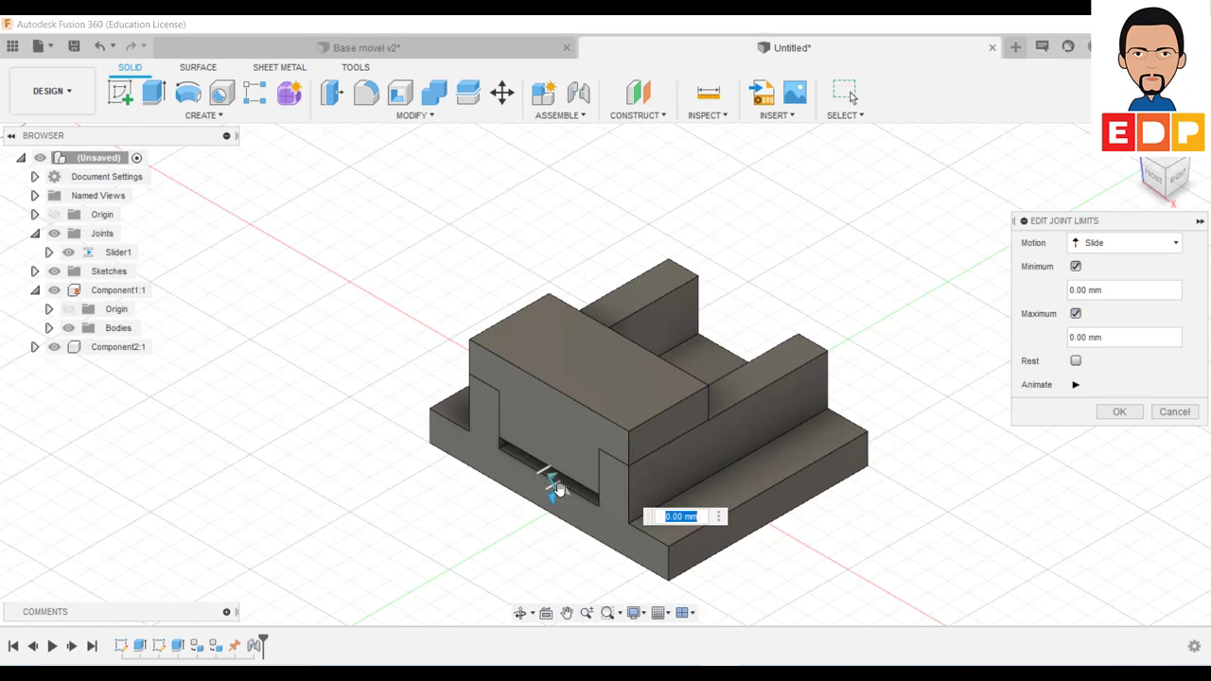
{"action": "mouse_move", "coordinate": [1124, 289]}
{"action": "left_click_drag", "start_coordinate": [1086, 289], "coordinate": [1071, 291]}
{"action": "type", "text": "10"}
{"action": "type", "text": "0"}
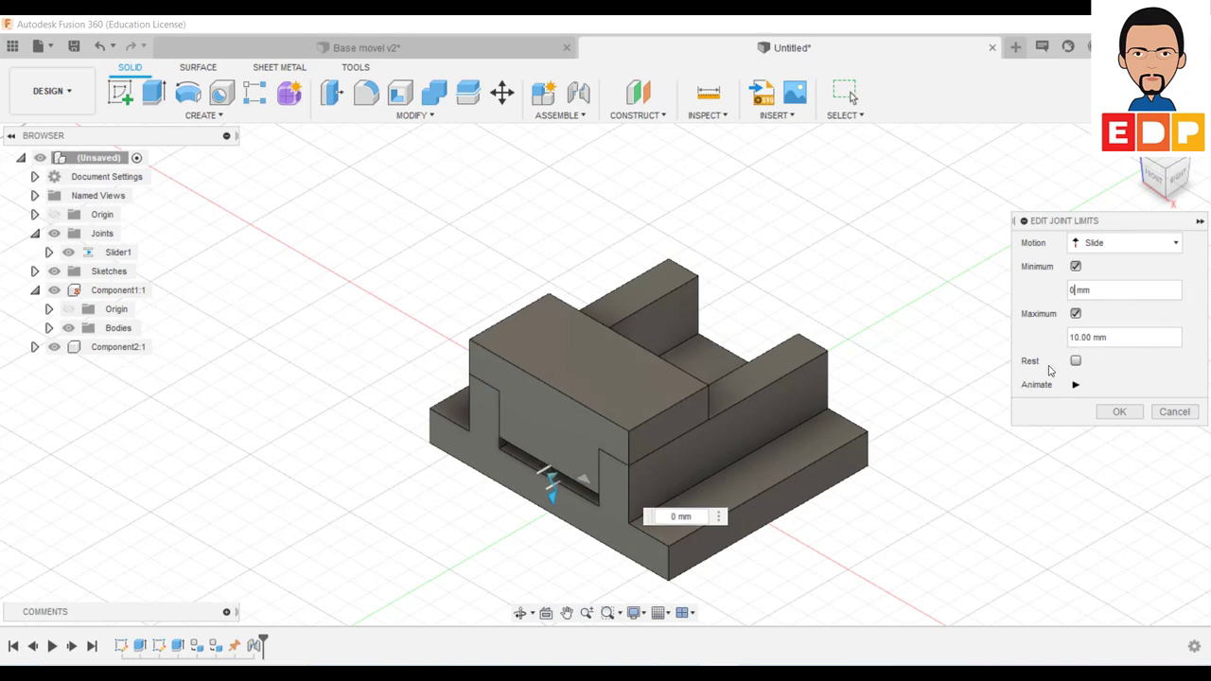
{"action": "left_click_drag", "start_coordinate": [1091, 340], "coordinate": [1047, 347]}
{"action": "type", "text": "1"}
{"action": "key", "text": "Tab"}
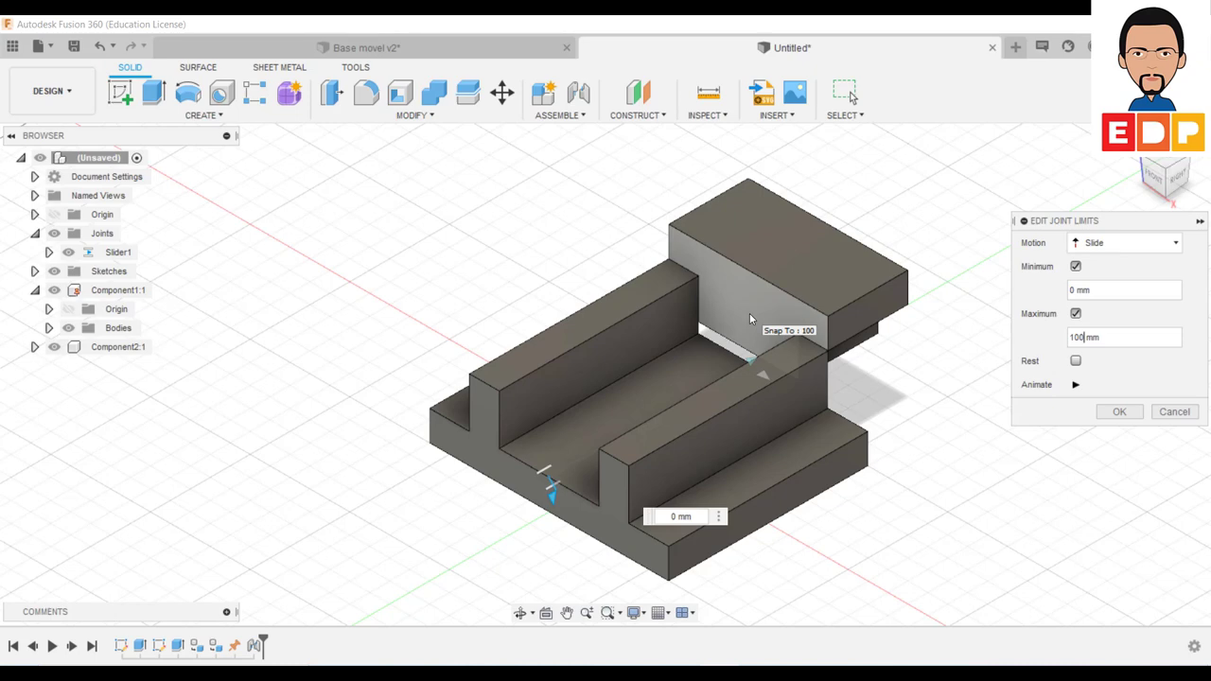
{"action": "key", "text": "BackSpace"}
{"action": "key", "text": "BackSpace"}
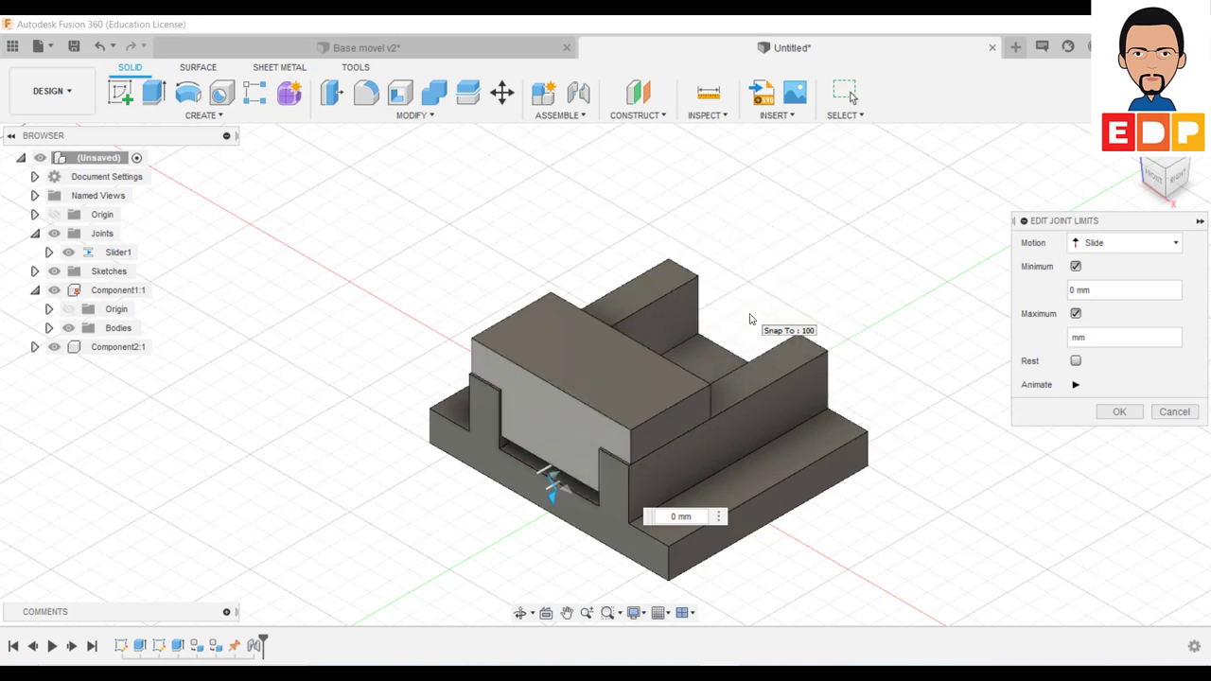
{"action": "type", "text": "80"}
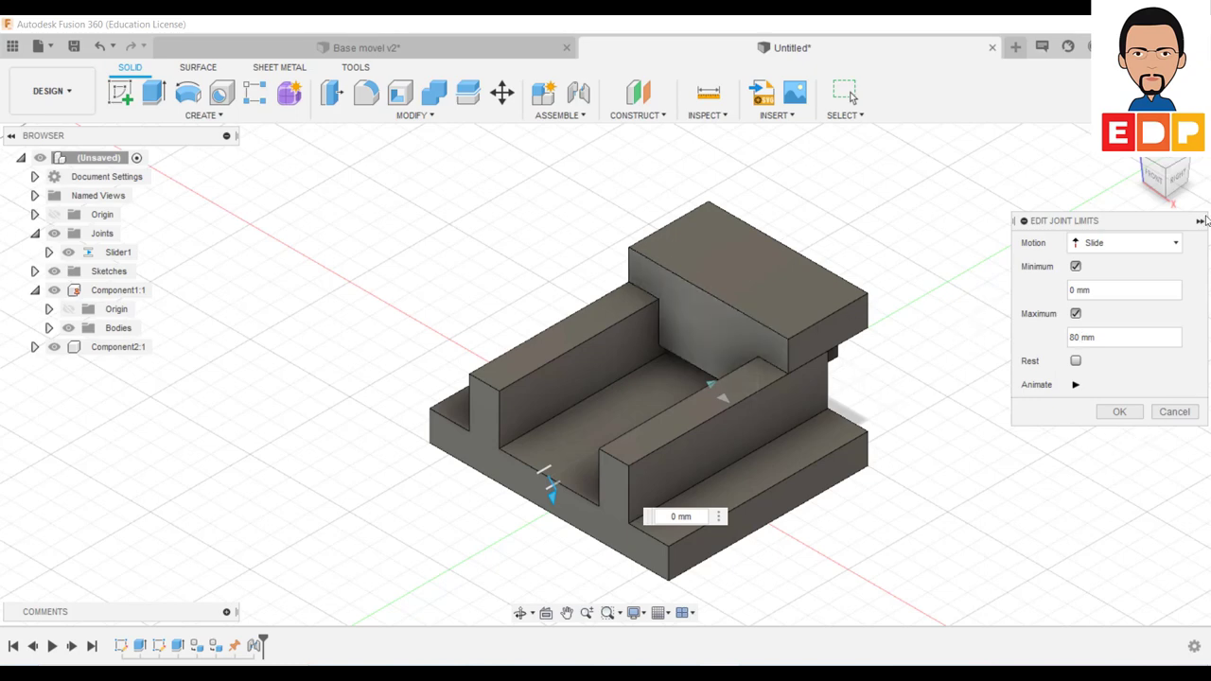
Set the maximum limit to 60 mm, preview the block's travel, and accept the limits
{"action": "left_click", "coordinate": [1179, 178]}
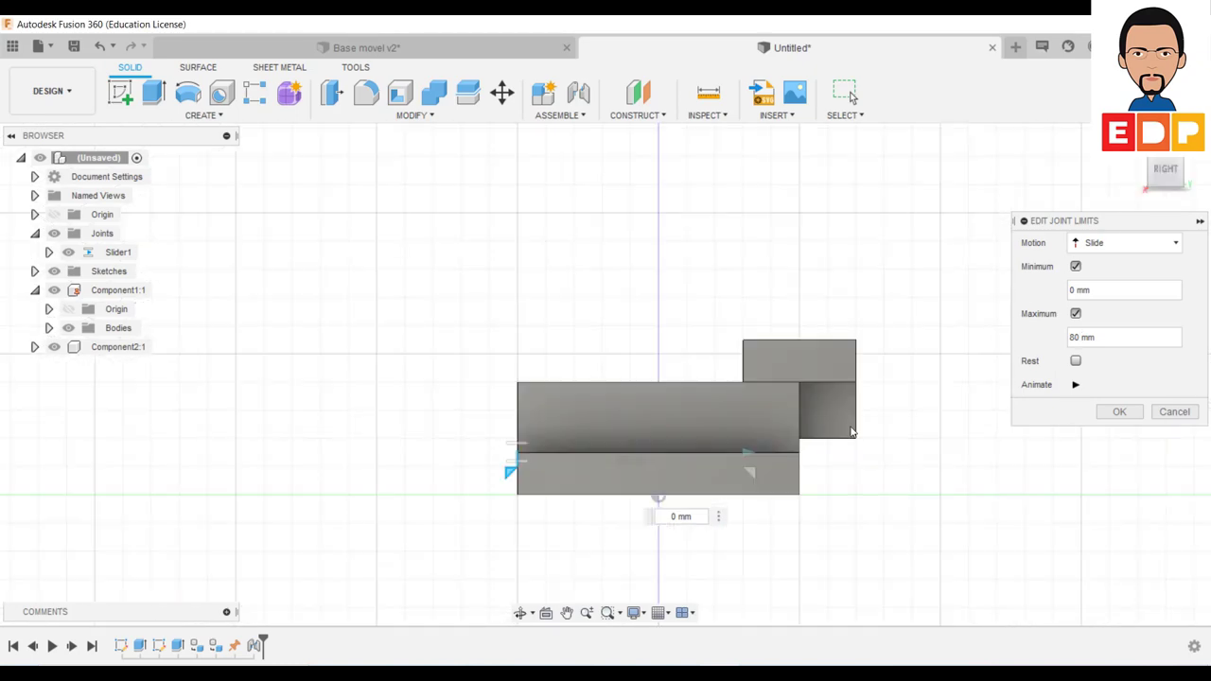
{"action": "mouse_move", "coordinate": [1124, 337]}
{"action": "double_click", "coordinate": [1073, 338]}
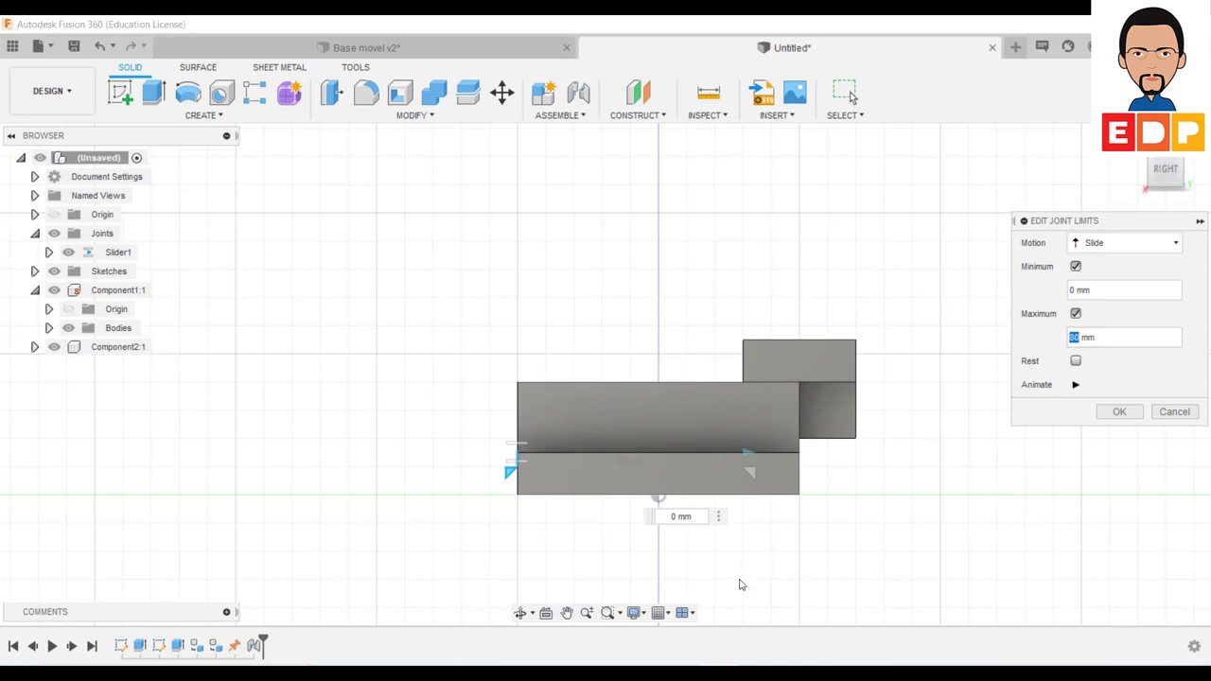
{"action": "type", "text": "6"}
{"action": "key", "text": "Return"}
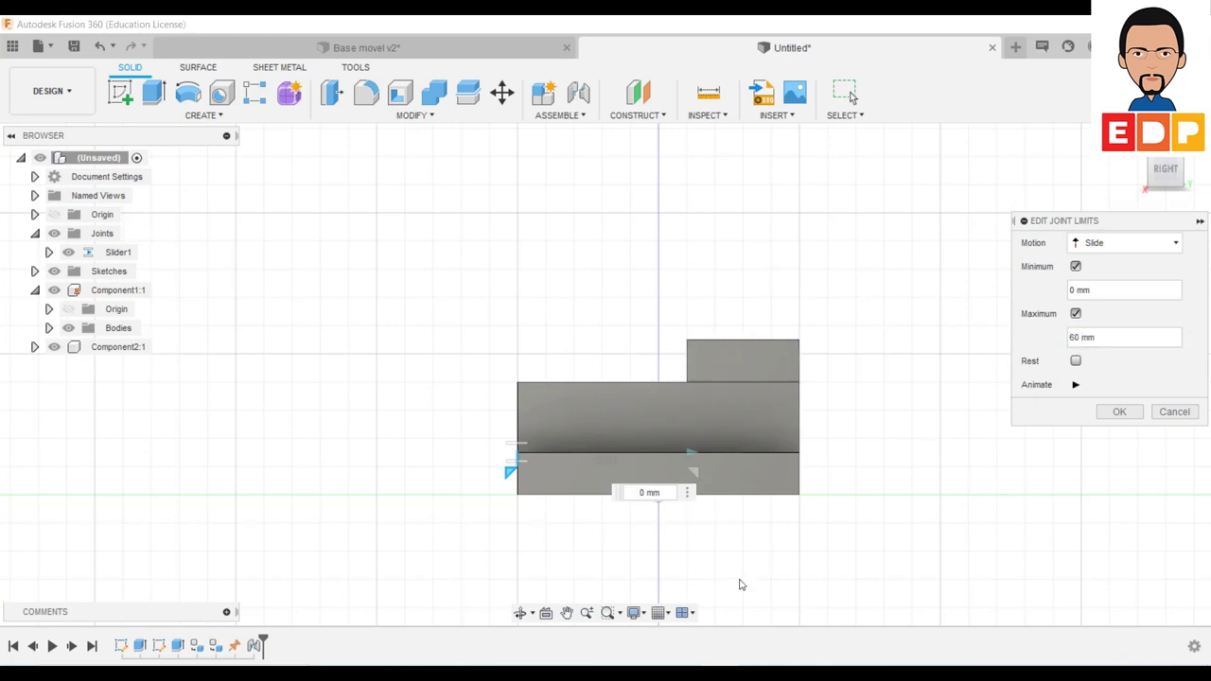
{"action": "left_click", "coordinate": [1076, 385]}
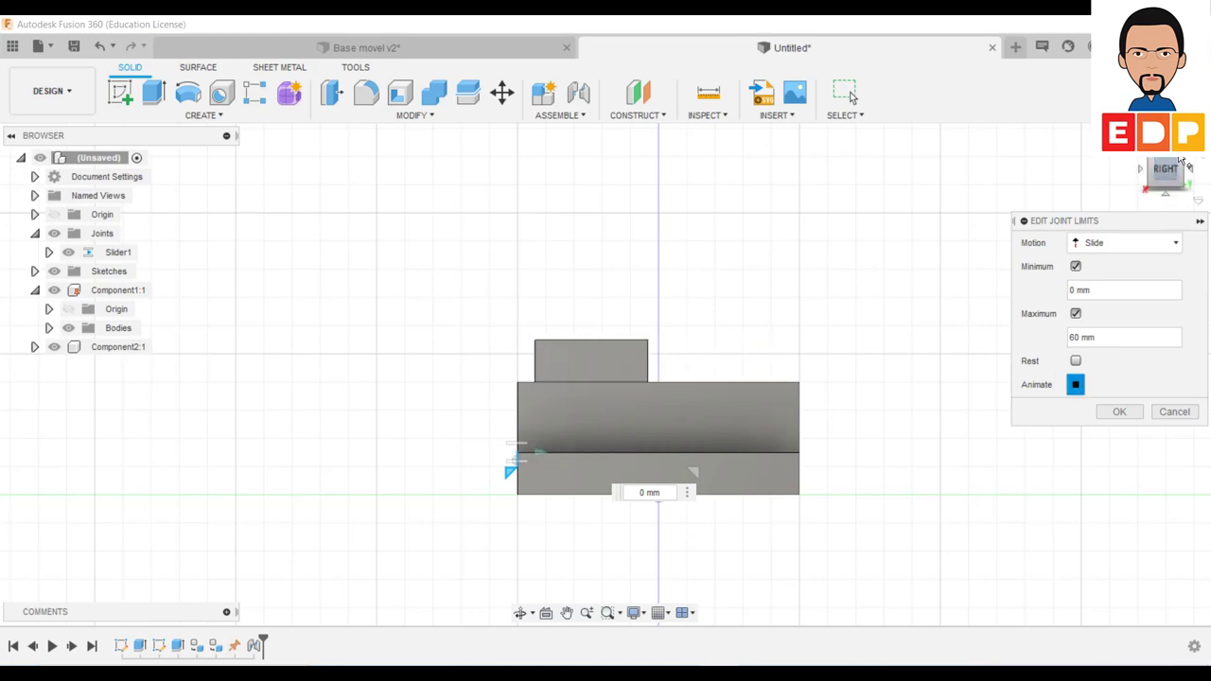
{"action": "left_click", "coordinate": [1183, 163]}
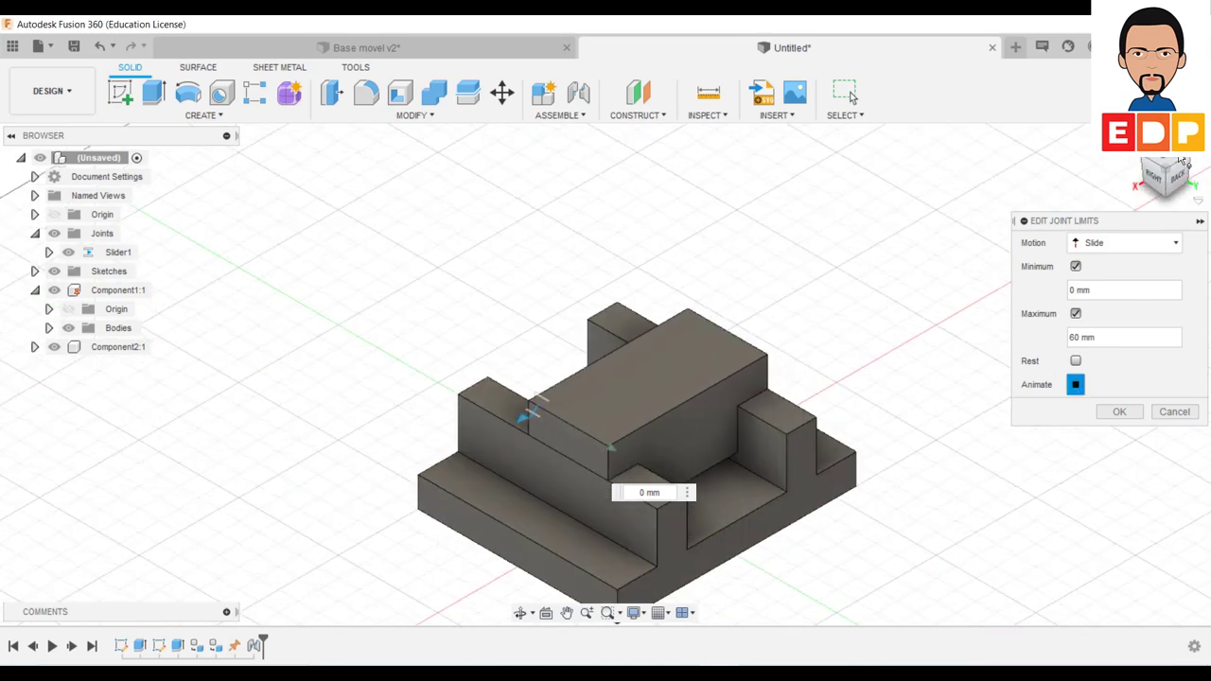
{"action": "left_click", "coordinate": [1143, 164]}
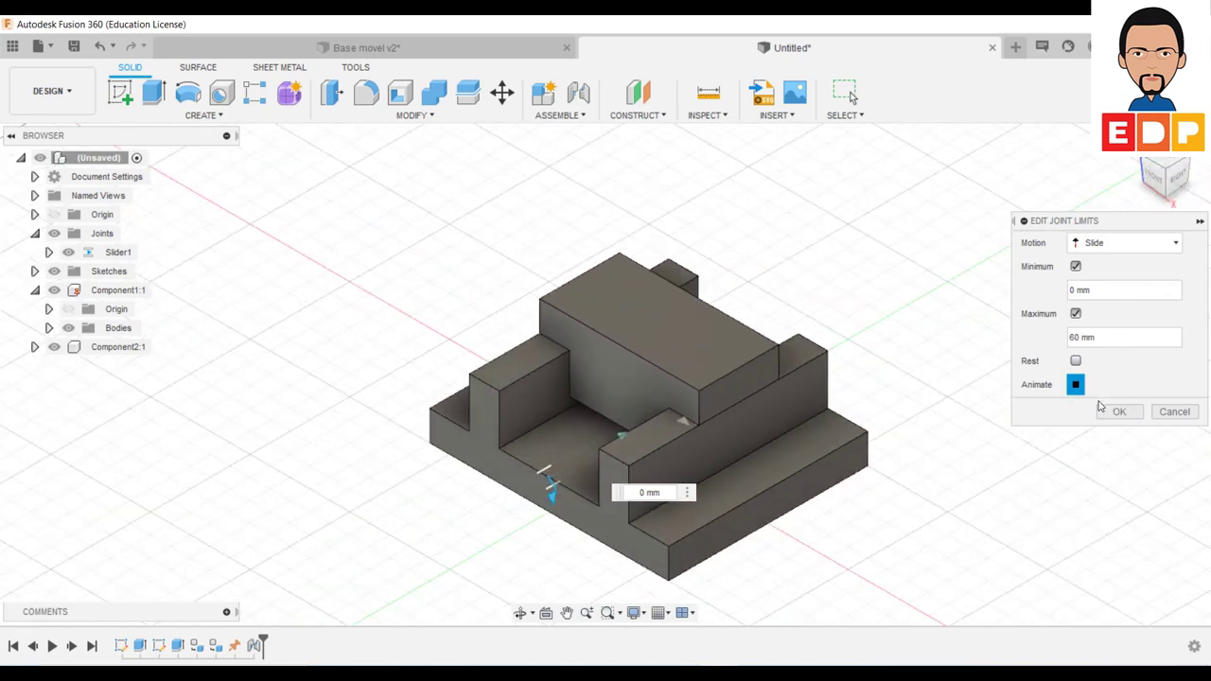
{"action": "left_click", "coordinate": [1119, 412]}
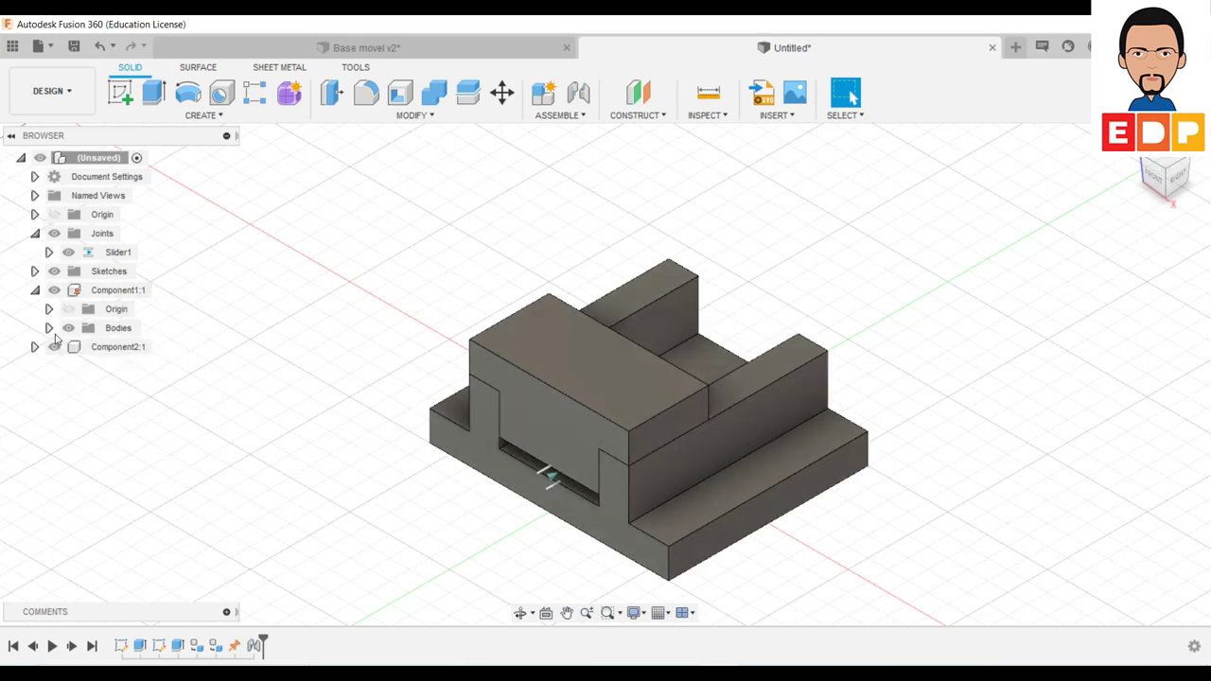
Rename Component1:1 to 'Base'
{"action": "left_click", "coordinate": [48, 328]}
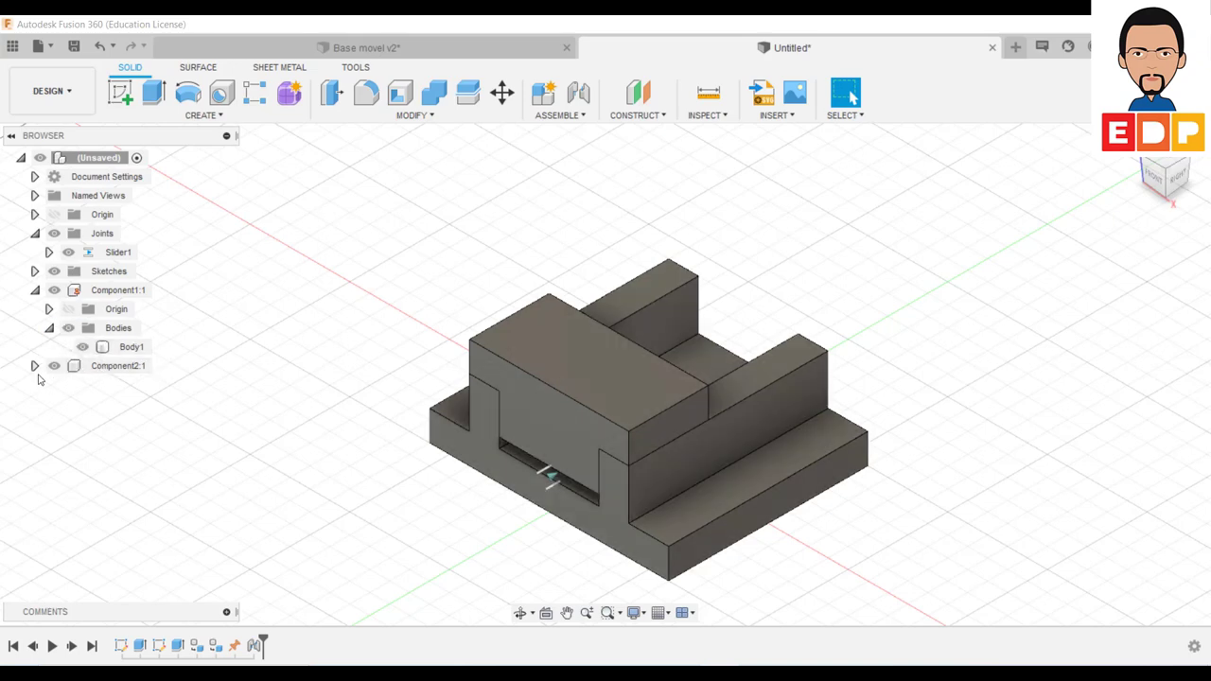
{"action": "left_click", "coordinate": [34, 365]}
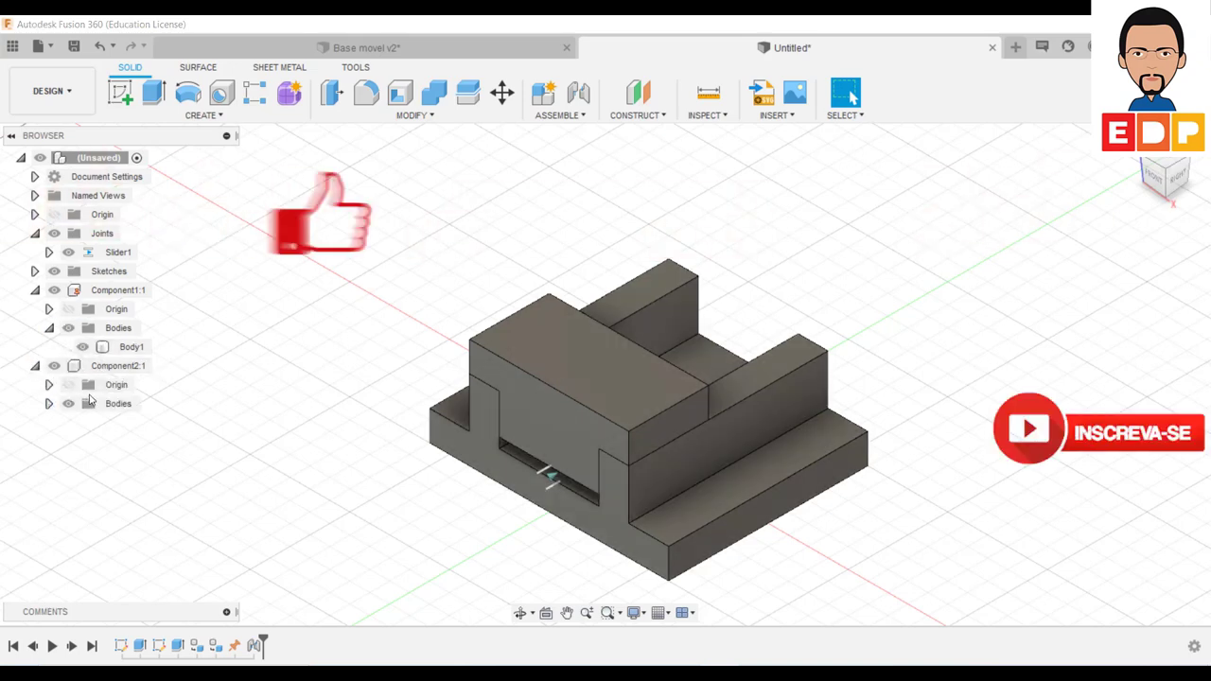
{"action": "left_click", "coordinate": [48, 404]}
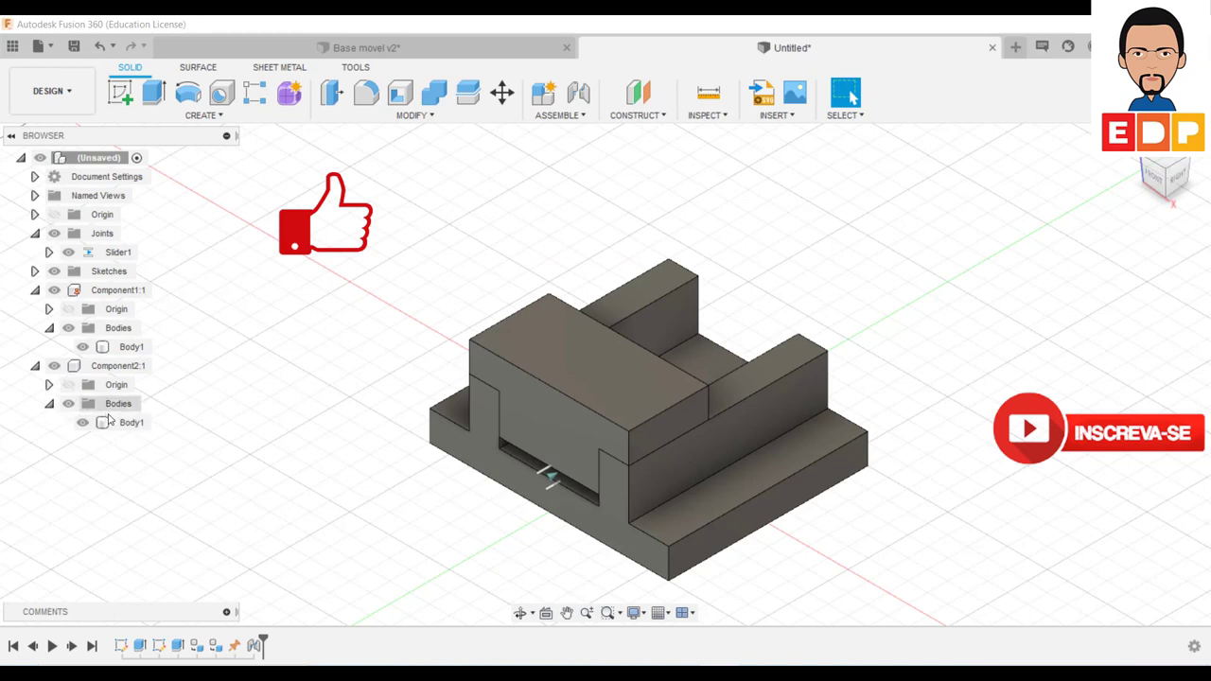
{"action": "left_click", "coordinate": [116, 423]}
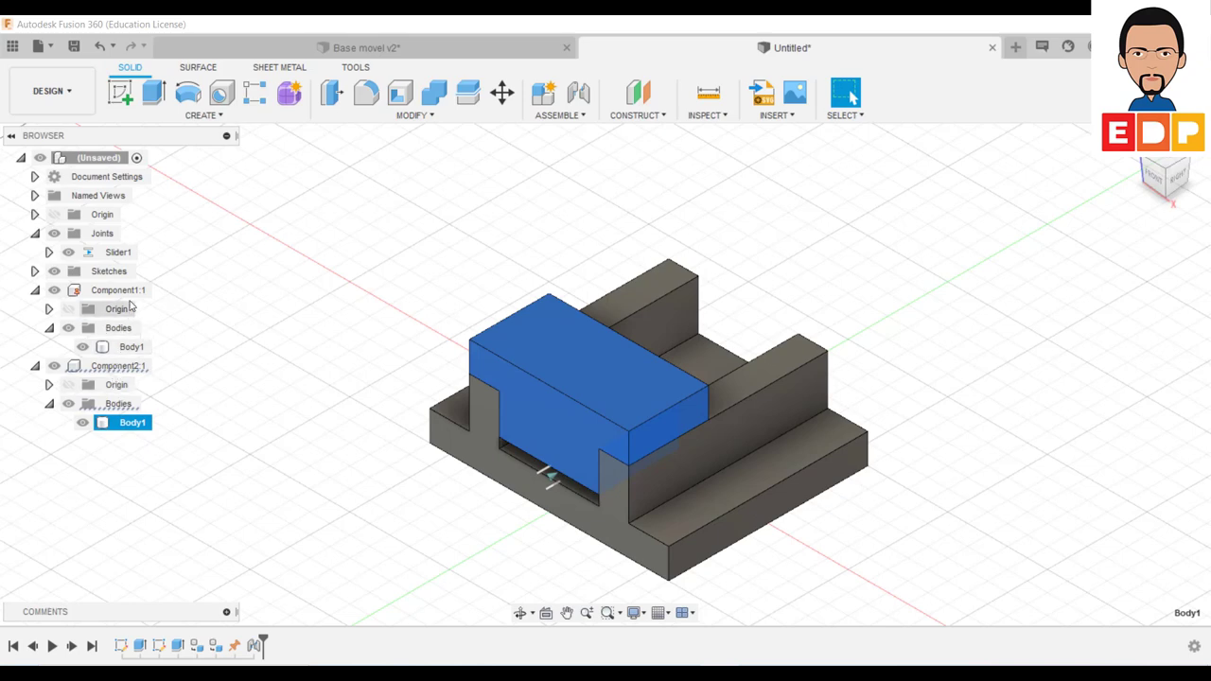
{"action": "left_click", "coordinate": [130, 292]}
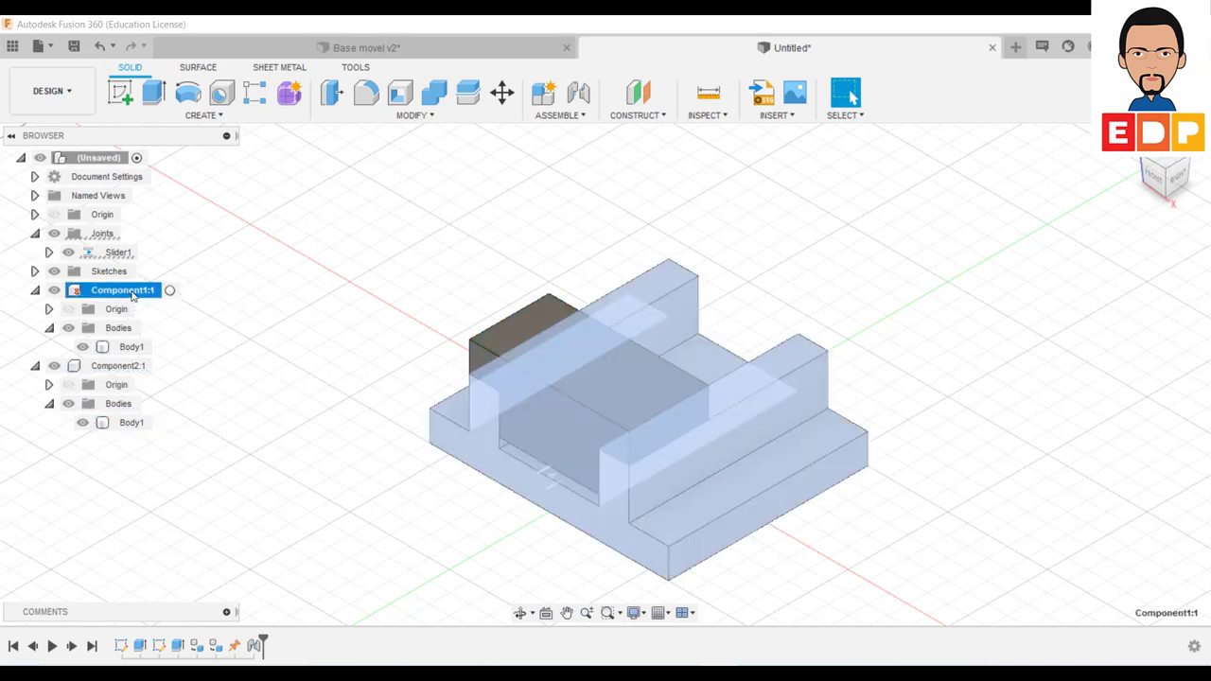
{"action": "double_click", "coordinate": [132, 293]}
{"action": "type", "text": "Base"}
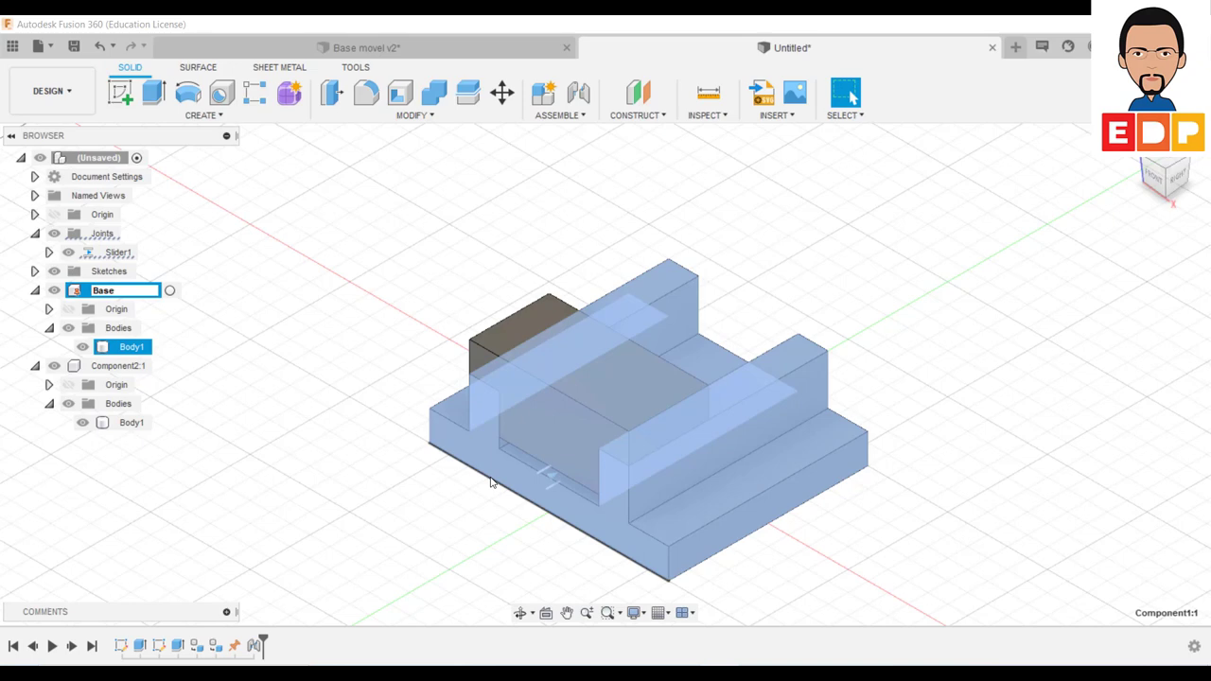
{"action": "key", "text": "Return"}
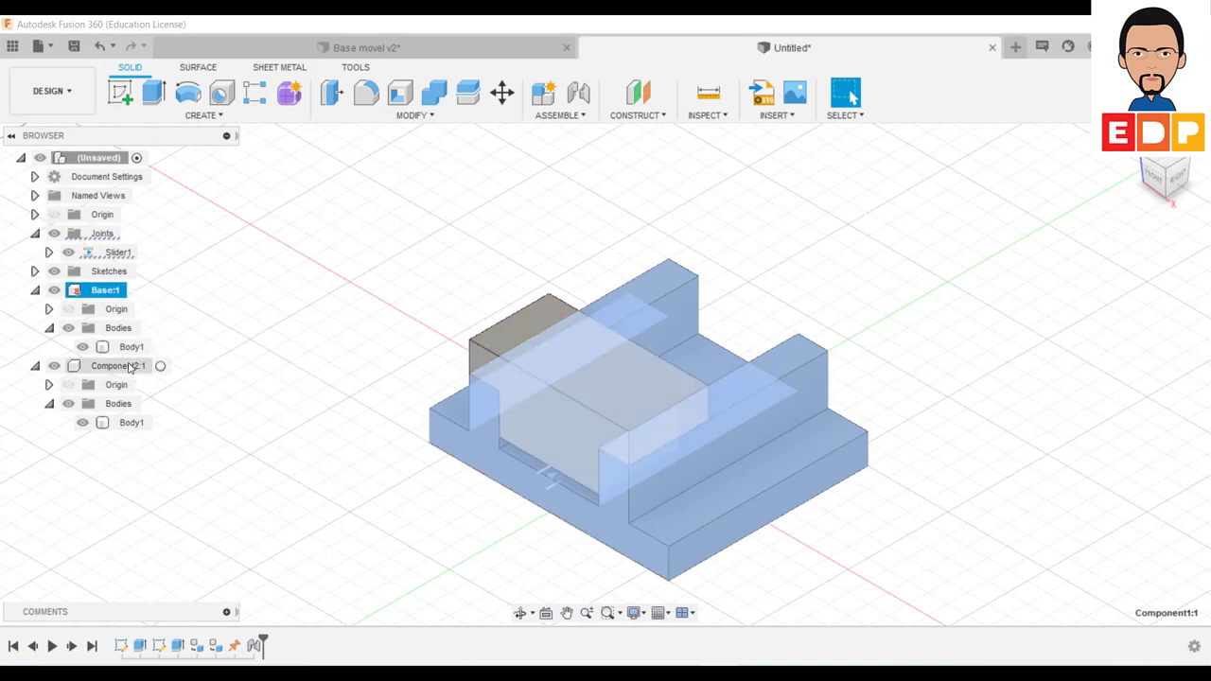
Rename Component2:1 to 'Corrediça' and drag the block to test its sliding
{"action": "left_click", "coordinate": [138, 367]}
{"action": "double_click", "coordinate": [154, 369]}
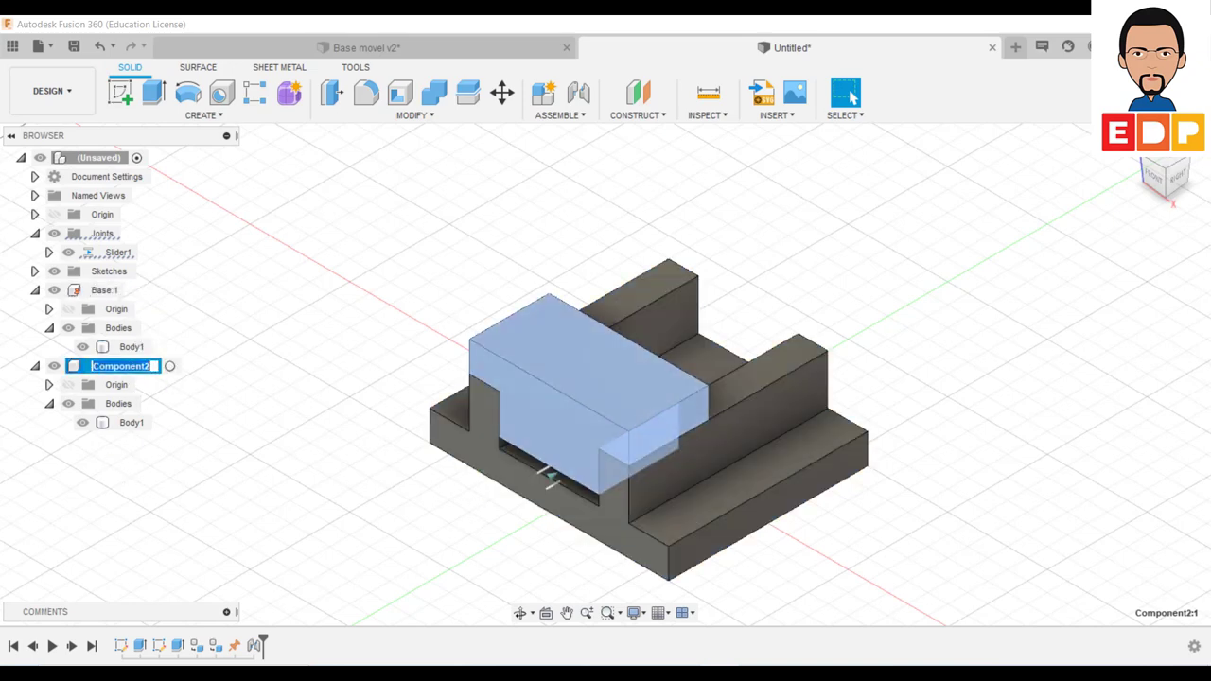
{"action": "type", "text": "Corrediça:1"}
{"action": "left_click", "coordinate": [295, 499]}
{"action": "mouse_move", "coordinate": [549, 410]}
{"action": "left_mouse_down"}
{"action": "mouse_move", "coordinate": [458, 510]}
{"action": "mouse_move", "coordinate": [789, 315]}
{"action": "mouse_move", "coordinate": [521, 425]}
{"action": "mouse_move", "coordinate": [732, 338]}
{"action": "mouse_move", "coordinate": [546, 442]}
{"action": "left_mouse_up"}
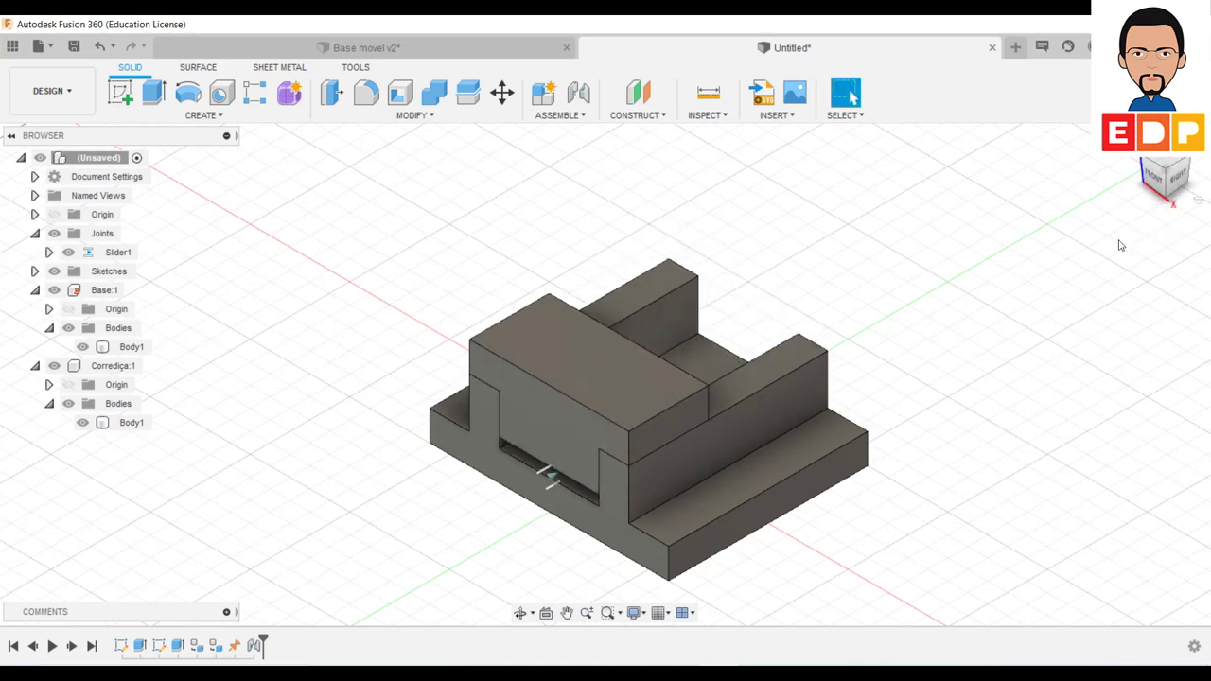
{"action": "key", "text": "Escape"}
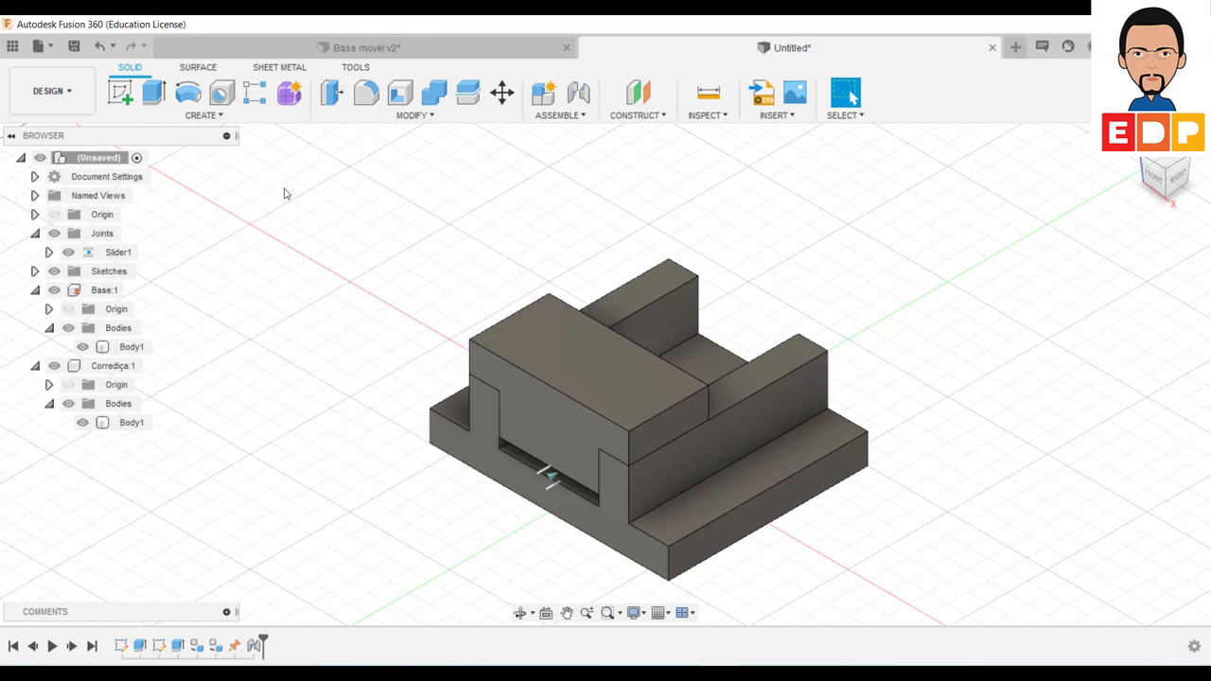
Start saving the design and choose Admin Project > exemplos as the location
{"action": "left_click", "coordinate": [72, 52]}
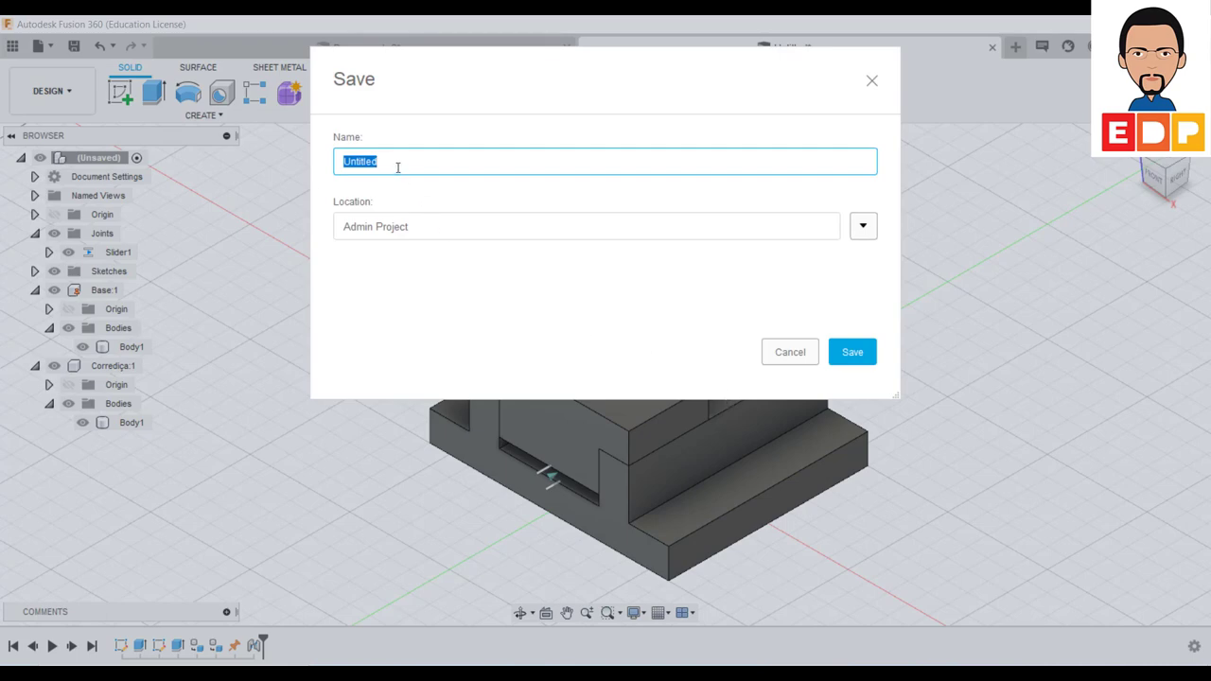
{"action": "left_click", "coordinate": [863, 225]}
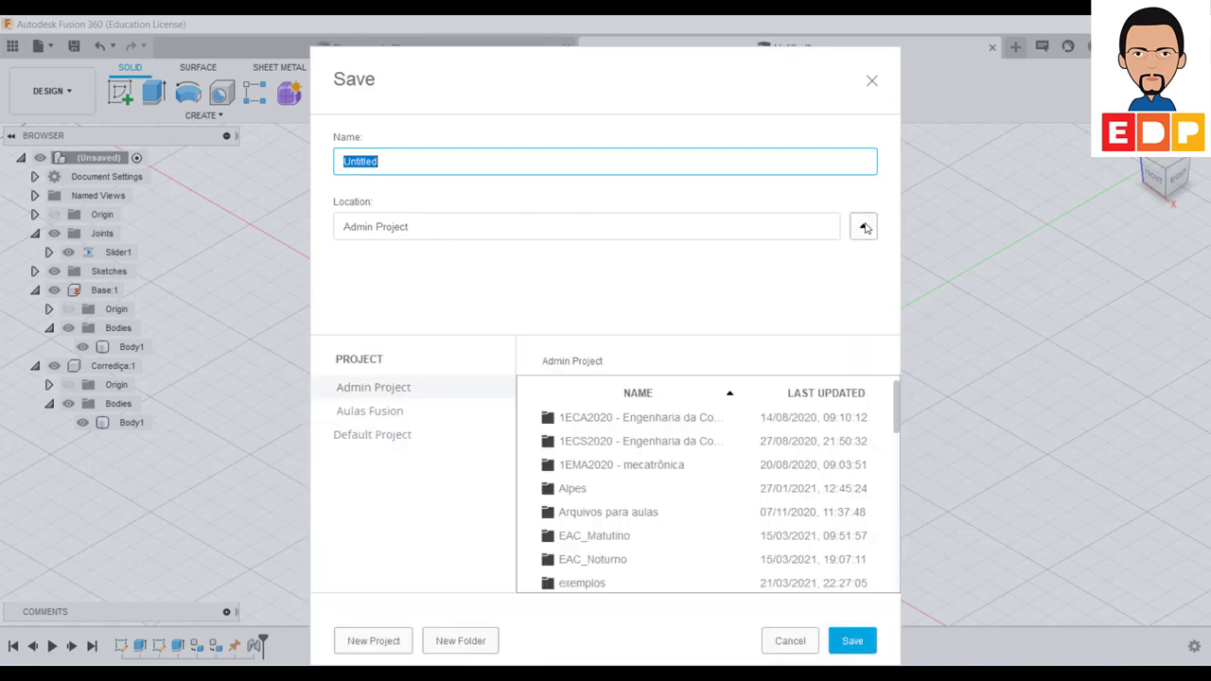
{"action": "scroll", "coordinate": [596, 521], "scroll_direction": "down", "scroll_amount": 5}
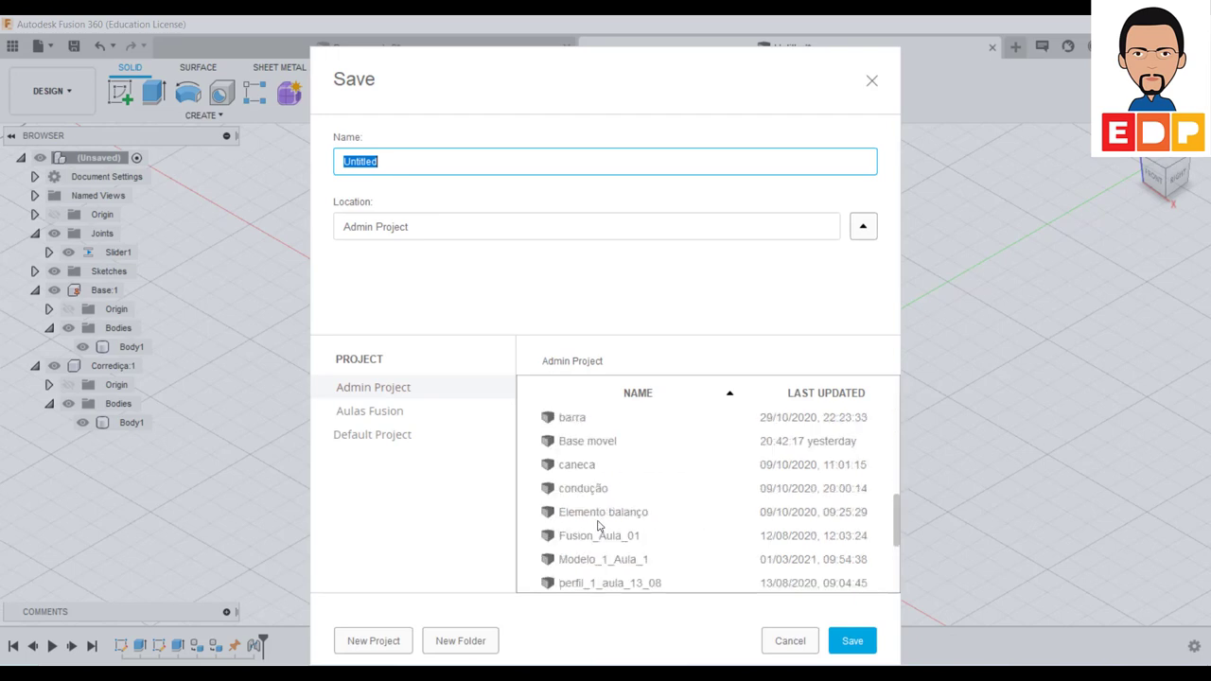
{"action": "scroll", "coordinate": [599, 515], "scroll_direction": "down", "scroll_amount": 1}
{"action": "scroll", "coordinate": [599, 525], "scroll_direction": "up", "scroll_amount": 3}
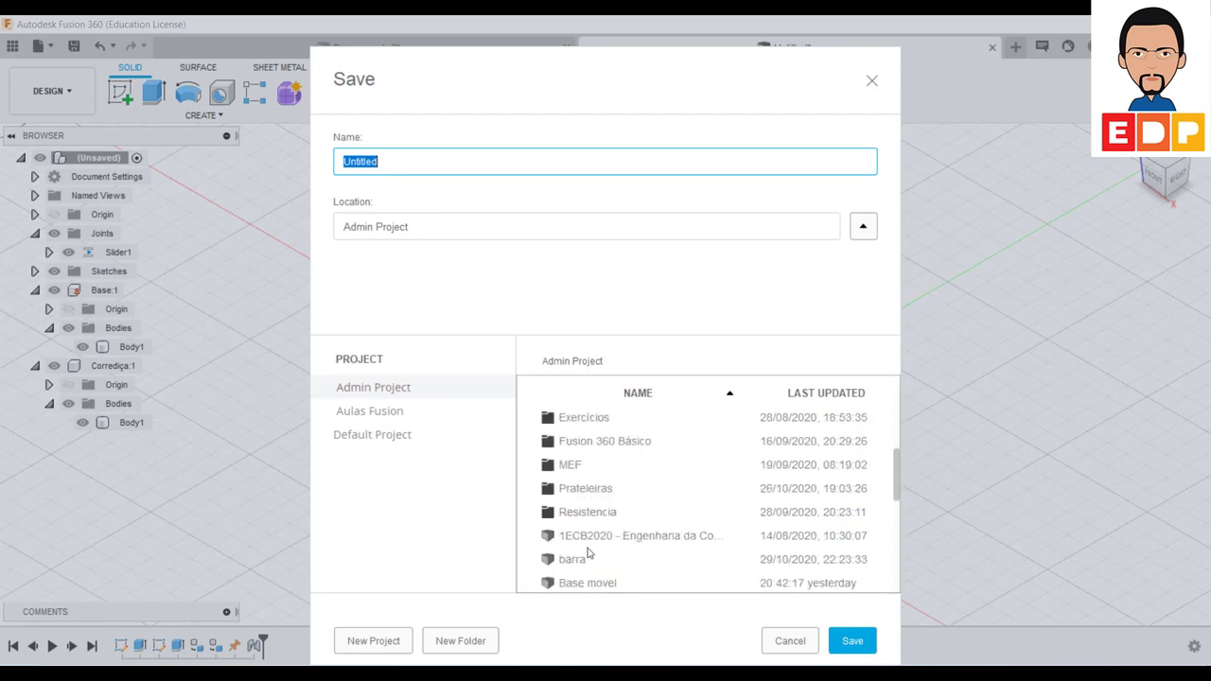
{"action": "scroll", "coordinate": [598, 468], "scroll_direction": "up", "scroll_amount": 3}
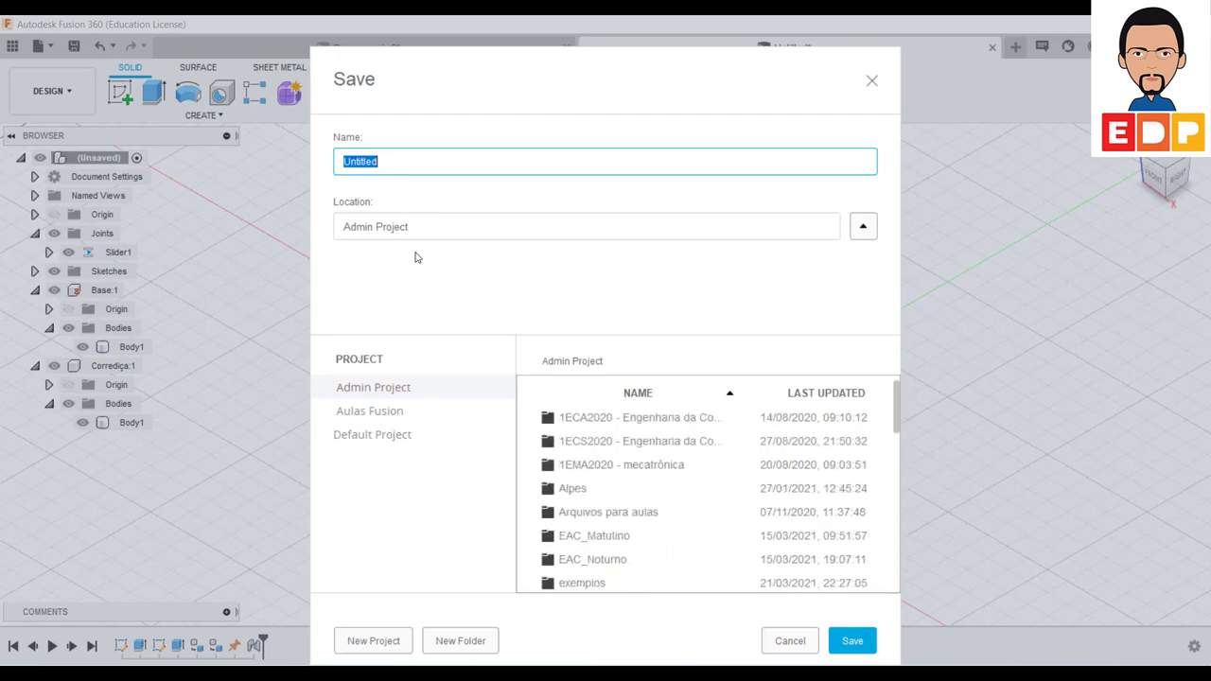
{"action": "scroll", "coordinate": [605, 519], "scroll_direction": "down", "scroll_amount": 3}
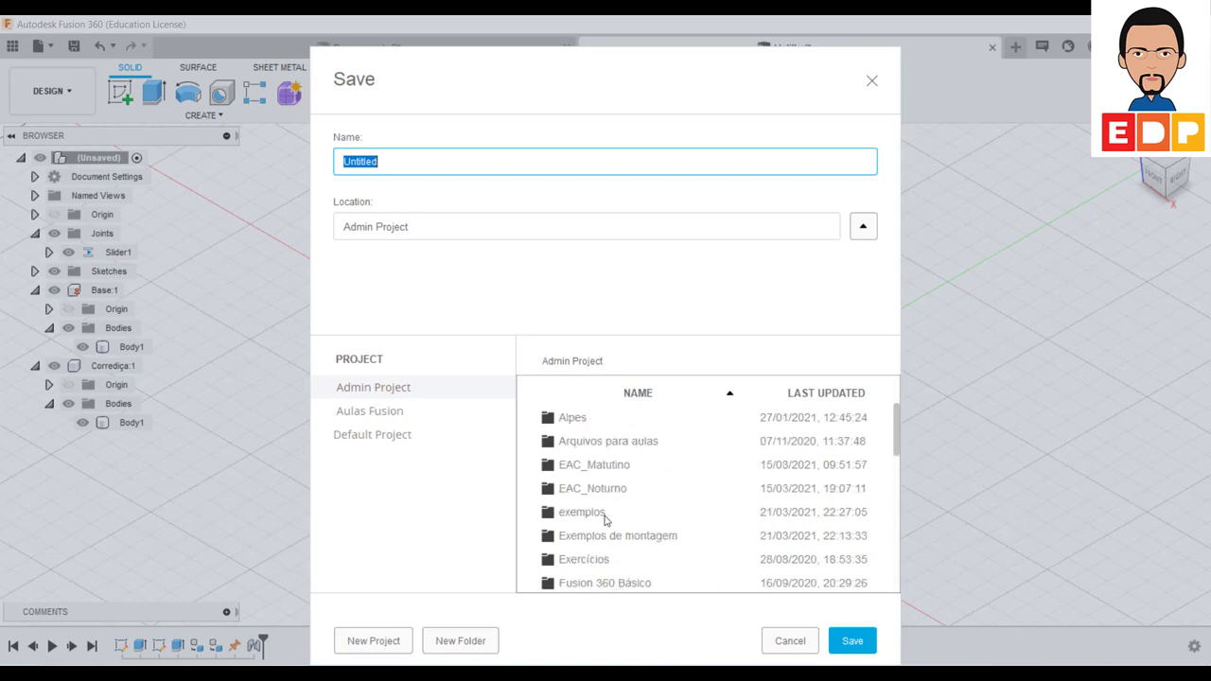
{"action": "double_click", "coordinate": [594, 515]}
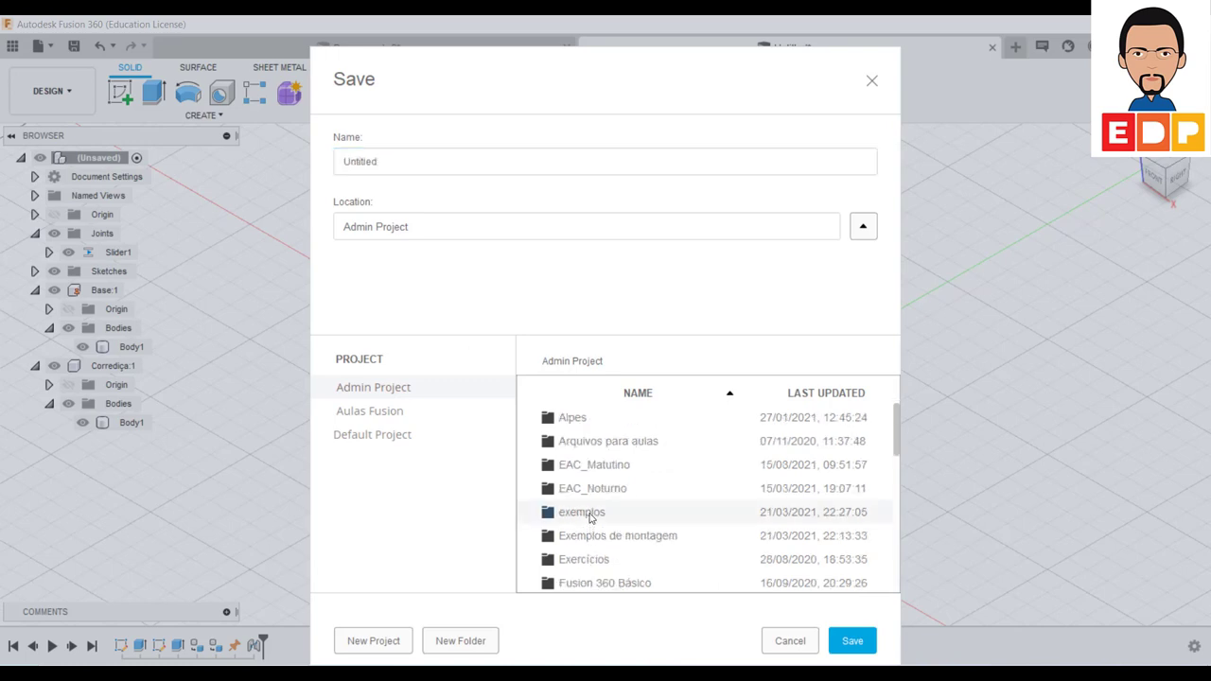
Name the file 'Base móvel' and save it
{"action": "left_click", "coordinate": [416, 153]}
{"action": "left_click_drag", "start_coordinate": [416, 153], "coordinate": [162, 145]}
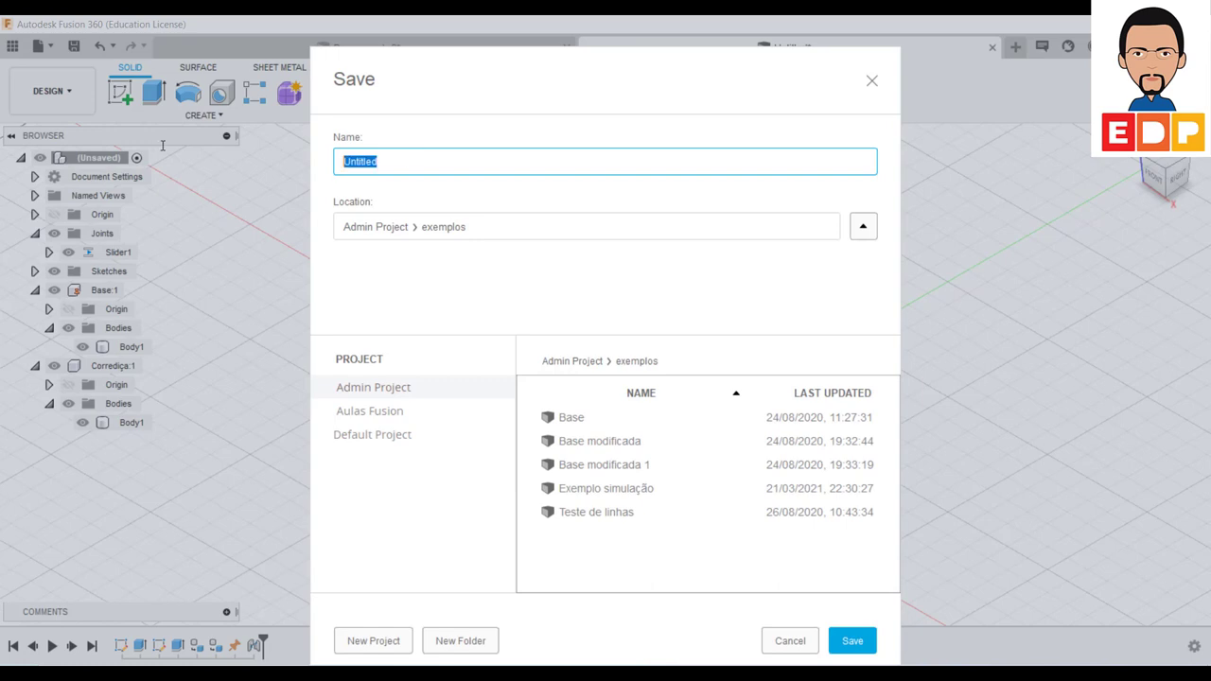
{"action": "type", "text": "Base móvel"}
{"action": "left_click", "coordinate": [857, 641]}
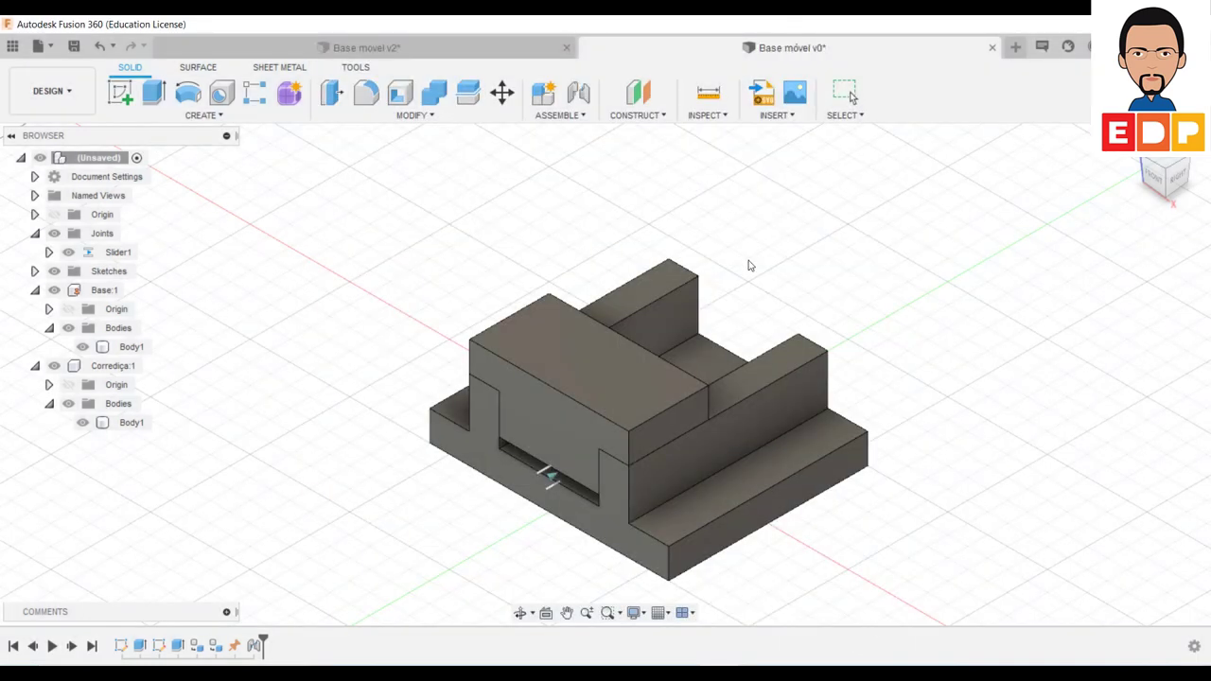
{"action": "left_click", "coordinate": [65, 94]}
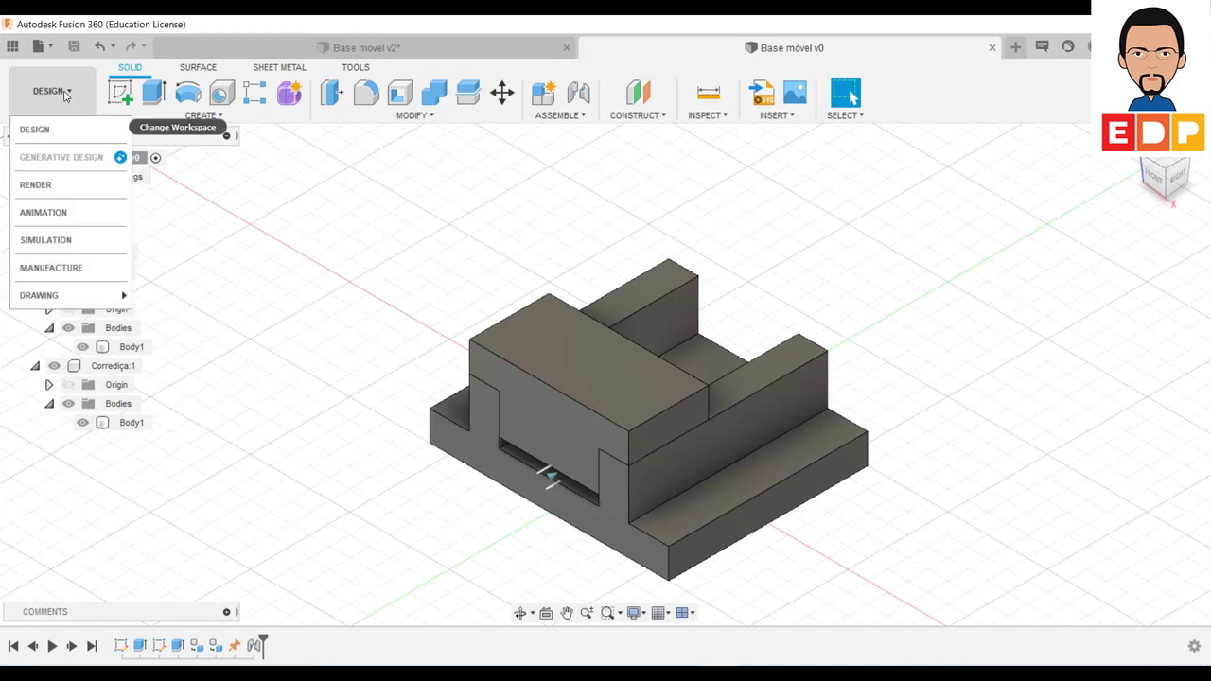
Switch to the Simulation workspace and create a Static Stress study
{"action": "left_click", "coordinate": [87, 242]}
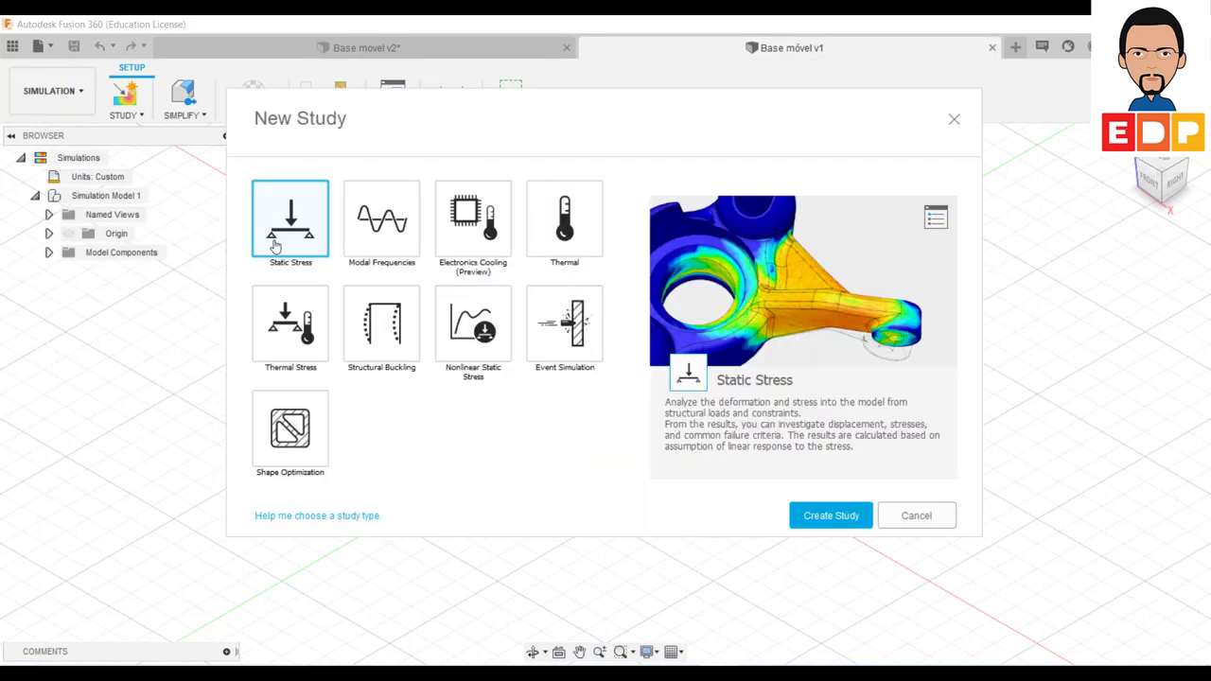
{"action": "left_click", "coordinate": [842, 514]}
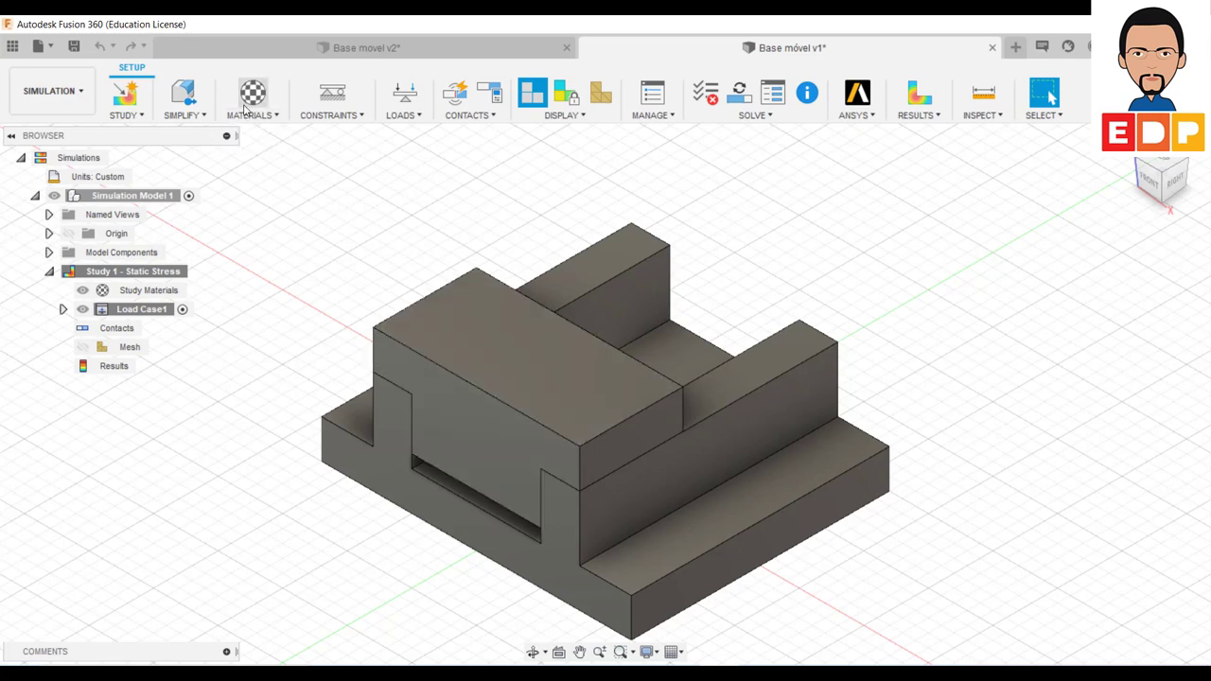
In Study Materials, set Base:1's material to Steel AISI 1015
{"action": "left_click", "coordinate": [245, 110]}
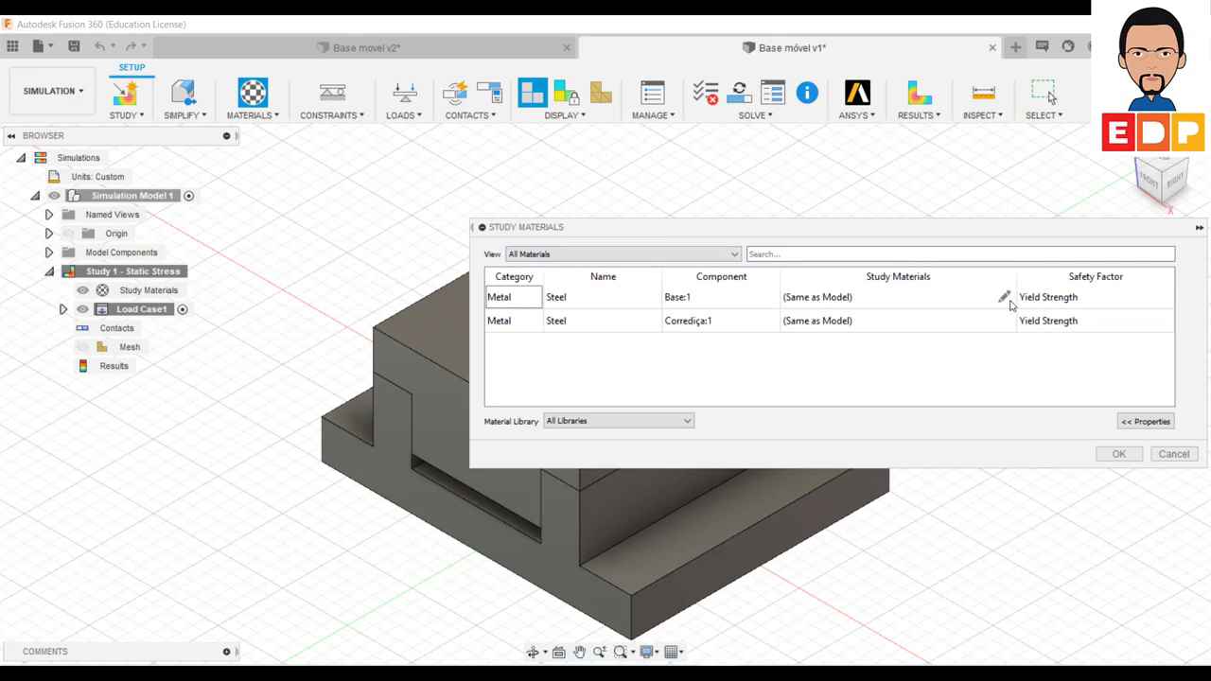
{"action": "left_click", "coordinate": [1008, 301]}
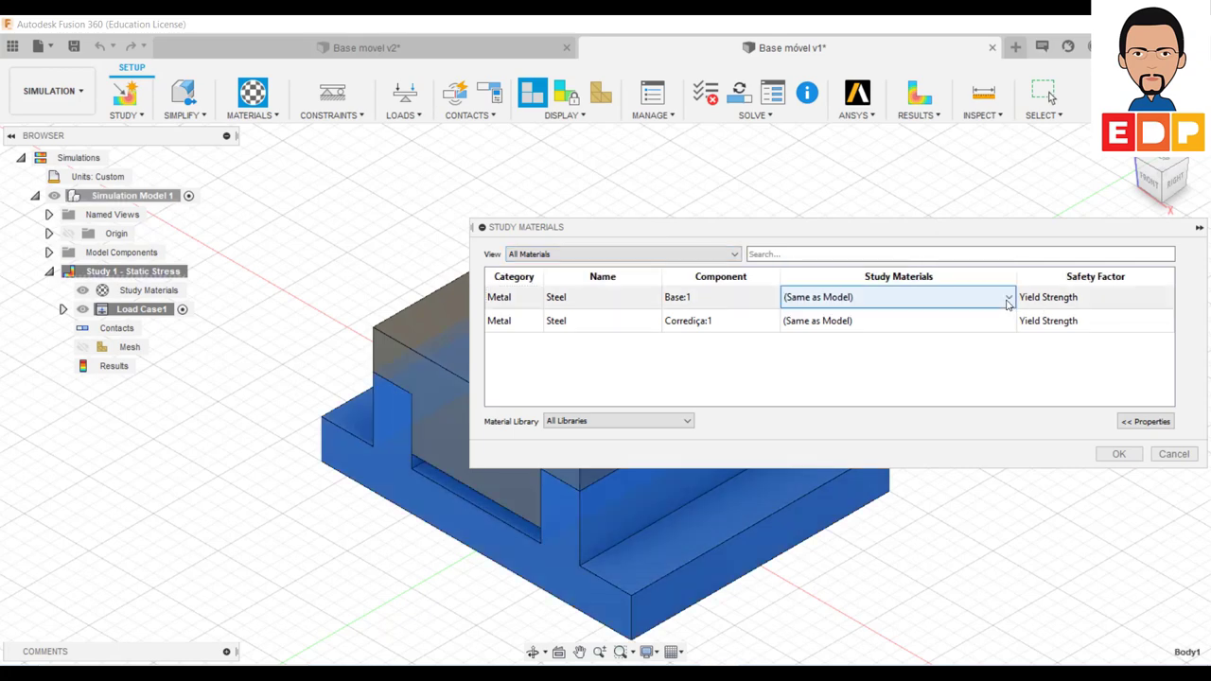
{"action": "left_click", "coordinate": [1008, 301]}
{"action": "scroll", "coordinate": [890, 464], "scroll_direction": "down", "scroll_amount": 5}
{"action": "scroll", "coordinate": [890, 463], "scroll_direction": "down", "scroll_amount": 5}
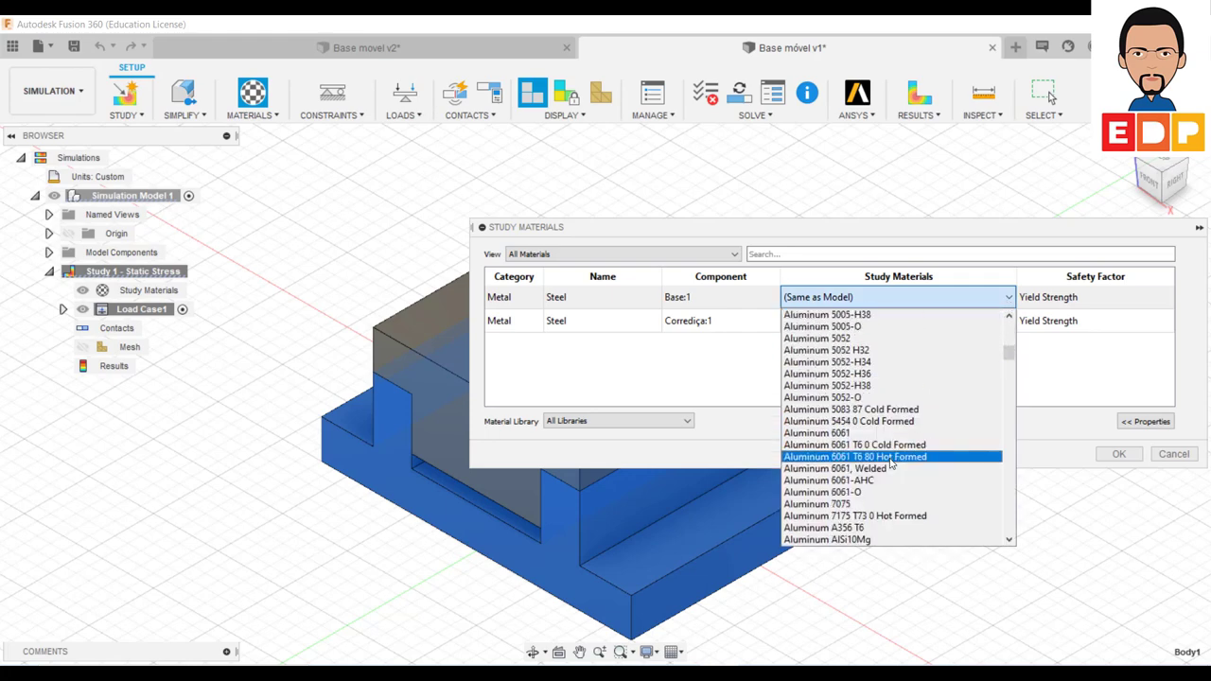
{"action": "scroll", "coordinate": [890, 464], "scroll_direction": "down", "scroll_amount": 5}
{"action": "scroll", "coordinate": [890, 463], "scroll_direction": "down", "scroll_amount": 5}
{"action": "scroll", "coordinate": [889, 462], "scroll_direction": "down", "scroll_amount": 5}
{"action": "scroll", "coordinate": [888, 460], "scroll_direction": "down", "scroll_amount": 5}
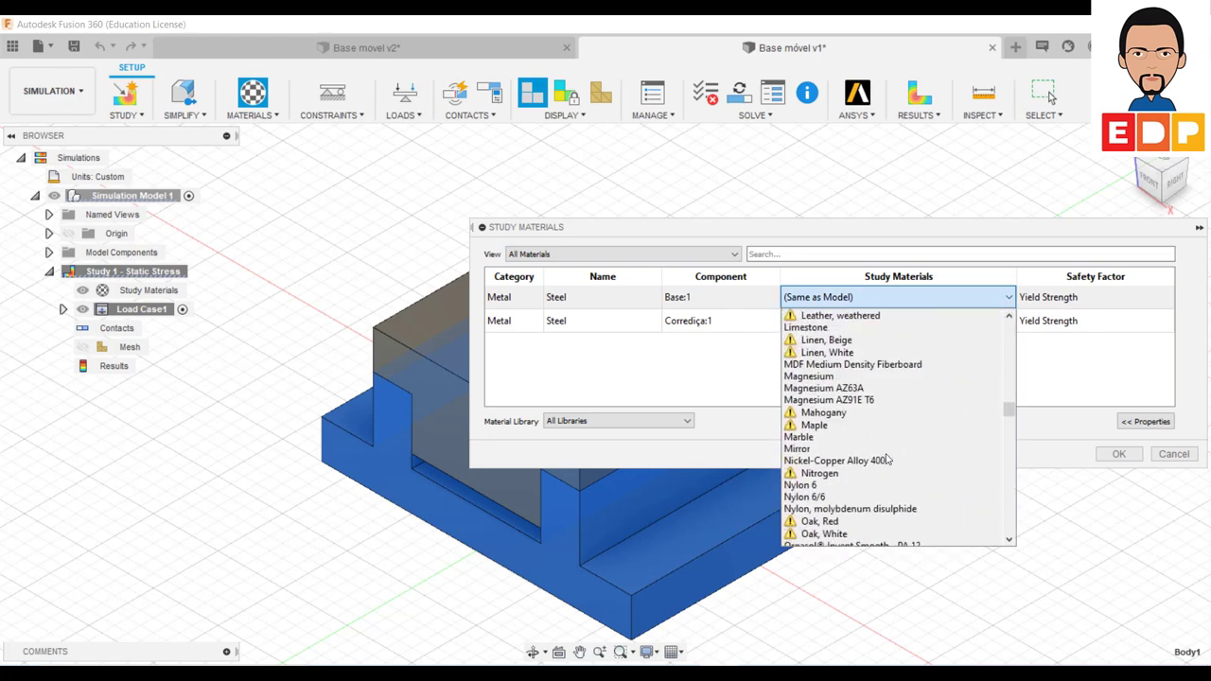
{"action": "scroll", "coordinate": [888, 459], "scroll_direction": "down", "scroll_amount": 5}
{"action": "scroll", "coordinate": [887, 460], "scroll_direction": "down", "scroll_amount": 5}
{"action": "scroll", "coordinate": [887, 460], "scroll_direction": "down", "scroll_amount": 5}
{"action": "scroll", "coordinate": [887, 460], "scroll_direction": "down", "scroll_amount": 5}
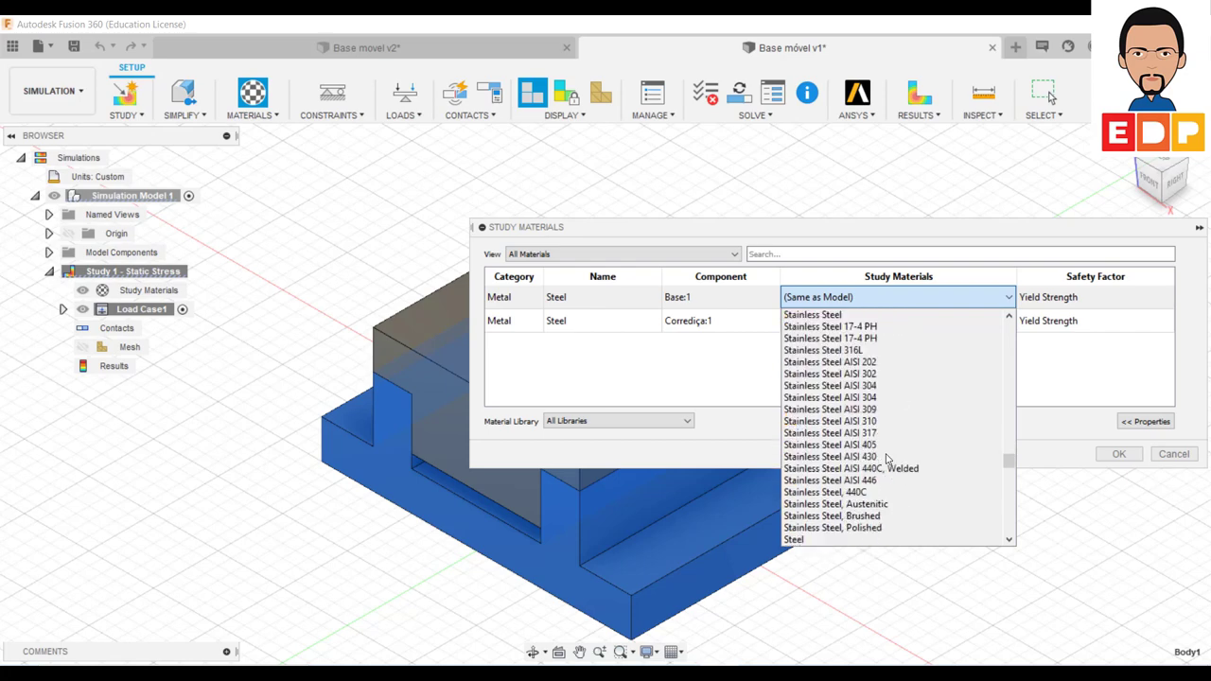
{"action": "scroll", "coordinate": [888, 460], "scroll_direction": "down", "scroll_amount": 3}
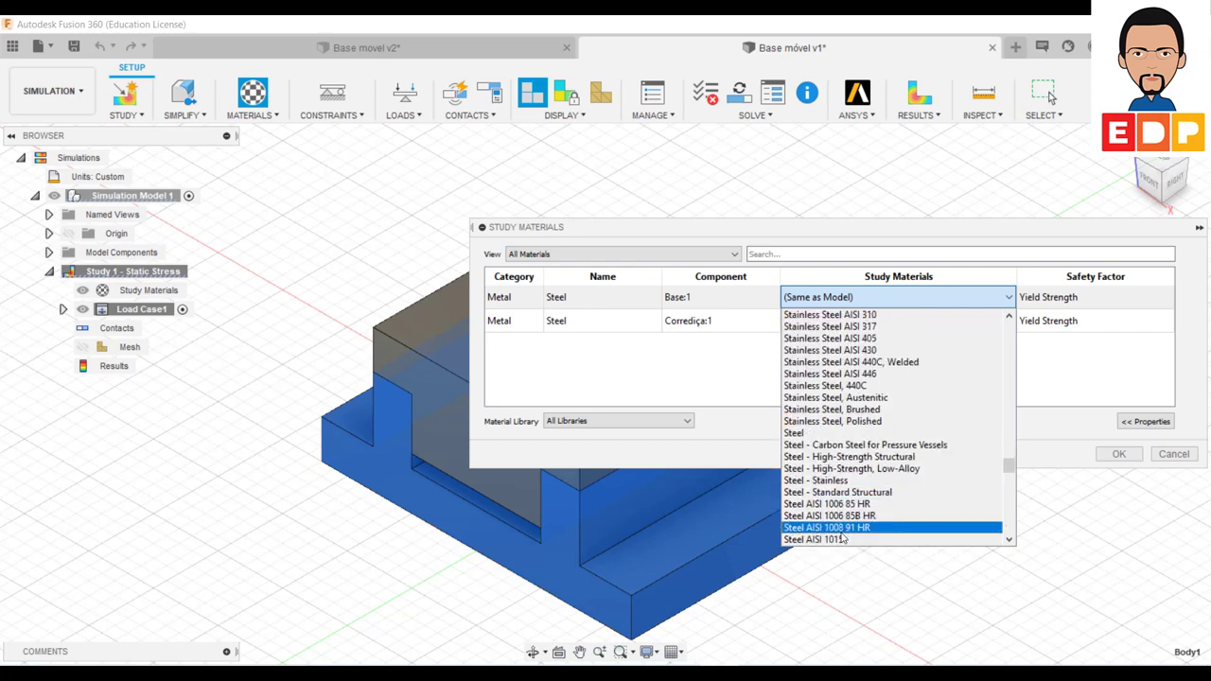
{"action": "left_click", "coordinate": [870, 535]}
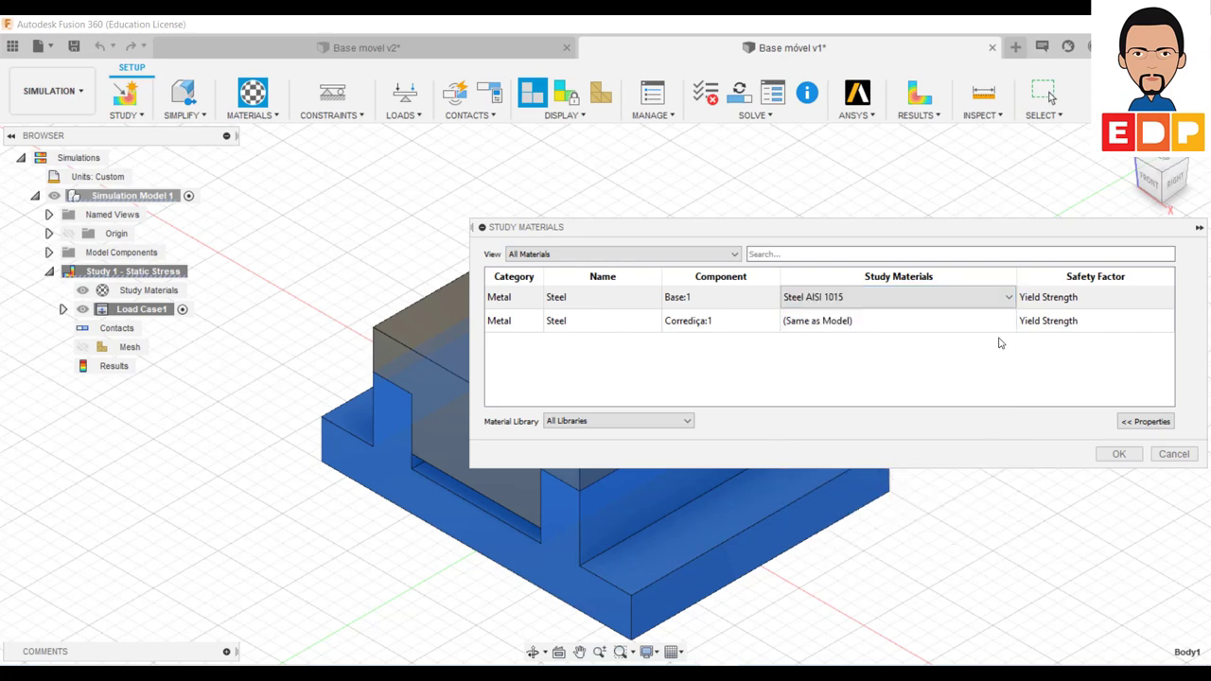
Set Corrediça:1's study material to ABS Plastic
{"action": "left_click", "coordinate": [931, 320]}
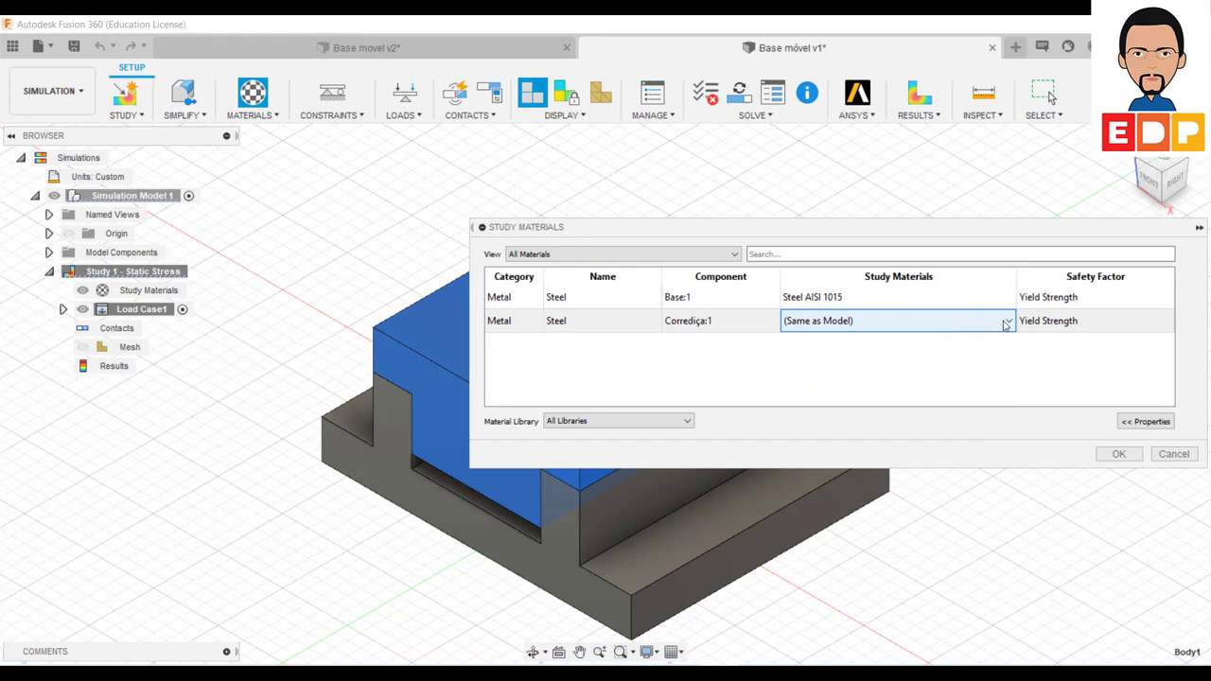
{"action": "left_click", "coordinate": [1008, 323]}
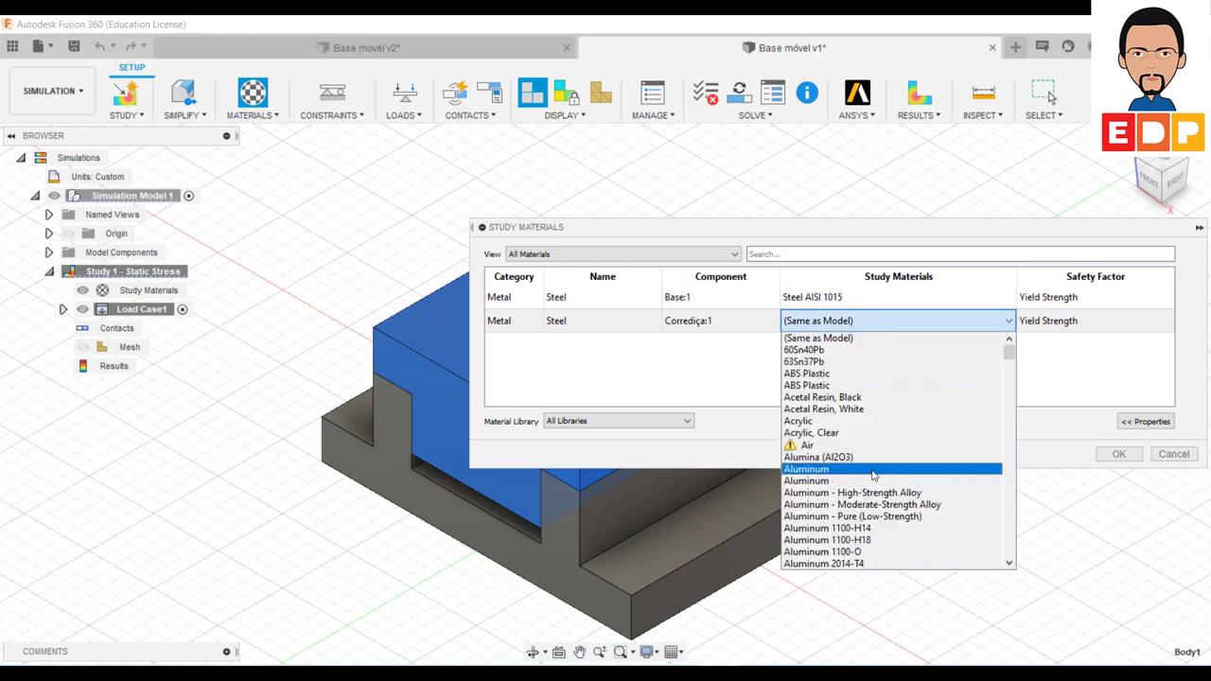
{"action": "scroll", "coordinate": [872, 473], "scroll_direction": "down", "scroll_amount": 3}
{"action": "scroll", "coordinate": [872, 473], "scroll_direction": "down", "scroll_amount": 3}
{"action": "scroll", "coordinate": [872, 473], "scroll_direction": "down", "scroll_amount": 3}
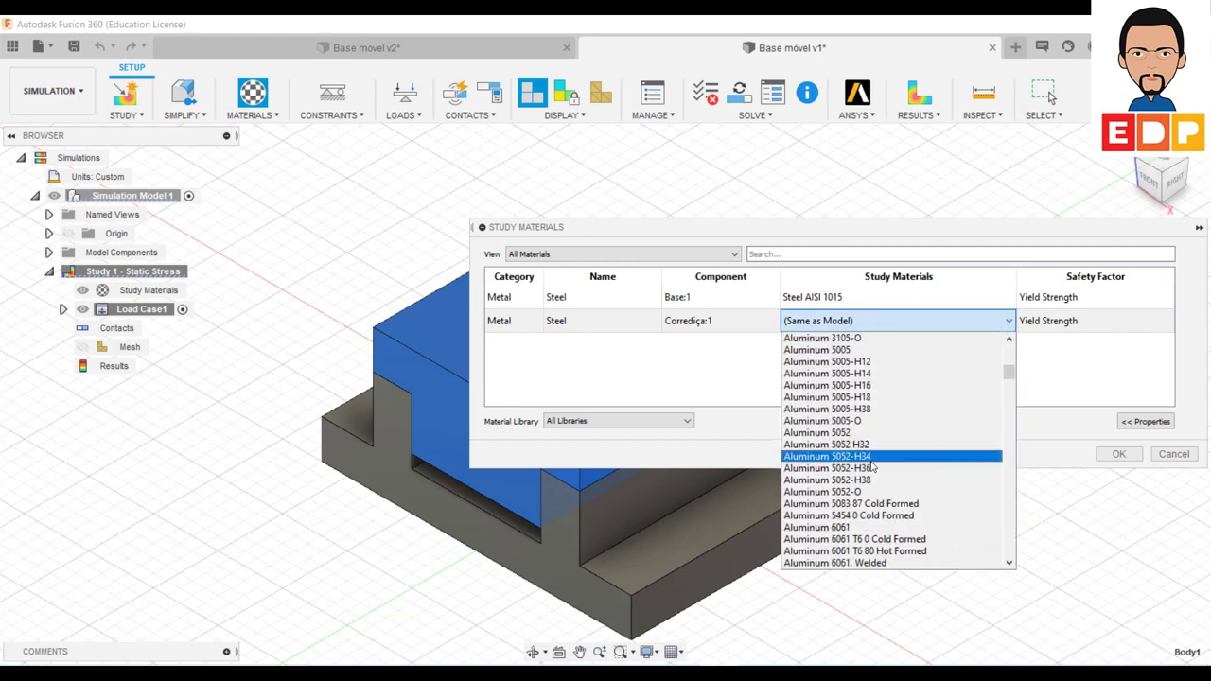
{"action": "scroll", "coordinate": [872, 469], "scroll_direction": "down", "scroll_amount": 3}
{"action": "scroll", "coordinate": [872, 467], "scroll_direction": "down", "scroll_amount": 2}
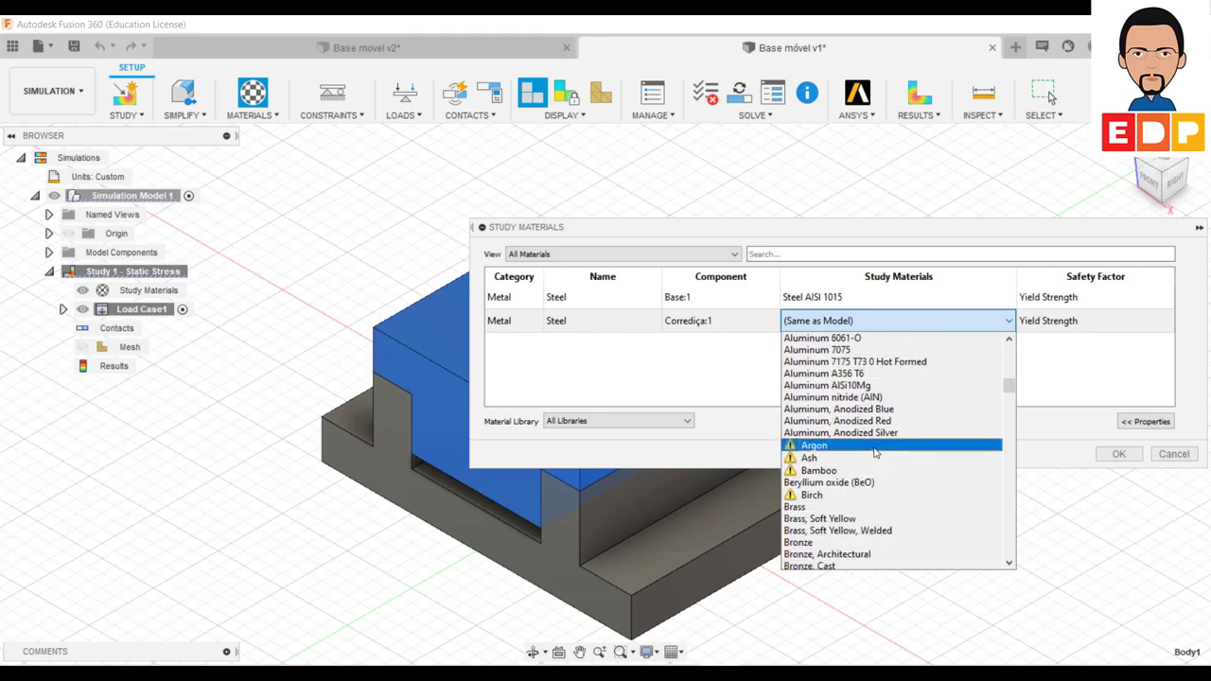
{"action": "scroll", "coordinate": [875, 452], "scroll_direction": "down", "scroll_amount": 3}
{"action": "scroll", "coordinate": [875, 453], "scroll_direction": "down", "scroll_amount": 2}
{"action": "scroll", "coordinate": [875, 452], "scroll_direction": "down", "scroll_amount": 4}
{"action": "scroll", "coordinate": [875, 453], "scroll_direction": "down", "scroll_amount": 1}
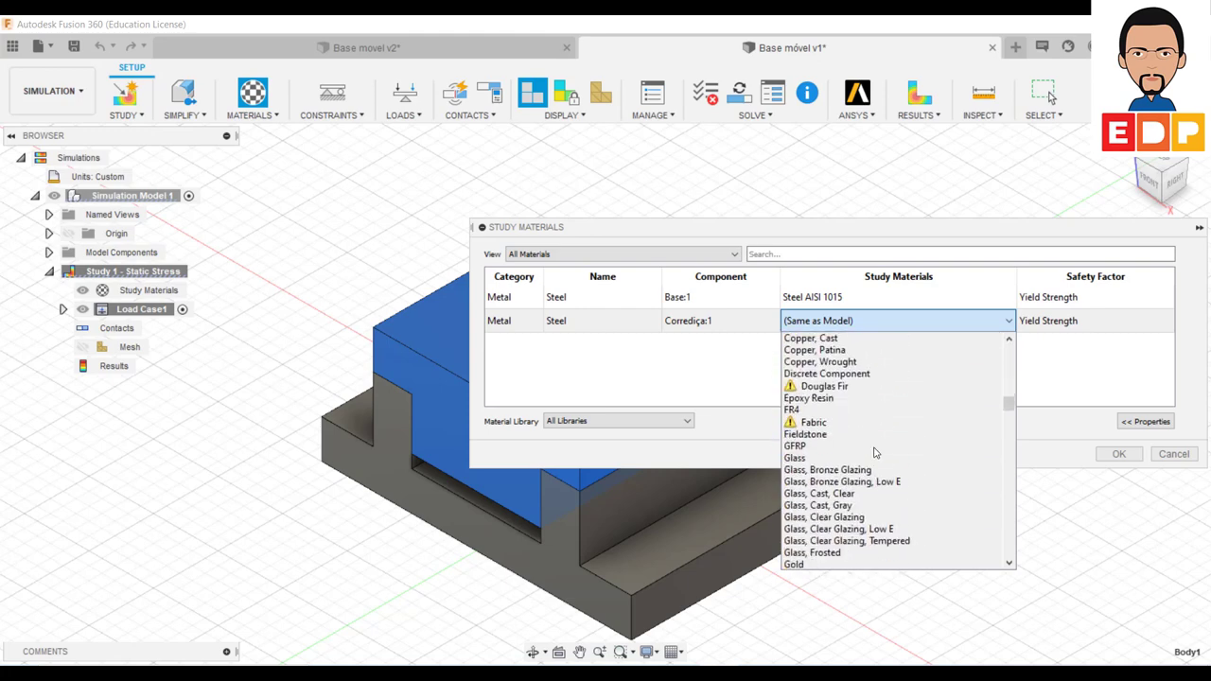
{"action": "scroll", "coordinate": [875, 452], "scroll_direction": "down", "scroll_amount": 1}
{"action": "scroll", "coordinate": [876, 453], "scroll_direction": "down", "scroll_amount": 2}
{"action": "scroll", "coordinate": [876, 452], "scroll_direction": "down", "scroll_amount": 5}
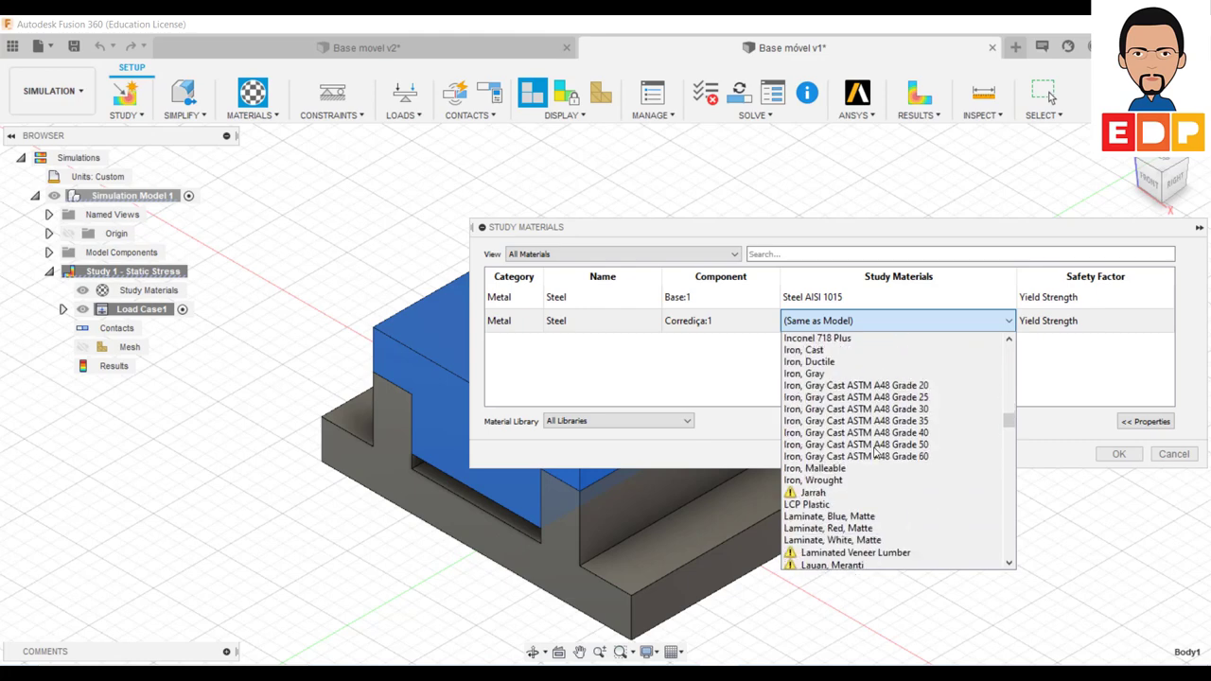
{"action": "scroll", "coordinate": [875, 453], "scroll_direction": "down", "scroll_amount": 4}
{"action": "scroll", "coordinate": [875, 452], "scroll_direction": "up", "scroll_amount": 4}
{"action": "scroll", "coordinate": [876, 452], "scroll_direction": "up", "scroll_amount": 10}
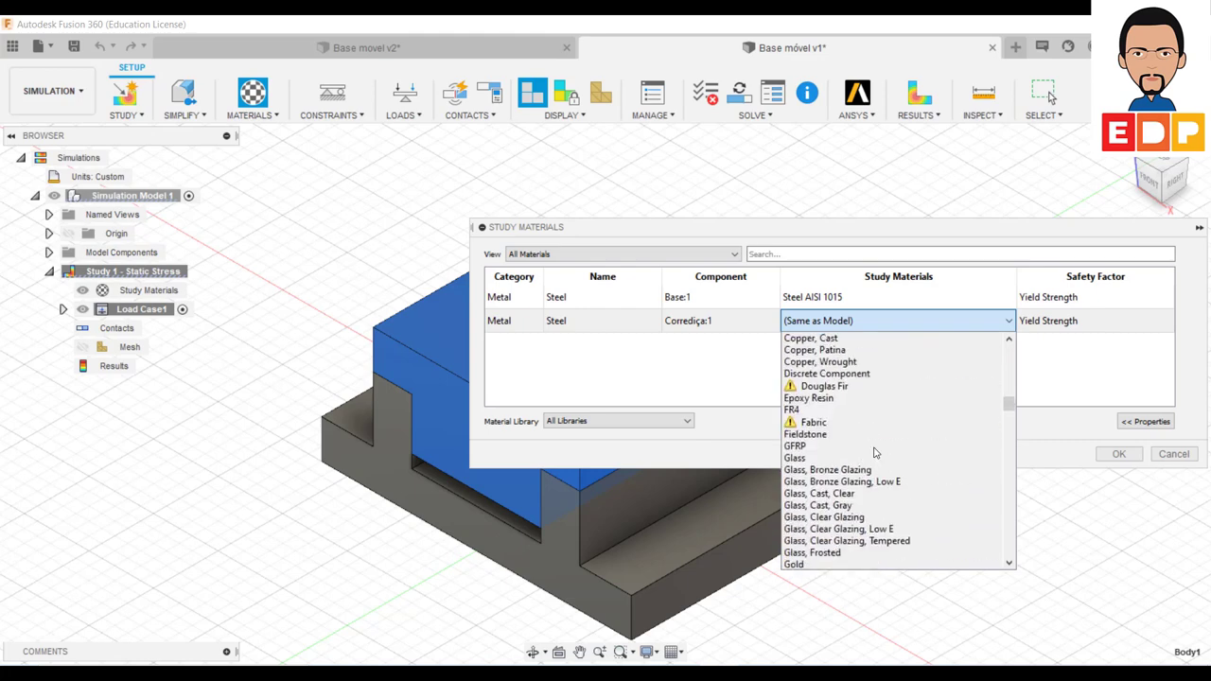
{"action": "scroll", "coordinate": [875, 453], "scroll_direction": "up", "scroll_amount": 6}
{"action": "scroll", "coordinate": [875, 452], "scroll_direction": "up", "scroll_amount": 10}
{"action": "scroll", "coordinate": [875, 453], "scroll_direction": "up", "scroll_amount": 13}
{"action": "scroll", "coordinate": [875, 445], "scroll_direction": "up", "scroll_amount": 2}
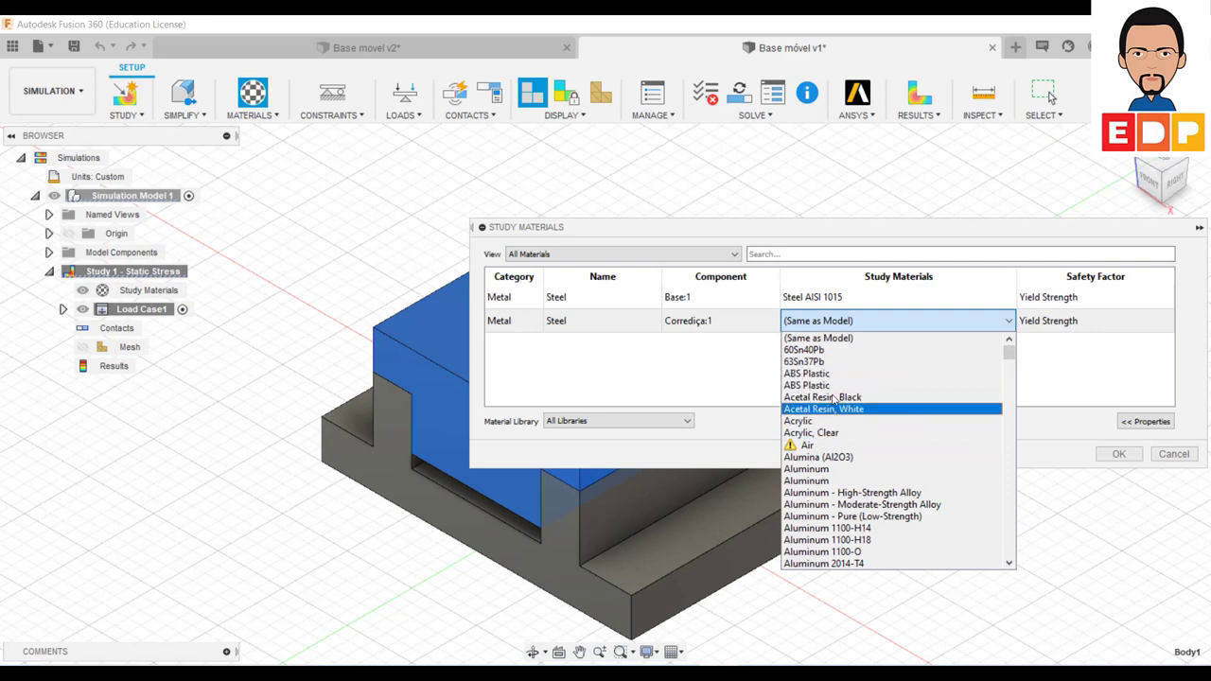
{"action": "left_click", "coordinate": [834, 386]}
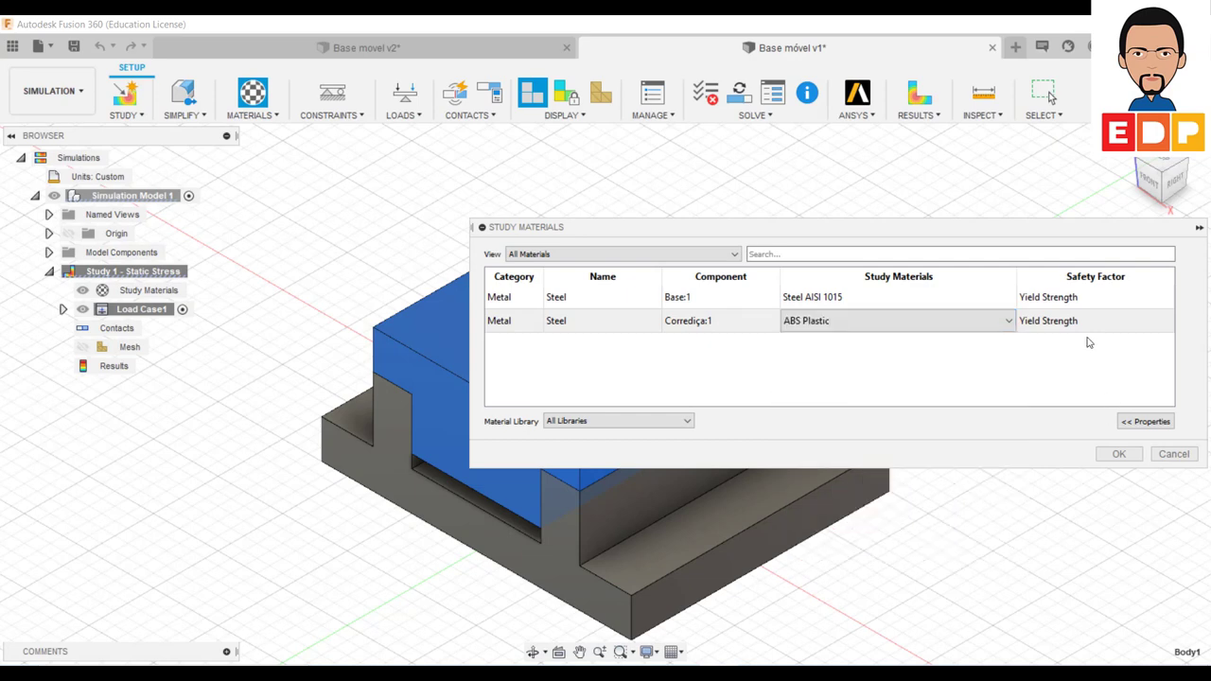
{"action": "mouse_move", "coordinate": [1009, 323]}
{"action": "mouse_move", "coordinate": [946, 321]}
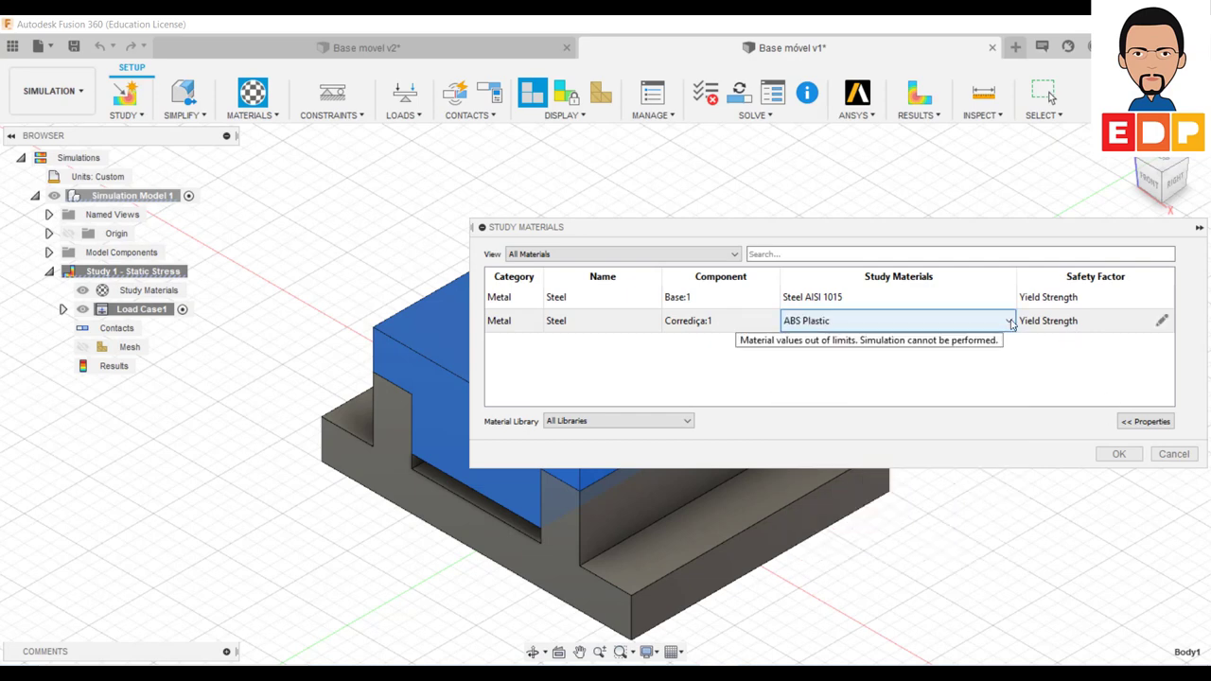
Review the ABS Plastic and Steel AISI 1015 properties, then confirm the material assignments
{"action": "left_click", "coordinate": [1153, 423]}
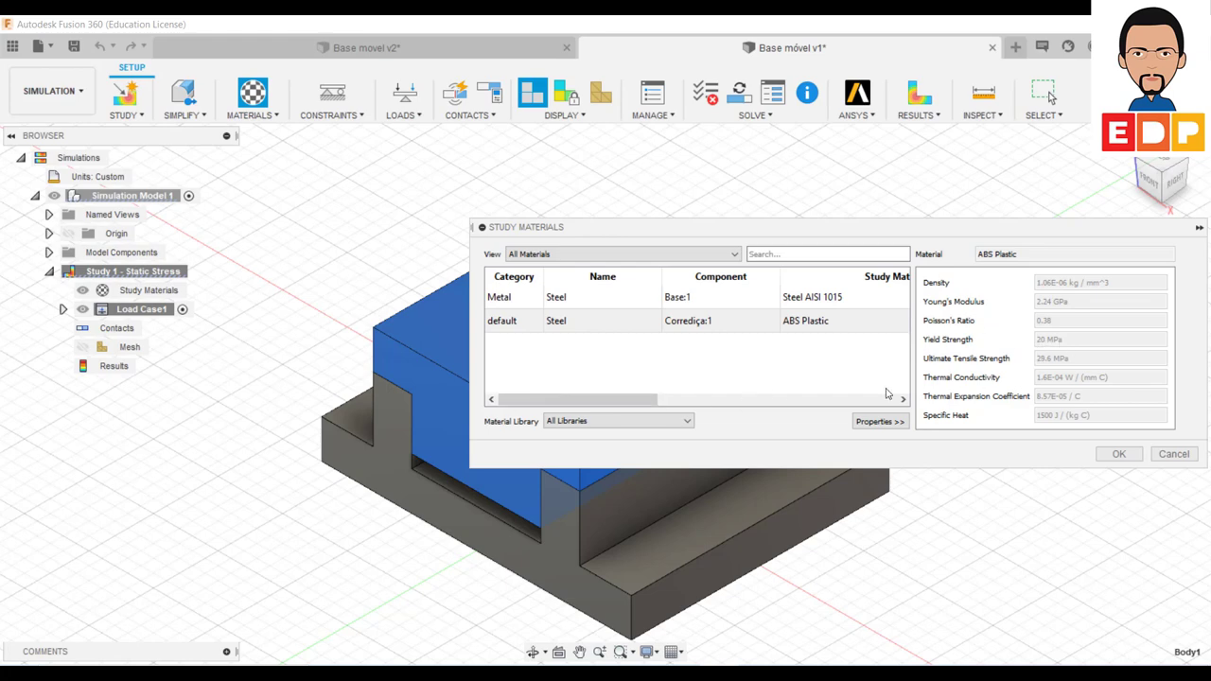
{"action": "left_click", "coordinate": [855, 302]}
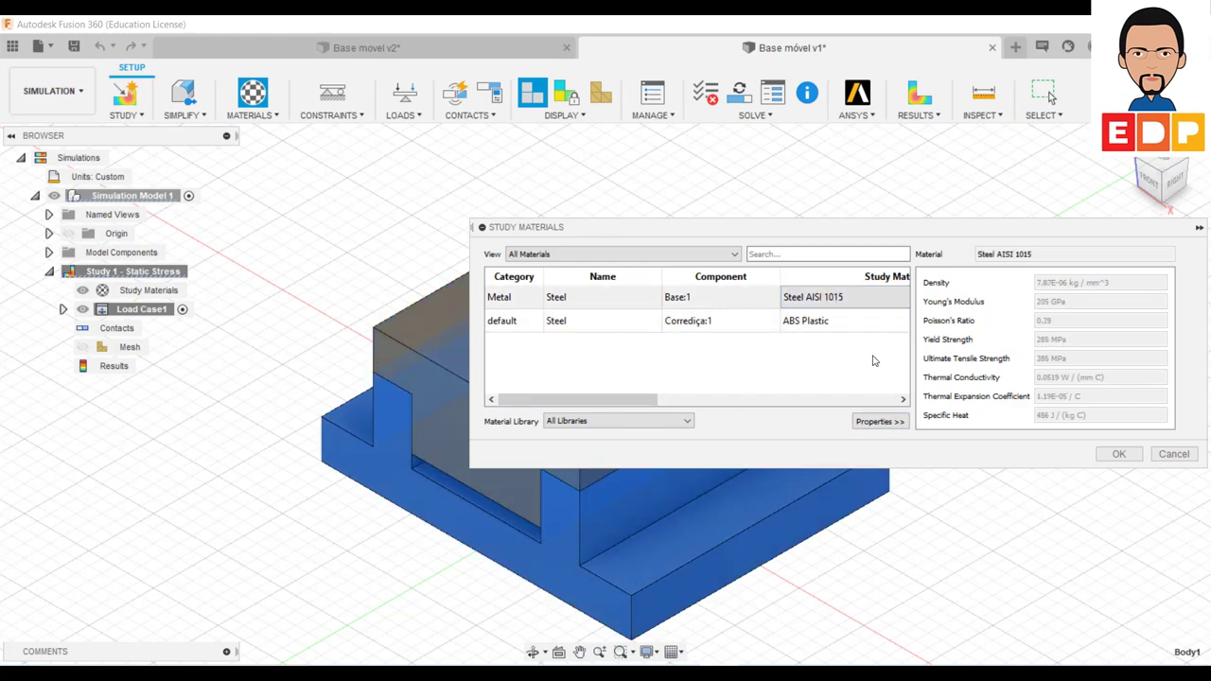
{"action": "left_click", "coordinate": [875, 422]}
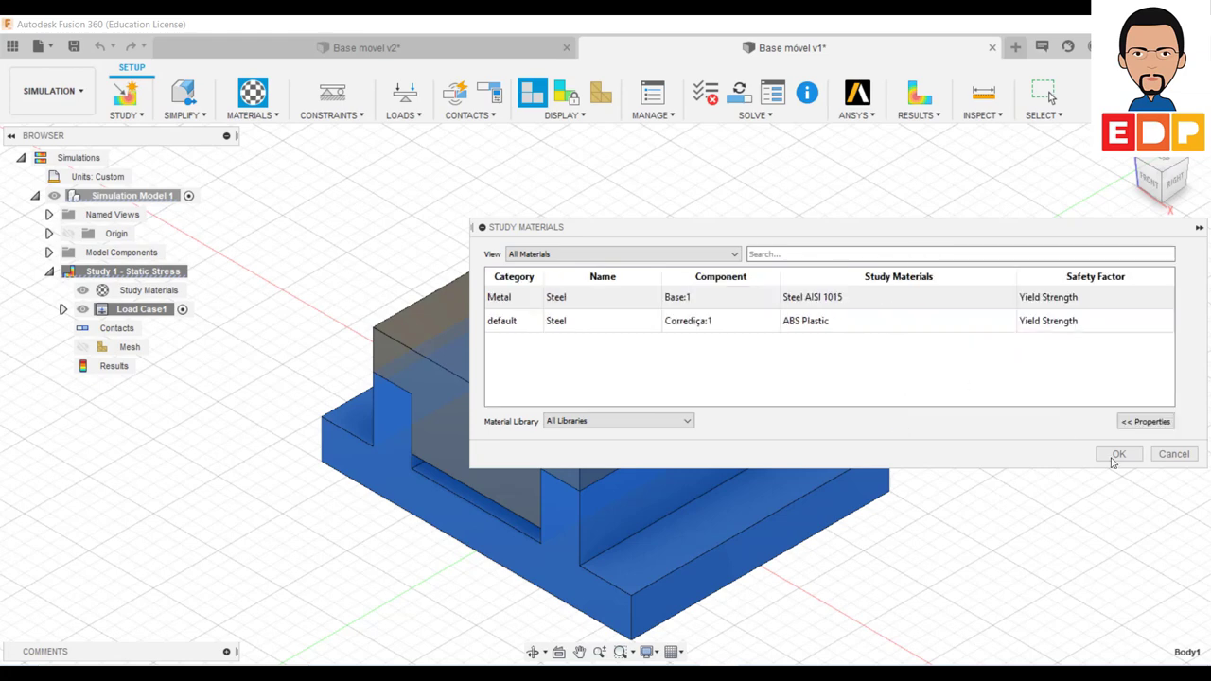
{"action": "left_click", "coordinate": [1150, 423]}
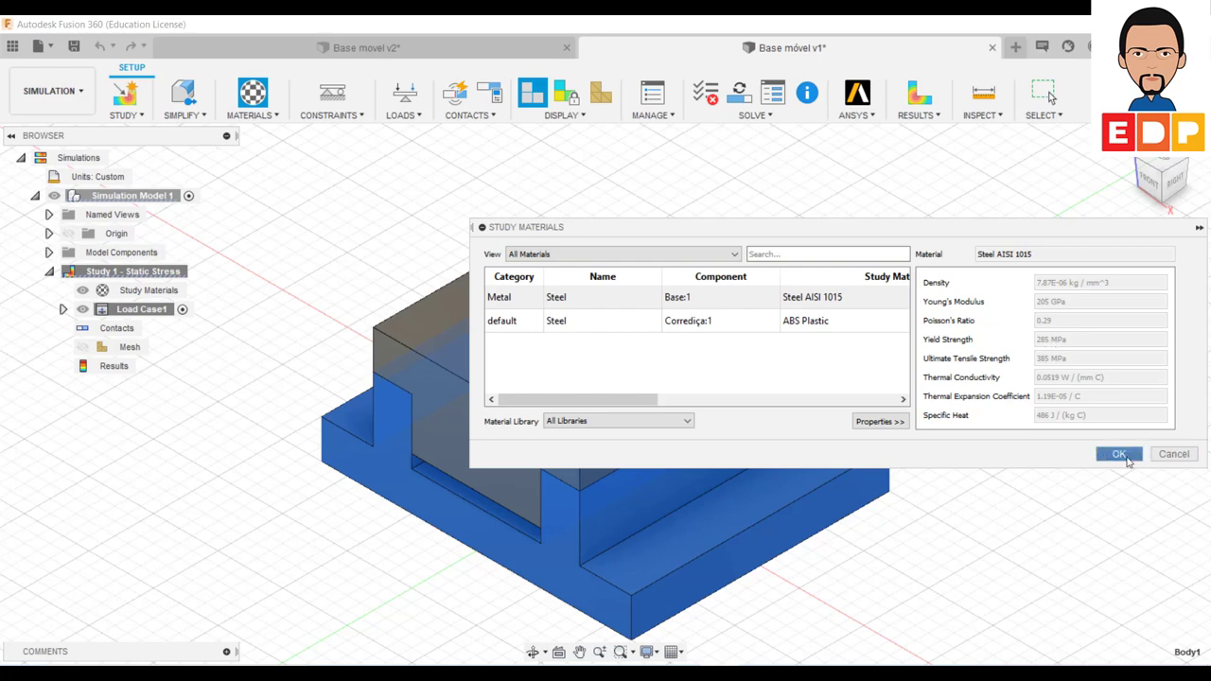
{"action": "left_click", "coordinate": [1121, 454]}
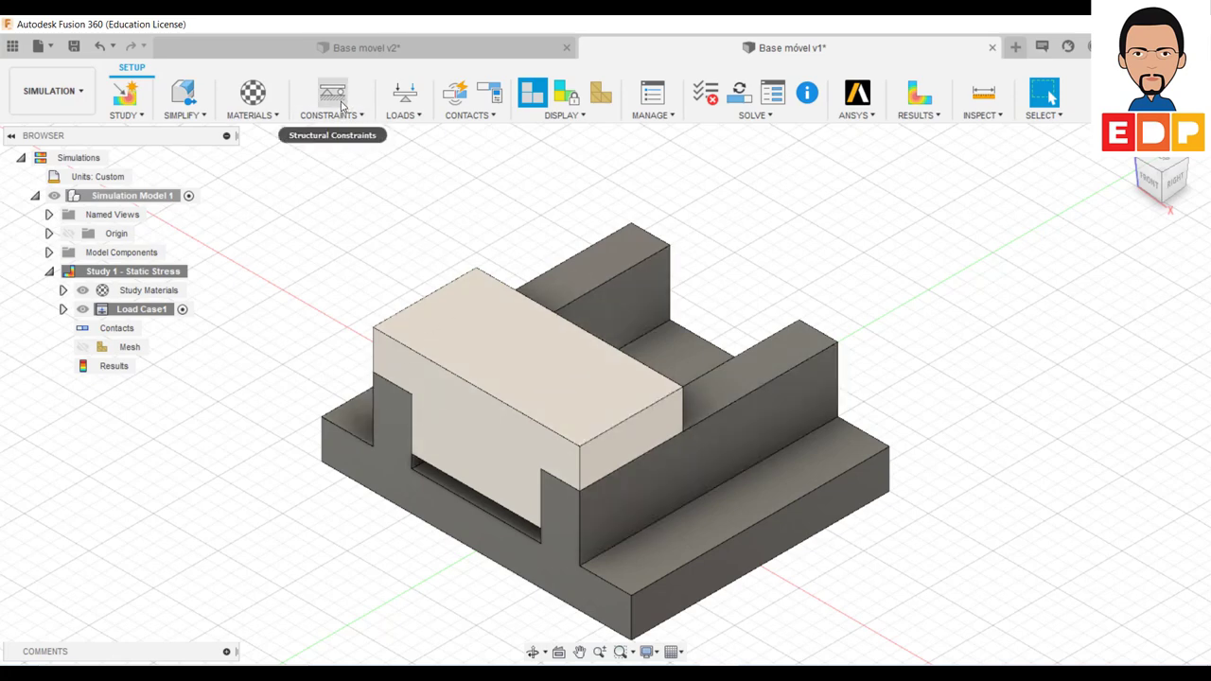
{"action": "mouse_move", "coordinate": [332, 94]}
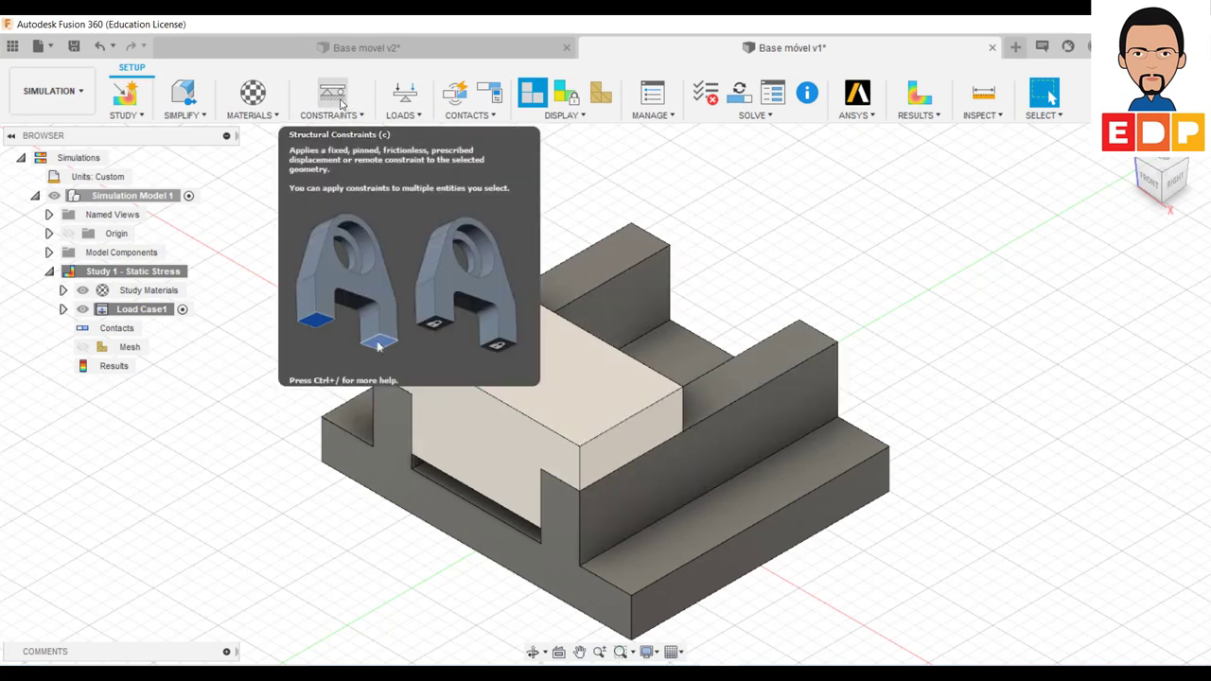
Add a Fixed structural constraint on the base's bottom face, viewed from underneath
{"action": "left_click", "coordinate": [340, 103]}
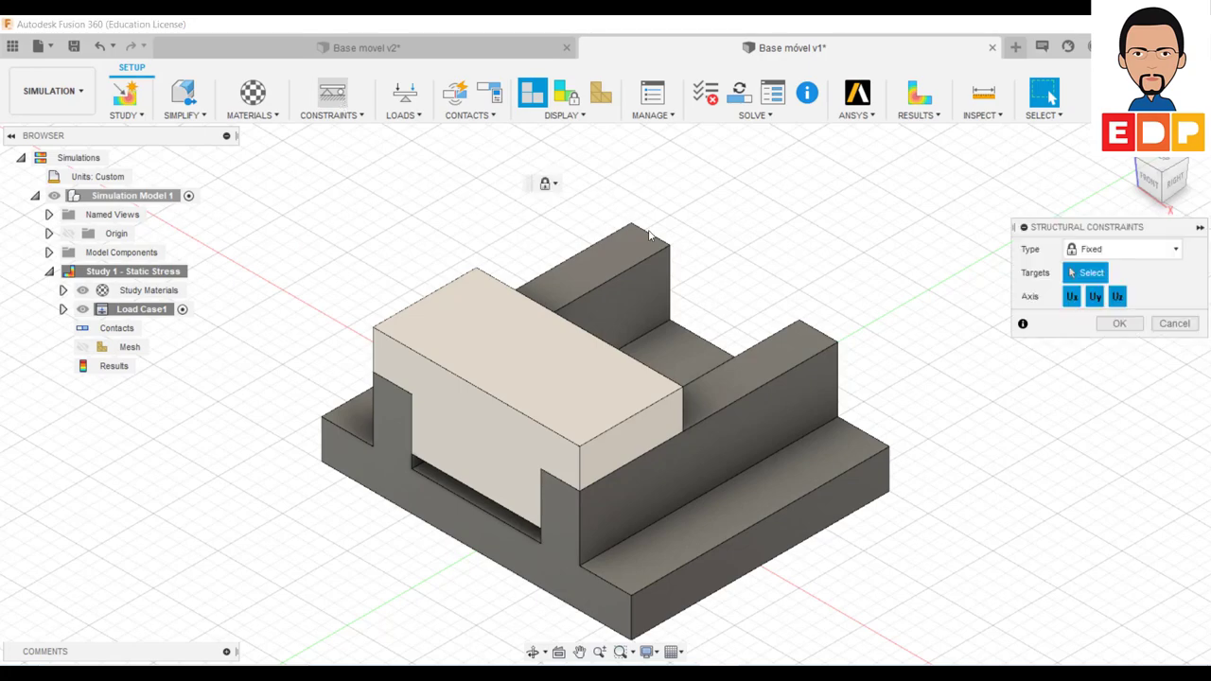
{"action": "left_click", "coordinate": [1167, 208]}
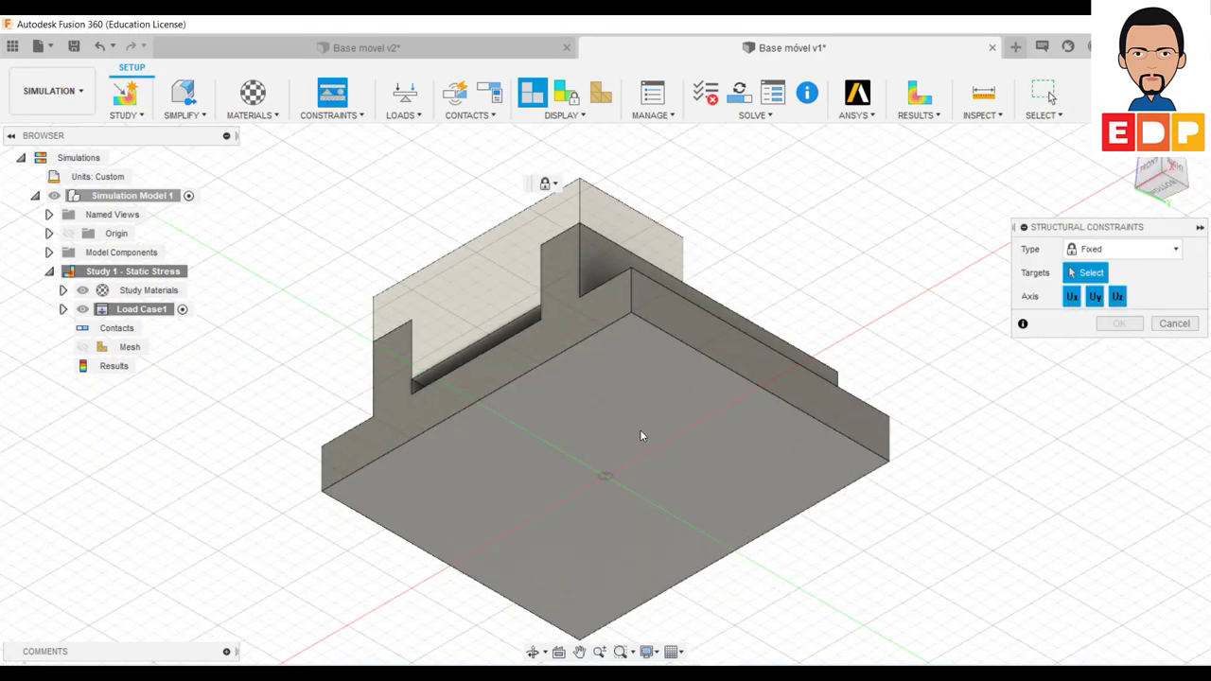
{"action": "left_click", "coordinate": [640, 435]}
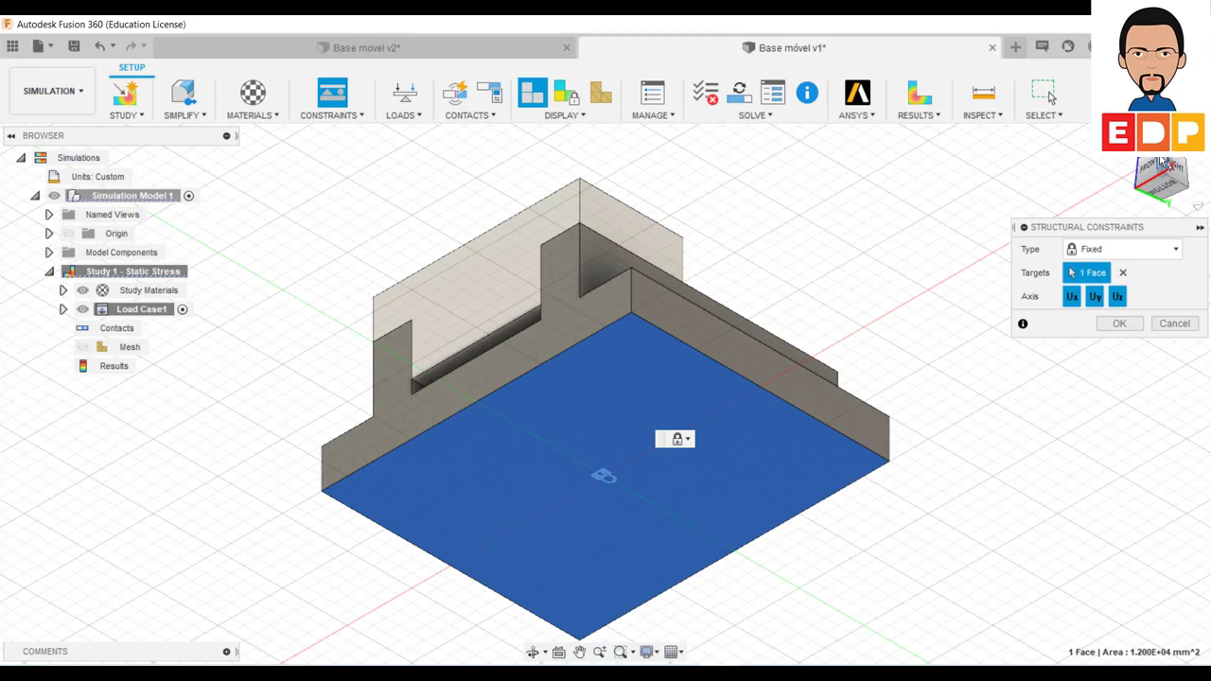
{"action": "left_click", "coordinate": [1165, 163]}
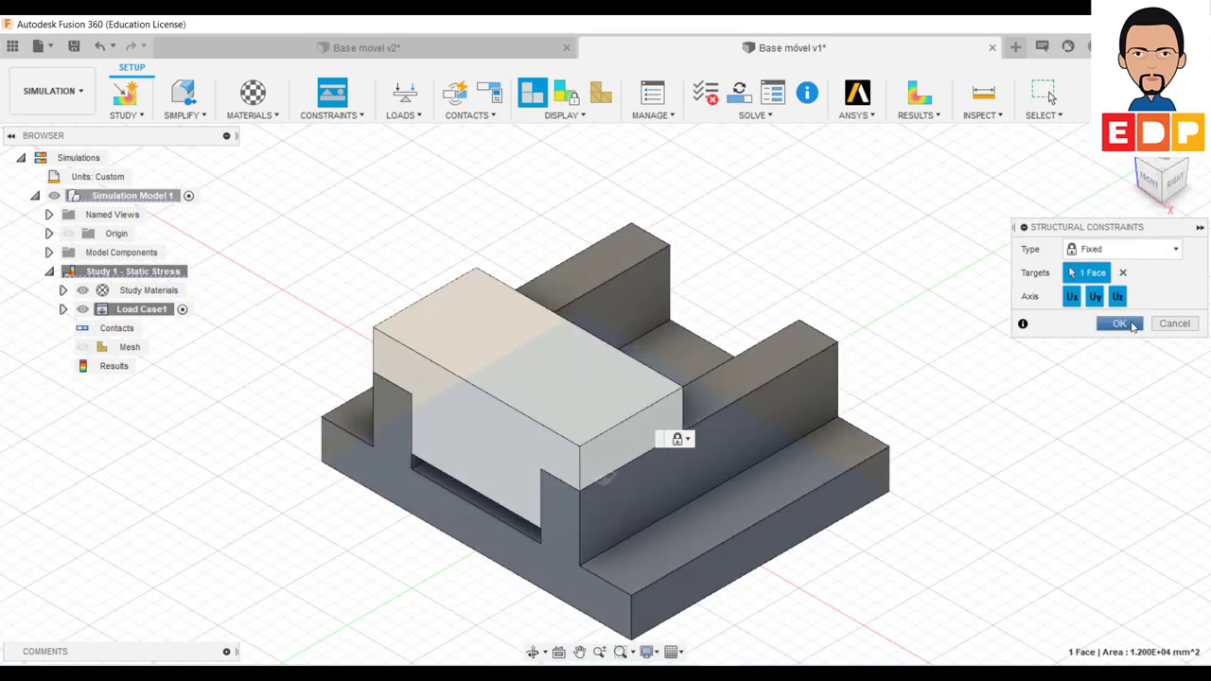
{"action": "left_click", "coordinate": [1126, 324]}
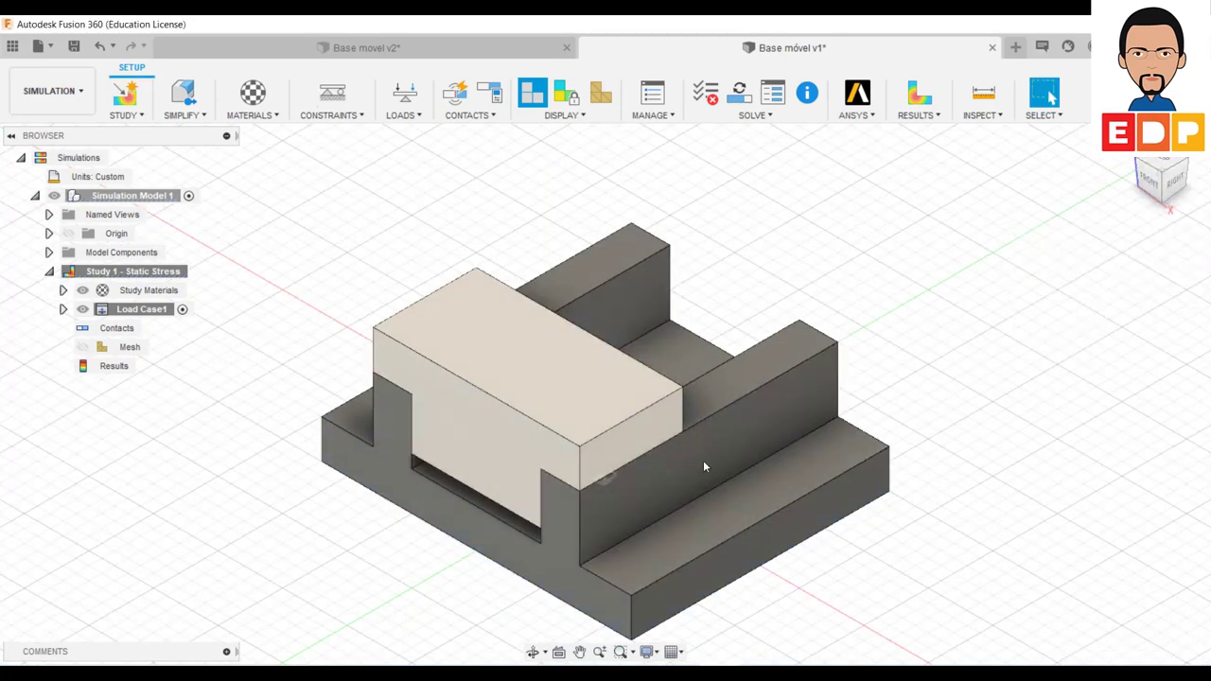
Apply a Pressure load of 5 MPa to the slider's top face
{"action": "left_click", "coordinate": [412, 101]}
{"action": "left_click", "coordinate": [522, 382]}
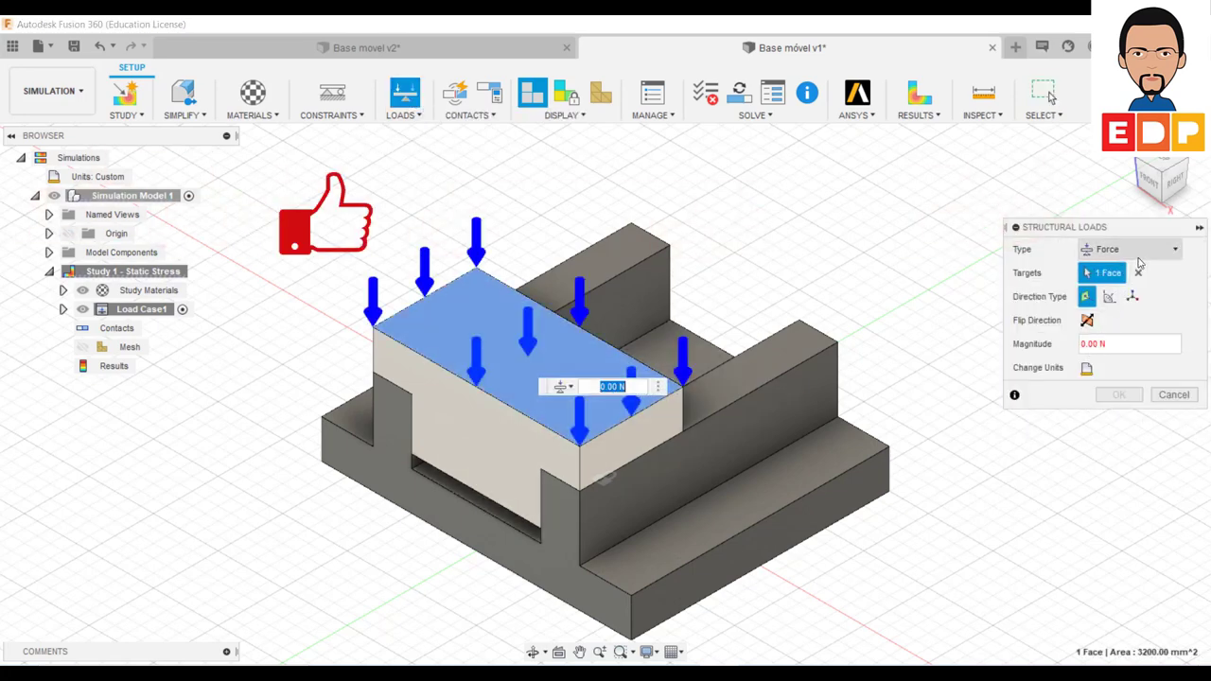
{"action": "left_click", "coordinate": [1135, 250]}
{"action": "left_click", "coordinate": [1127, 288]}
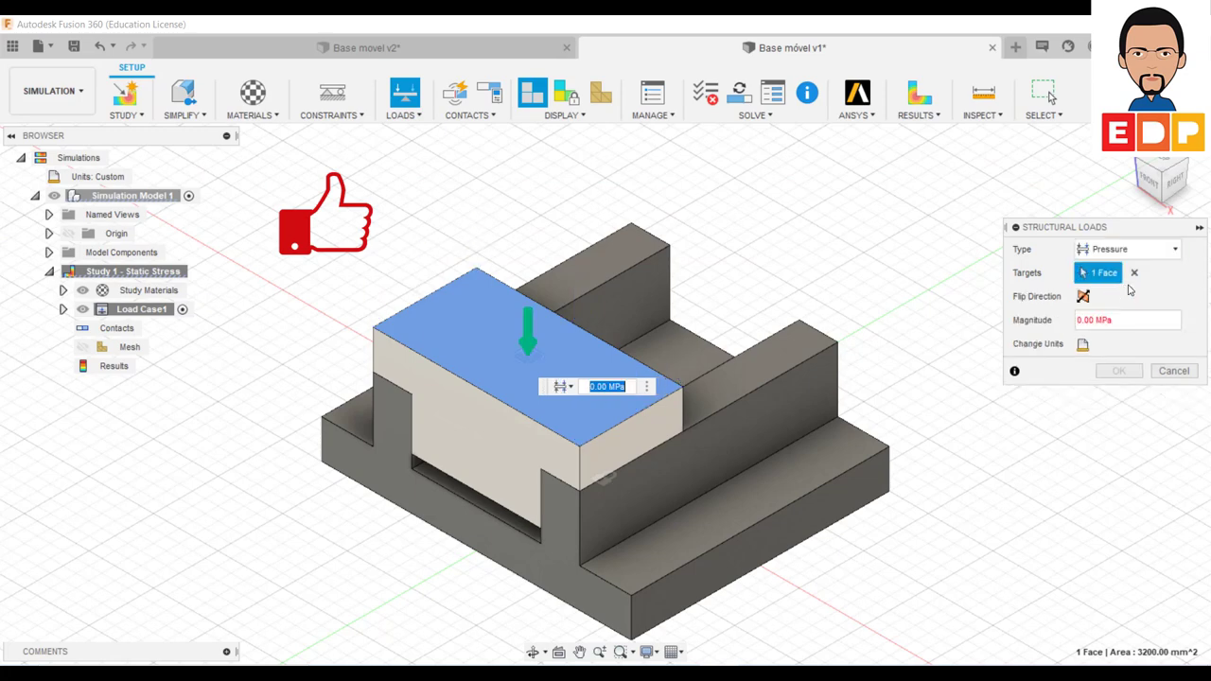
{"action": "left_click", "coordinate": [1096, 321]}
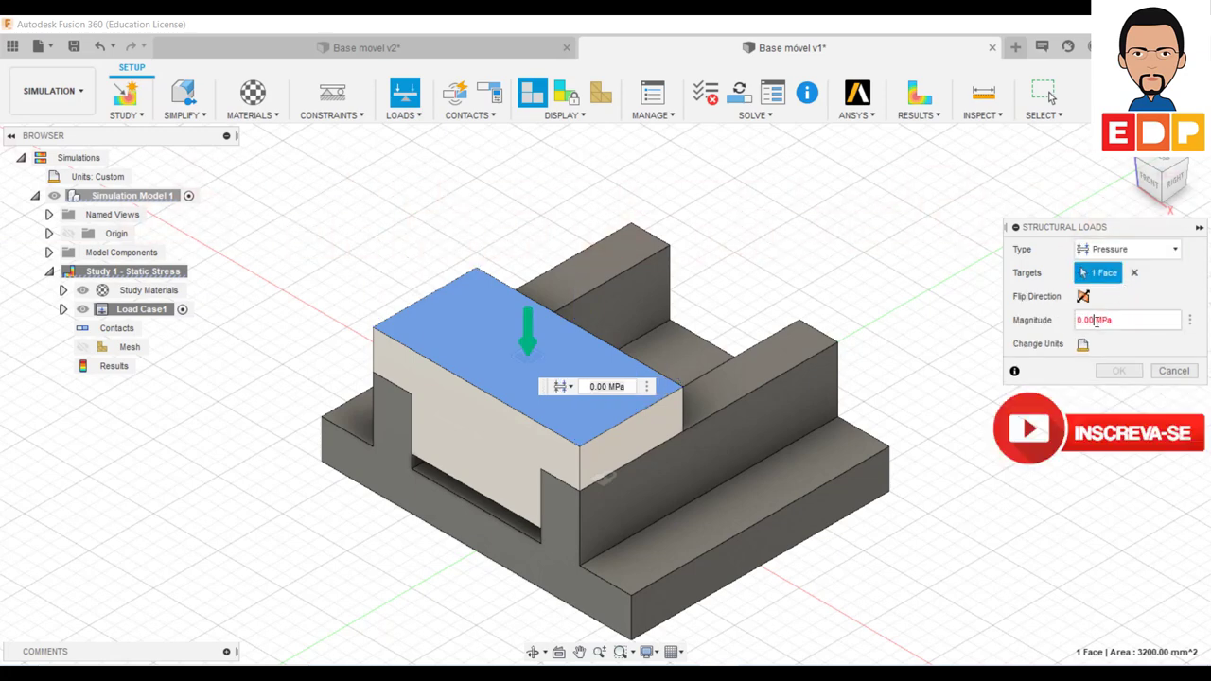
{"action": "double_click", "coordinate": [1097, 320]}
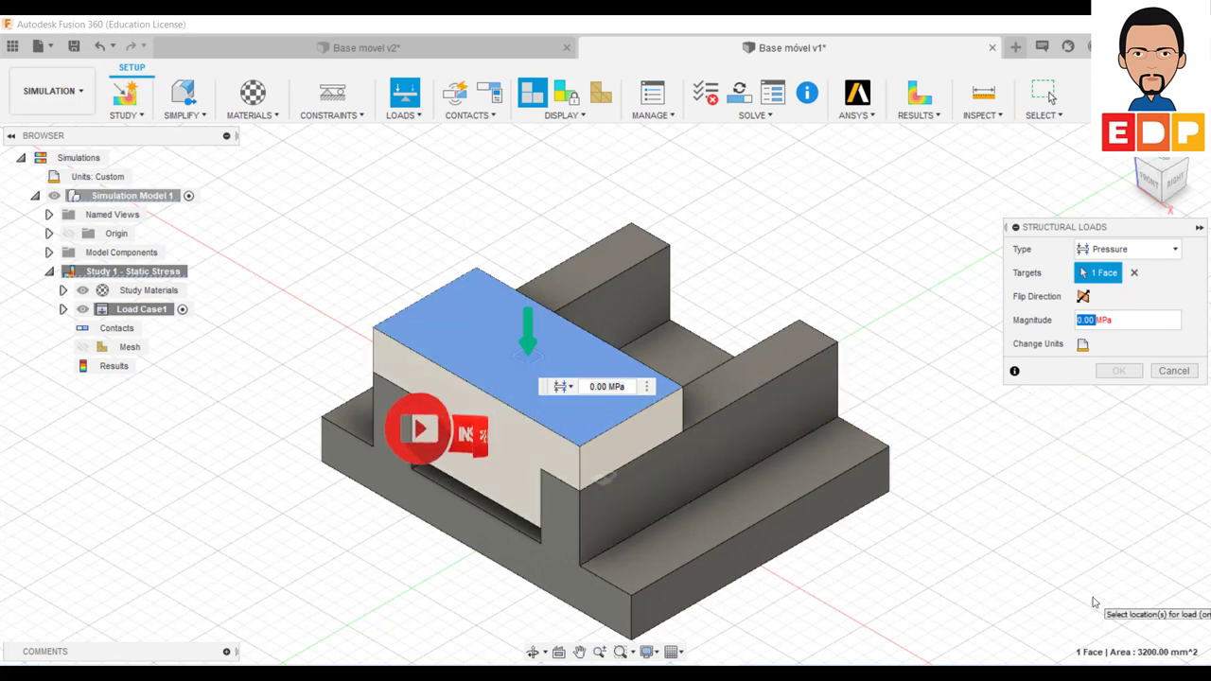
{"action": "type", "text": "5"}
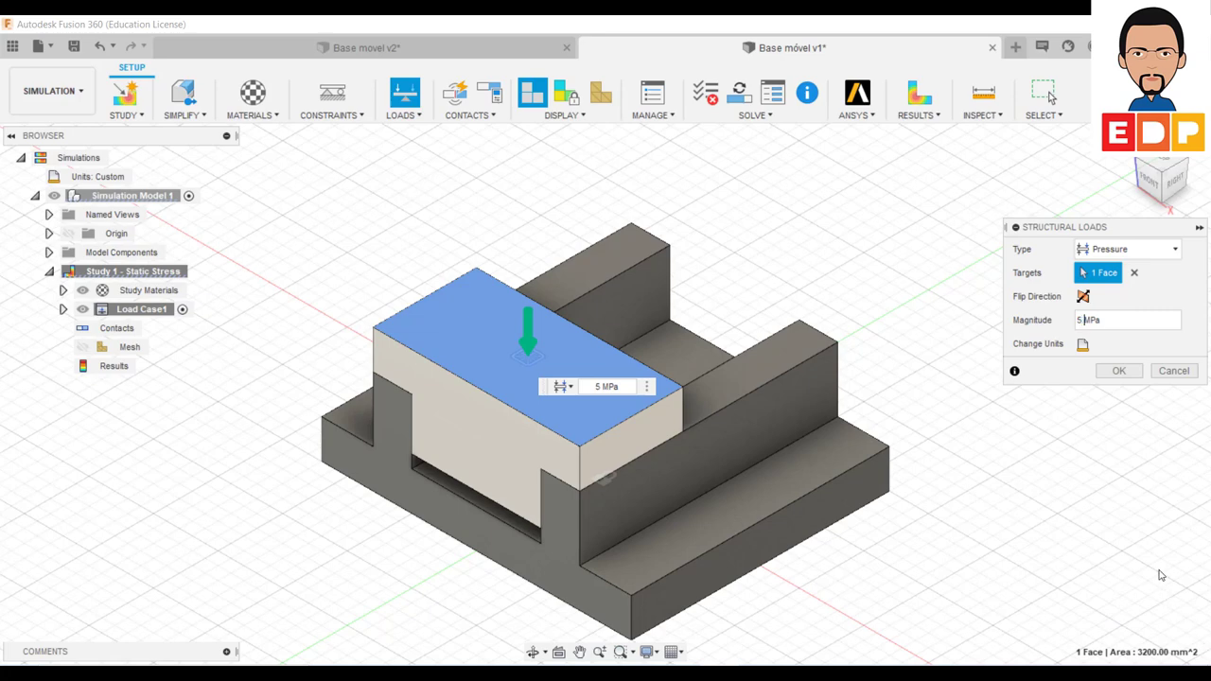
{"action": "left_click", "coordinate": [1119, 371]}
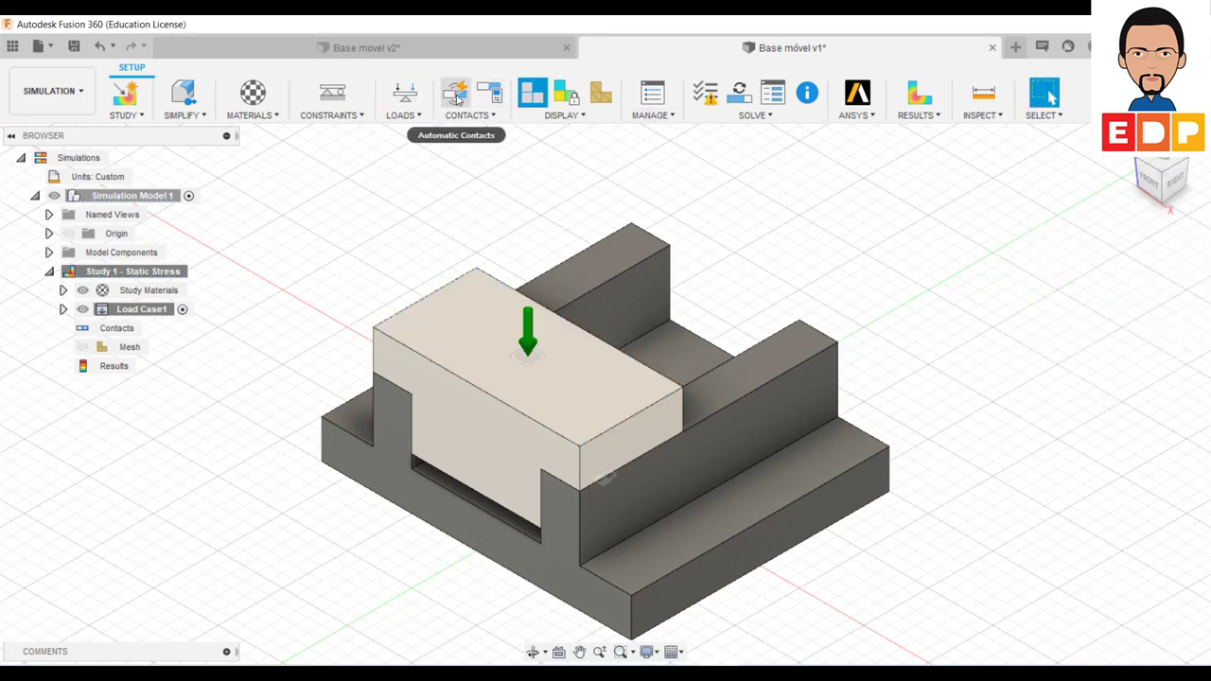
Auto-generate contacts between Base and Corrediça with the 0.10 mm solids tolerance
{"action": "left_click", "coordinate": [478, 120]}
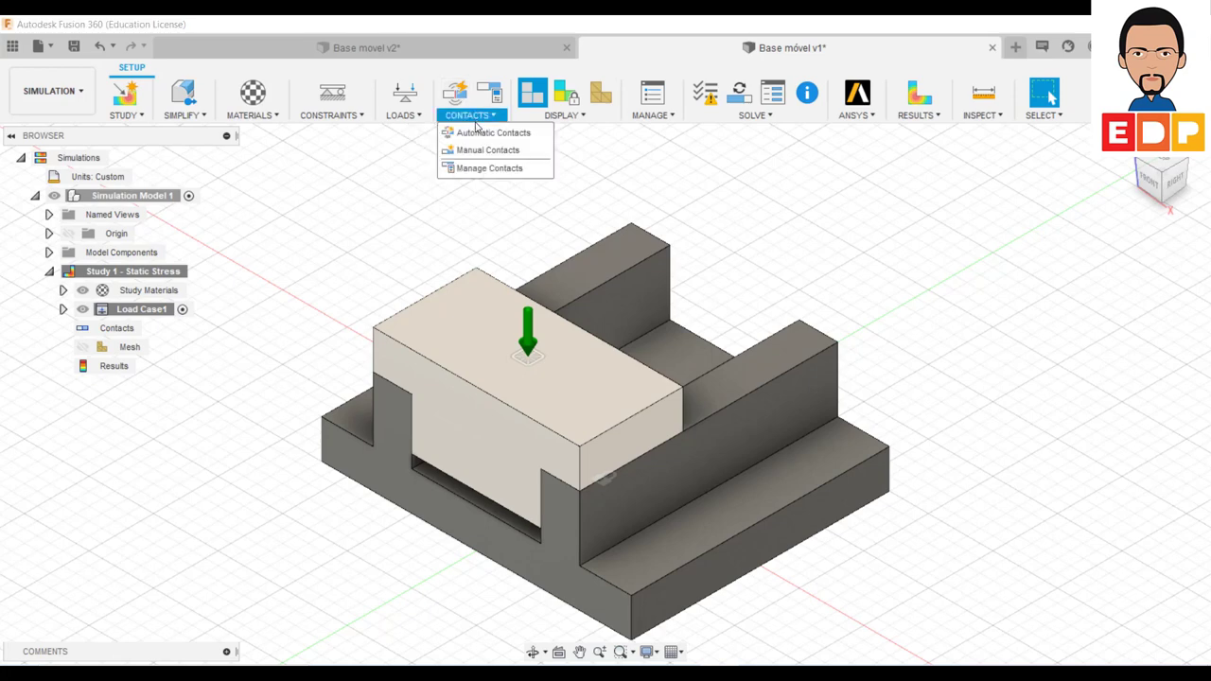
{"action": "left_click", "coordinate": [482, 135]}
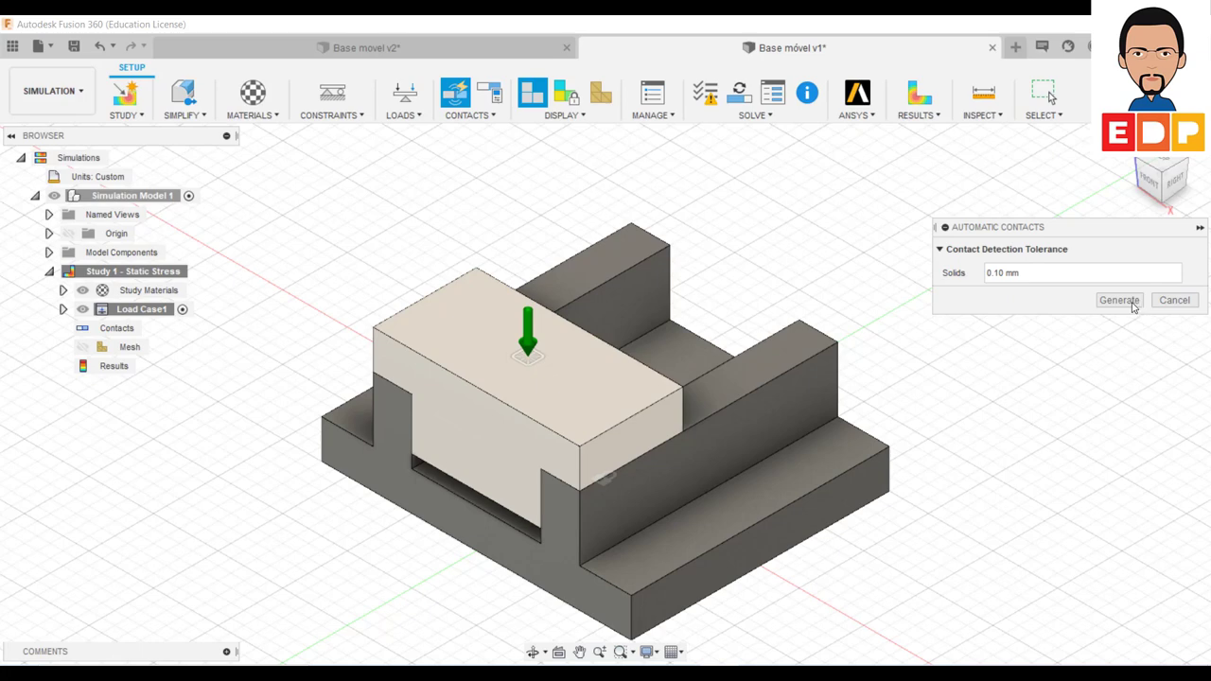
{"action": "left_click", "coordinate": [1120, 300]}
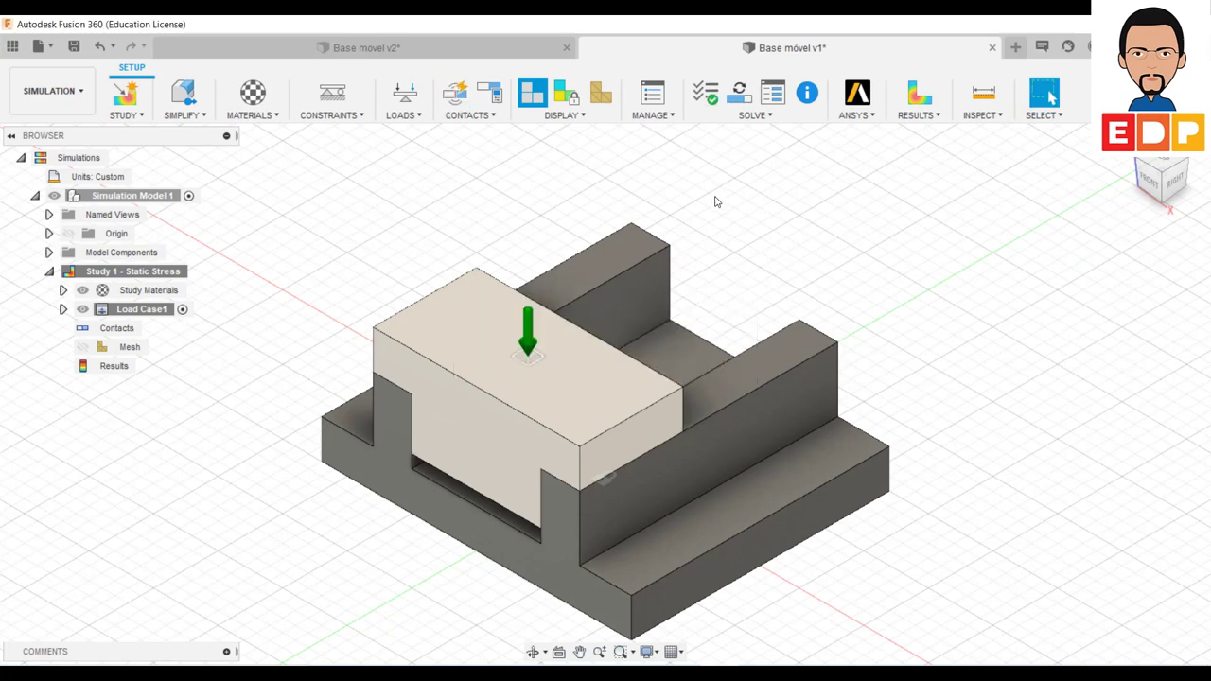
Generate the assembly mesh and bring up the Solve dialog showing Study 1 - Static Stress as Ready
{"action": "left_click", "coordinate": [741, 116]}
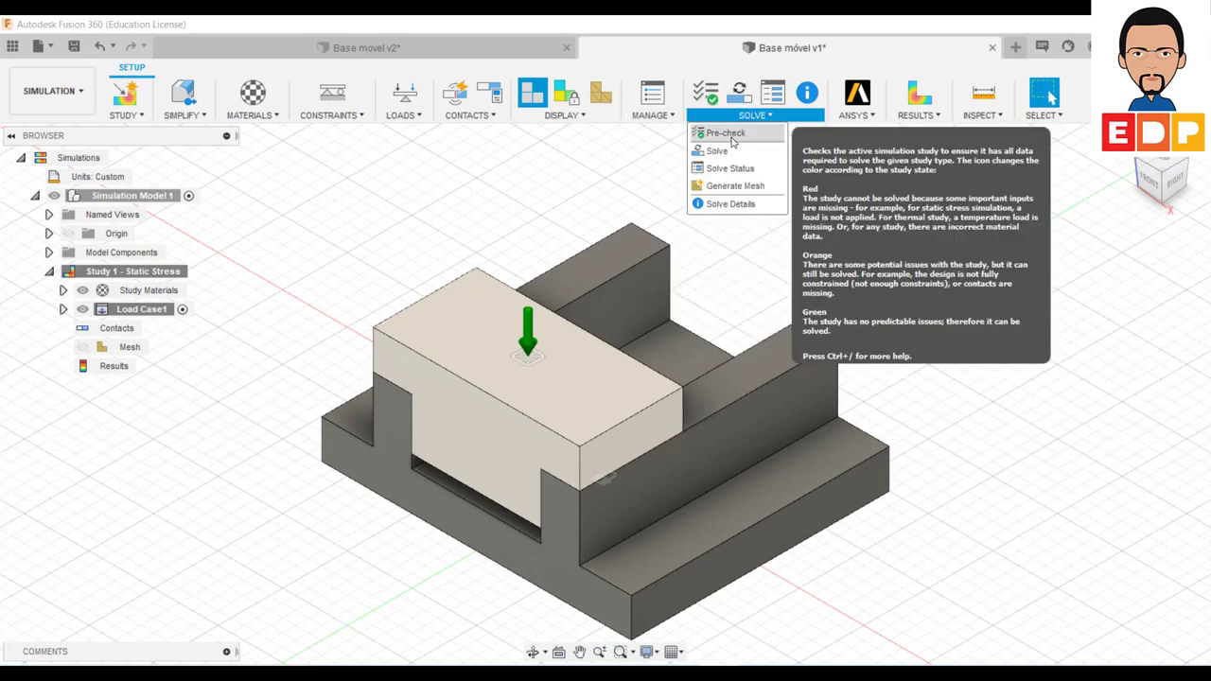
{"action": "left_click", "coordinate": [734, 186]}
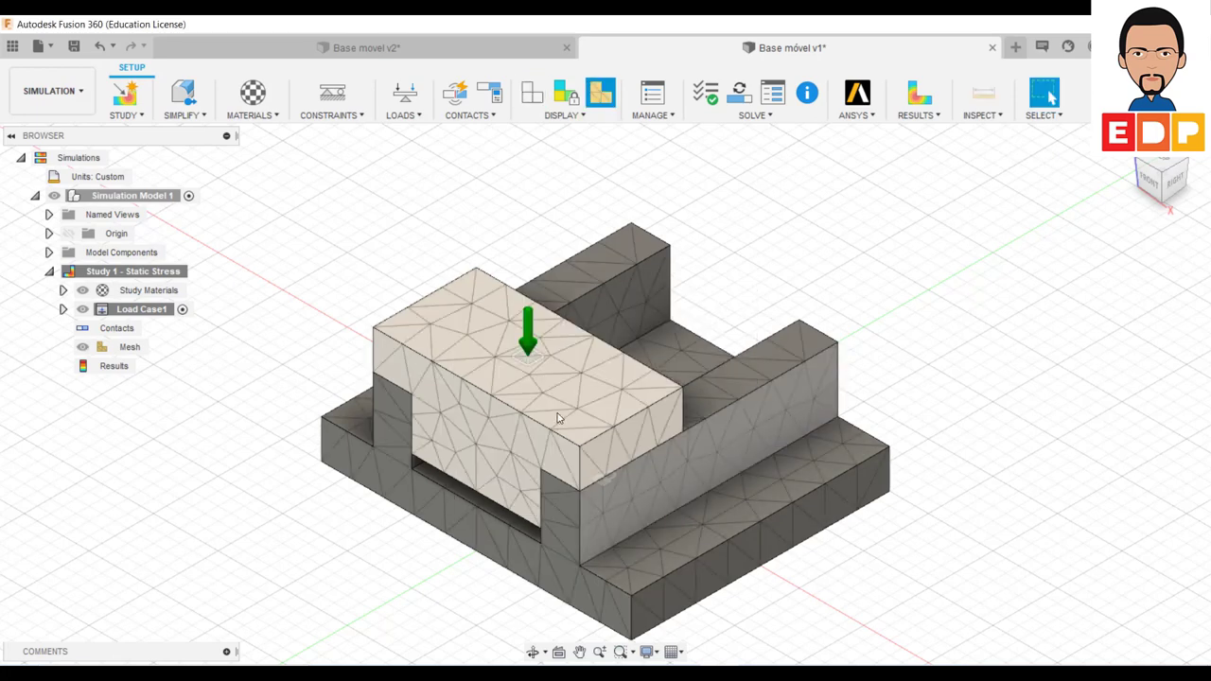
{"action": "left_click", "coordinate": [739, 92]}
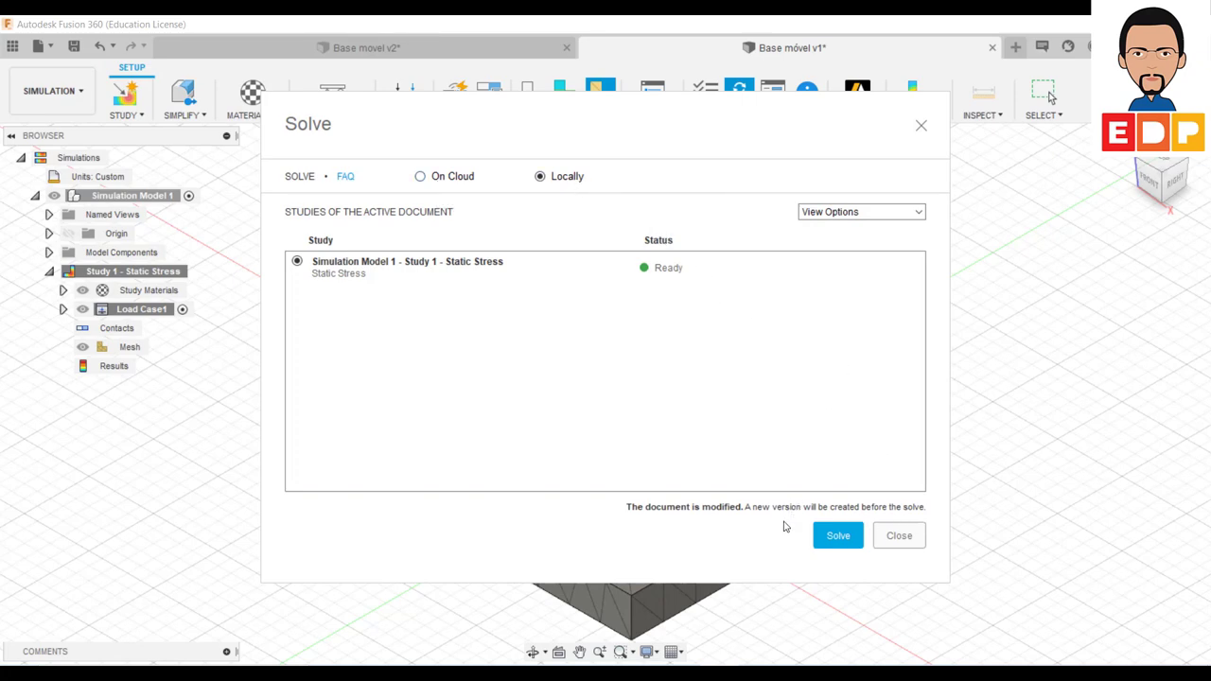
Solve Study 1 - Static Stress locally to get safety factor results
{"action": "left_click", "coordinate": [847, 539]}
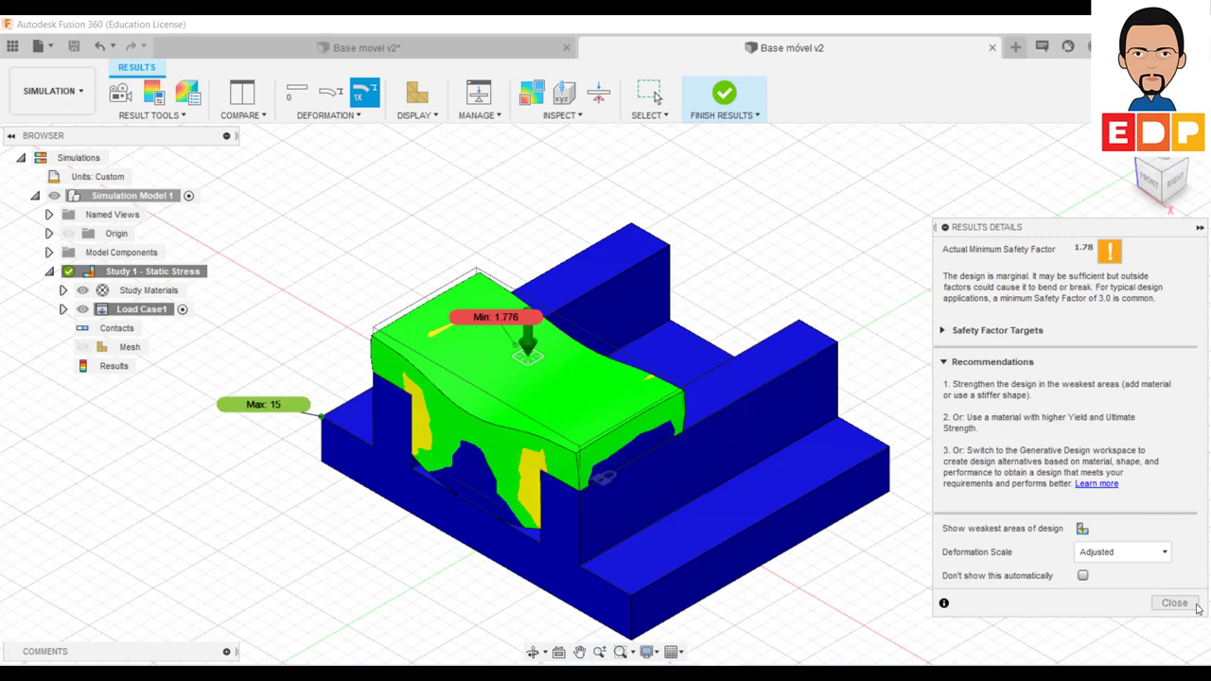
Close the Results Details summary to reveal the safety factor plot, minimum 1.776
{"action": "left_click", "coordinate": [1174, 602]}
{"action": "mouse_move", "coordinate": [1097, 464]}
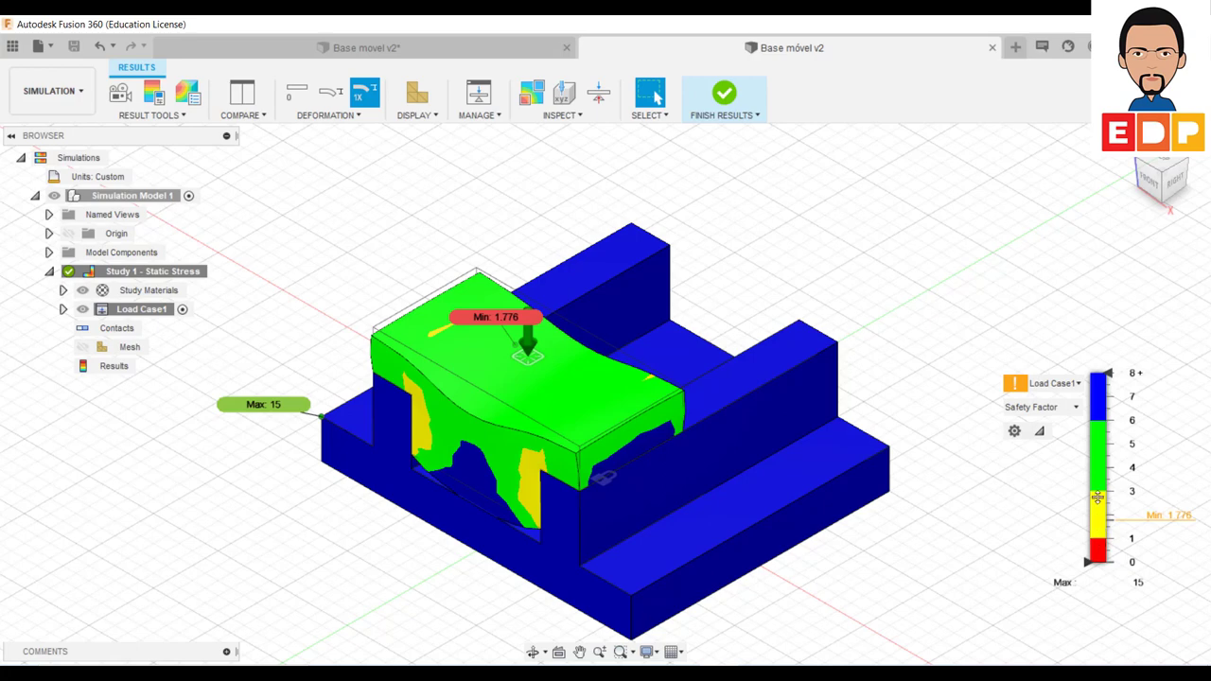
Switch the result plot to Stress, then to Displacement peaking at 0.1236 mm
{"action": "left_click", "coordinate": [1073, 407]}
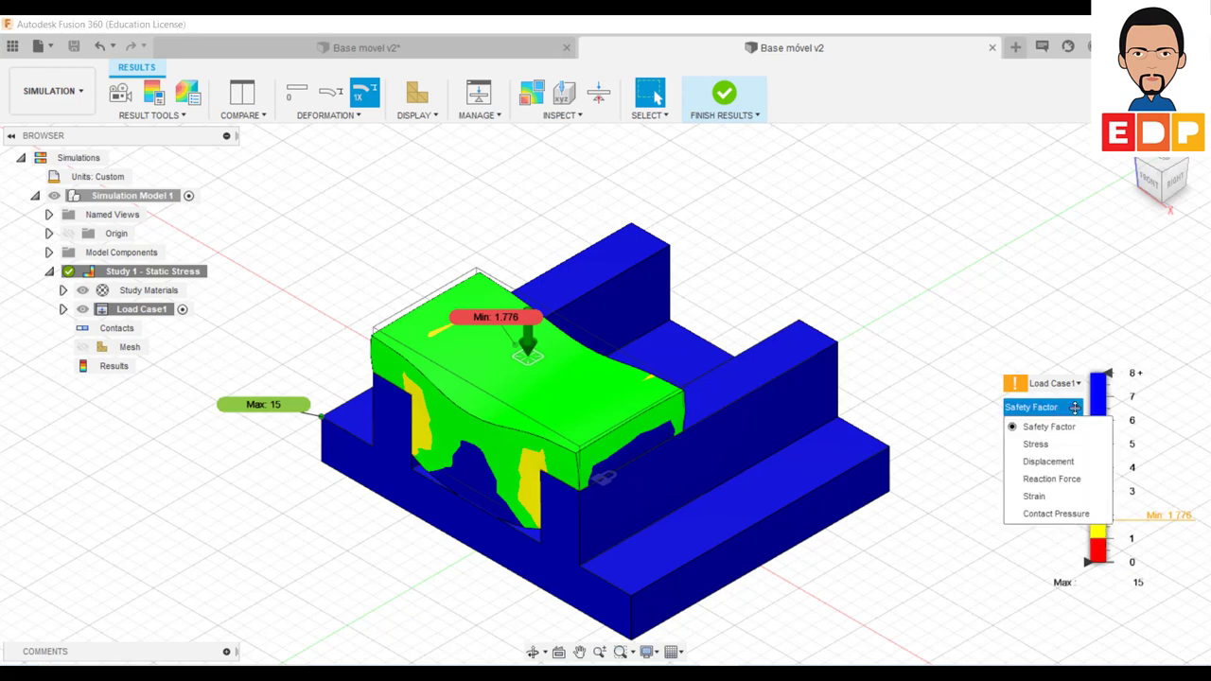
{"action": "left_click", "coordinate": [1063, 448]}
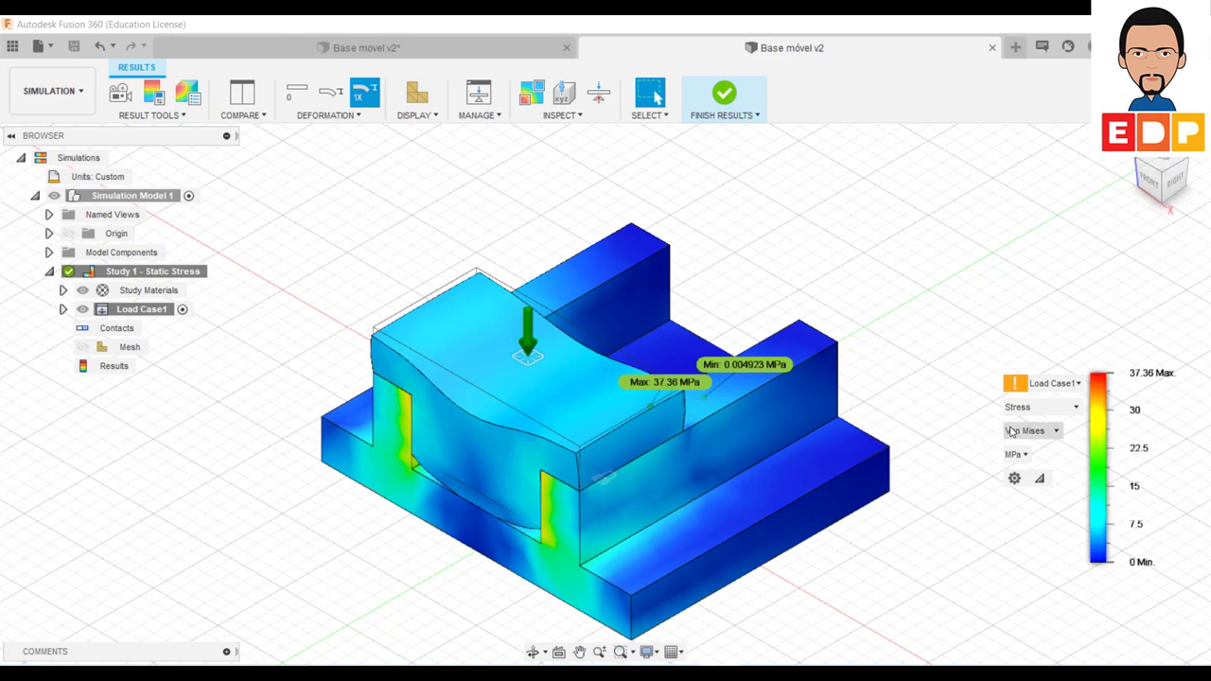
{"action": "left_click", "coordinate": [1076, 406]}
{"action": "left_click", "coordinate": [1048, 461]}
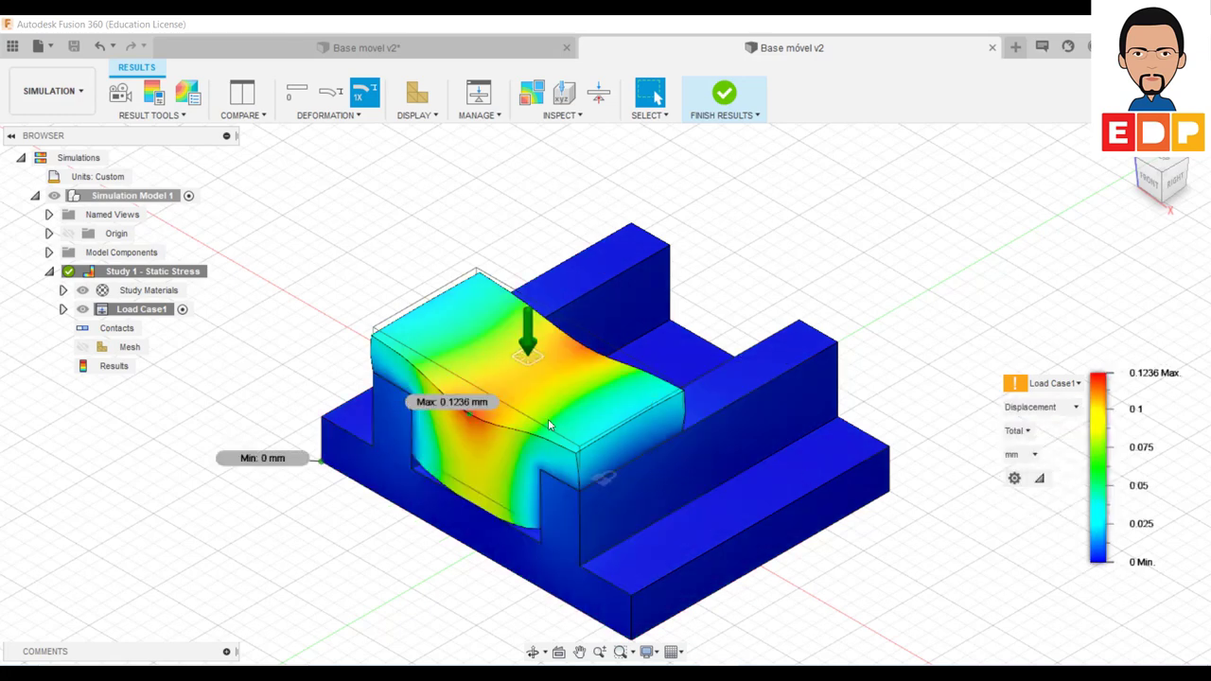
Show the displacement result at Actual deformation scale
{"action": "left_click", "coordinate": [331, 95]}
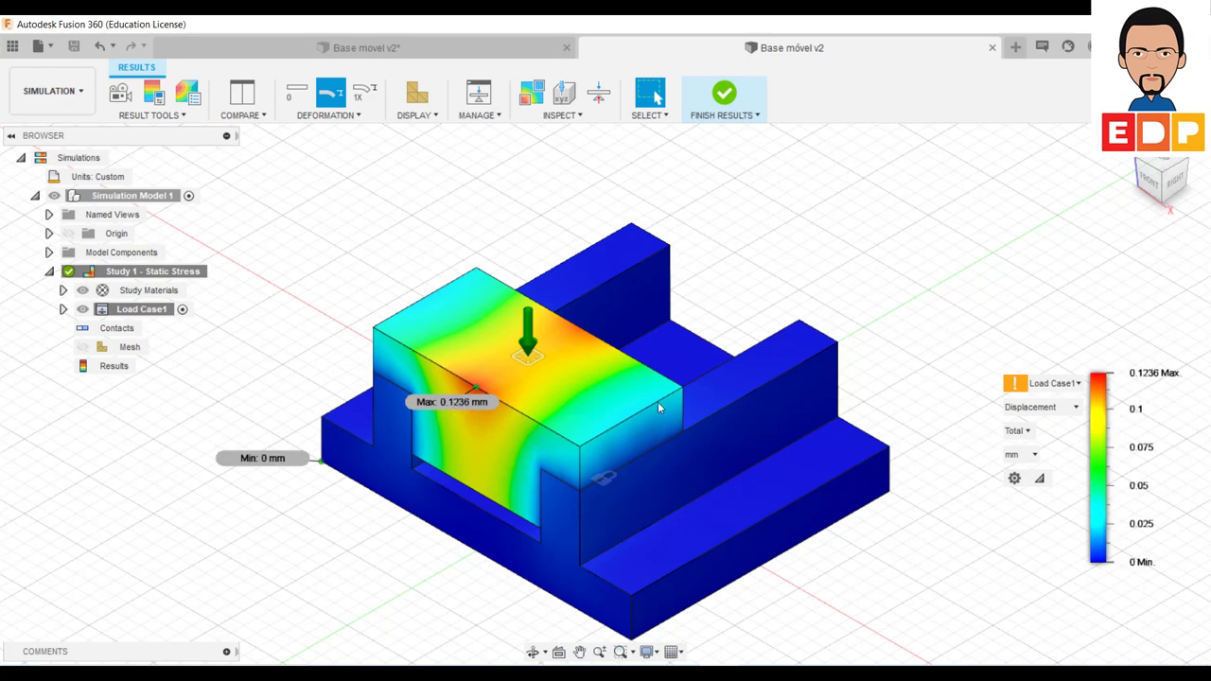
{"action": "left_click", "coordinate": [1145, 187]}
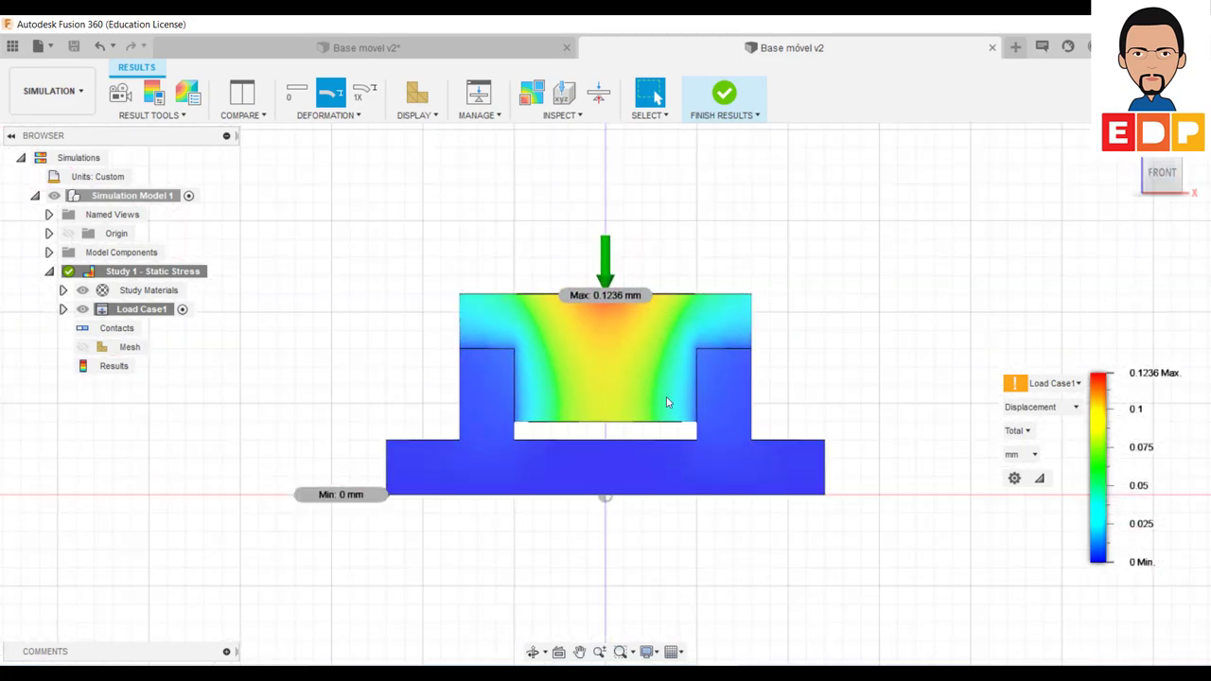
{"action": "left_click", "coordinate": [150, 118]}
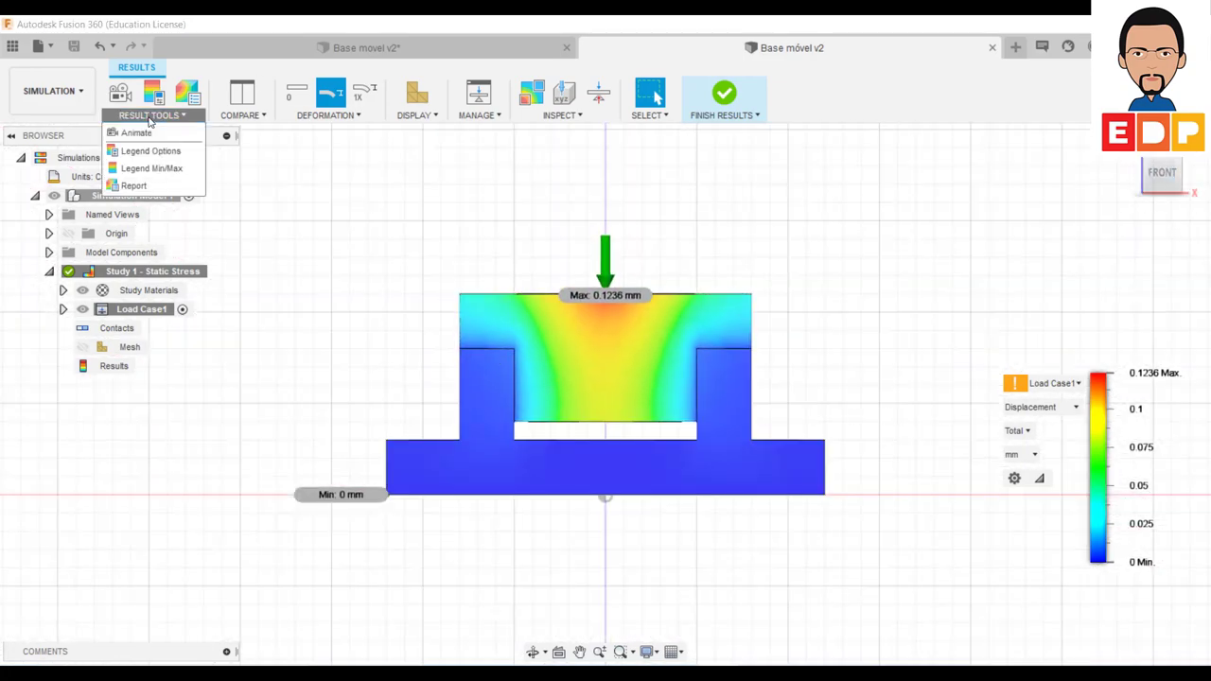
{"action": "left_click", "coordinate": [142, 132]}
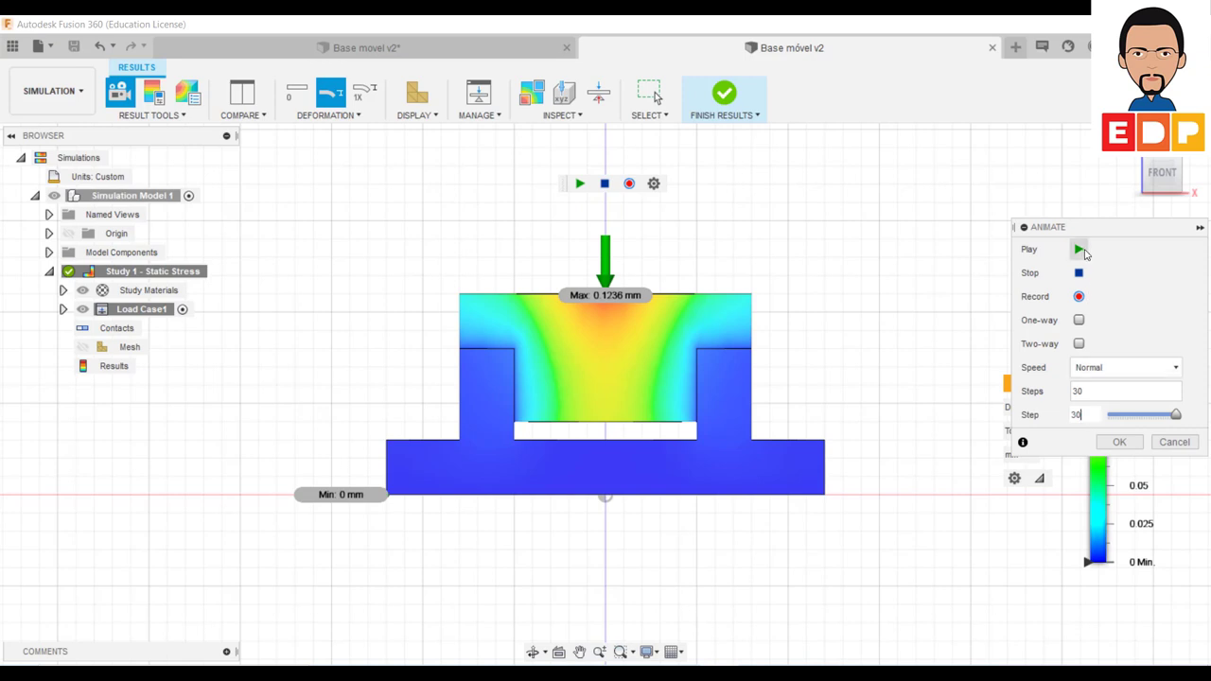
{"action": "left_click", "coordinate": [1078, 249]}
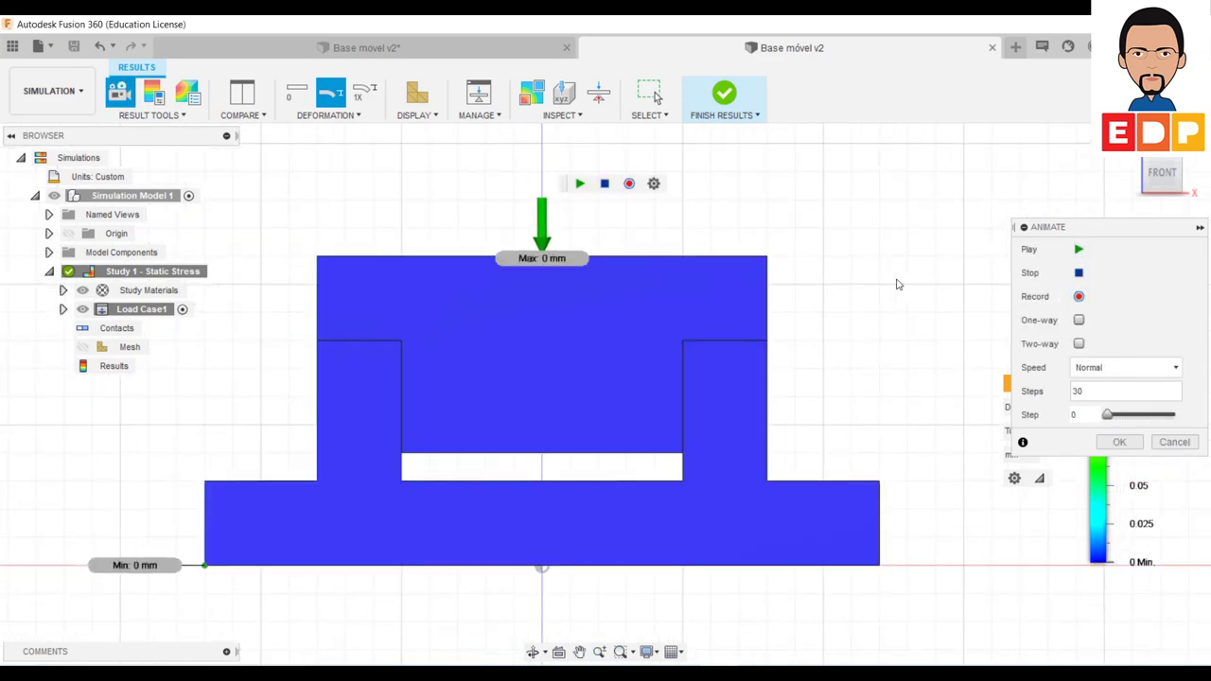
{"action": "left_click", "coordinate": [1076, 249]}
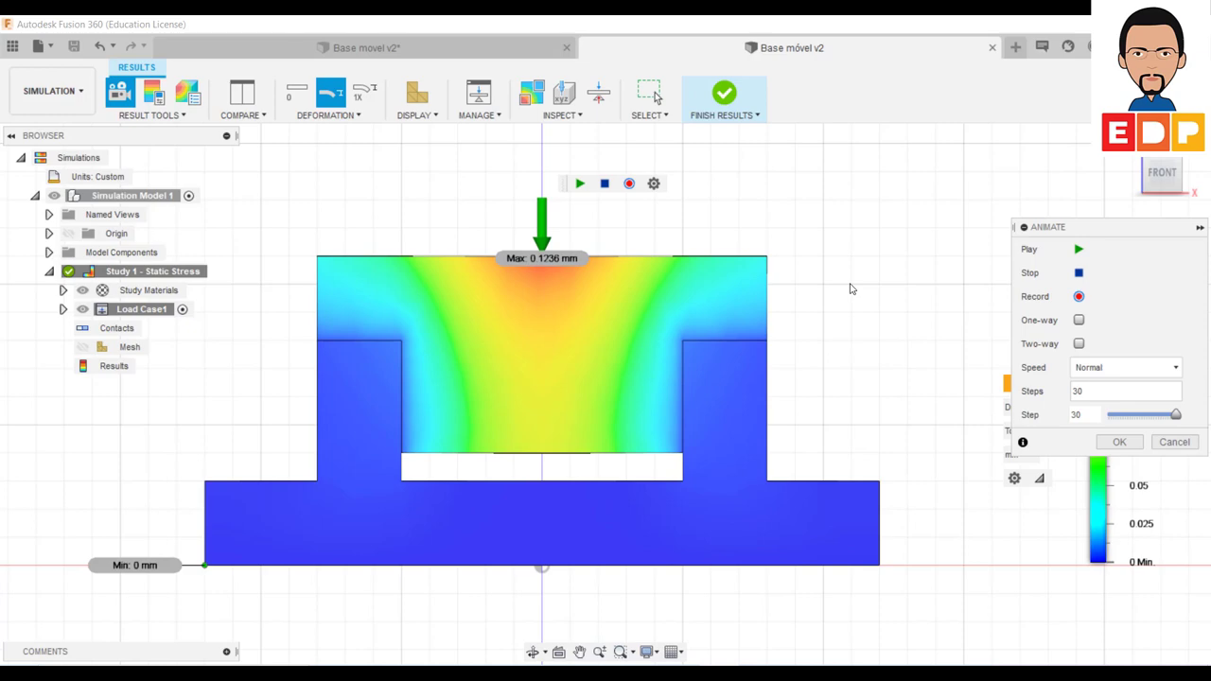
{"action": "mouse_move", "coordinate": [1162, 173]}
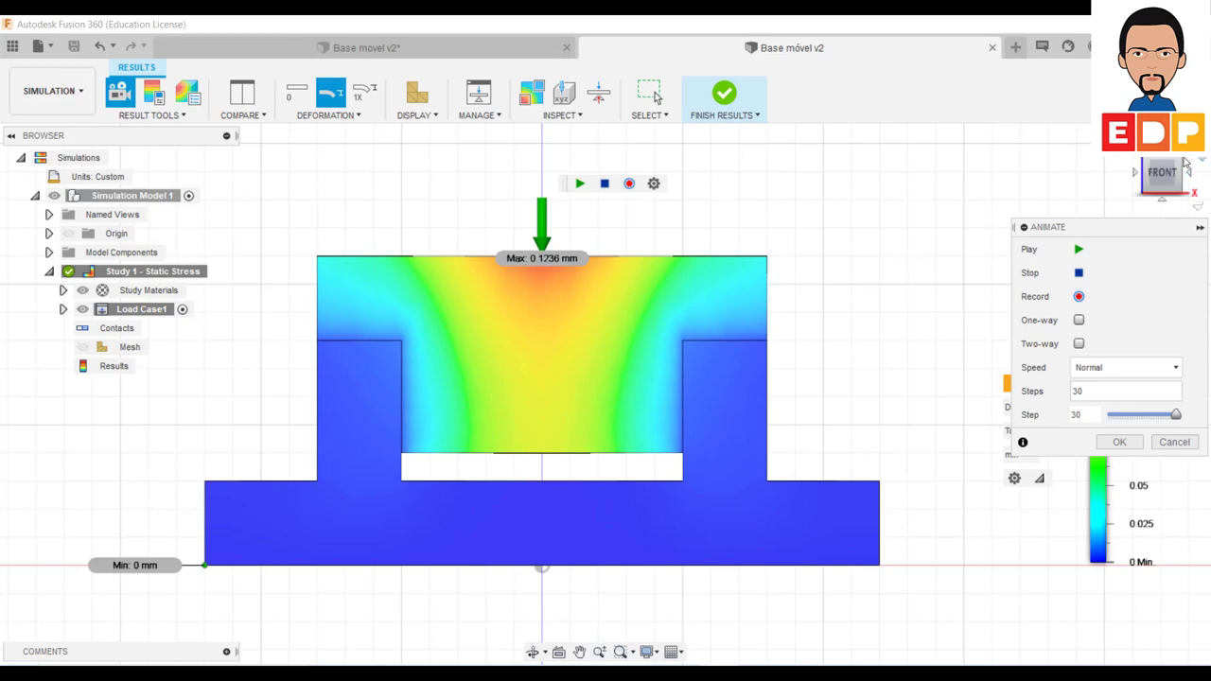
{"action": "left_click", "coordinate": [1181, 163]}
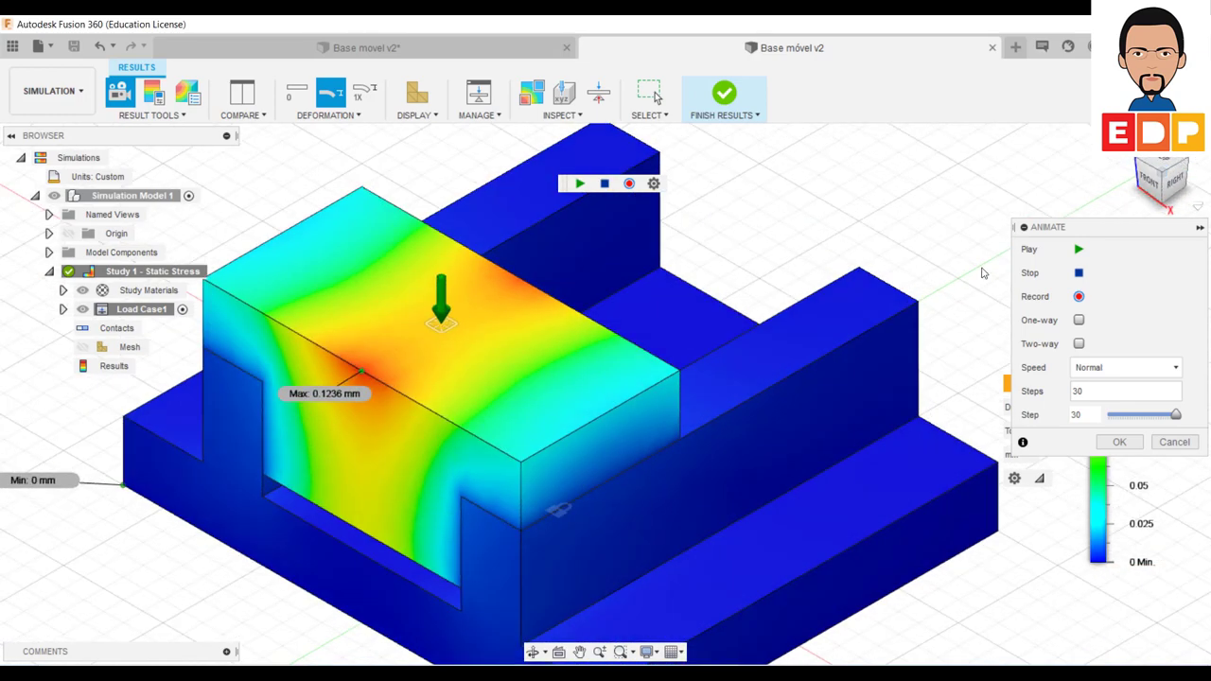
Close the animation controls and switch the plot to Von Mises stress (0.004923–37.36 MPa)
{"action": "left_click", "coordinate": [1119, 442]}
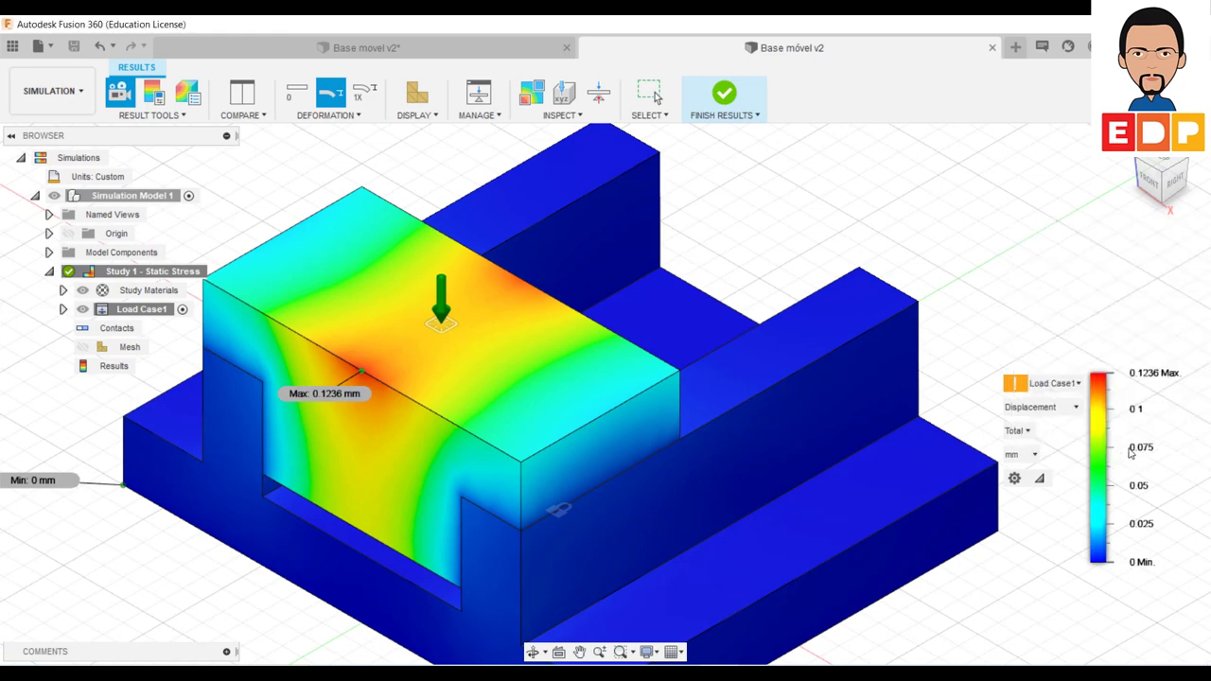
{"action": "left_click", "coordinate": [1054, 408]}
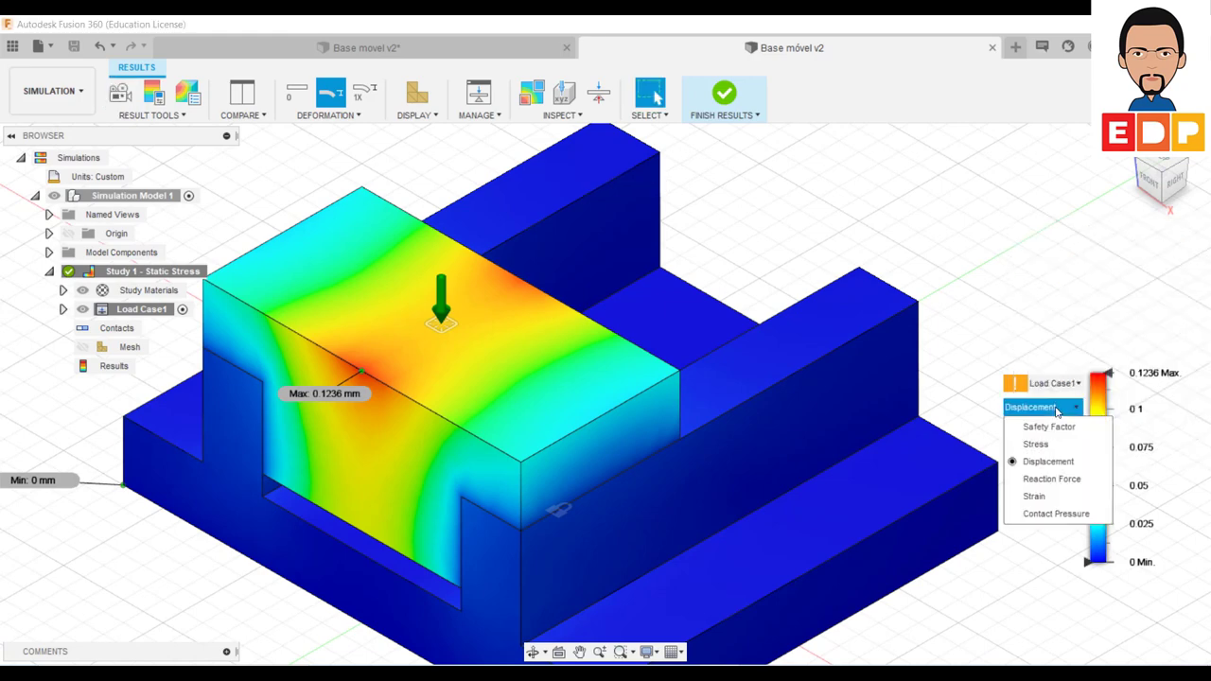
{"action": "left_click", "coordinate": [1037, 444]}
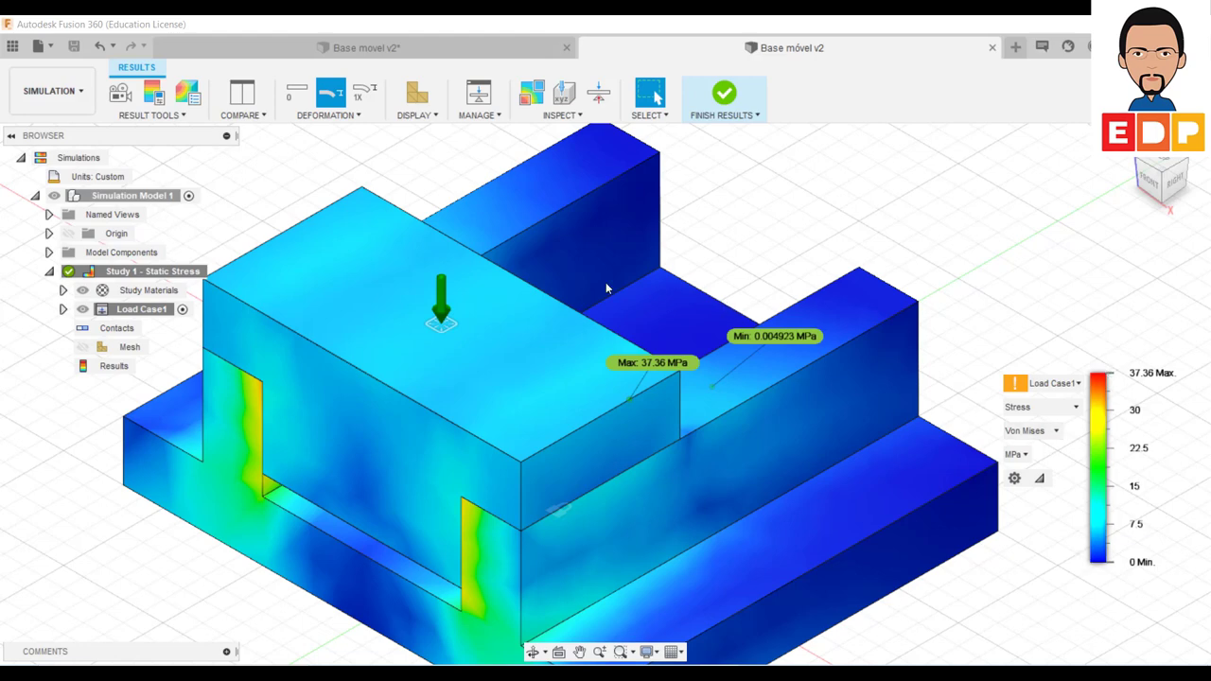
Play the Von Mises stress animation, then close its controls
{"action": "left_click", "coordinate": [152, 115]}
{"action": "left_click", "coordinate": [146, 133]}
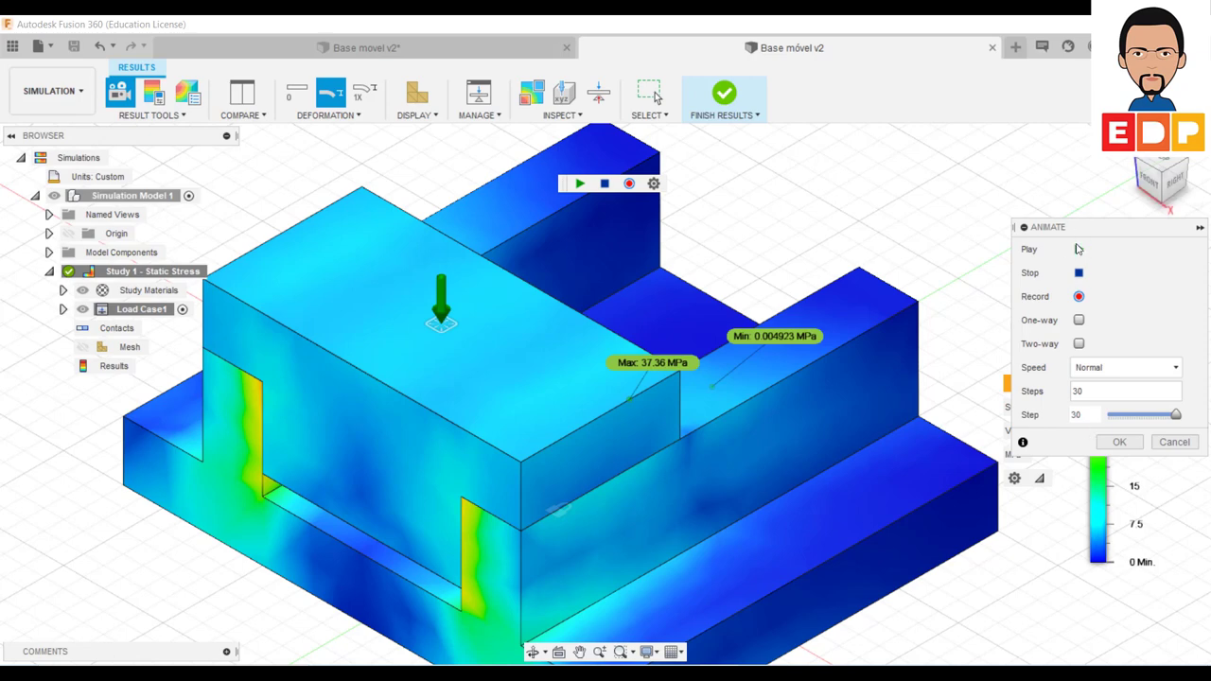
{"action": "left_click", "coordinate": [1079, 249]}
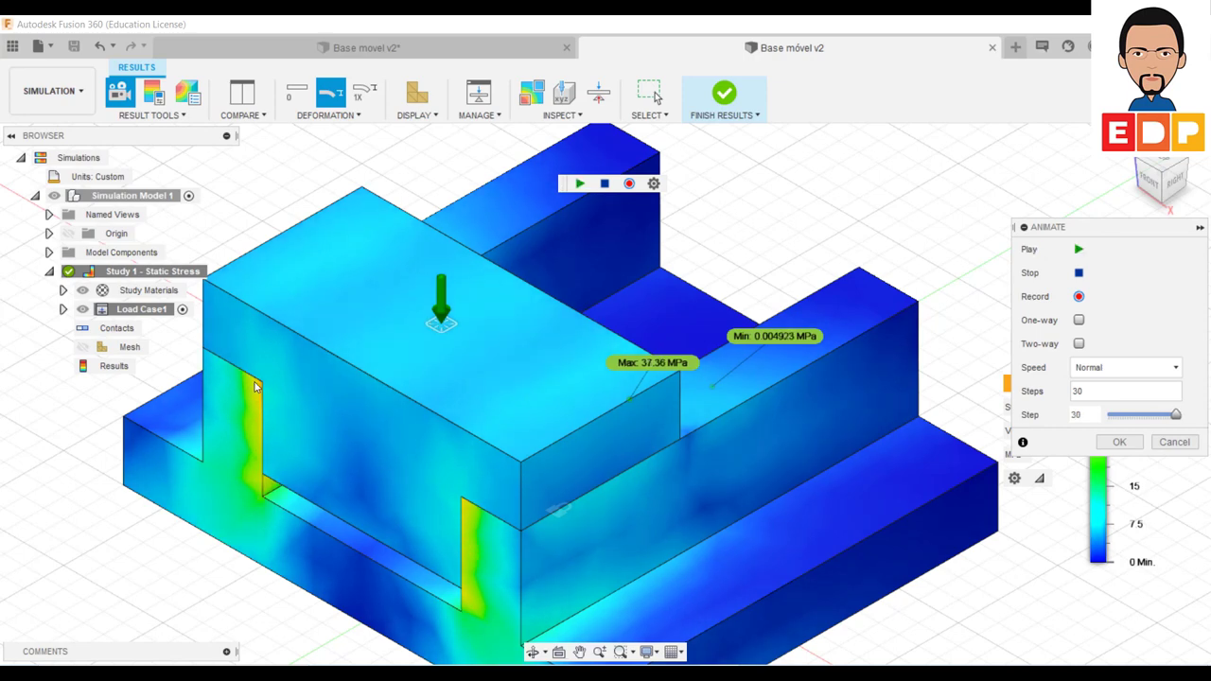
{"action": "left_click", "coordinate": [1177, 442]}
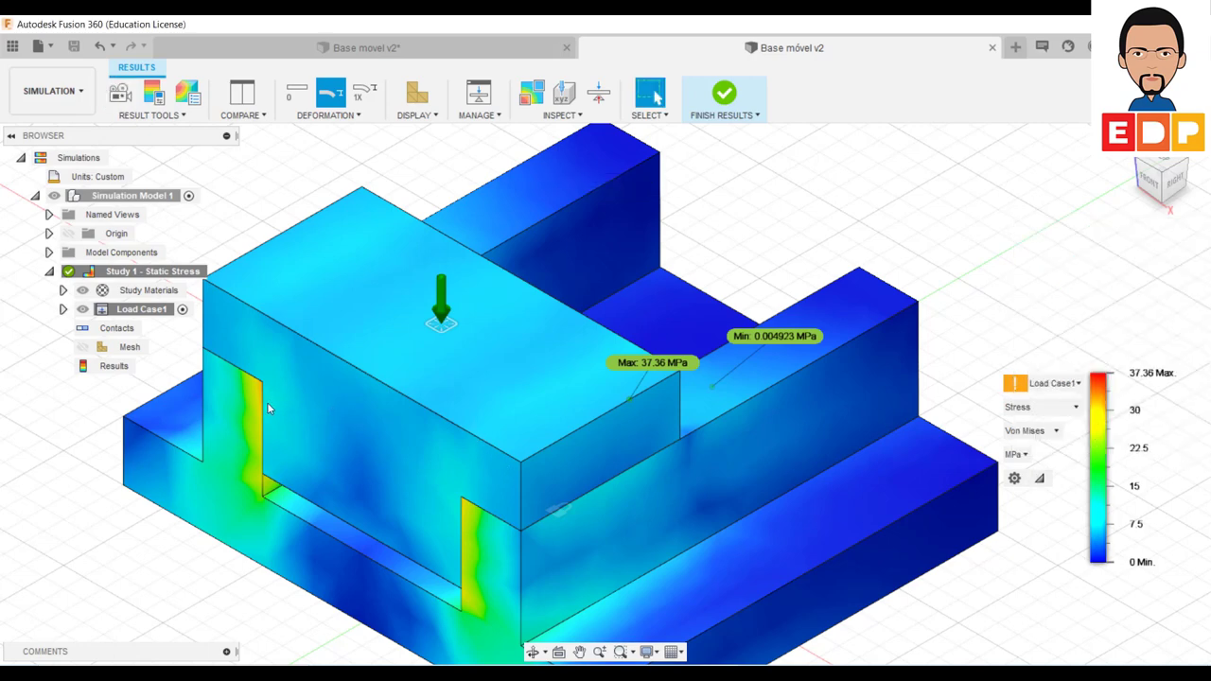
{"action": "left_click", "coordinate": [1075, 407]}
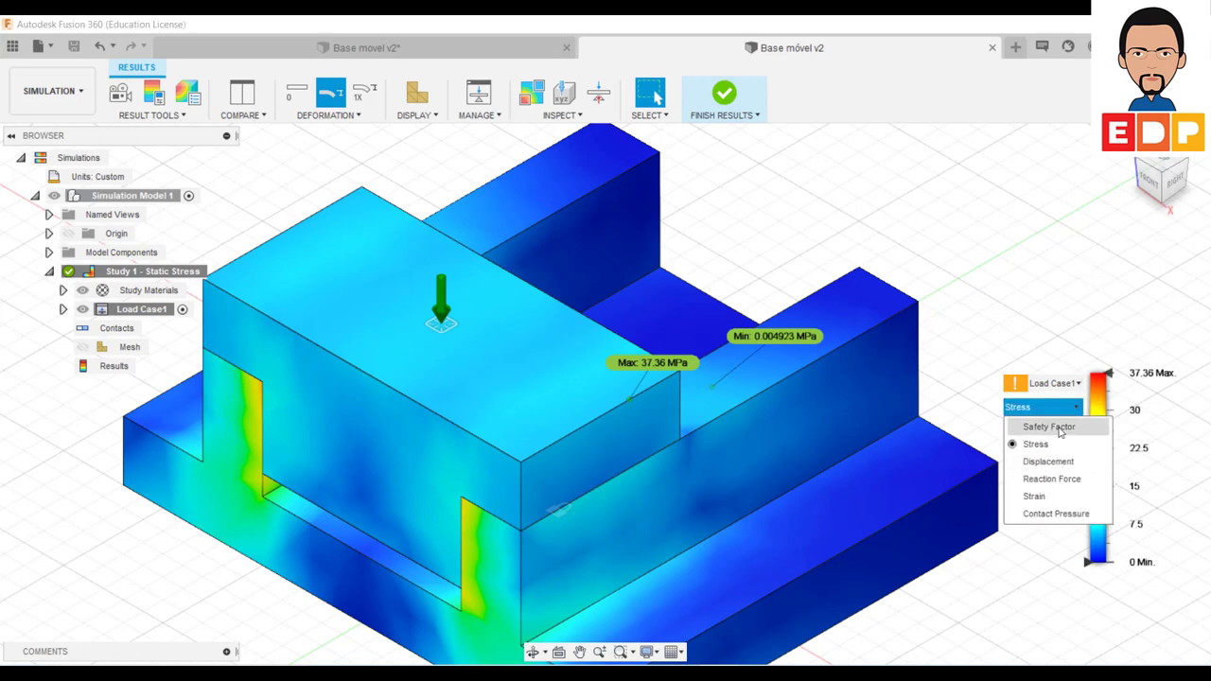
{"action": "left_click", "coordinate": [1049, 427]}
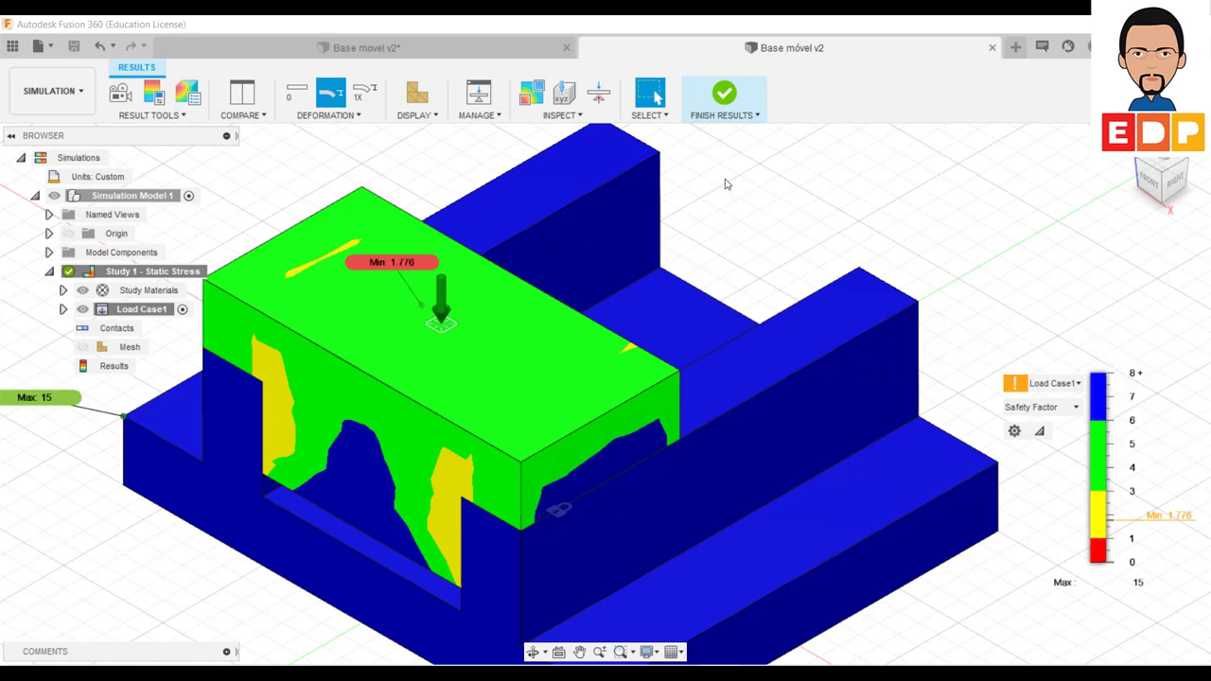
{"action": "left_click", "coordinate": [166, 121]}
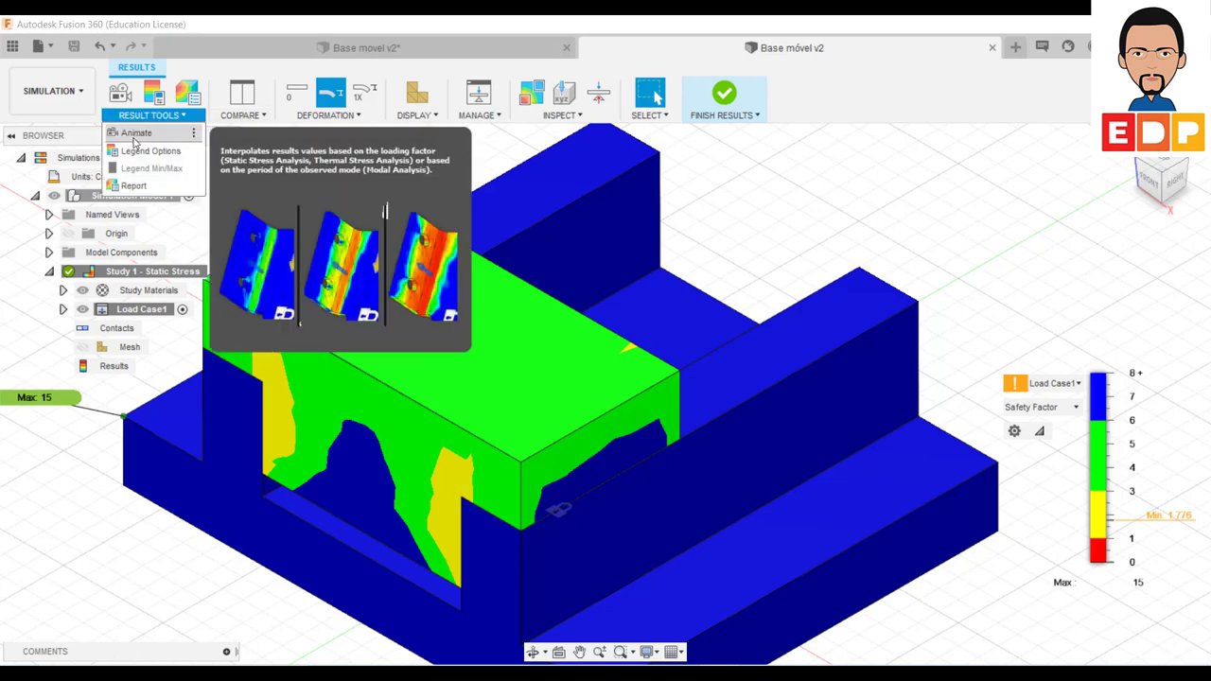
{"action": "left_click", "coordinate": [130, 128]}
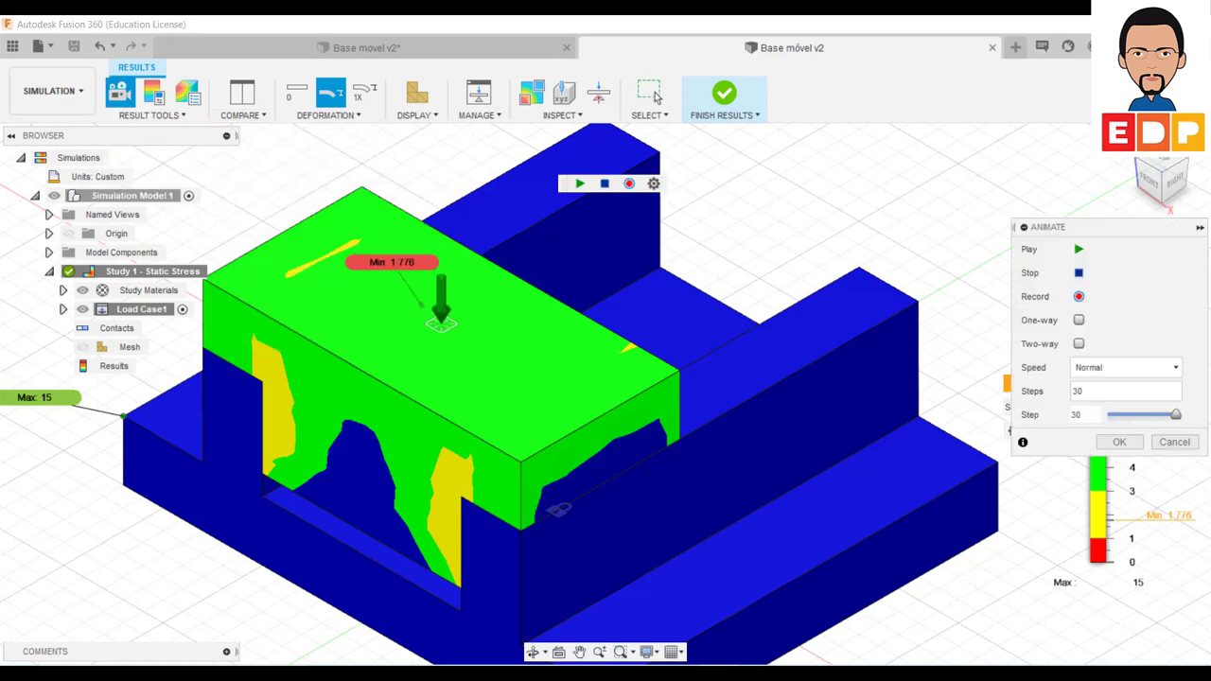
{"action": "left_click", "coordinate": [1119, 444]}
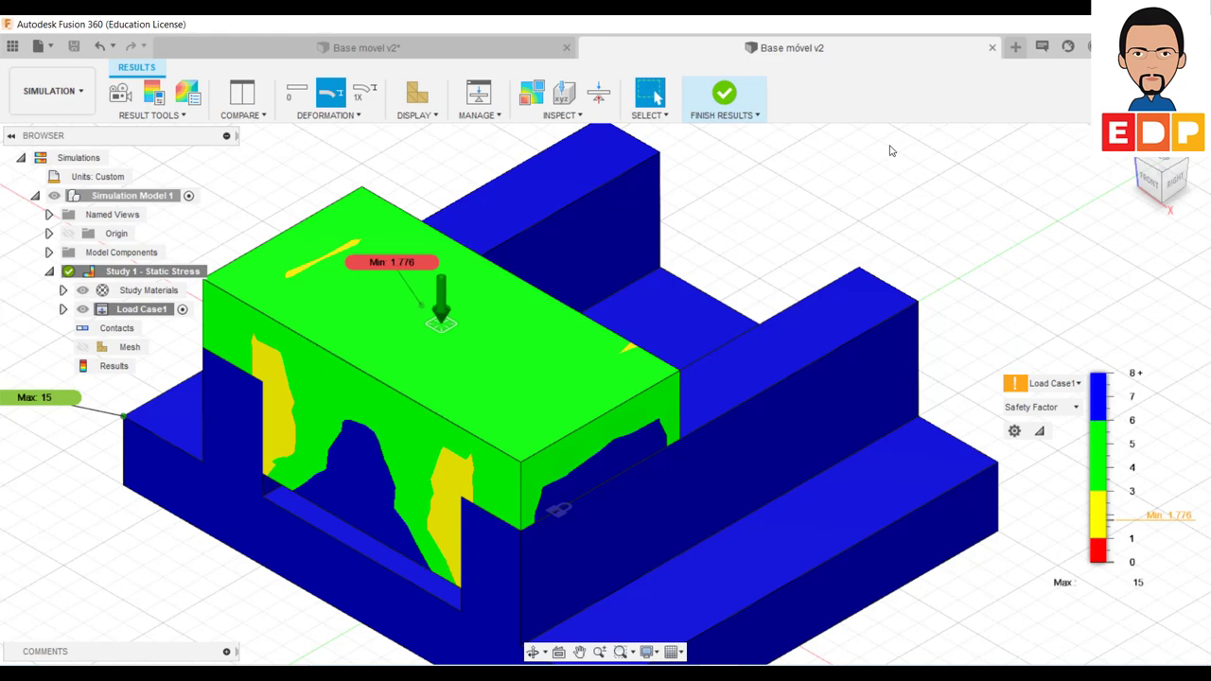
{"action": "left_click", "coordinate": [147, 118]}
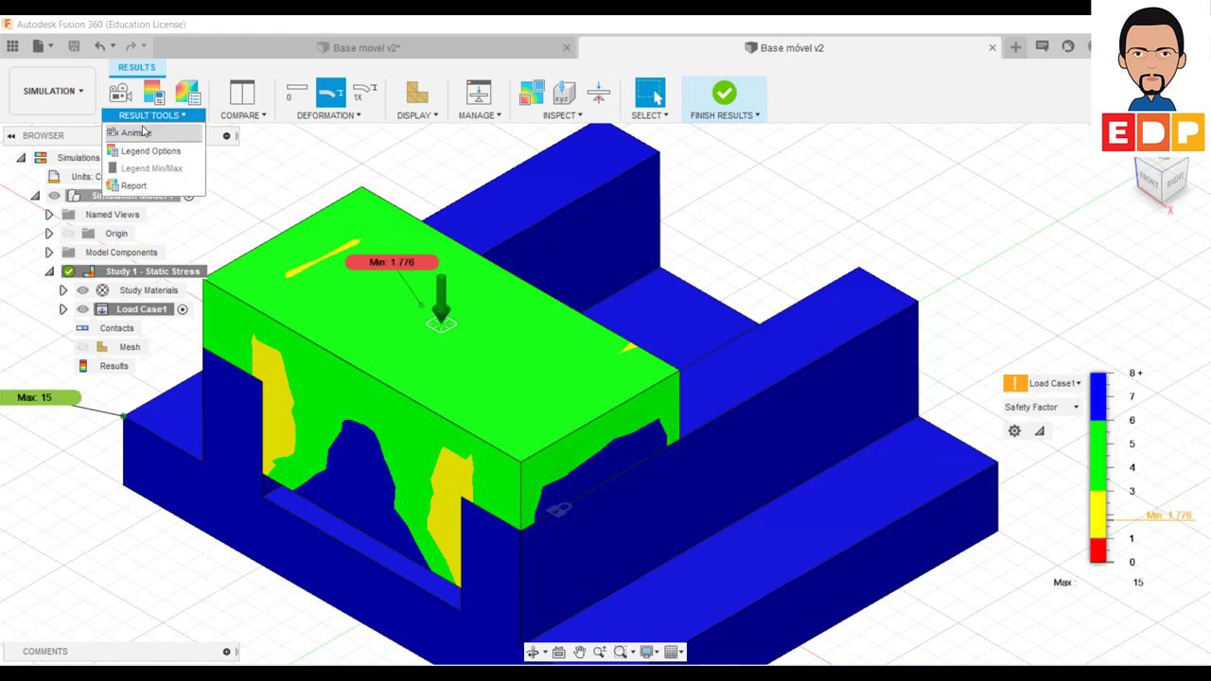
{"action": "left_click", "coordinate": [137, 132]}
{"action": "left_click", "coordinate": [1079, 249]}
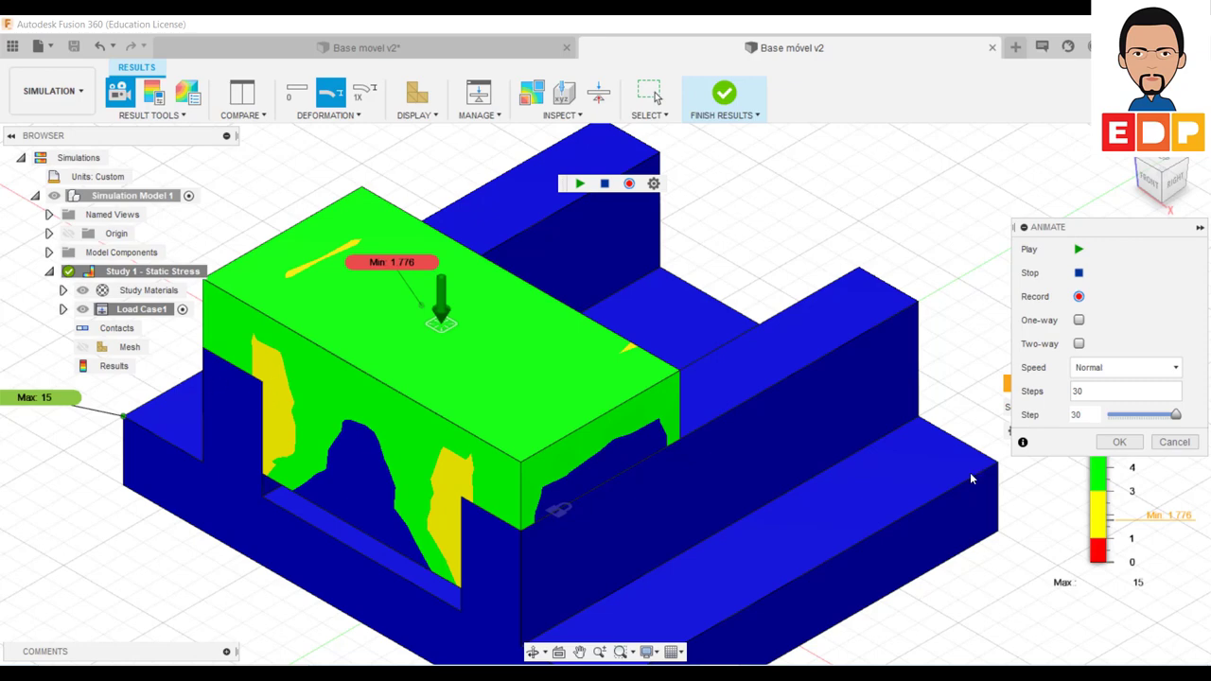
{"action": "left_click", "coordinate": [1120, 443]}
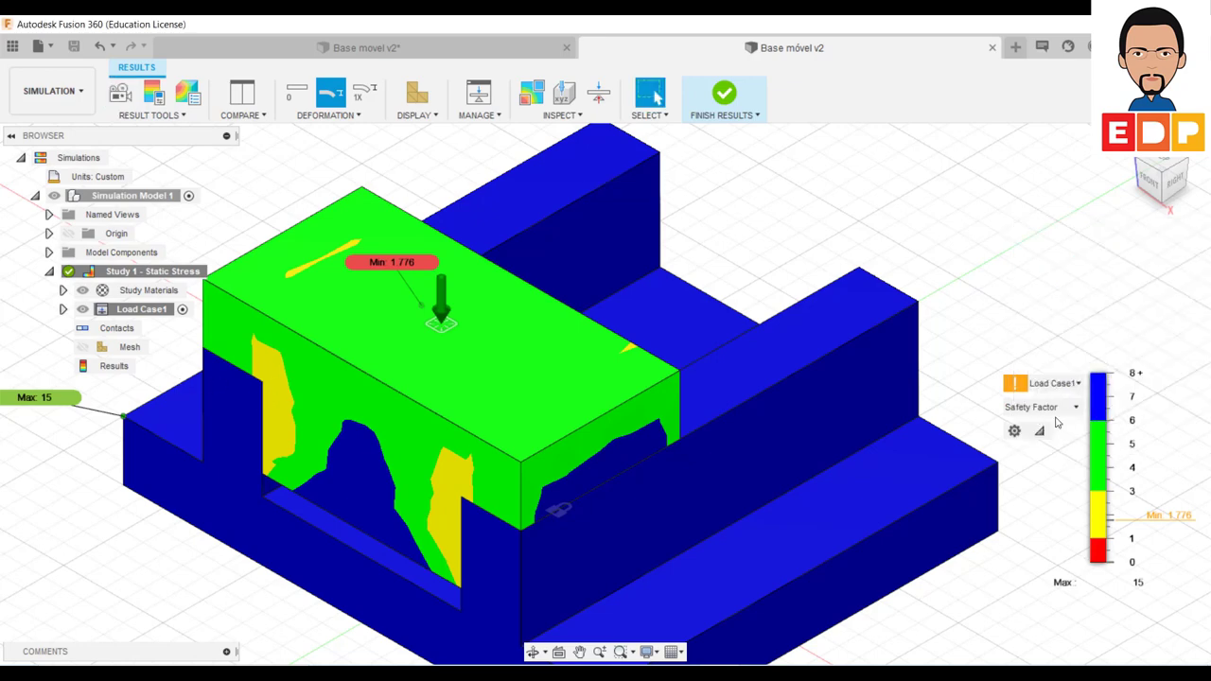
Switch the plot to Reaction Force and start its animation
{"action": "left_click", "coordinate": [1076, 406]}
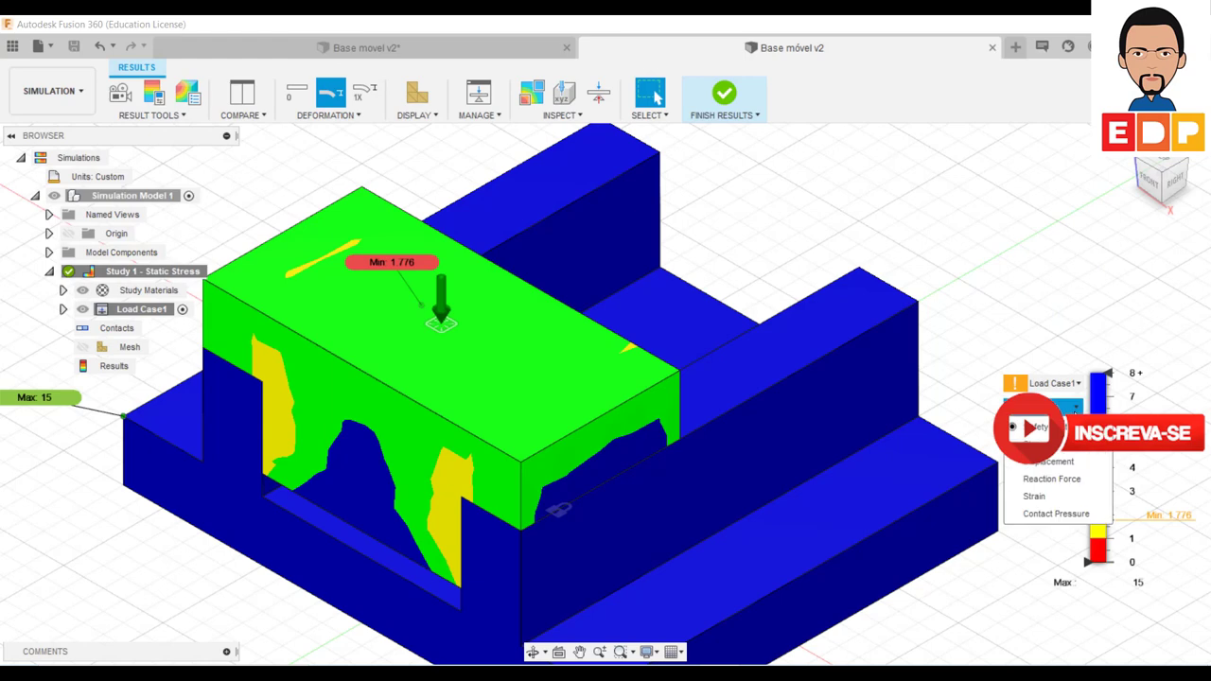
{"action": "left_click", "coordinate": [1050, 475]}
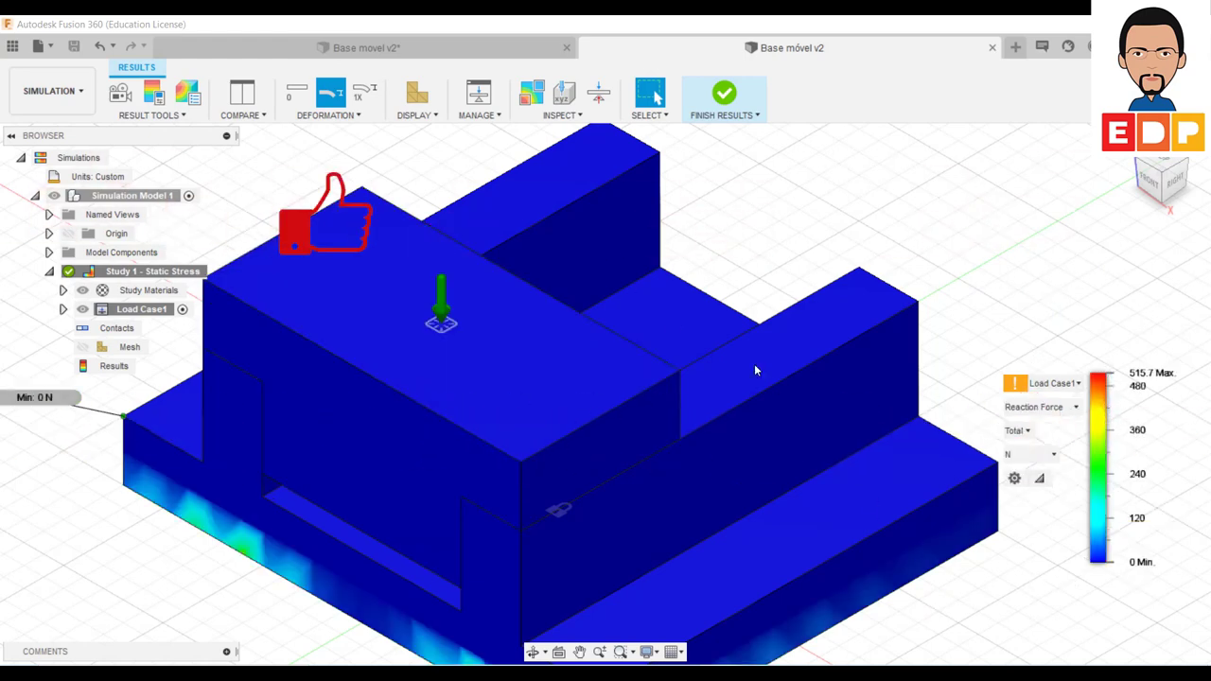
{"action": "left_click", "coordinate": [119, 91]}
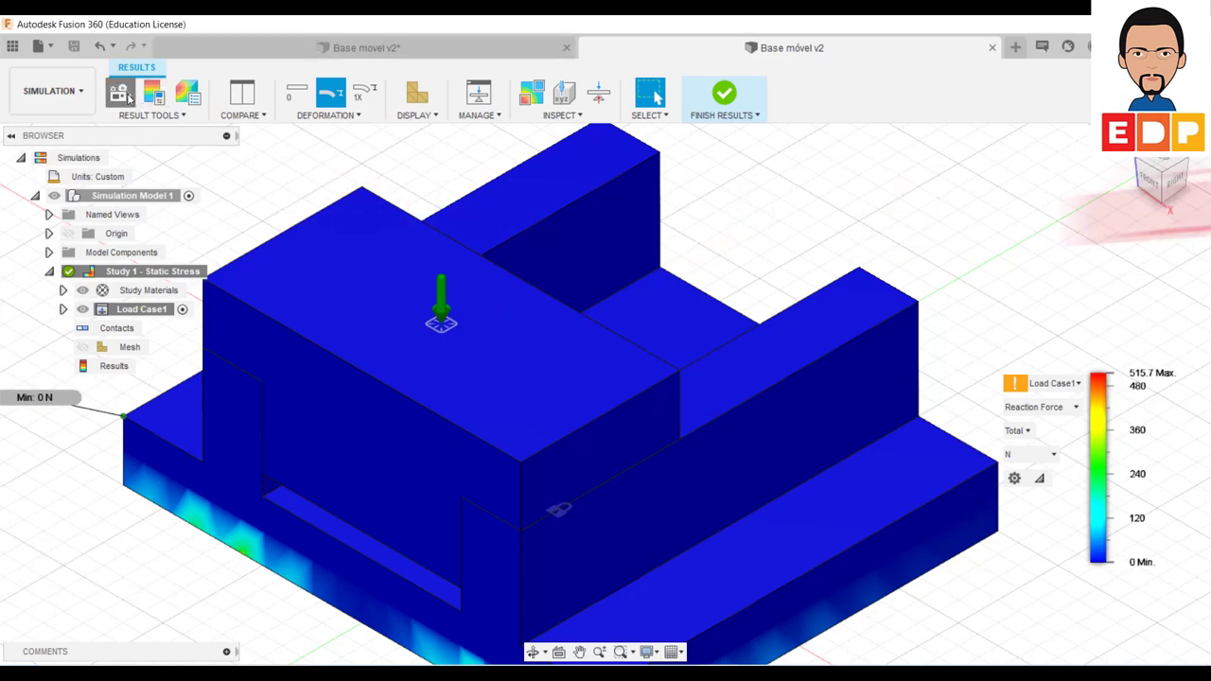
{"action": "left_click", "coordinate": [1078, 249]}
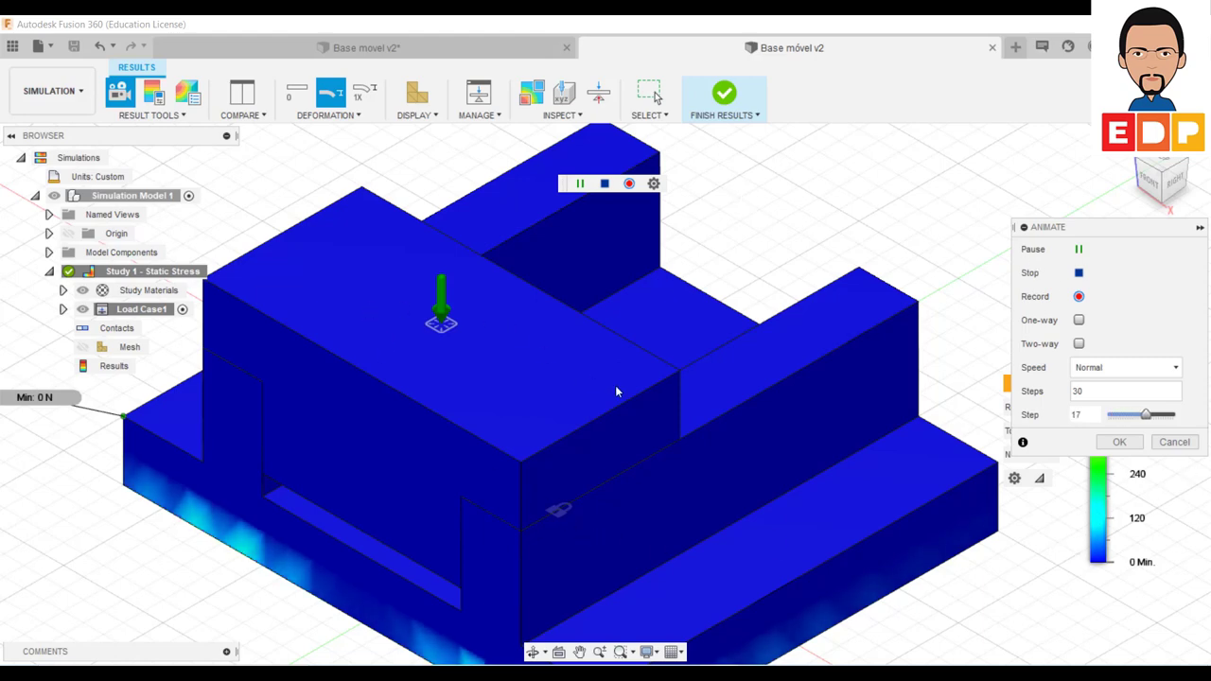
Turn to the base's underside to see the 515.7 N reaction peak, then close the animation settings
{"action": "scroll", "coordinate": [615, 385], "scroll_direction": "up", "scroll_amount": 2}
{"action": "scroll", "coordinate": [615, 385], "scroll_direction": "down", "scroll_amount": 4}
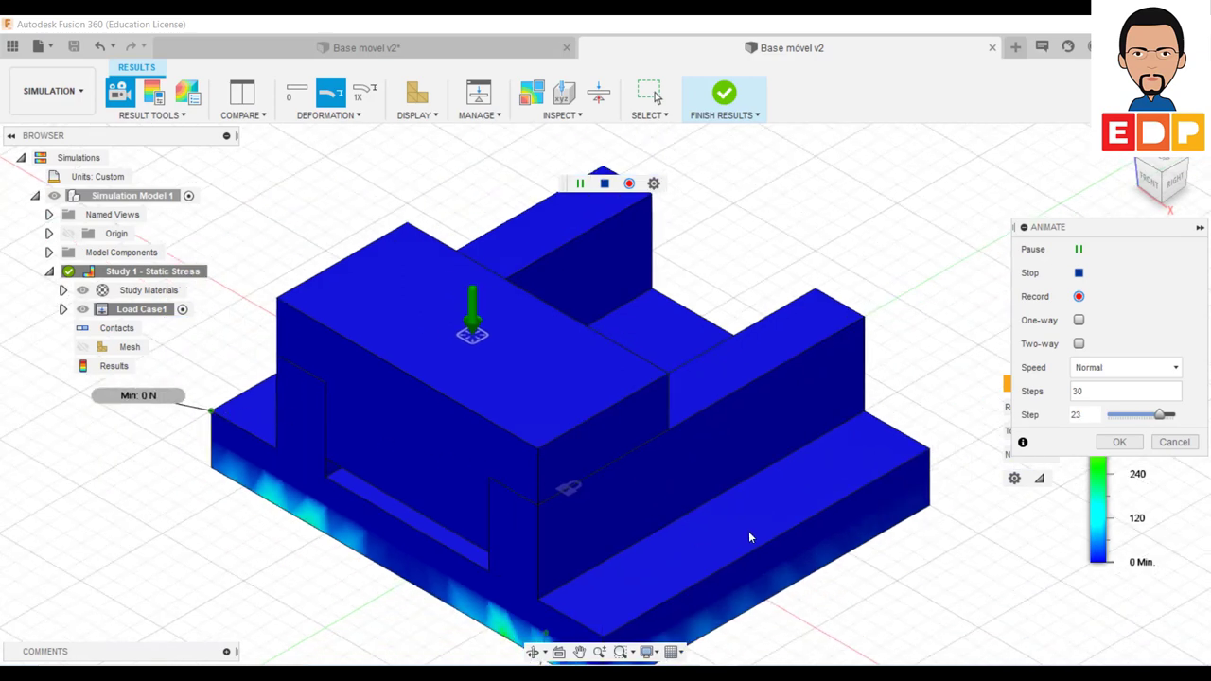
{"action": "scroll", "coordinate": [749, 538], "scroll_direction": "up", "scroll_amount": 2}
{"action": "scroll", "coordinate": [657, 530], "scroll_direction": "down", "scroll_amount": 2}
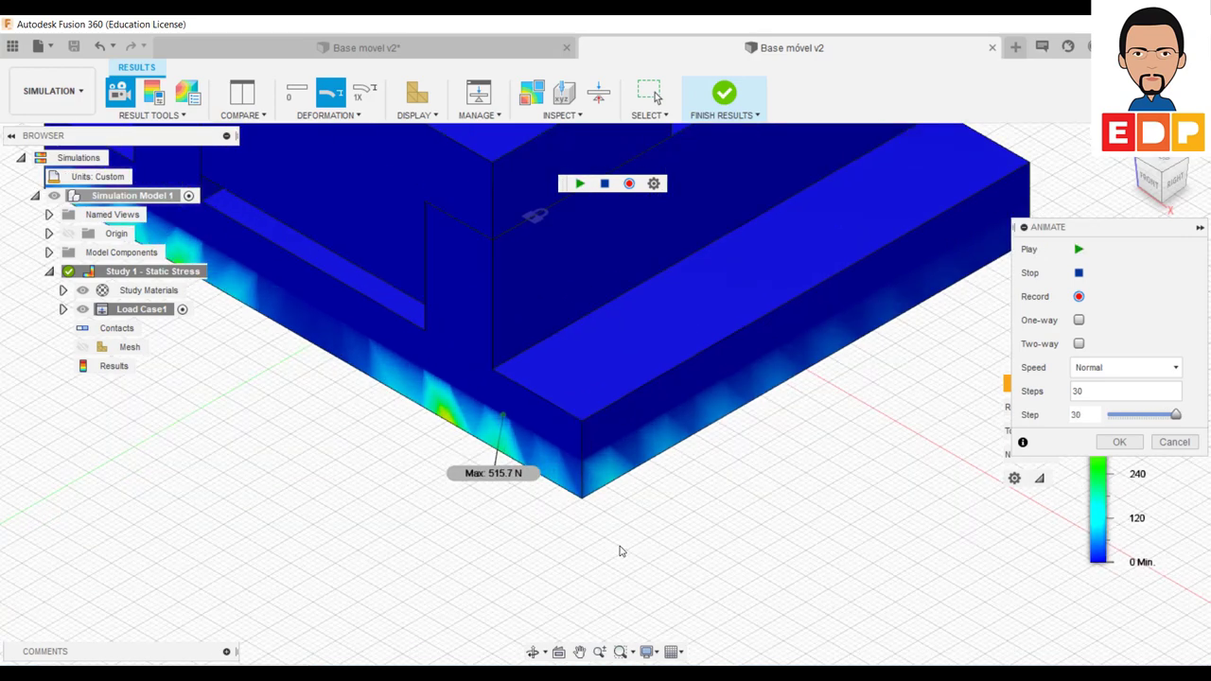
{"action": "left_click", "coordinate": [1164, 205]}
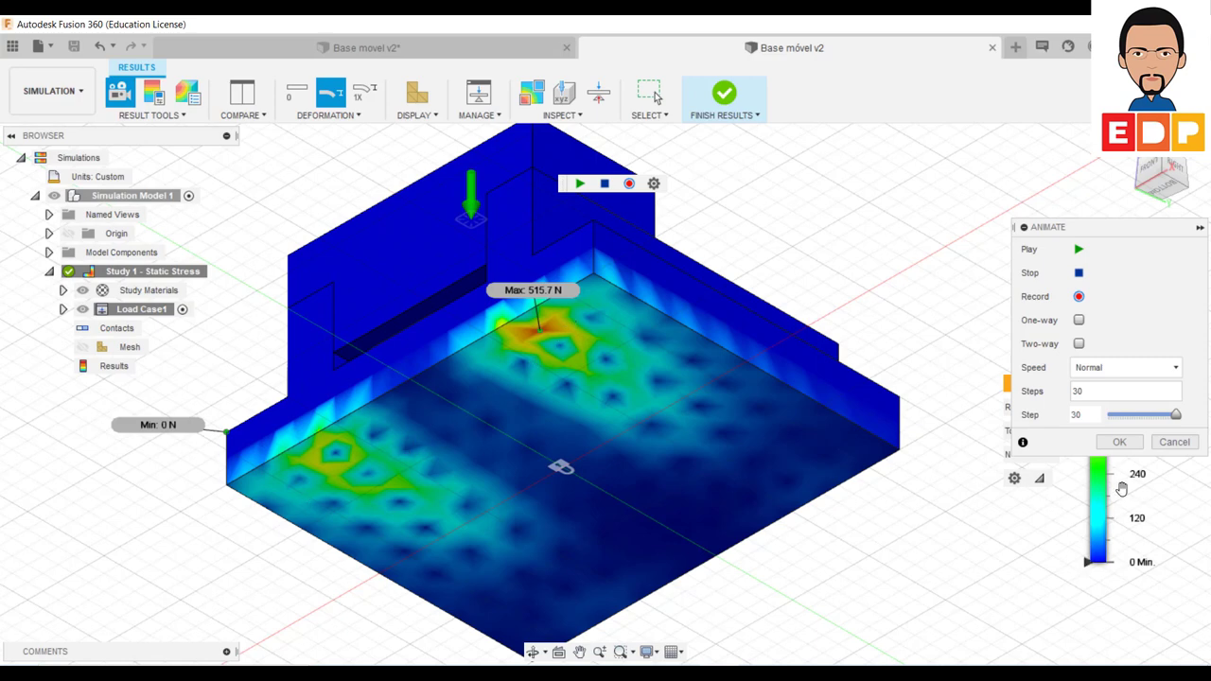
{"action": "left_click", "coordinate": [1119, 441]}
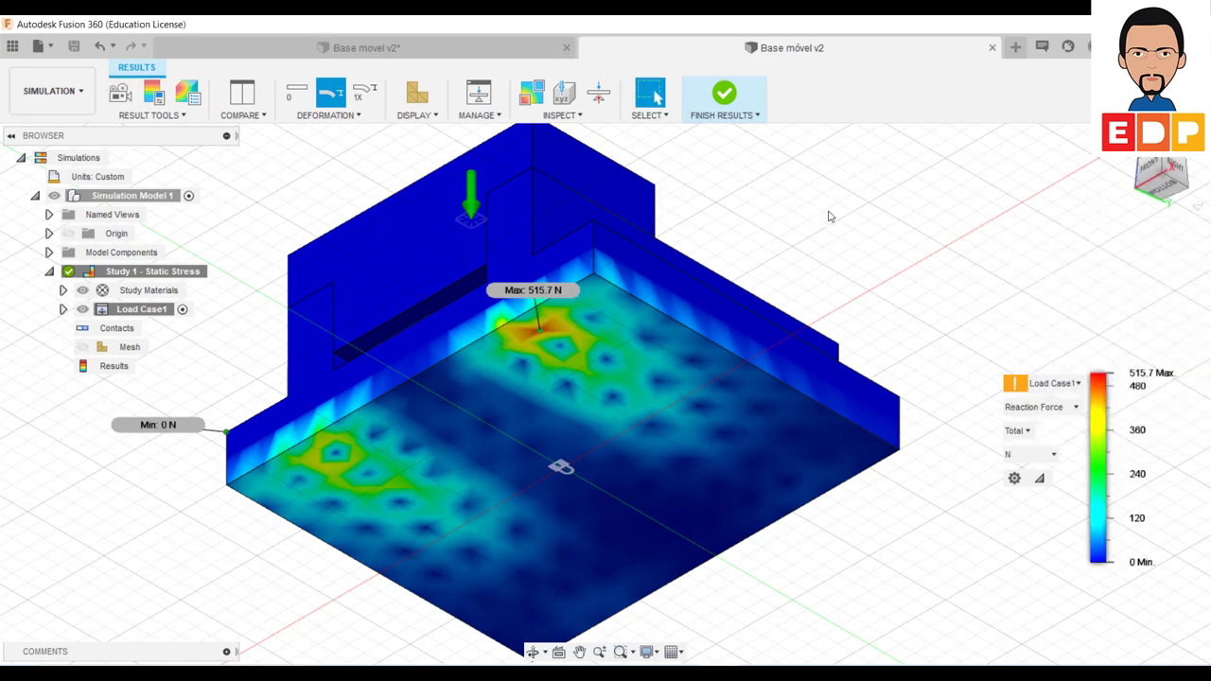
{"action": "mouse_move", "coordinate": [1041, 407]}
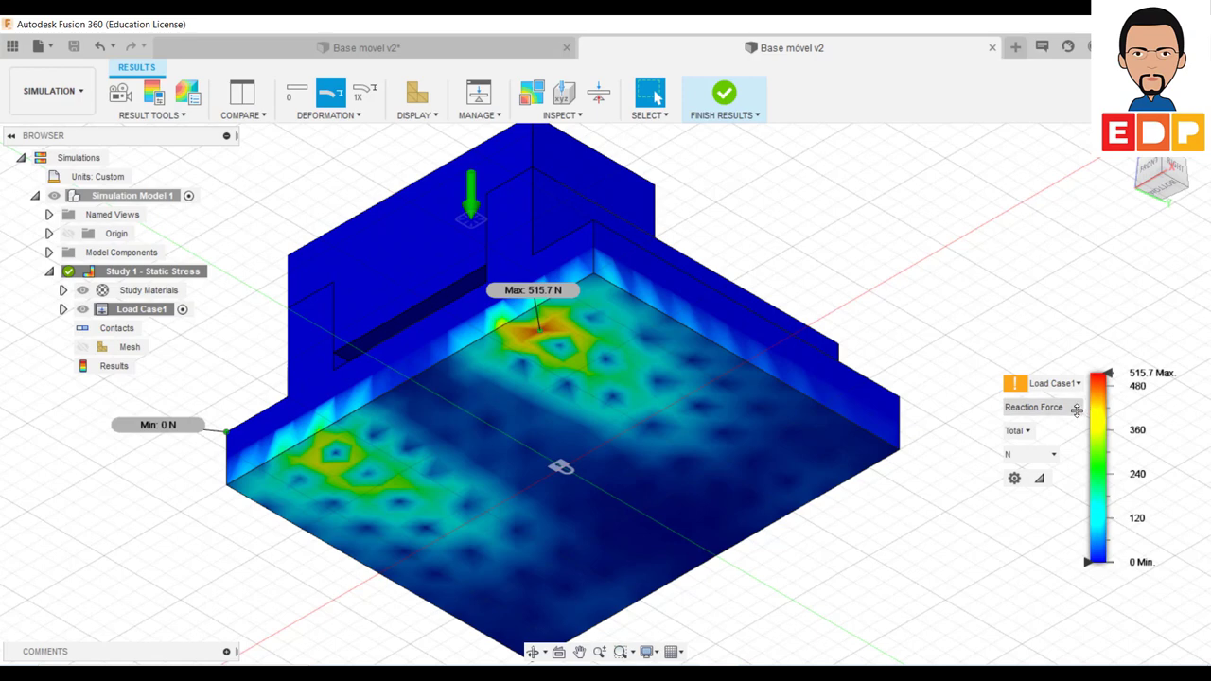
Show the Strain result with the model in the standard view, recentred on screen
{"action": "left_click", "coordinate": [1075, 407]}
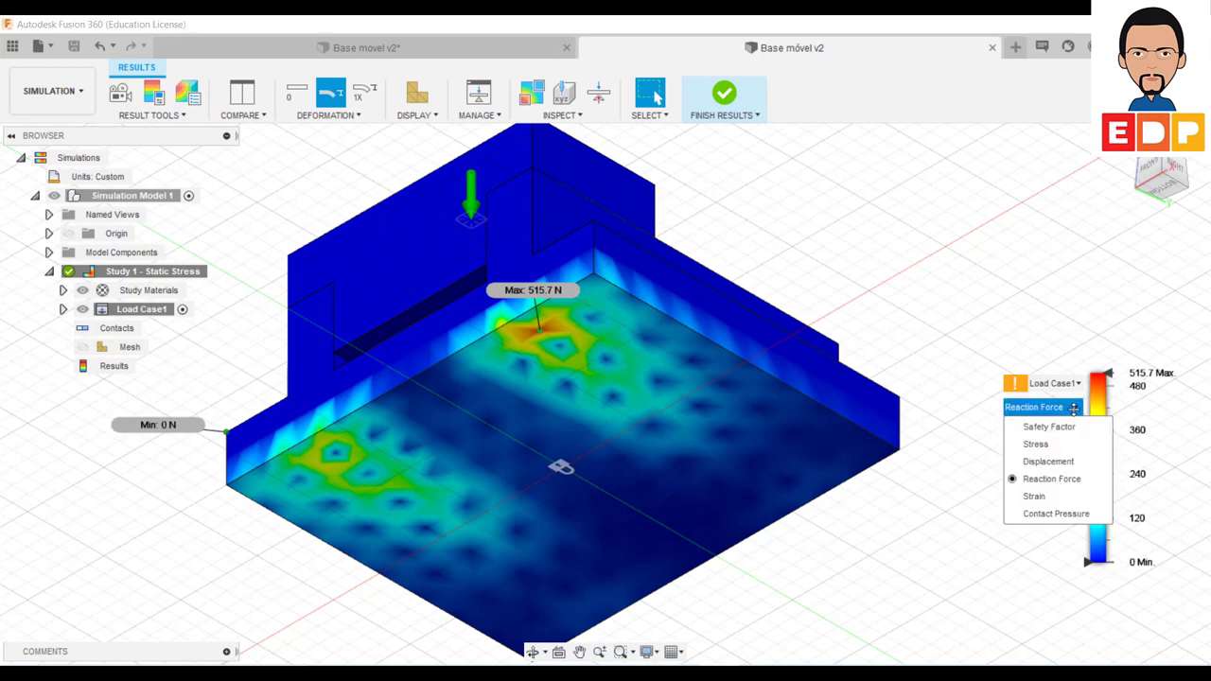
{"action": "left_click", "coordinate": [1038, 501]}
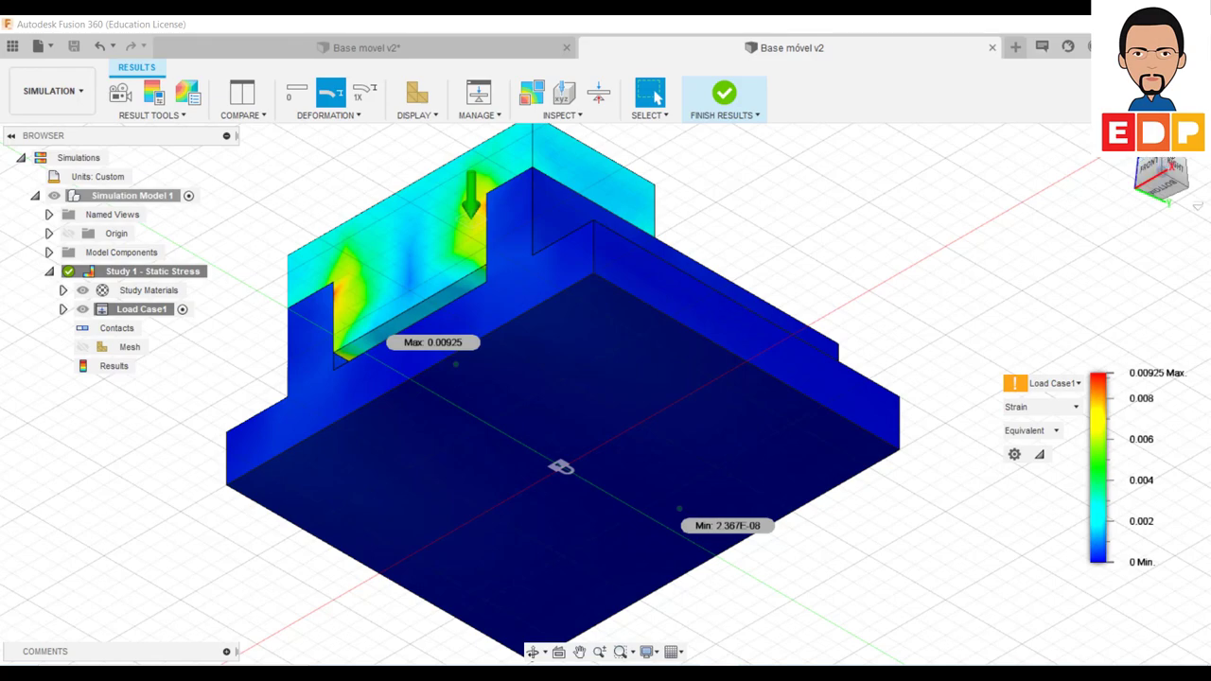
{"action": "left_click", "coordinate": [1197, 205]}
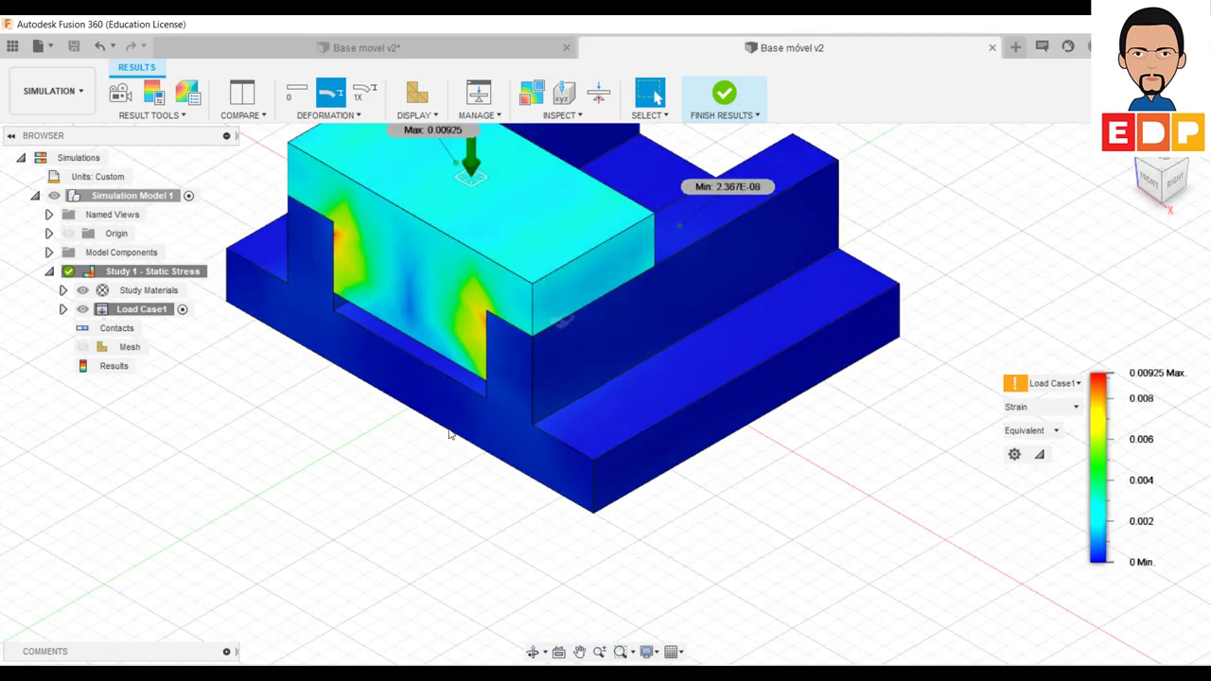
{"action": "scroll", "coordinate": [449, 433], "scroll_direction": "down", "scroll_amount": 3}
{"action": "mouse_move", "coordinate": [413, 474]}
{"action": "middle_mouse_down"}
{"action": "mouse_move", "coordinate": [533, 551]}
{"action": "mouse_move", "coordinate": [492, 536]}
{"action": "middle_mouse_up"}
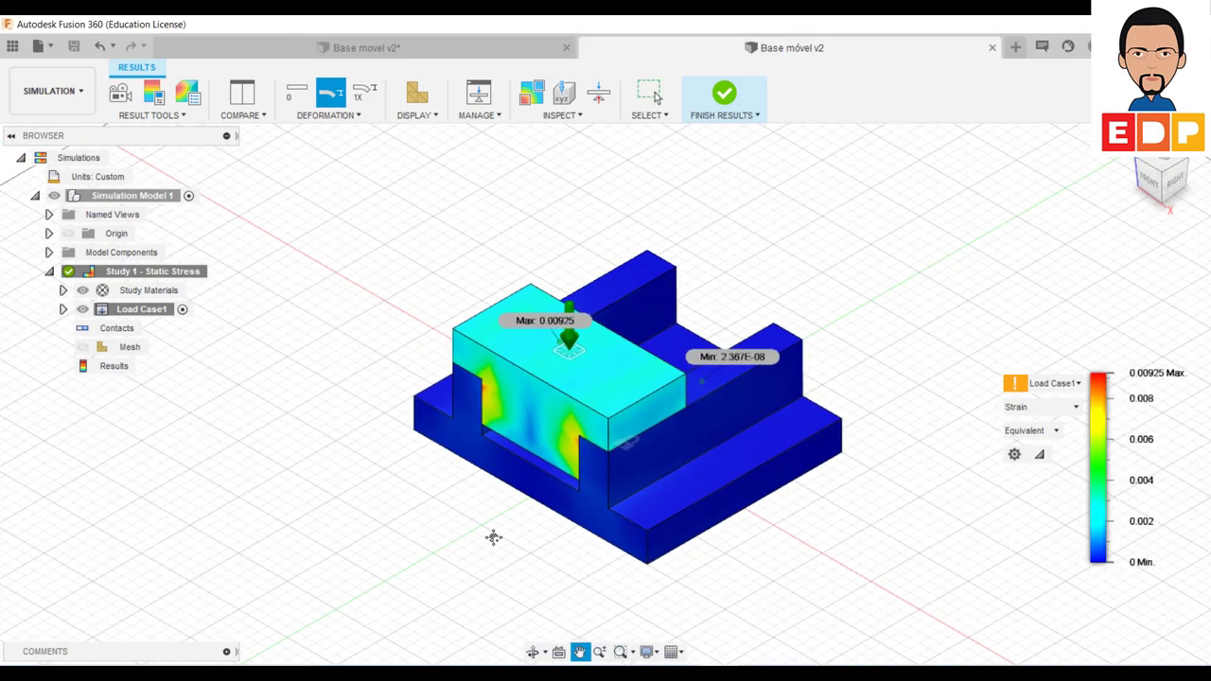
Display Contact Pressure, peaking at 17.8 MPa, and zoom and pan to frame the model
{"action": "left_click", "coordinate": [1076, 408]}
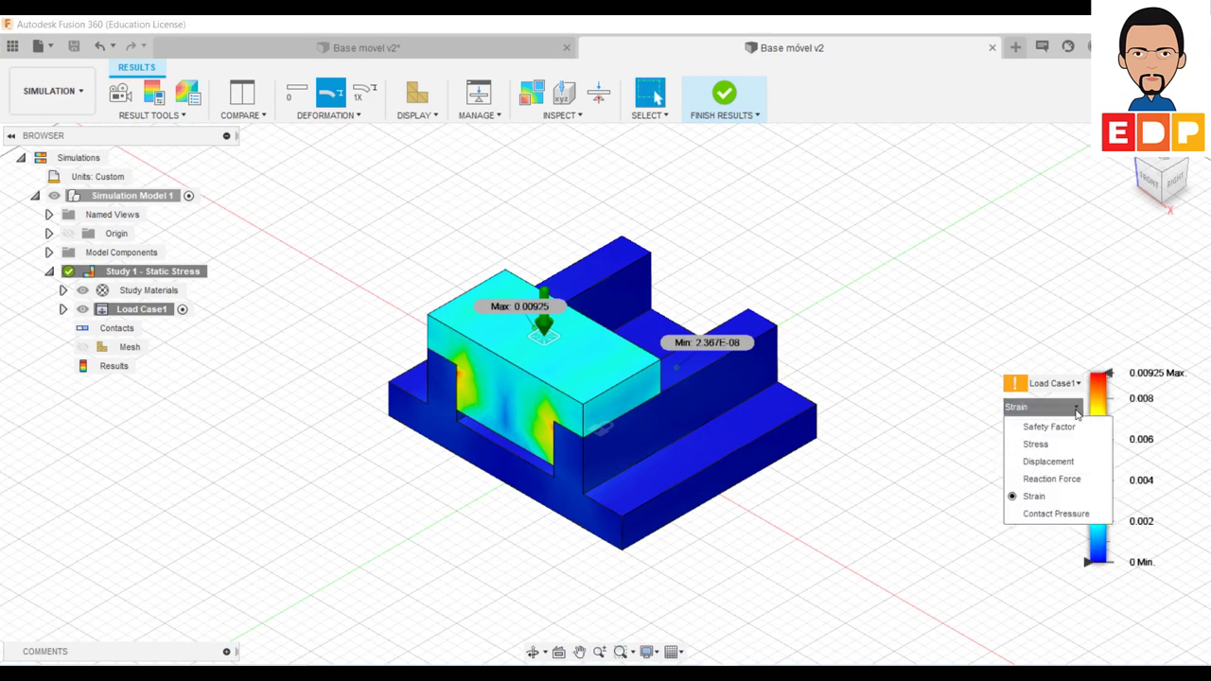
{"action": "left_click", "coordinate": [1052, 514]}
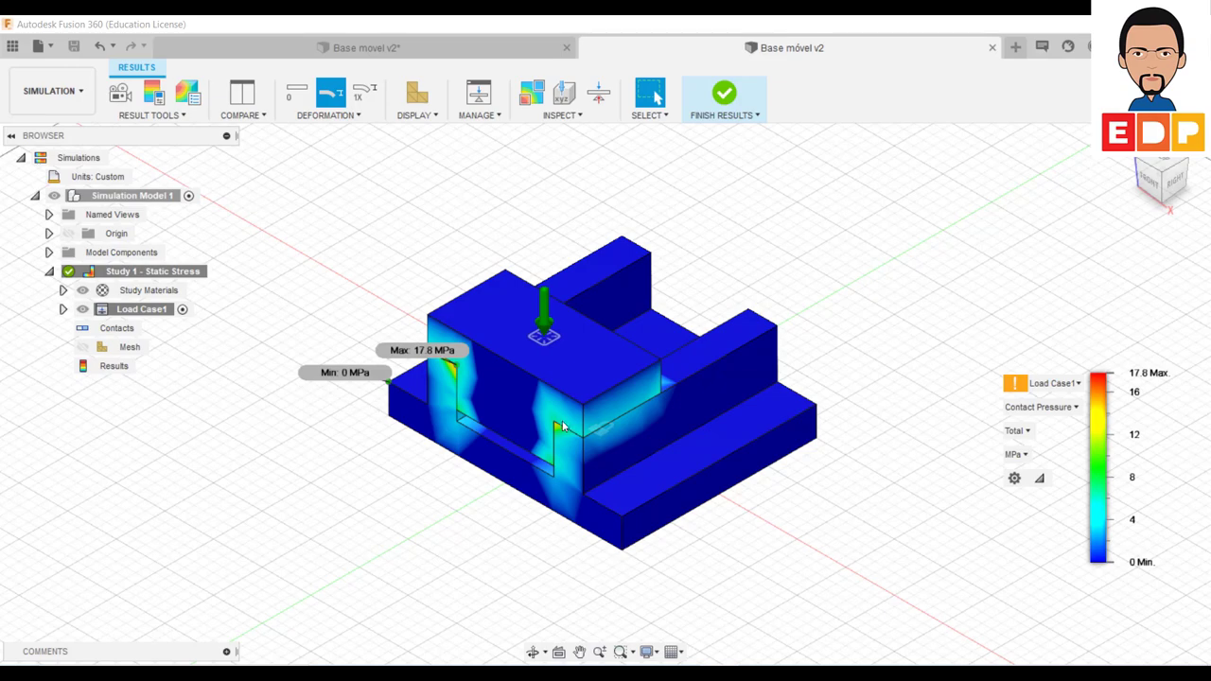
{"action": "scroll", "coordinate": [727, 468], "scroll_direction": "up", "scroll_amount": 2}
{"action": "scroll", "coordinate": [725, 464], "scroll_direction": "up", "scroll_amount": 2}
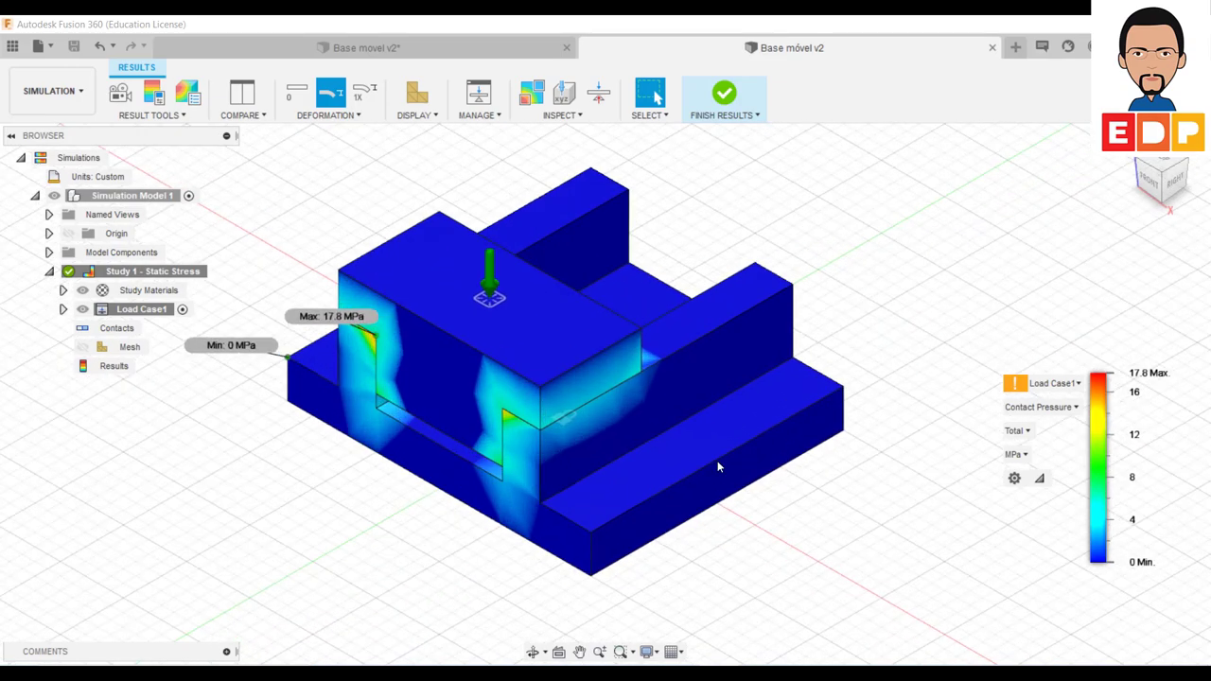
{"action": "scroll", "coordinate": [716, 465], "scroll_direction": "up", "scroll_amount": 1}
{"action": "middle_click_drag", "start_coordinate": [837, 518], "coordinate": [921, 511]}
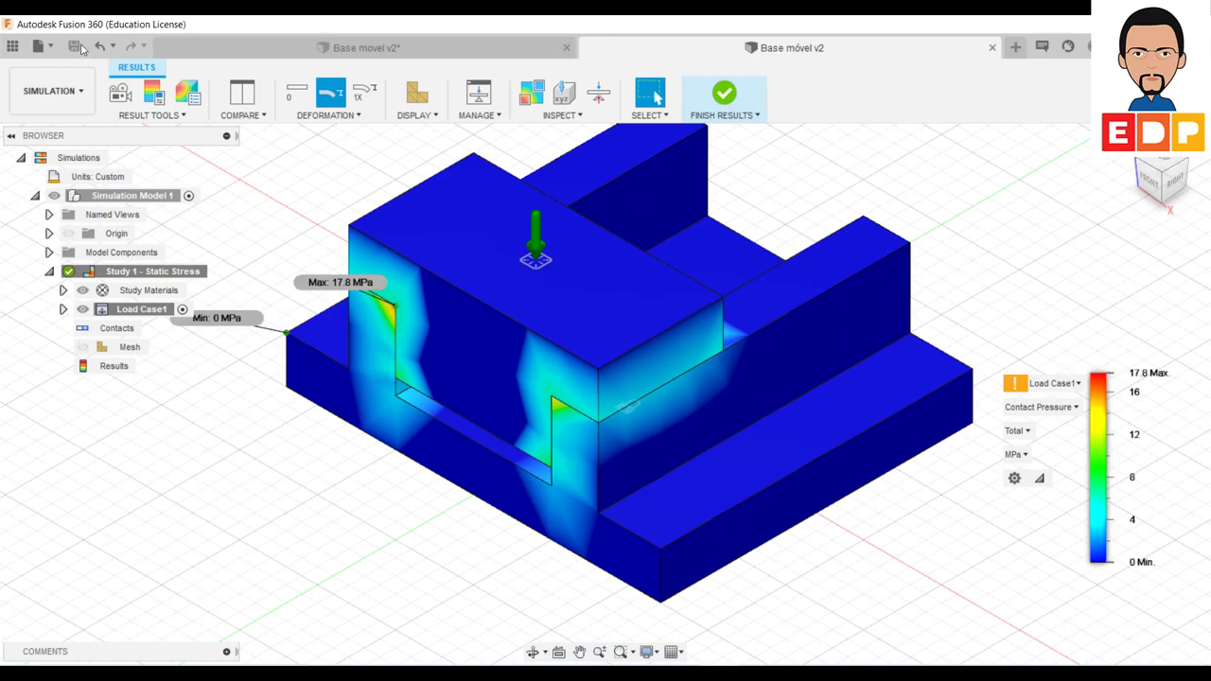
Play the contact pressure animation from the Animate settings
{"action": "left_click", "coordinate": [120, 94]}
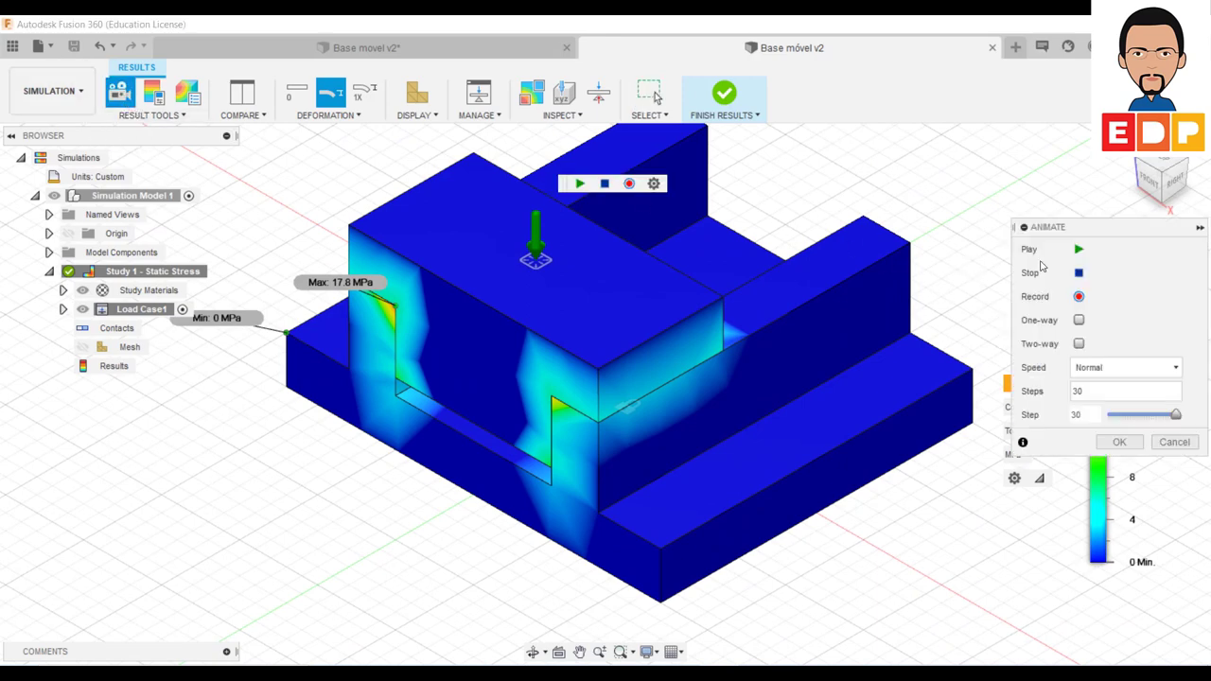
{"action": "left_click", "coordinate": [1078, 250]}
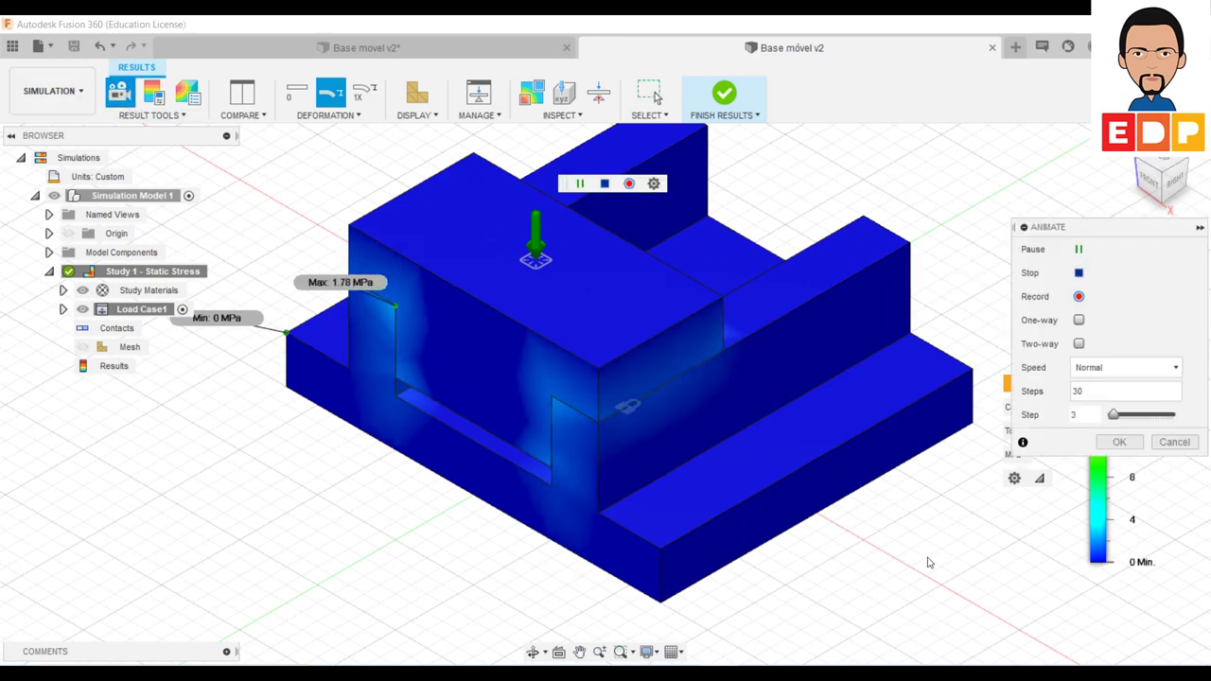